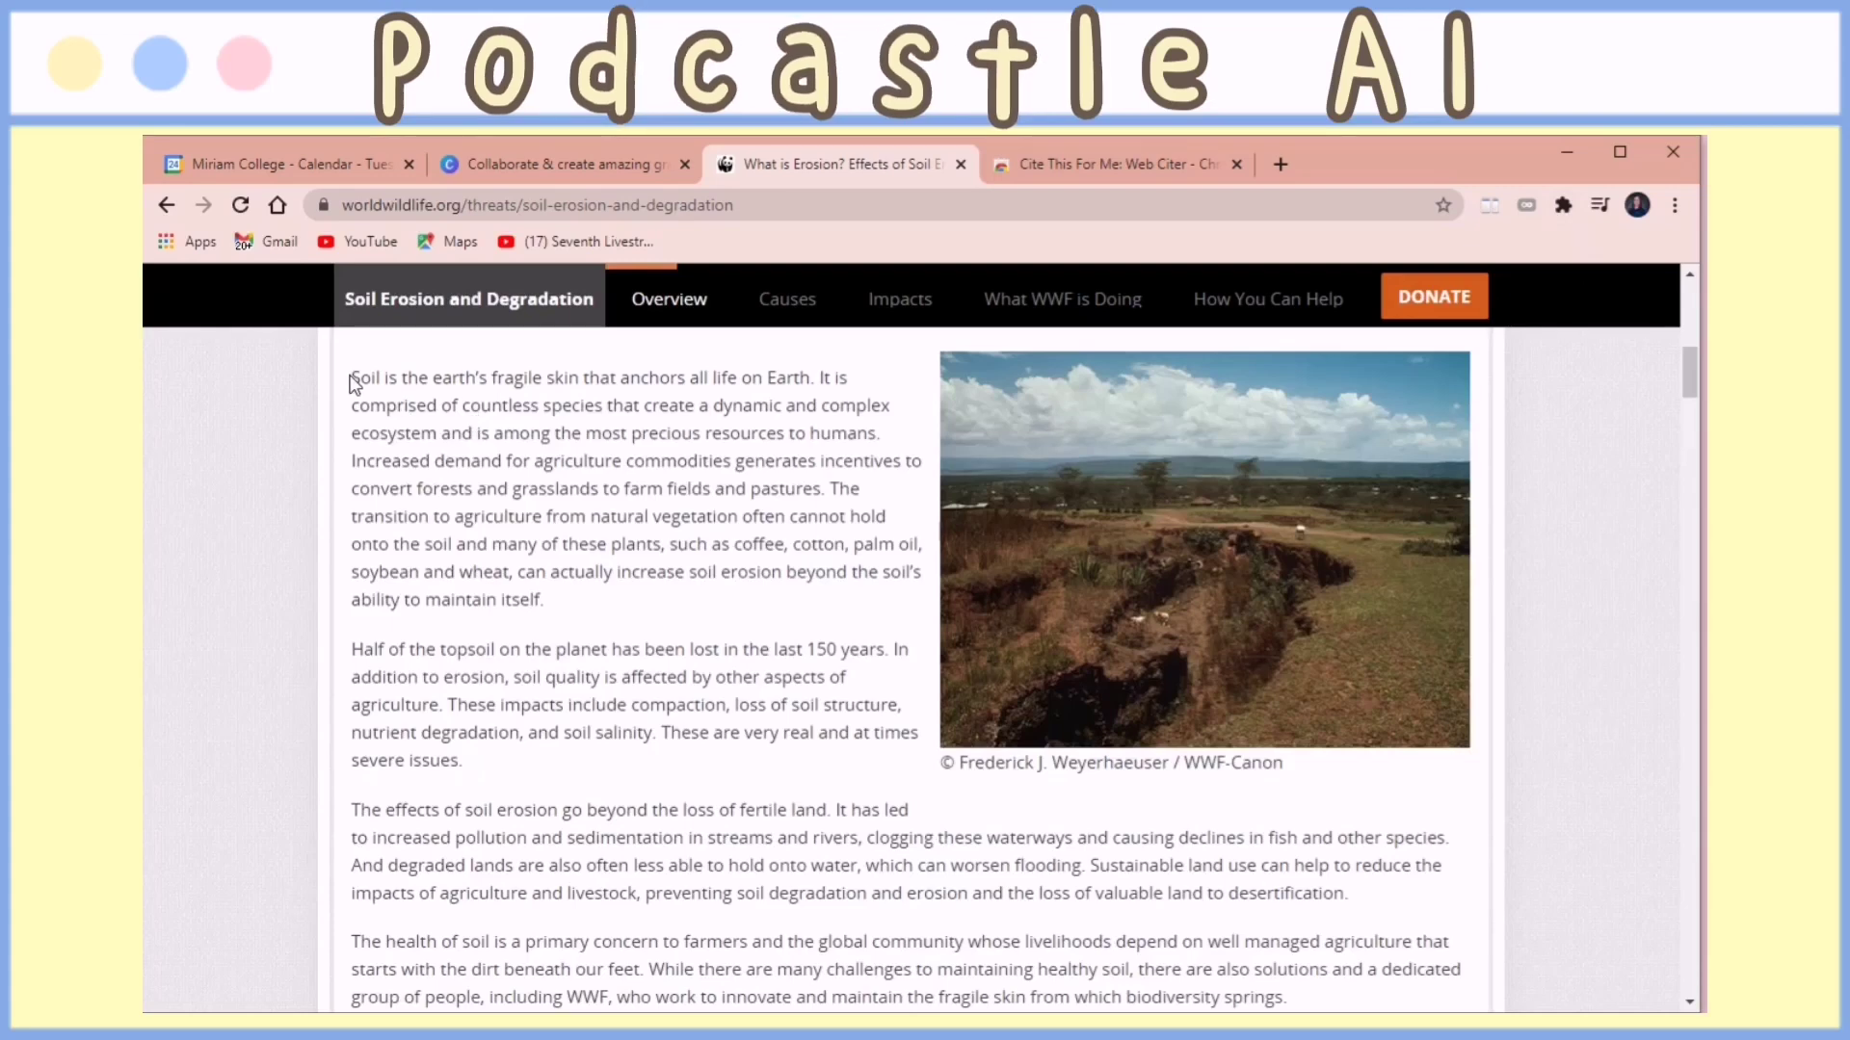
# - Select the WWF soil erosion article text and have Podcastle AI read it aloud in its player
pyautogui.moveTo(356, 382)
pyautogui.mouseDown()
pyautogui.moveTo(506, 867)
pyautogui.moveTo(496, 997)
pyautogui.moveTo(569, 955)
pyautogui.mouseUp()
pyautogui.moveTo(1688, 405); pyautogui.dragTo(1685, 370)
pyautogui.click(1563, 205)
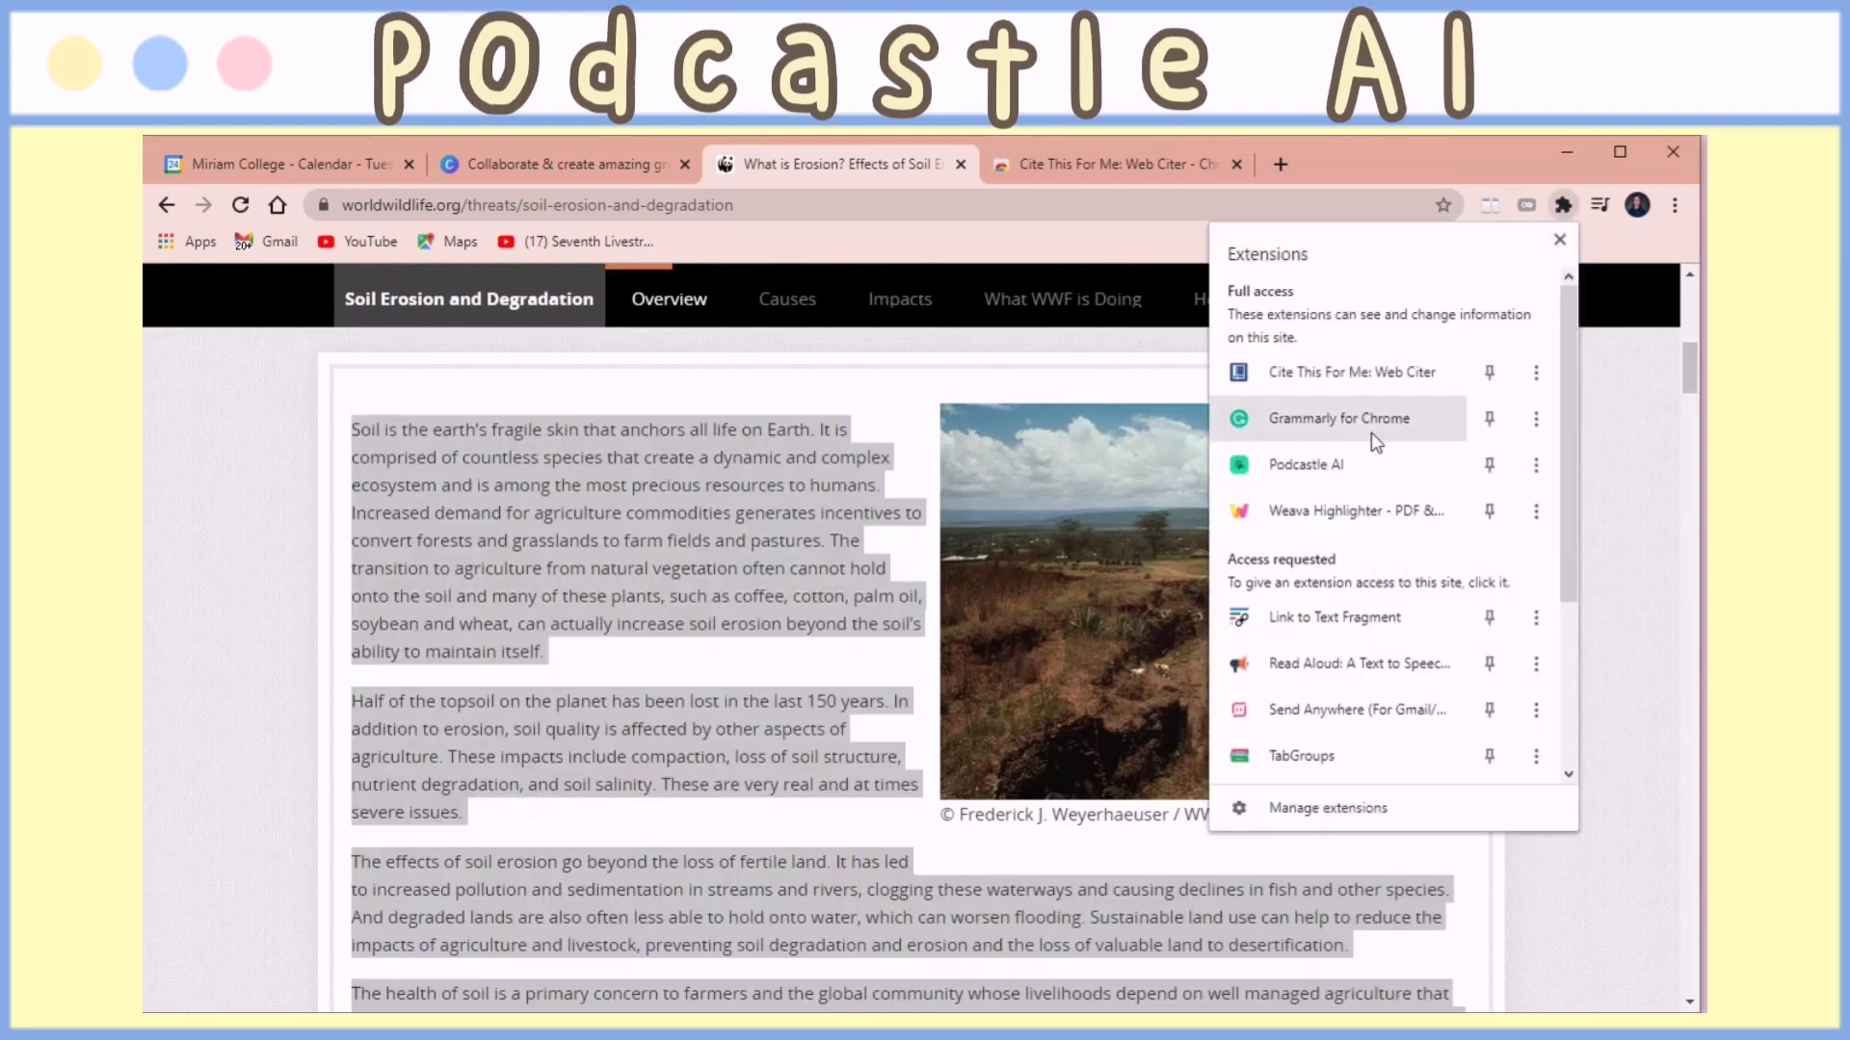
pyautogui.click(1347, 465)
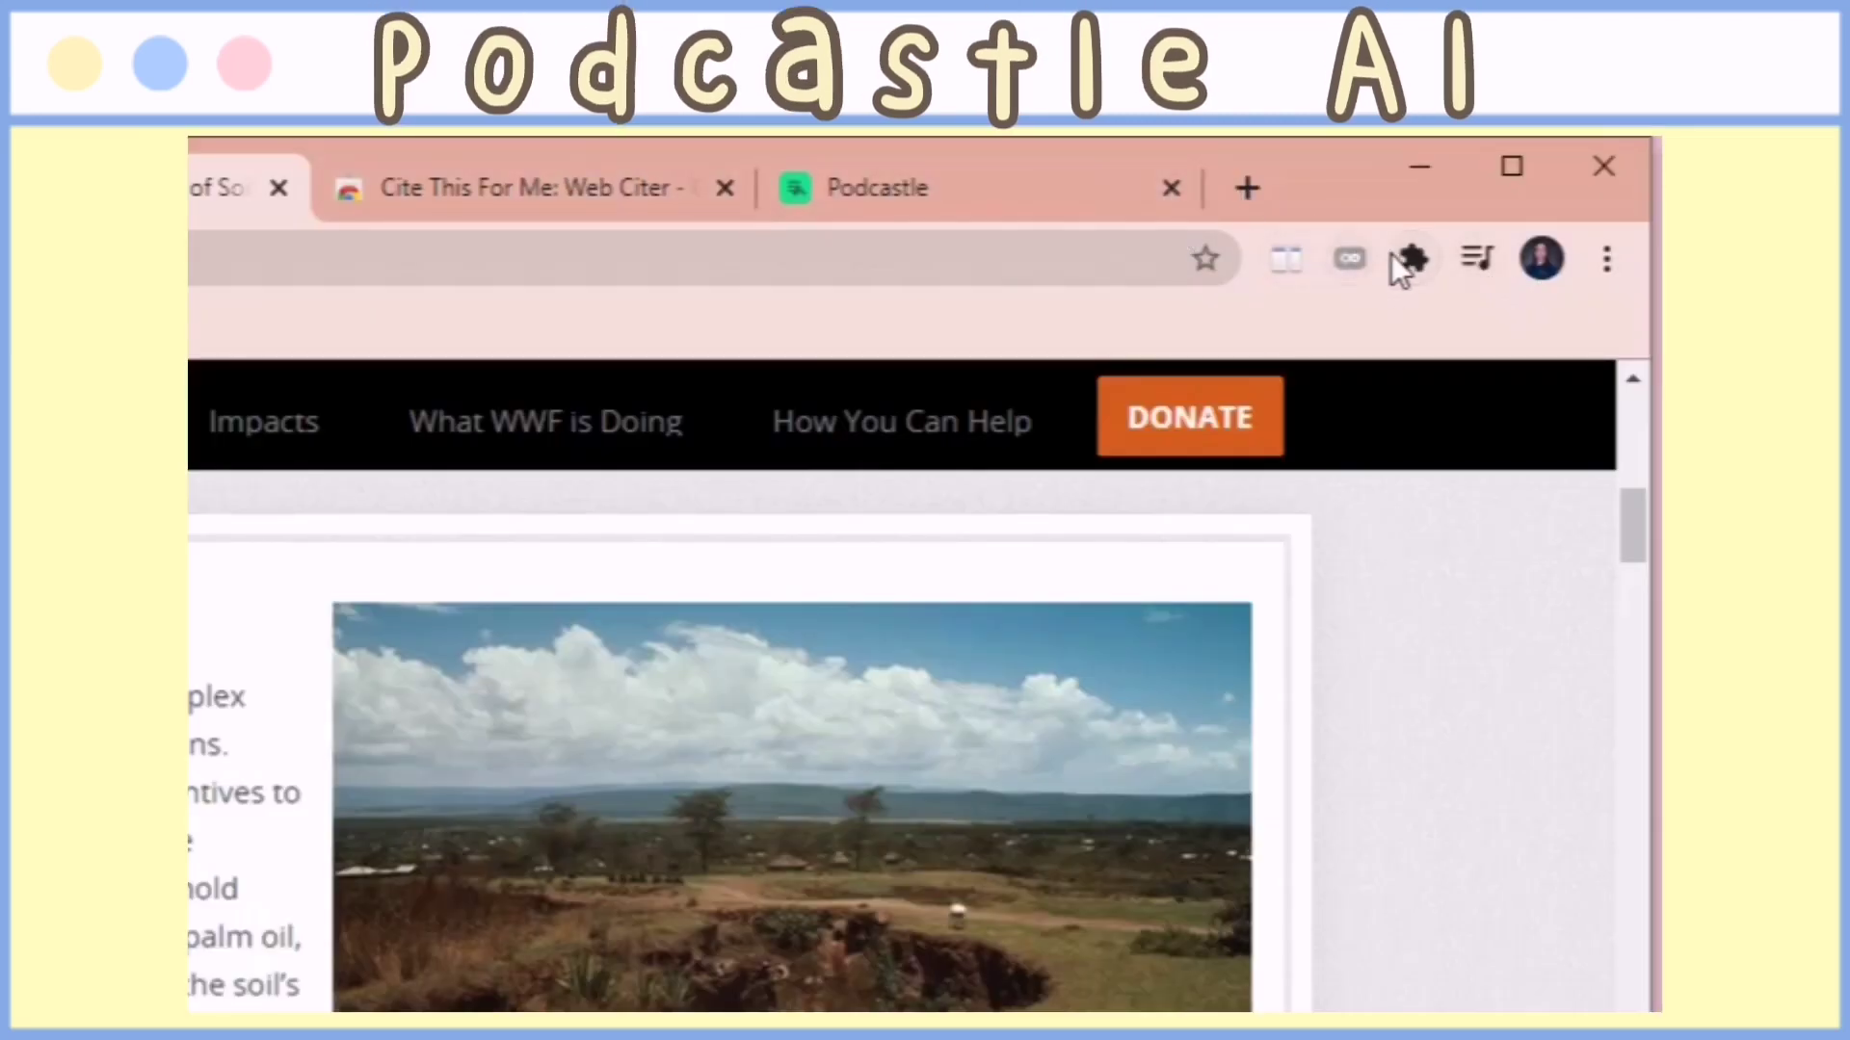
pyautogui.click(1407, 262)
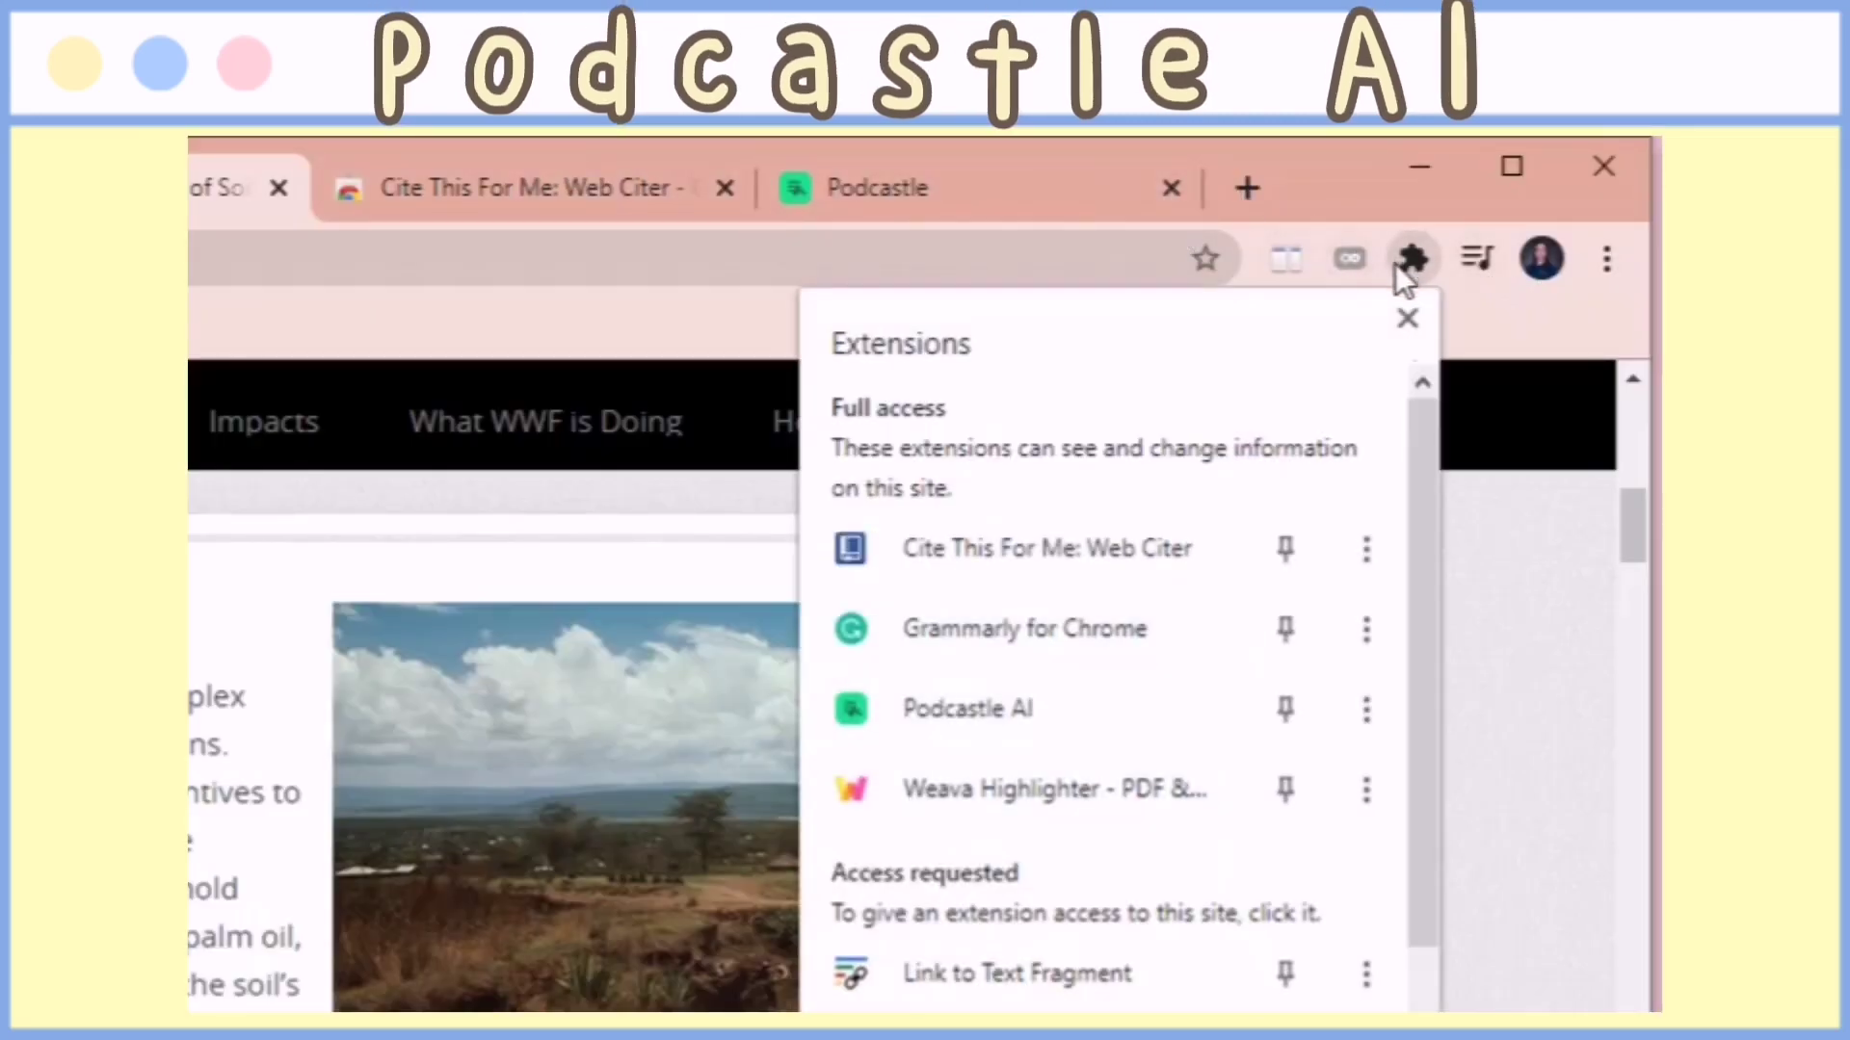
pyautogui.click(931, 718)
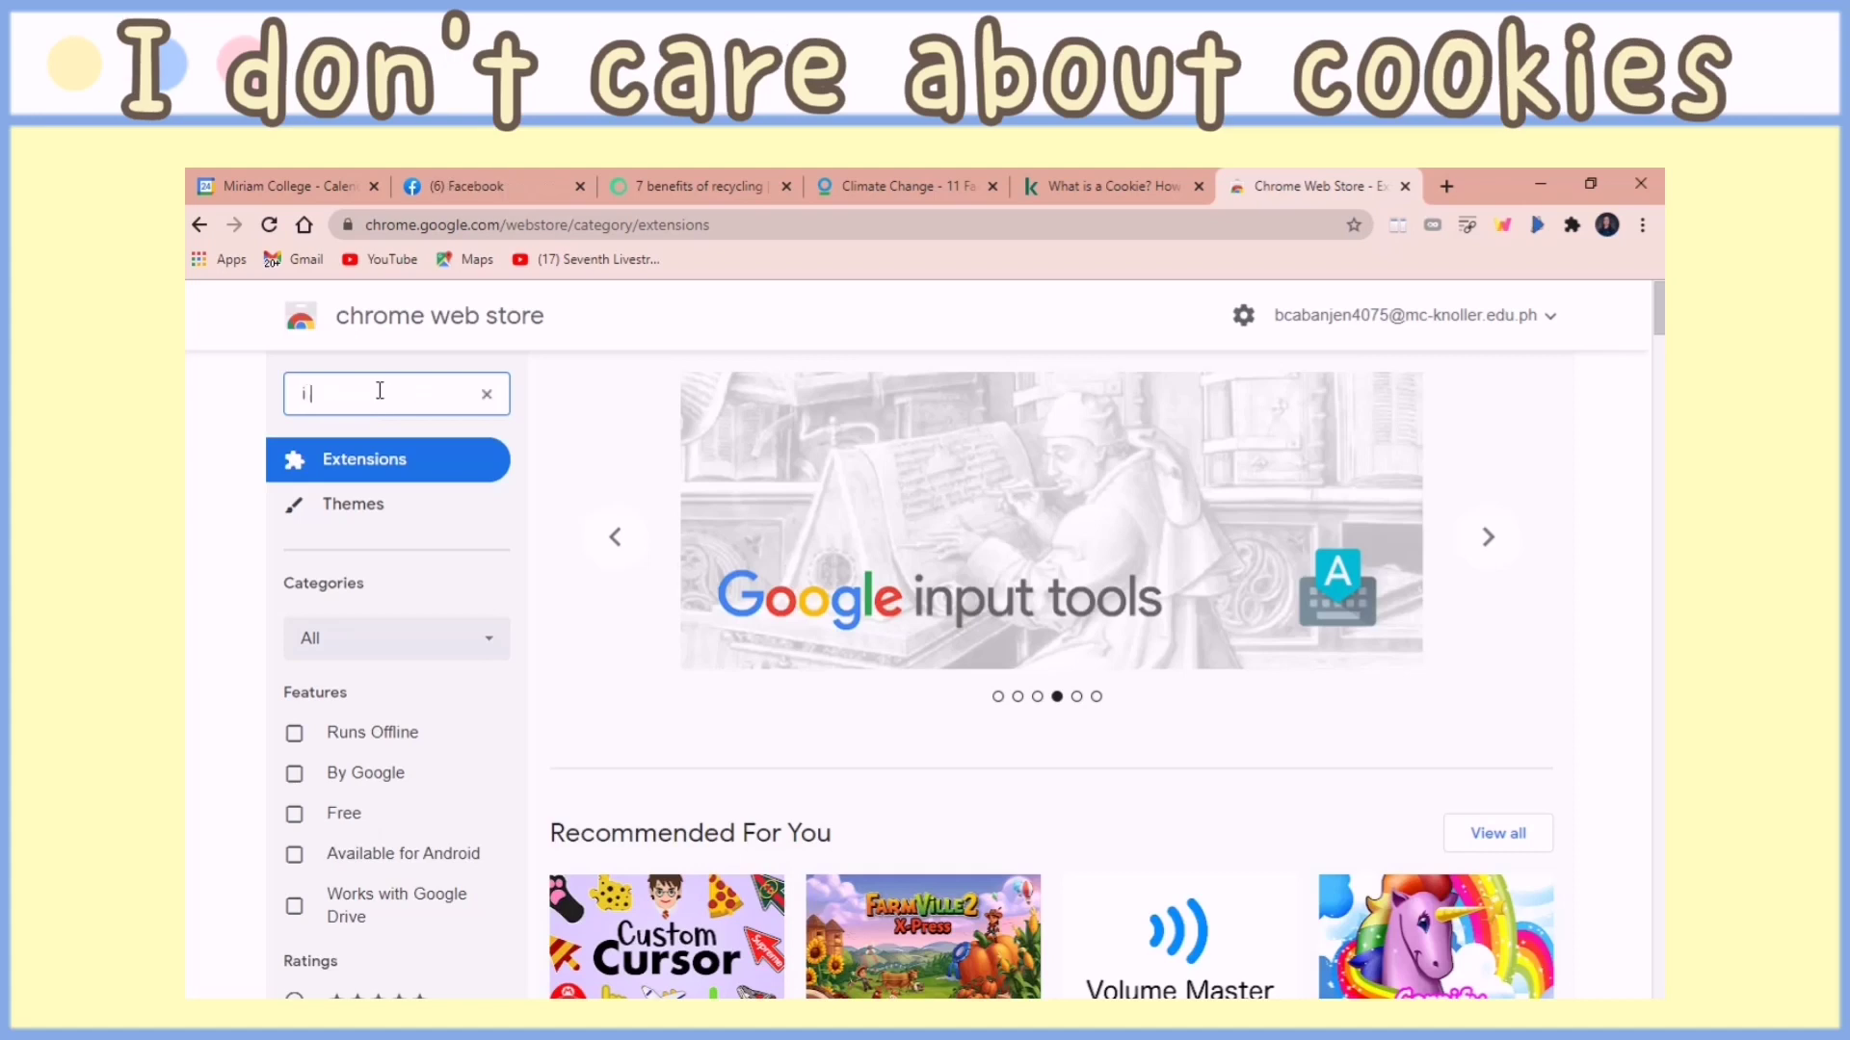
# - Search the store for 'dont care aboutcookies' and add I don't care about cookies to Chrome
pyautogui.write('dont care ab')
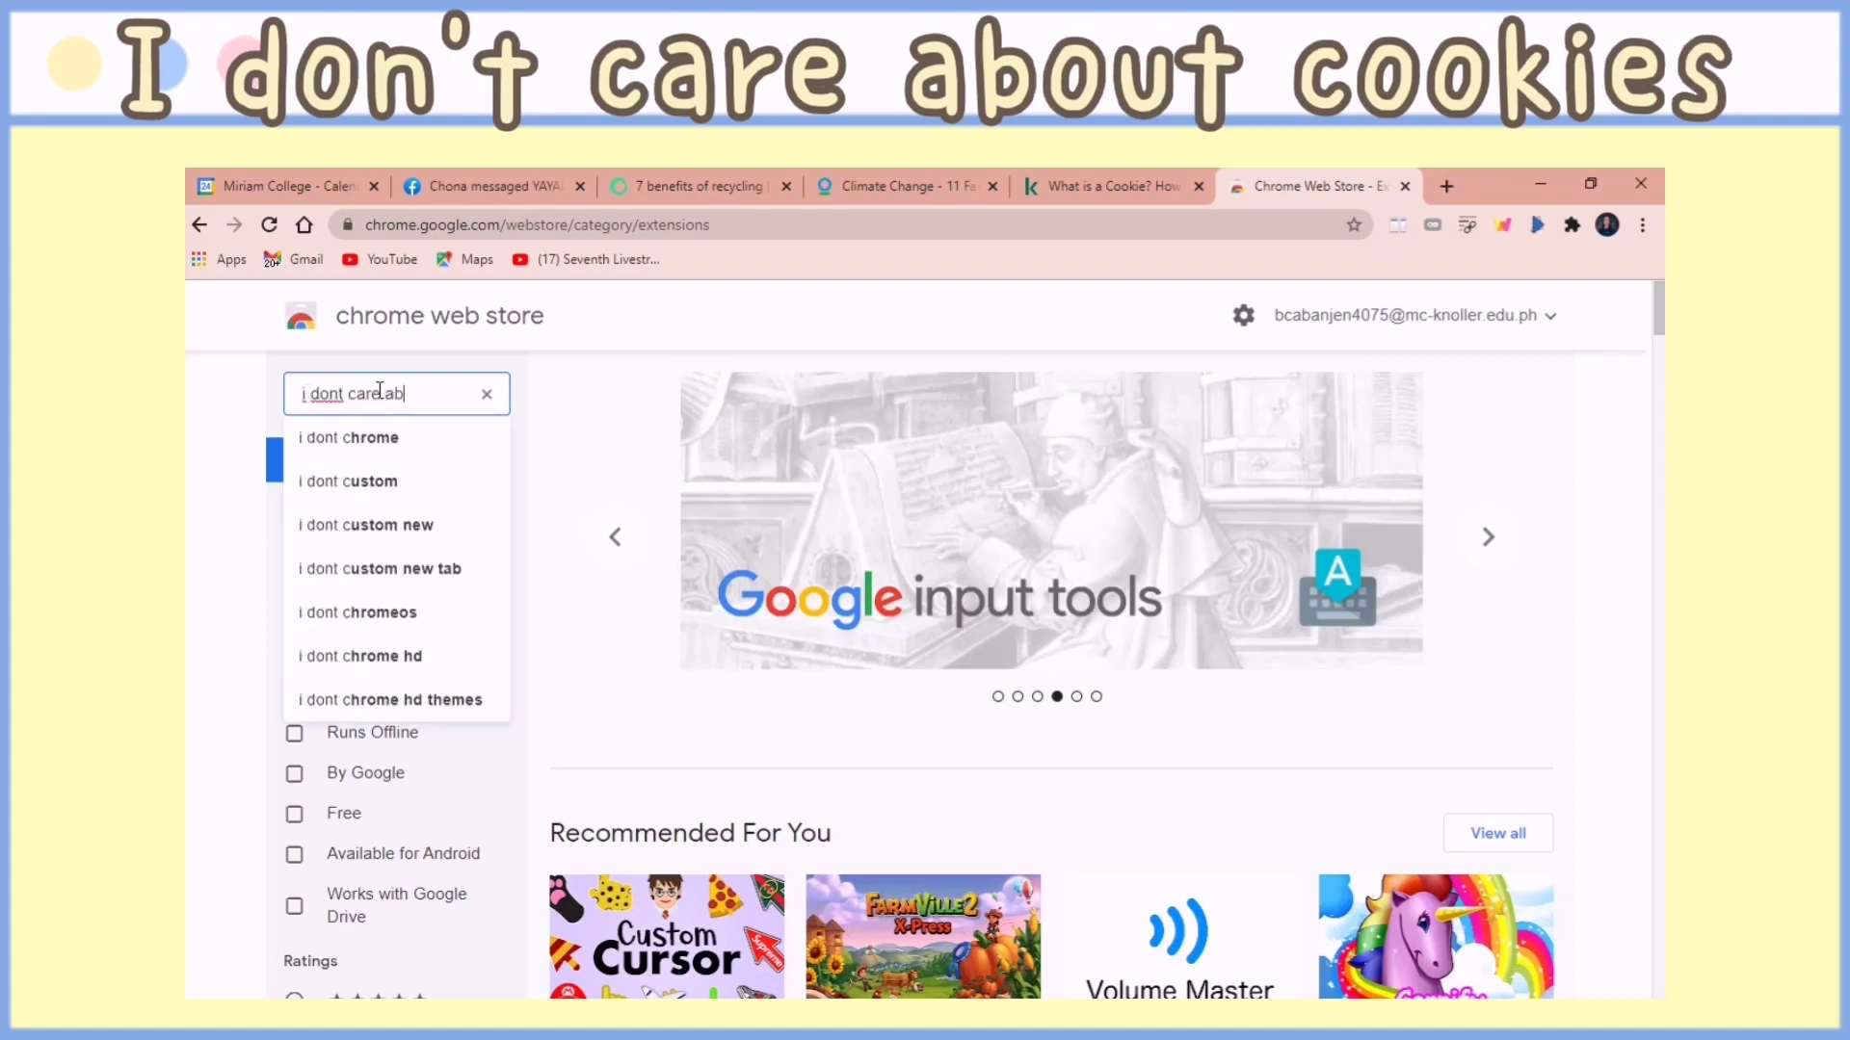
pyautogui.write('outcookies')
pyautogui.press('Return')
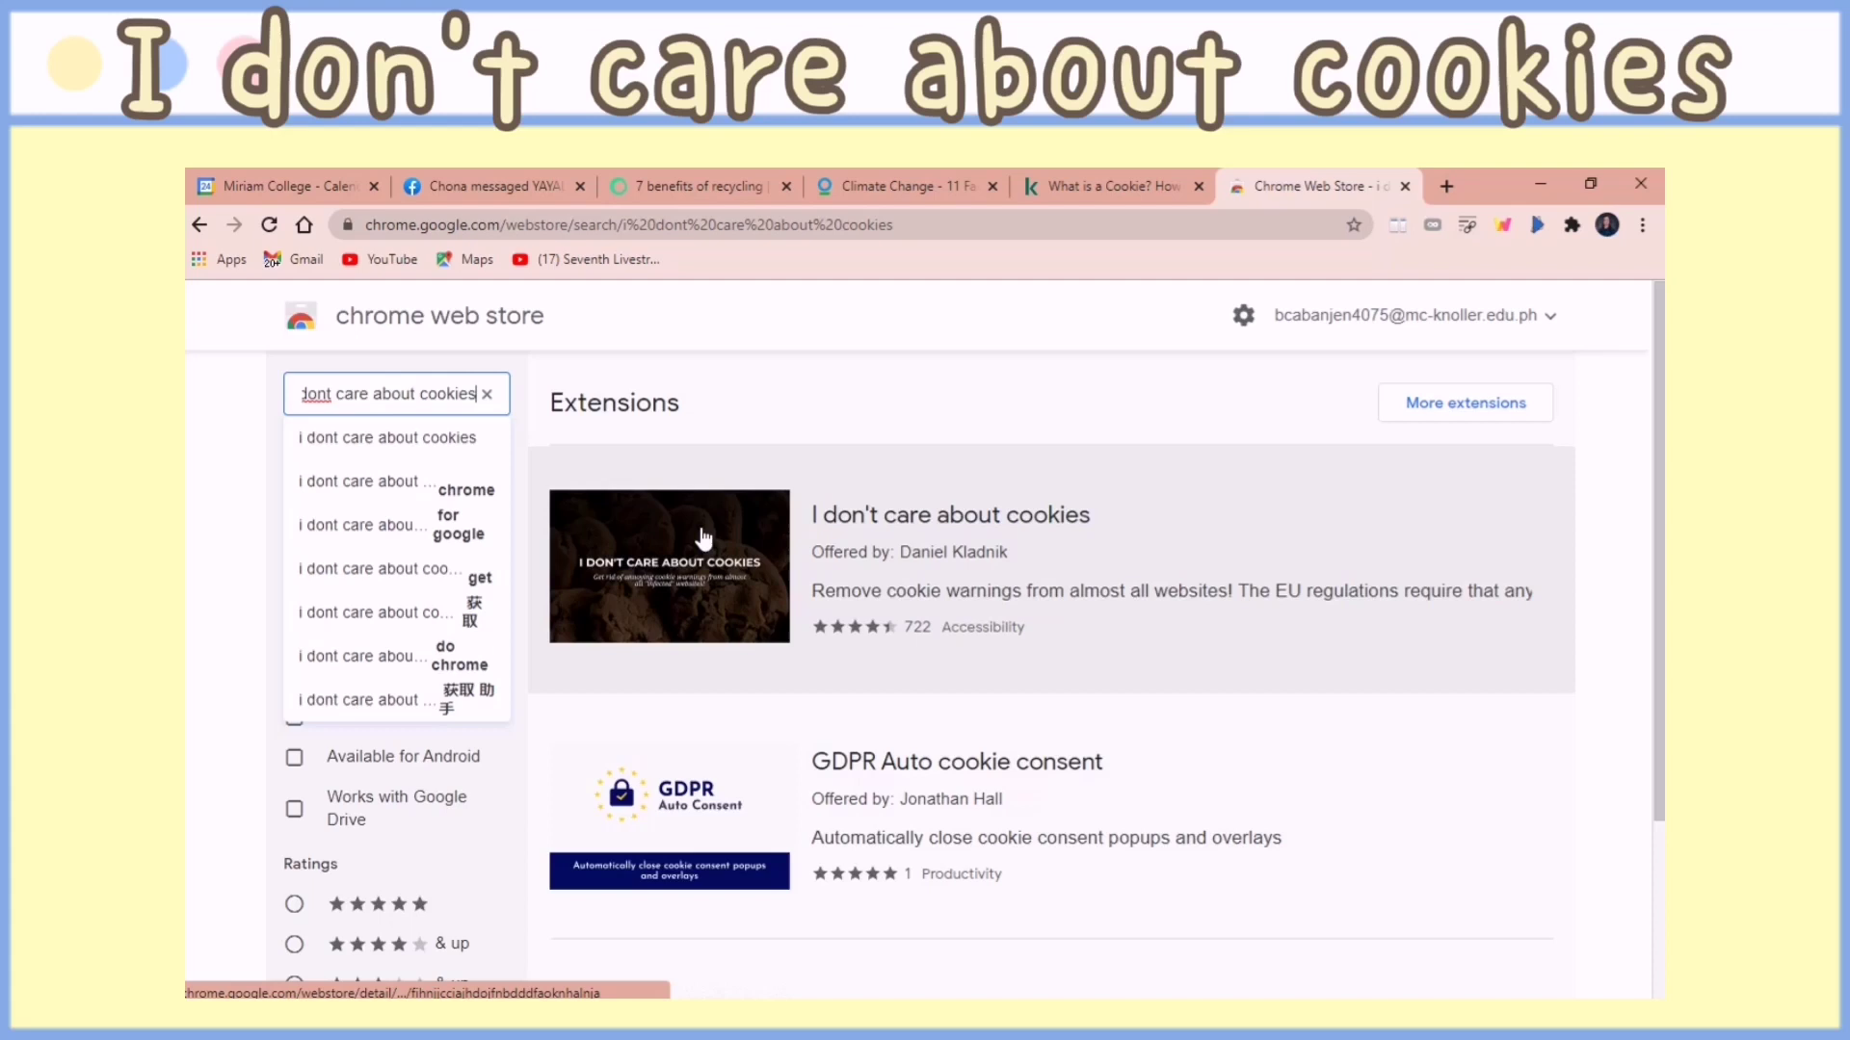
pyautogui.click(704, 539)
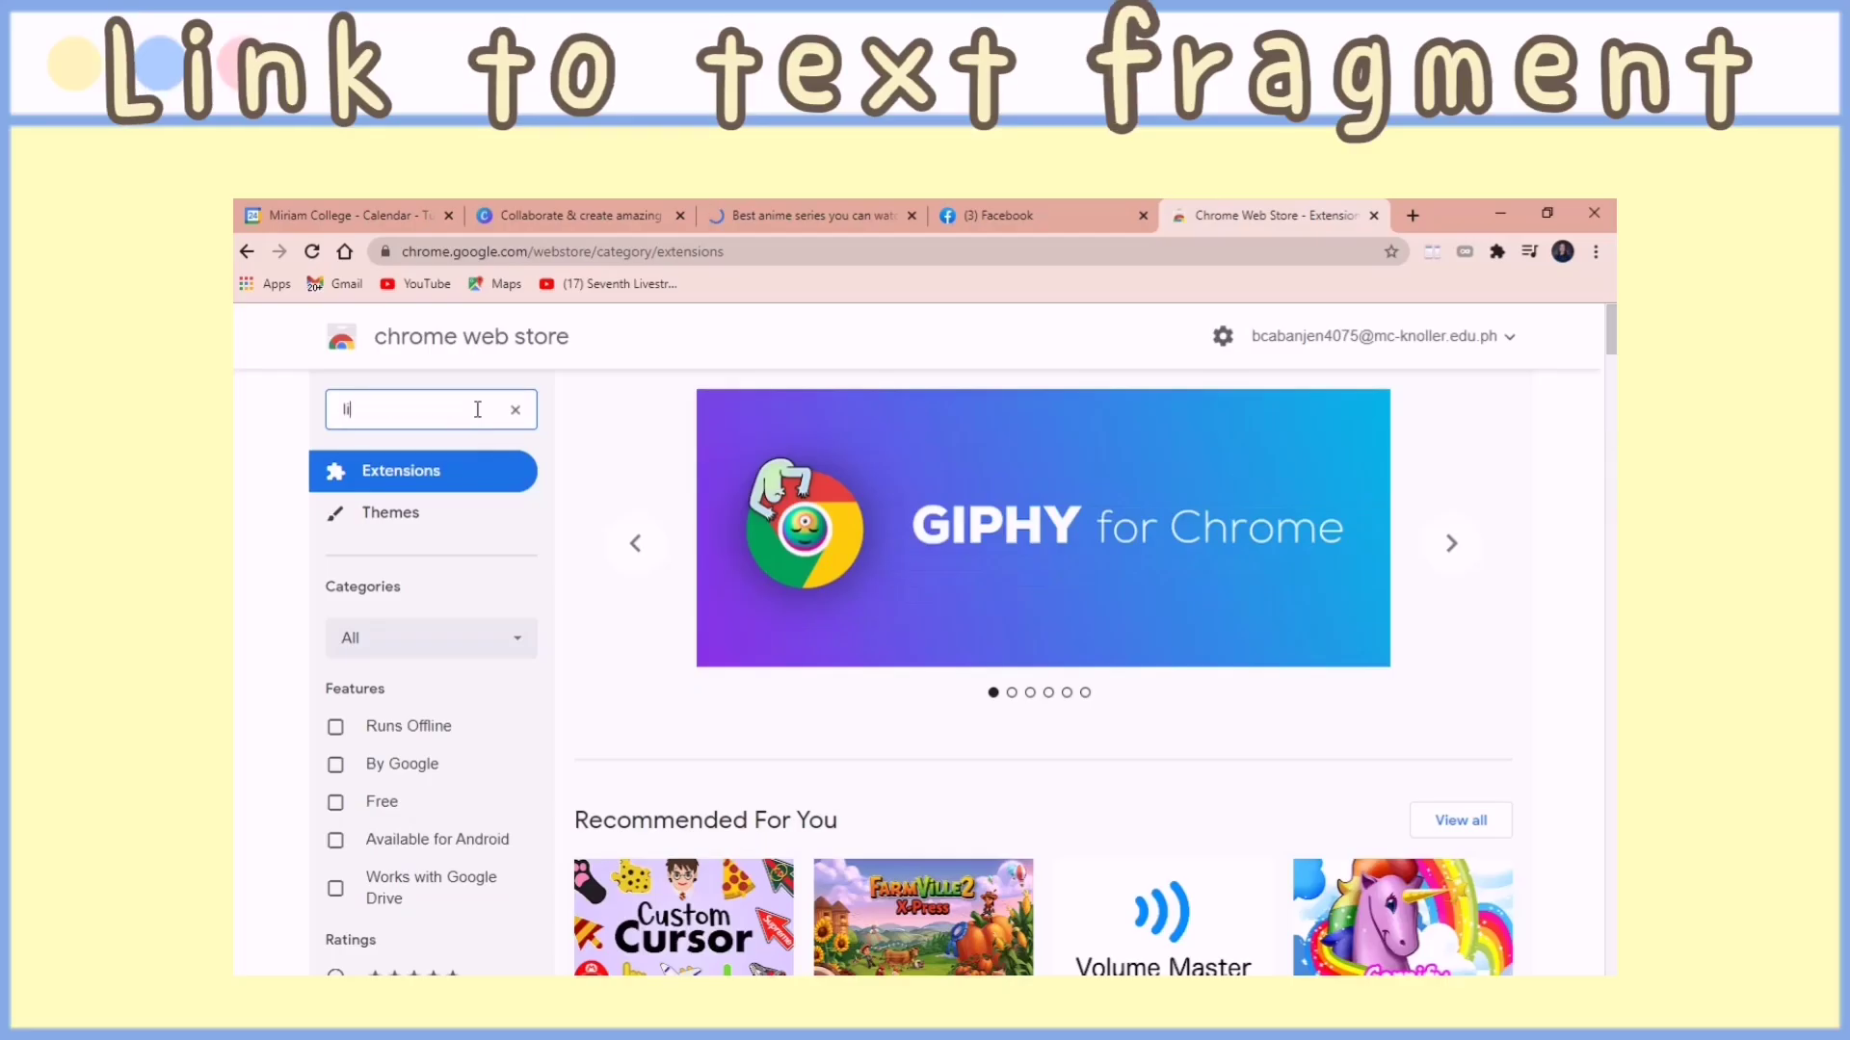
# - Search the store for 'link to text fragment' and open the Link to Text Fragment page
pyautogui.write('nk to text fragment')
pyautogui.press('Return')
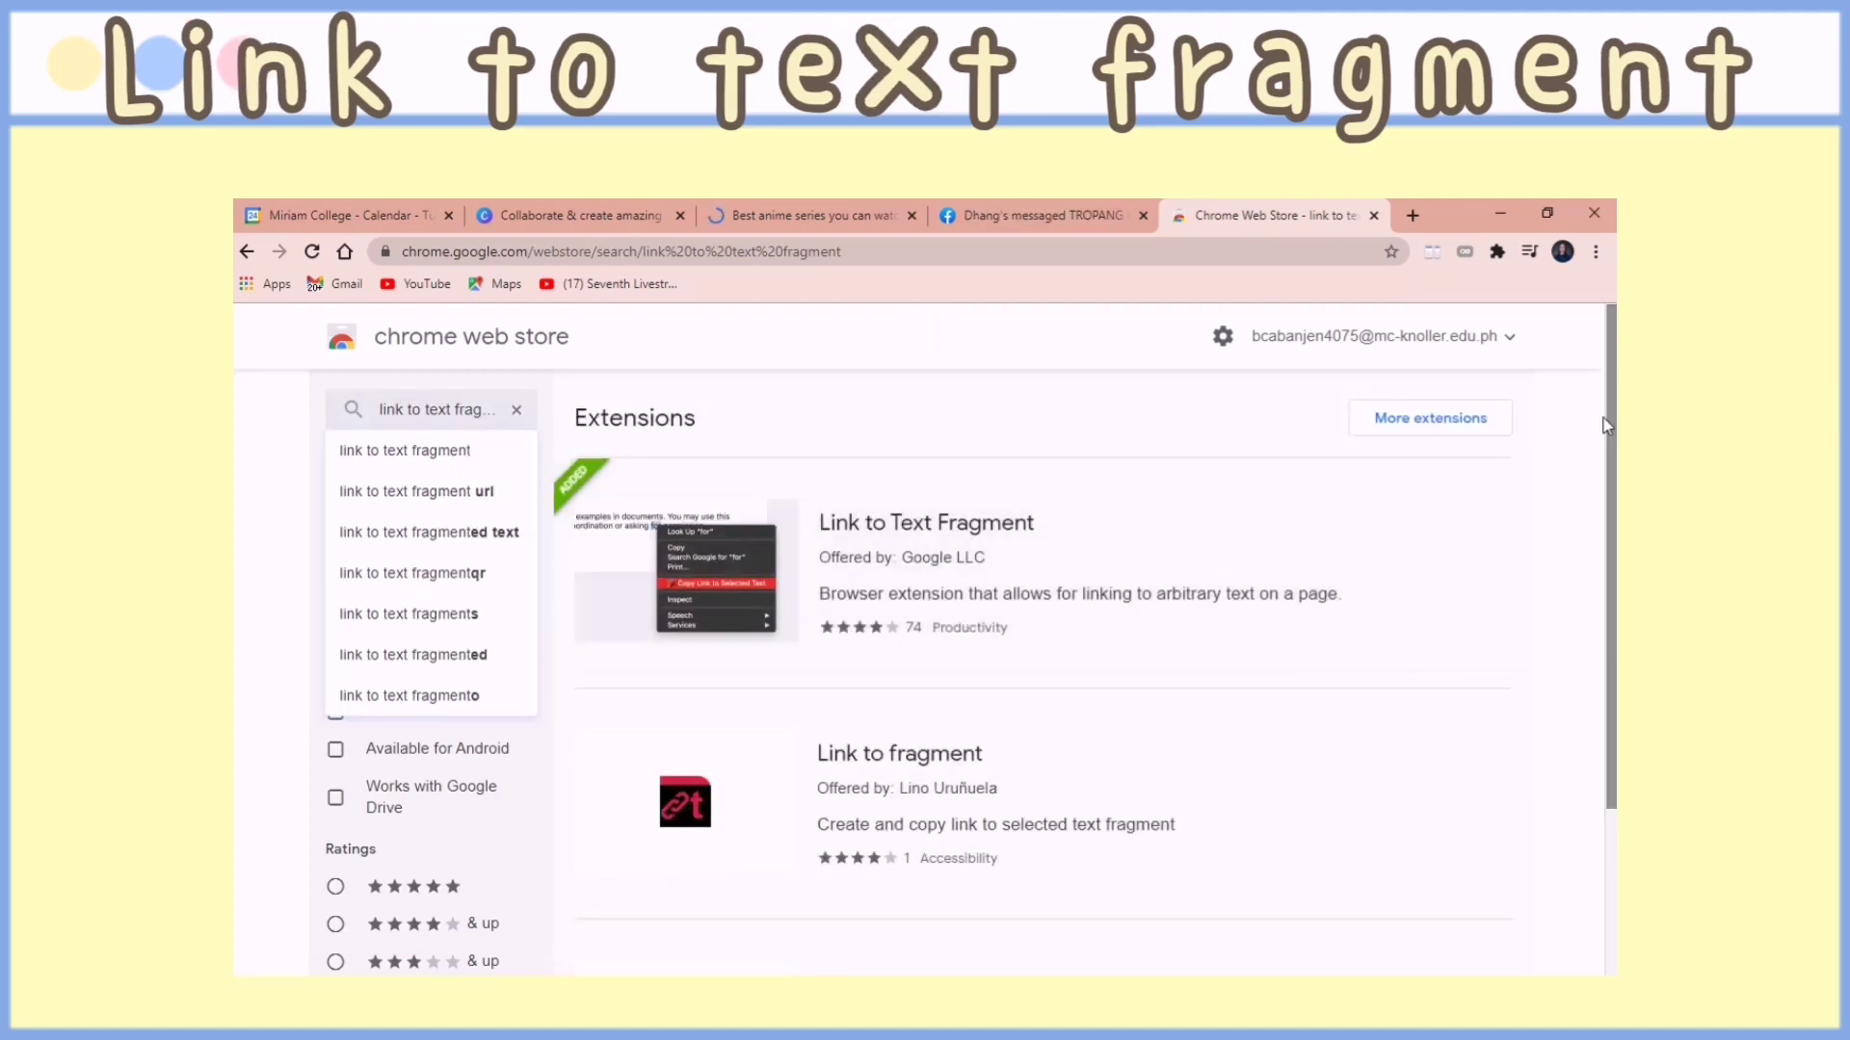
pyautogui.click(894, 526)
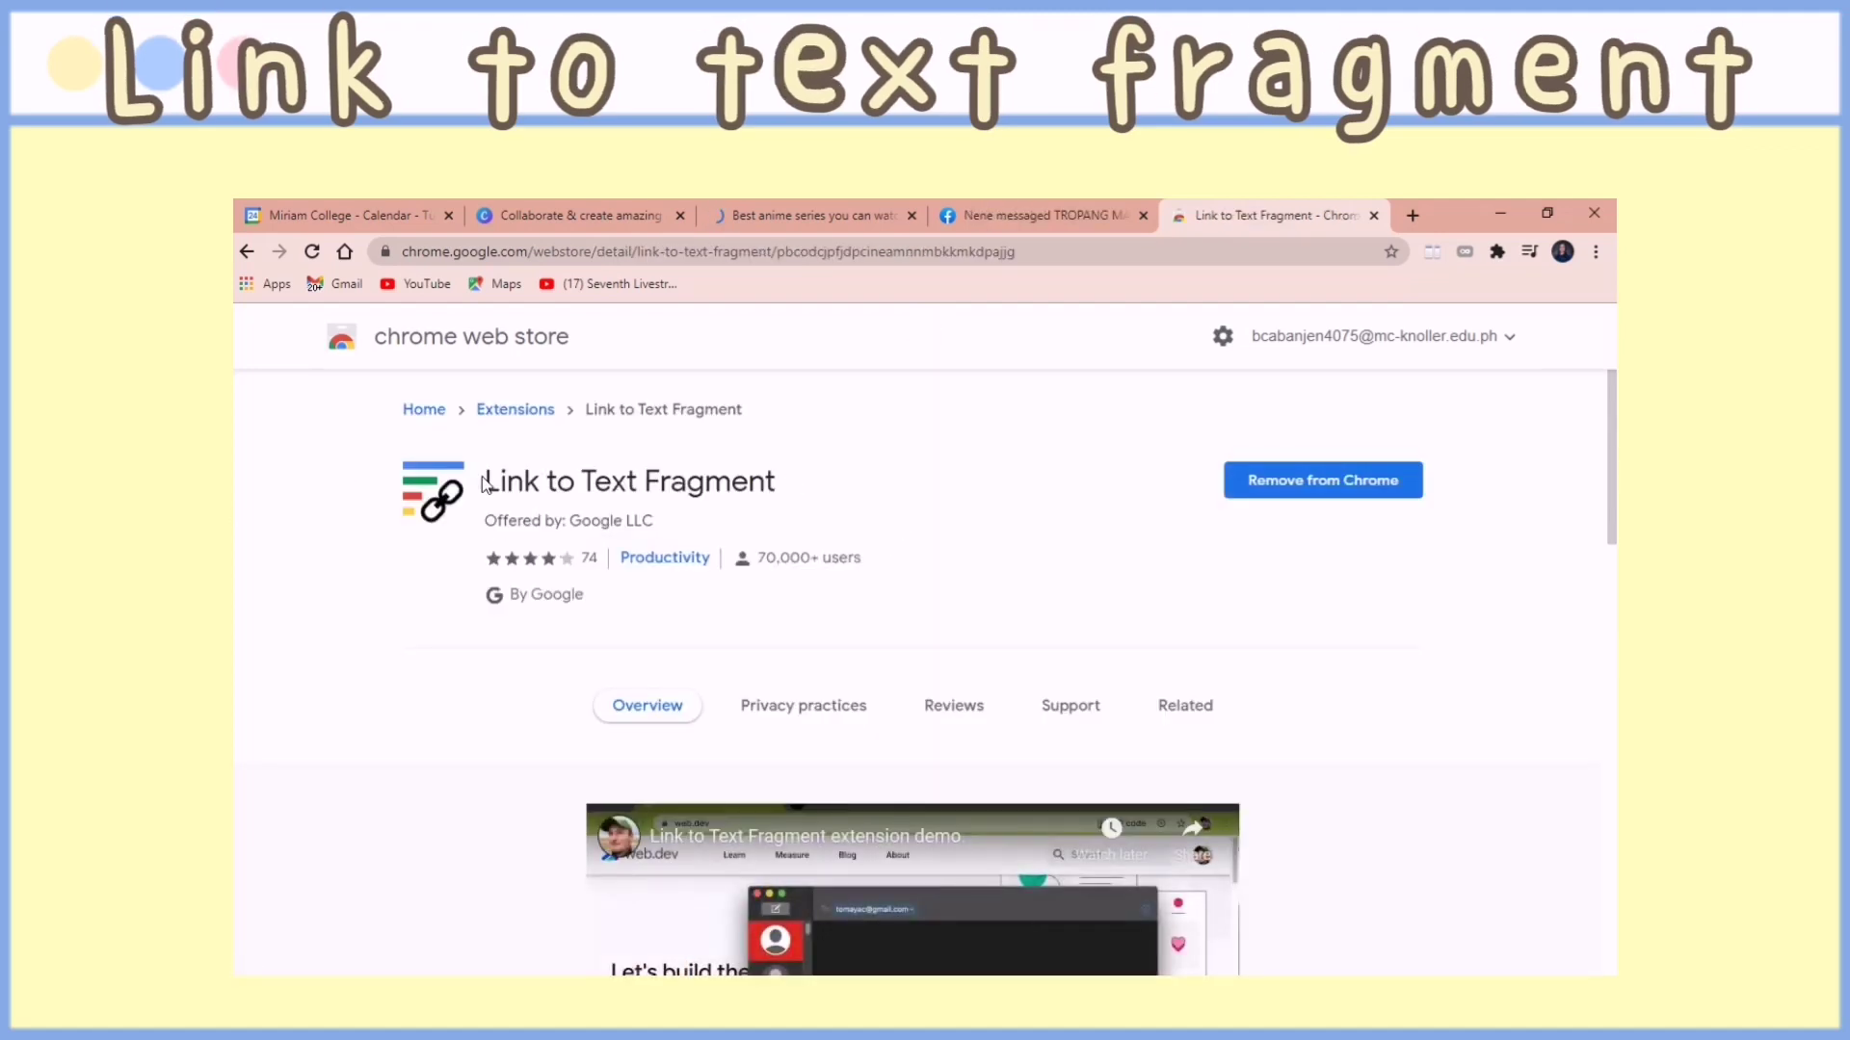
# - Check Link to Text Fragment in the Extensions menu, then go to the Best anime article
pyautogui.click(1496, 251)
pyautogui.scroll(-2, 1314, 588)
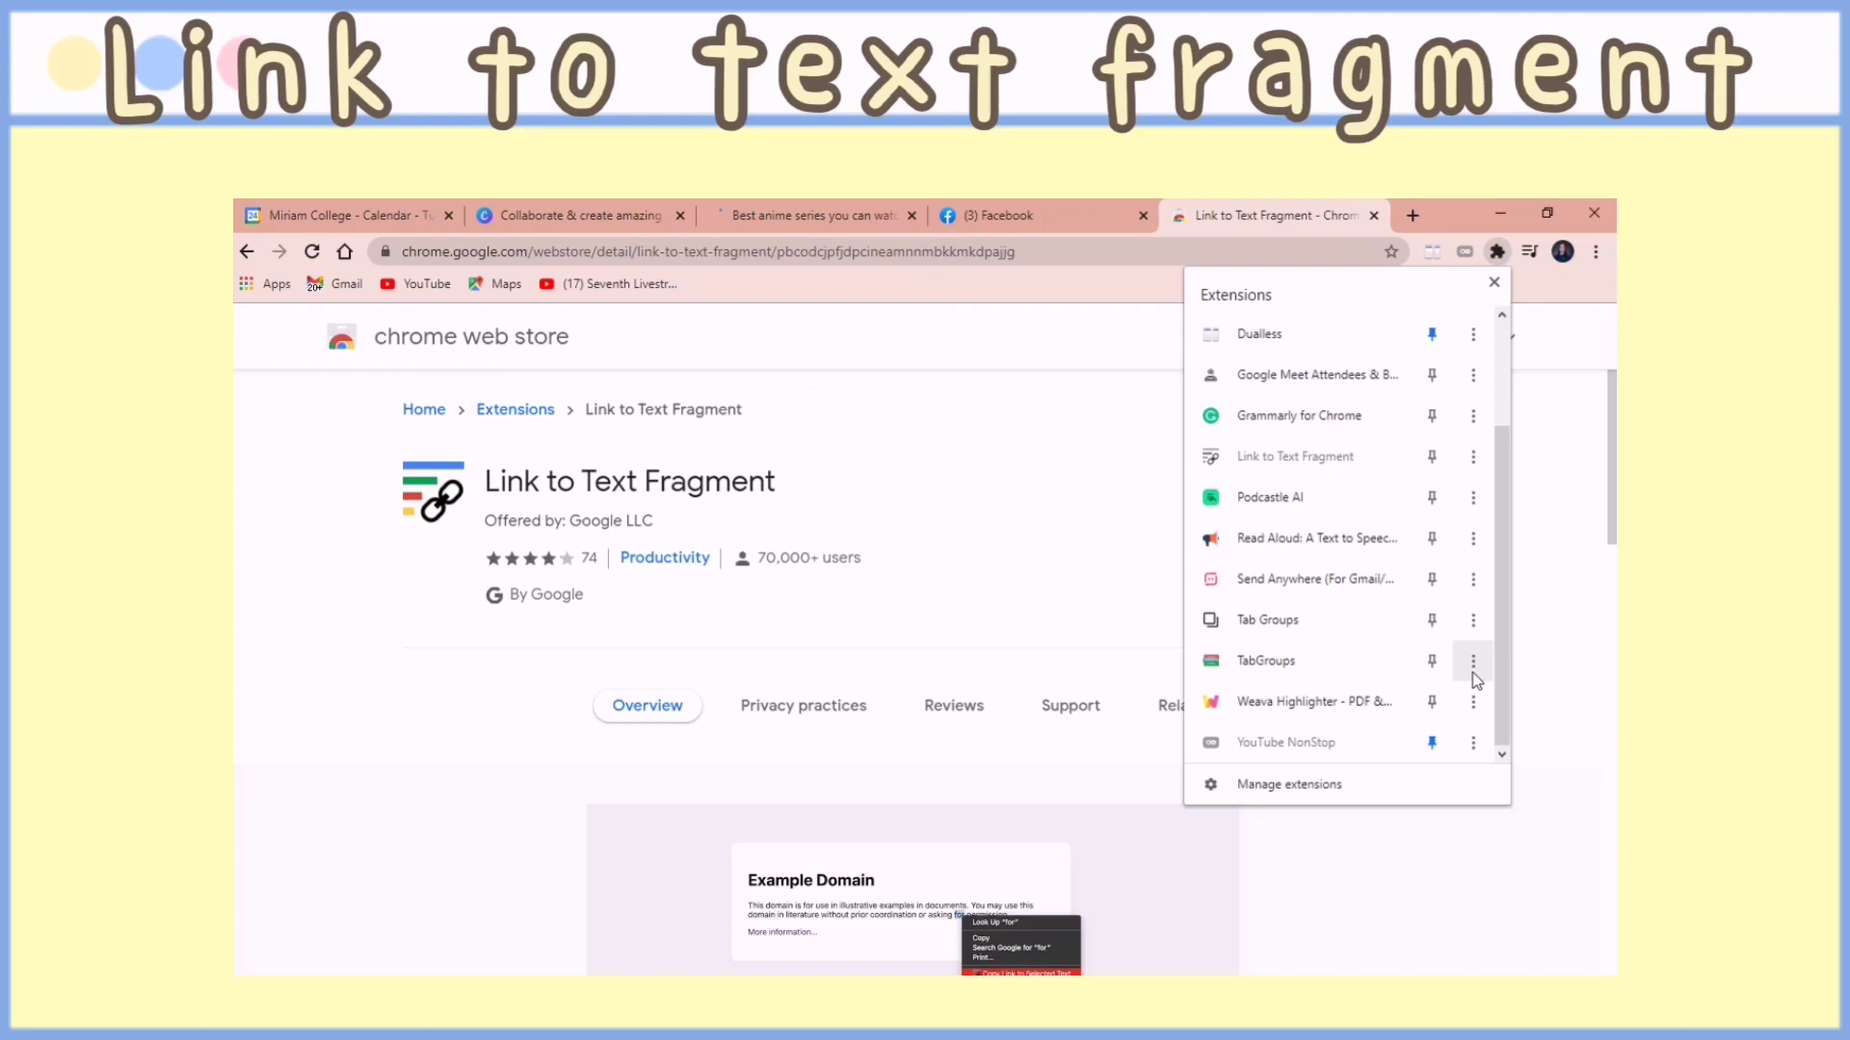
pyautogui.moveTo(1499, 656); pyautogui.dragTo(1499, 609)
pyautogui.click(1471, 594)
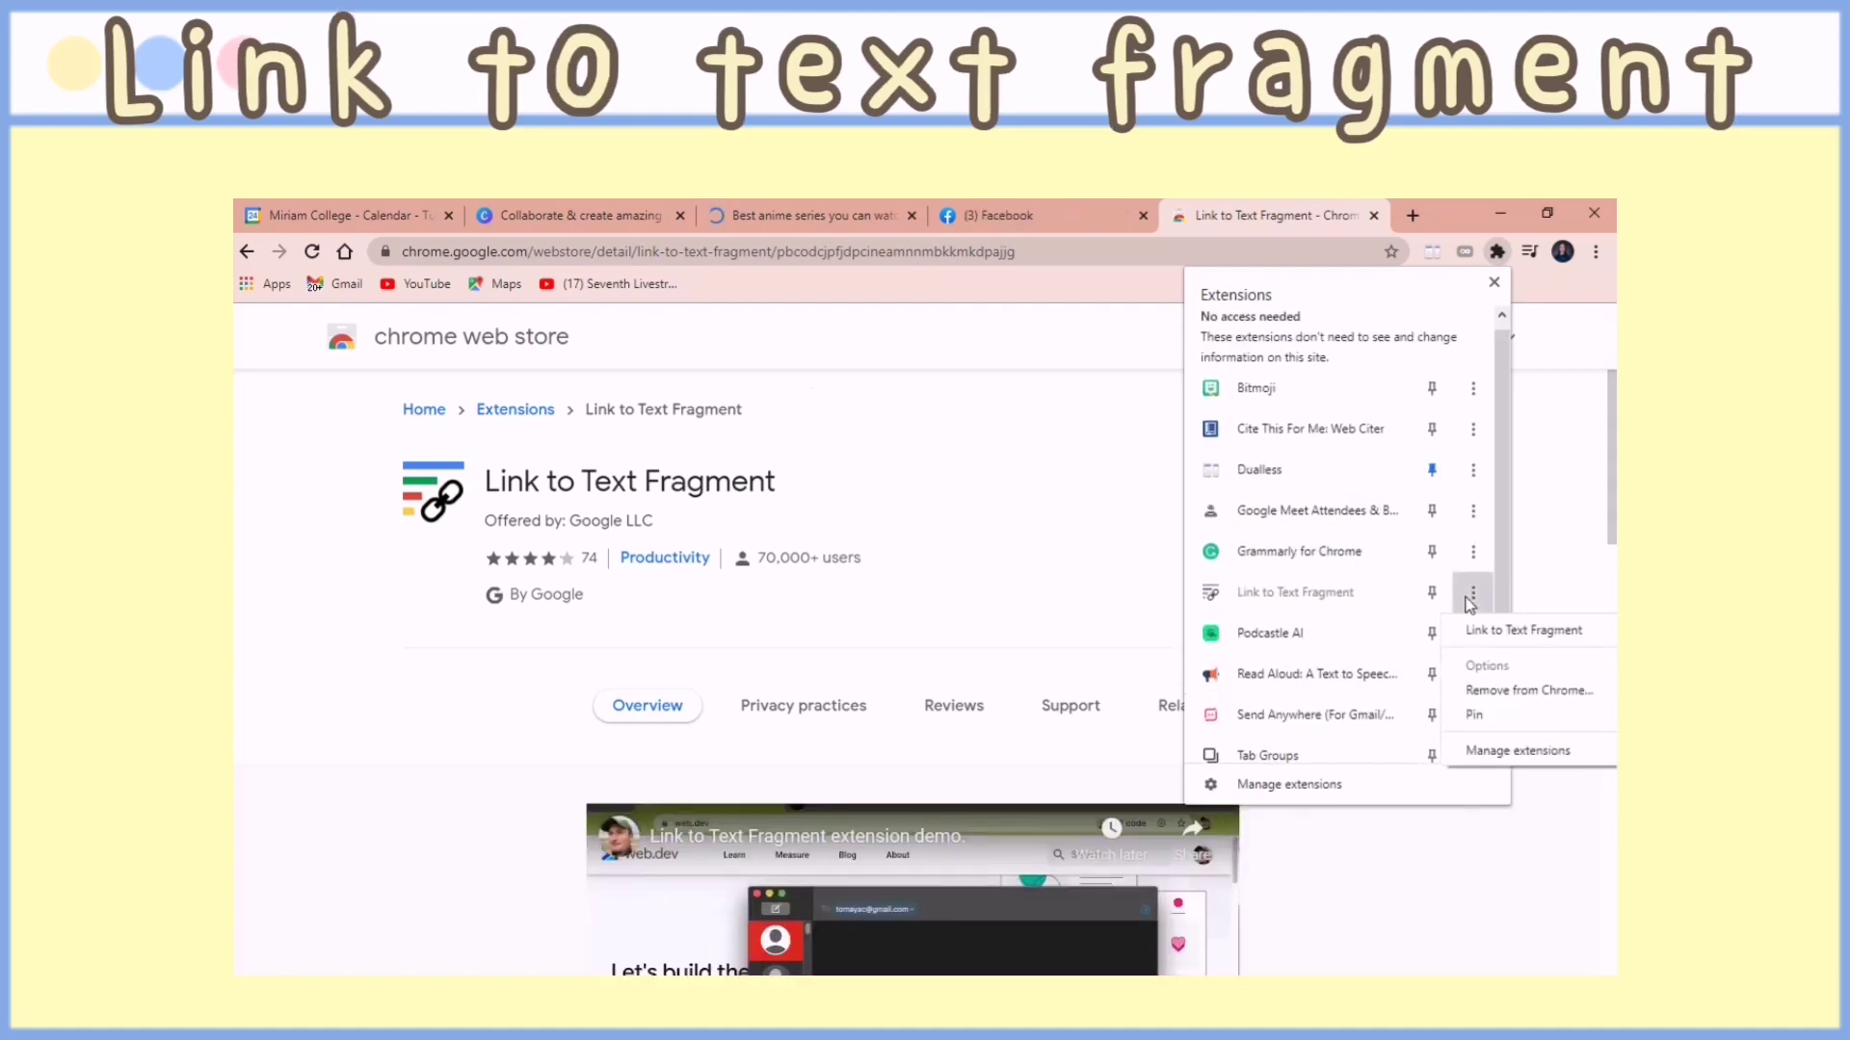
pyautogui.click(1082, 549)
pyautogui.click(1082, 550)
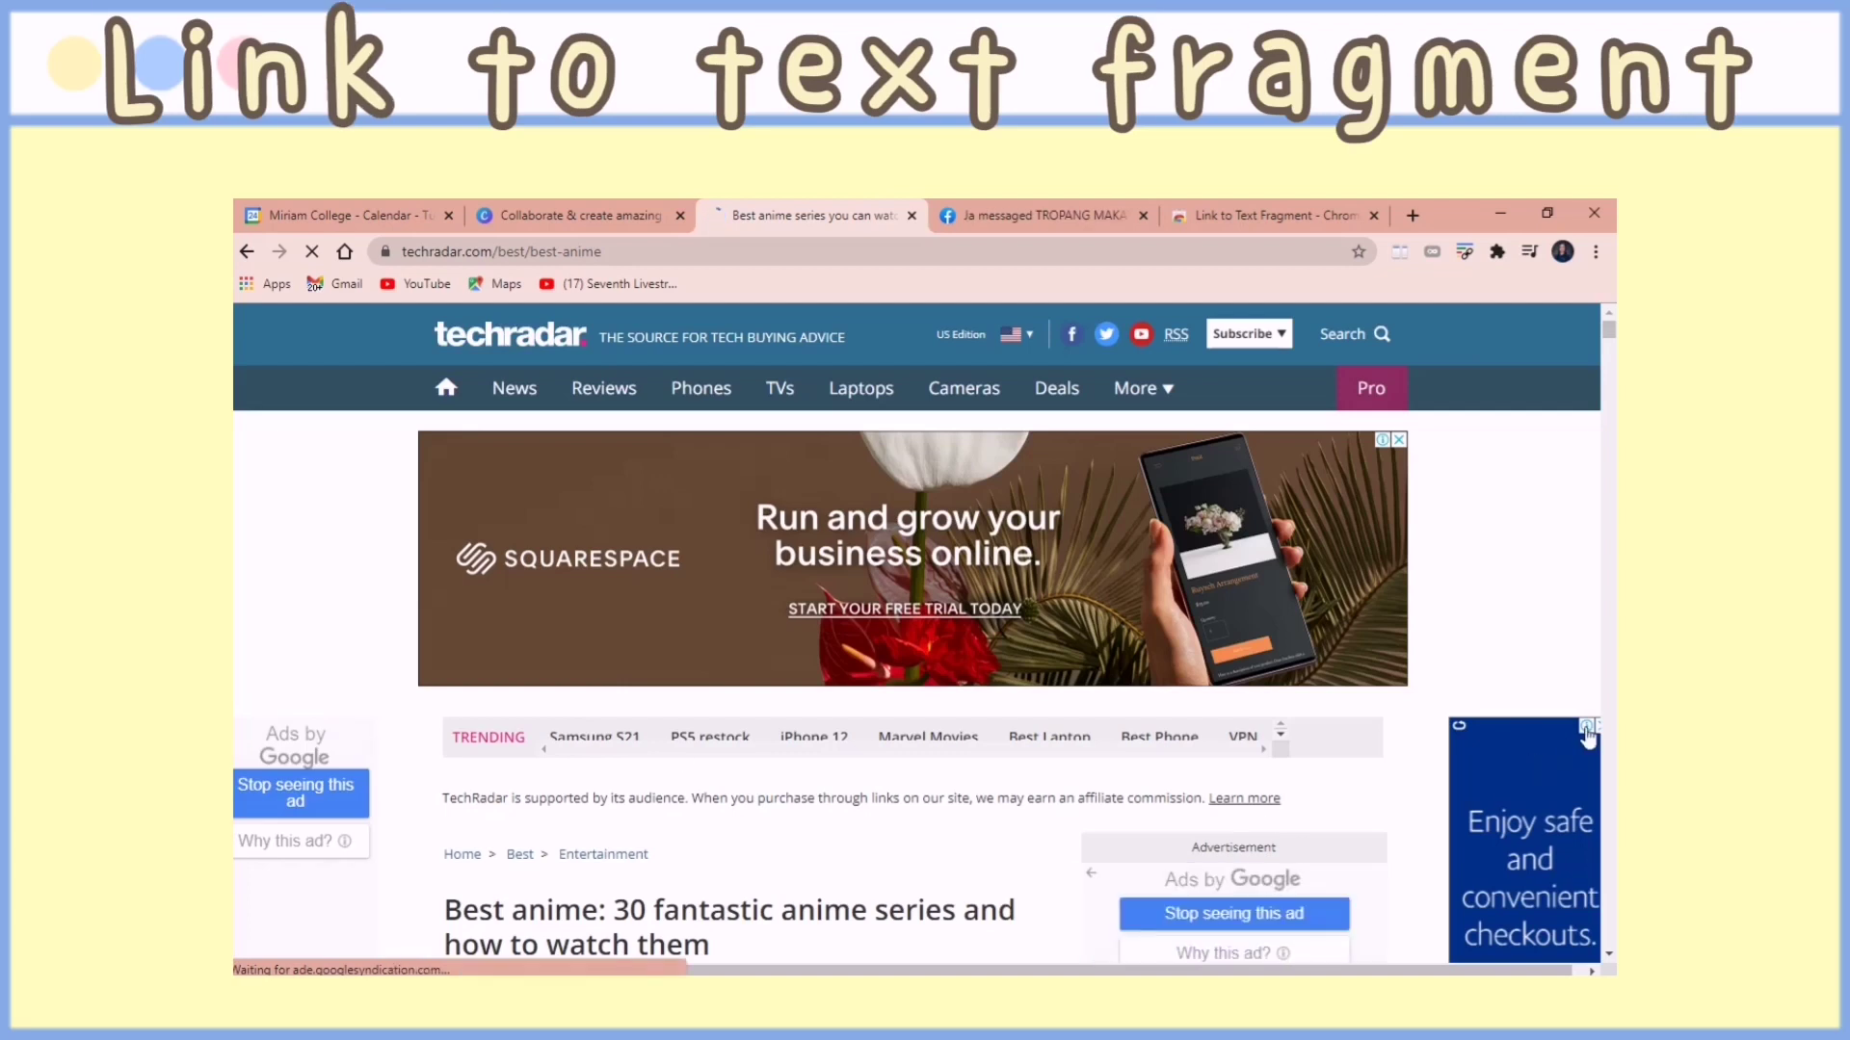
# - Select the 'Best anime on Netflix' heading and copy a link to the selected text
pyautogui.scroll(-10, 1604, 359)
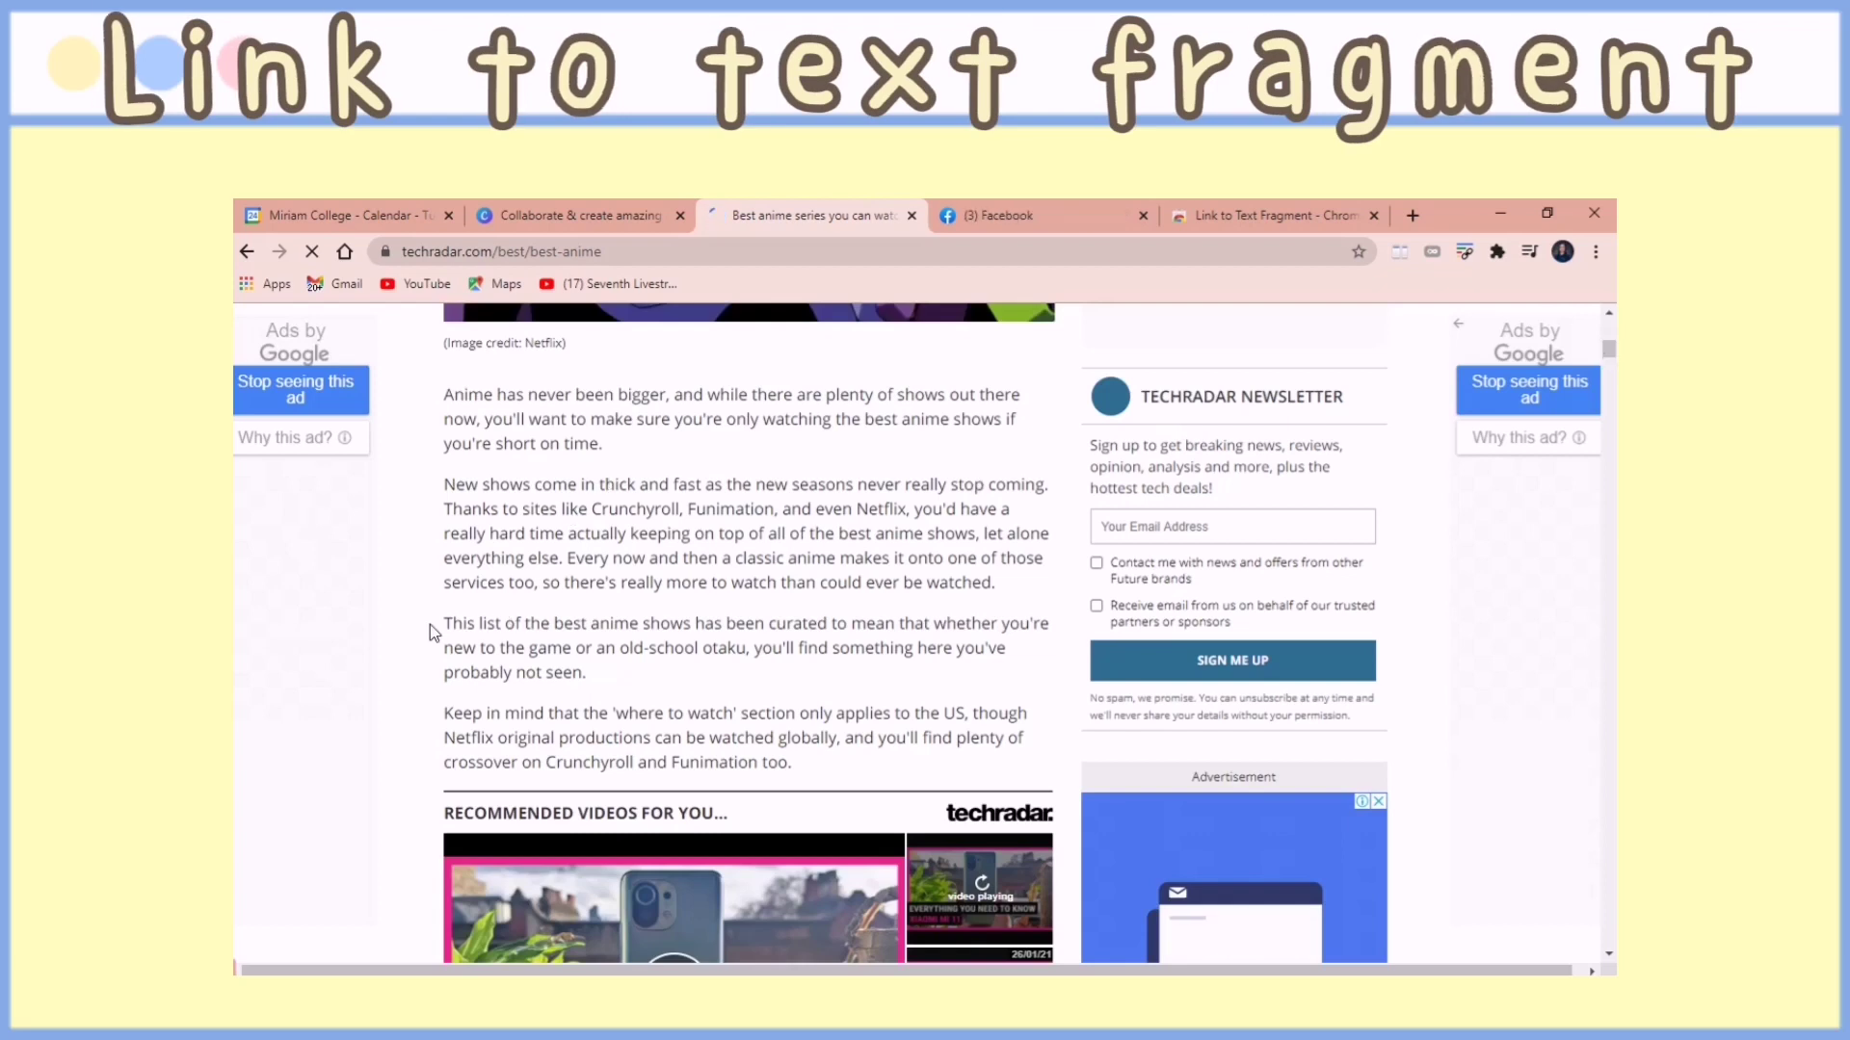
pyautogui.moveTo(445, 510); pyautogui.dragTo(565, 563)
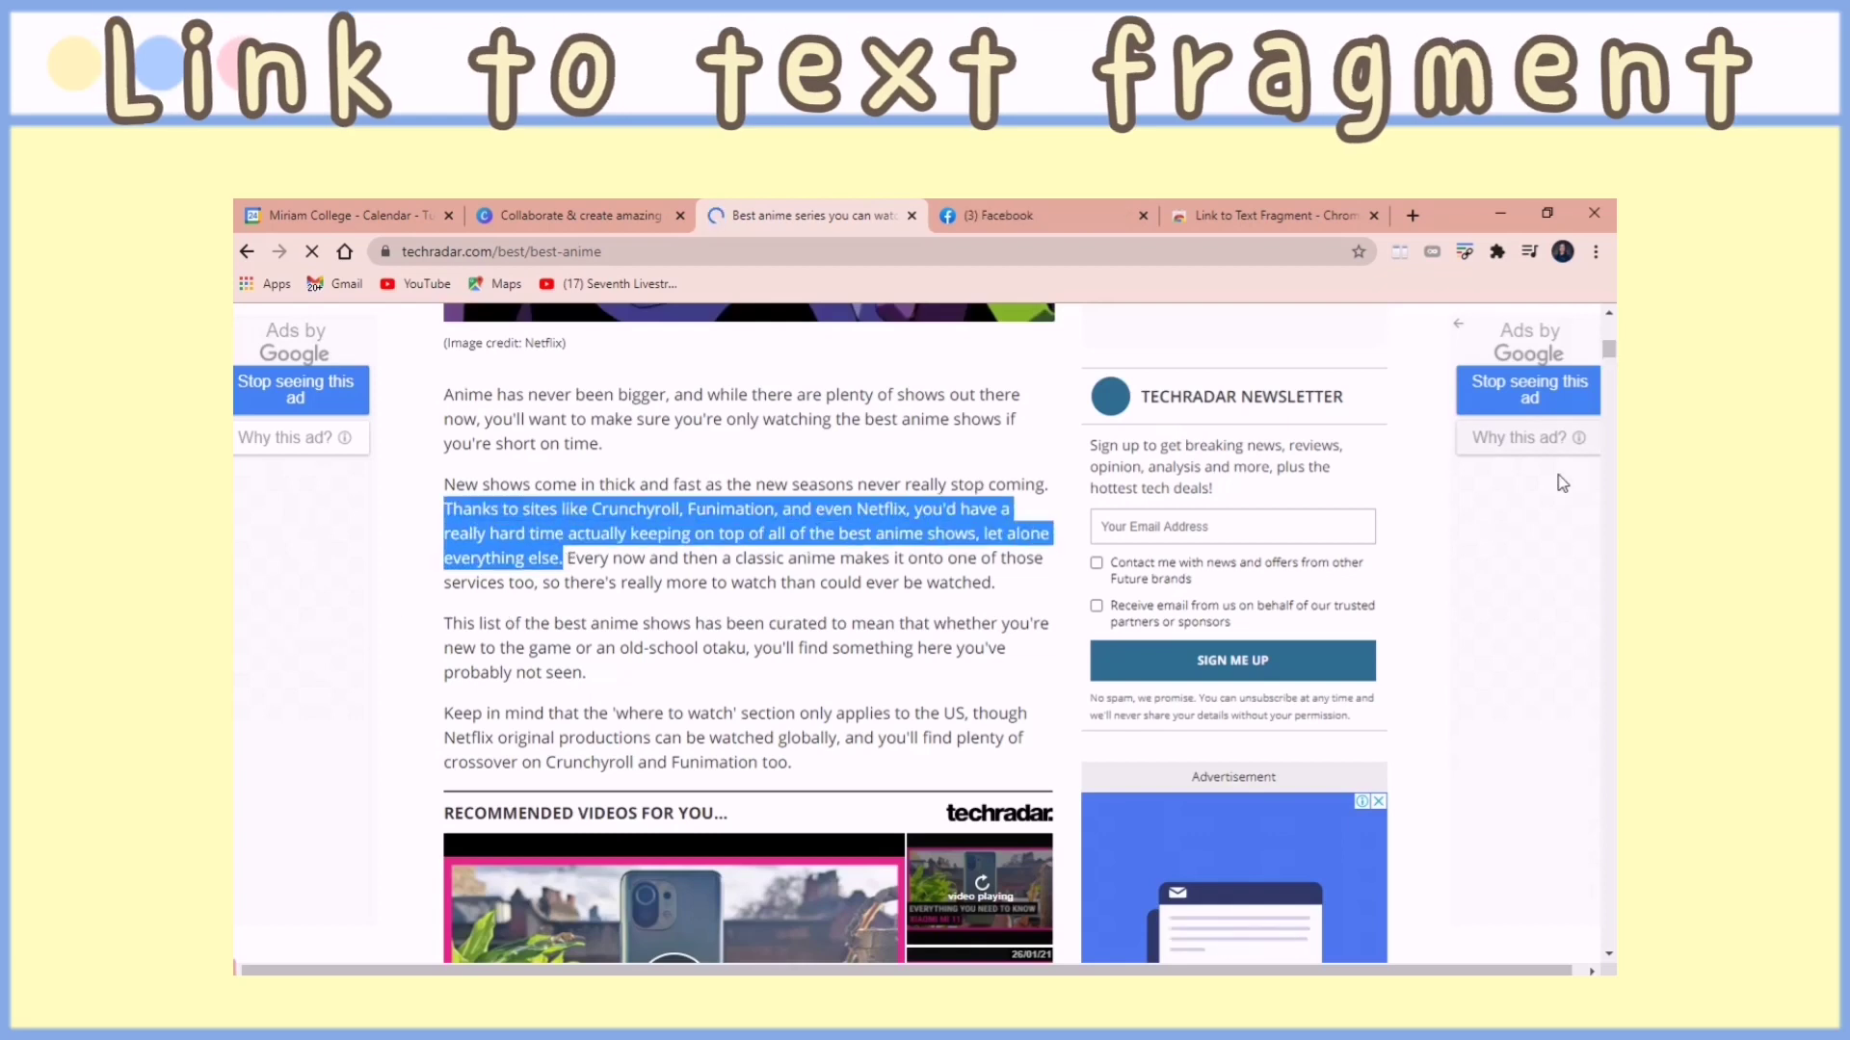
pyautogui.scroll(-15, 1561, 484)
pyautogui.scroll(7, 1608, 374)
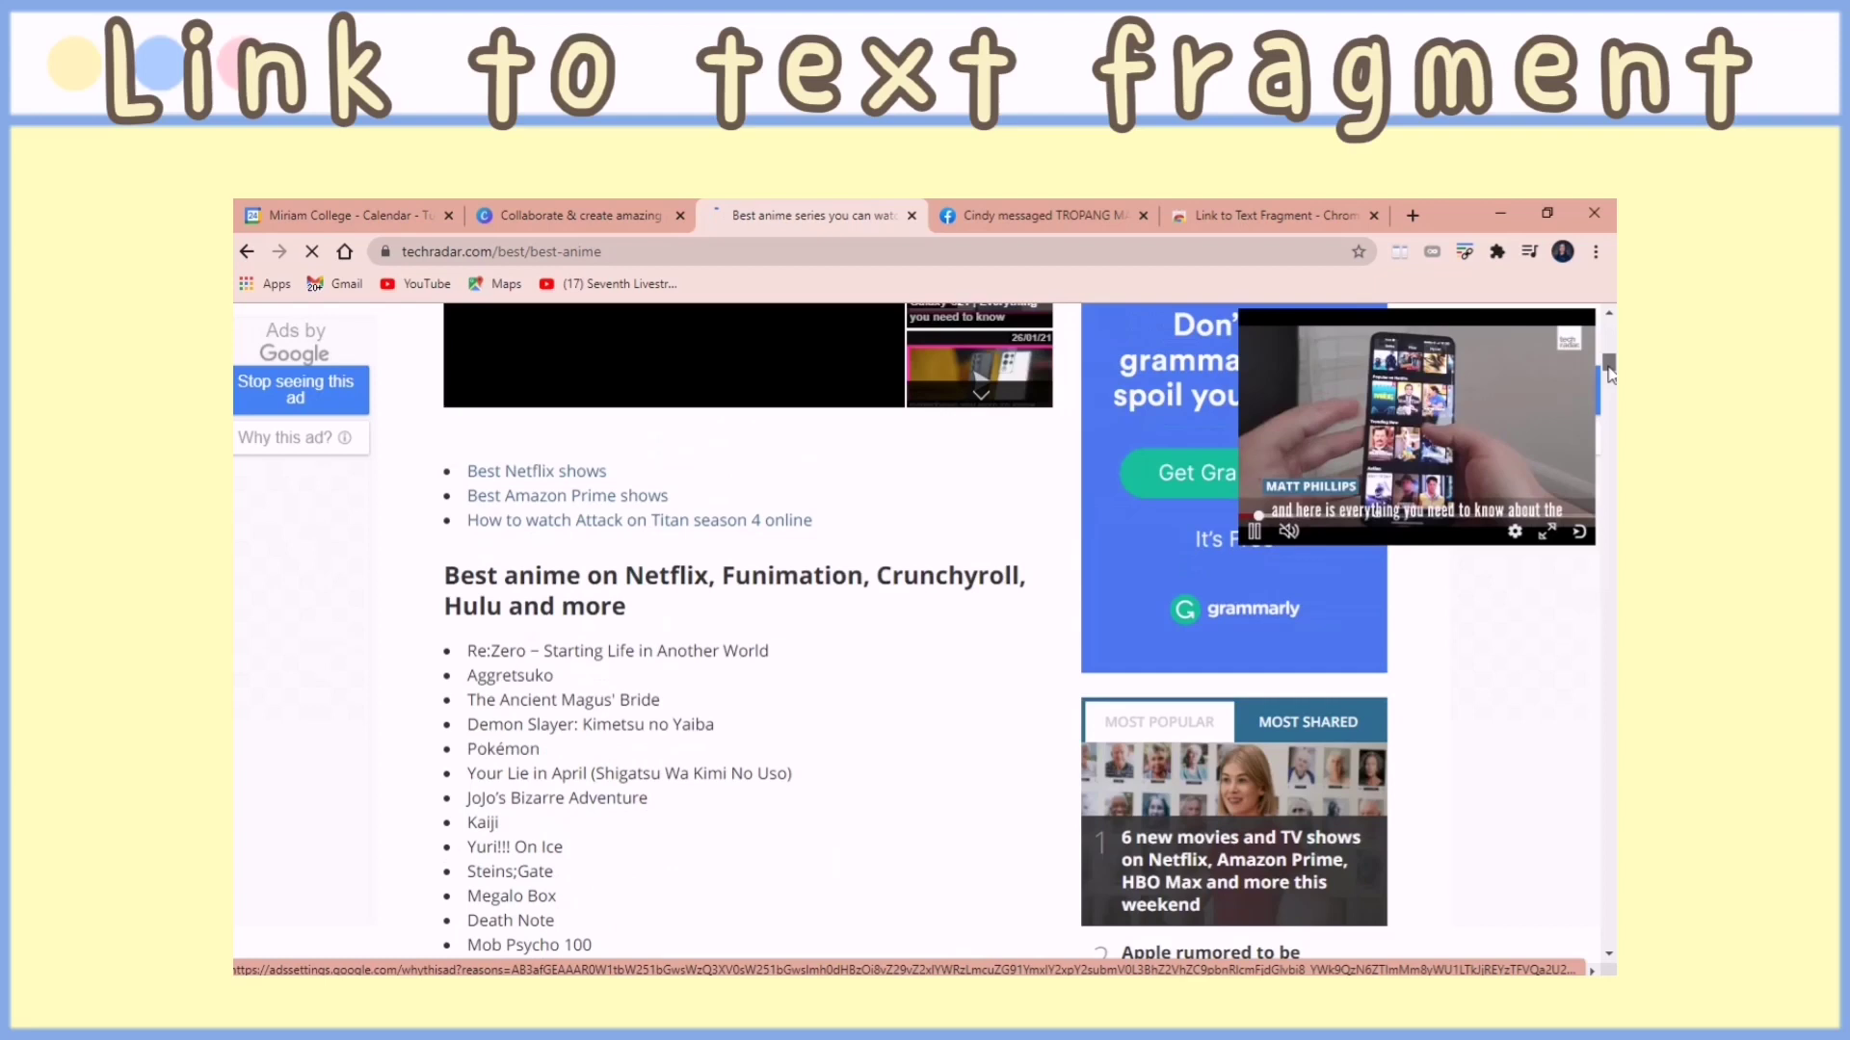
pyautogui.moveTo(466, 650); pyautogui.dragTo(595, 775)
pyautogui.click(660, 819)
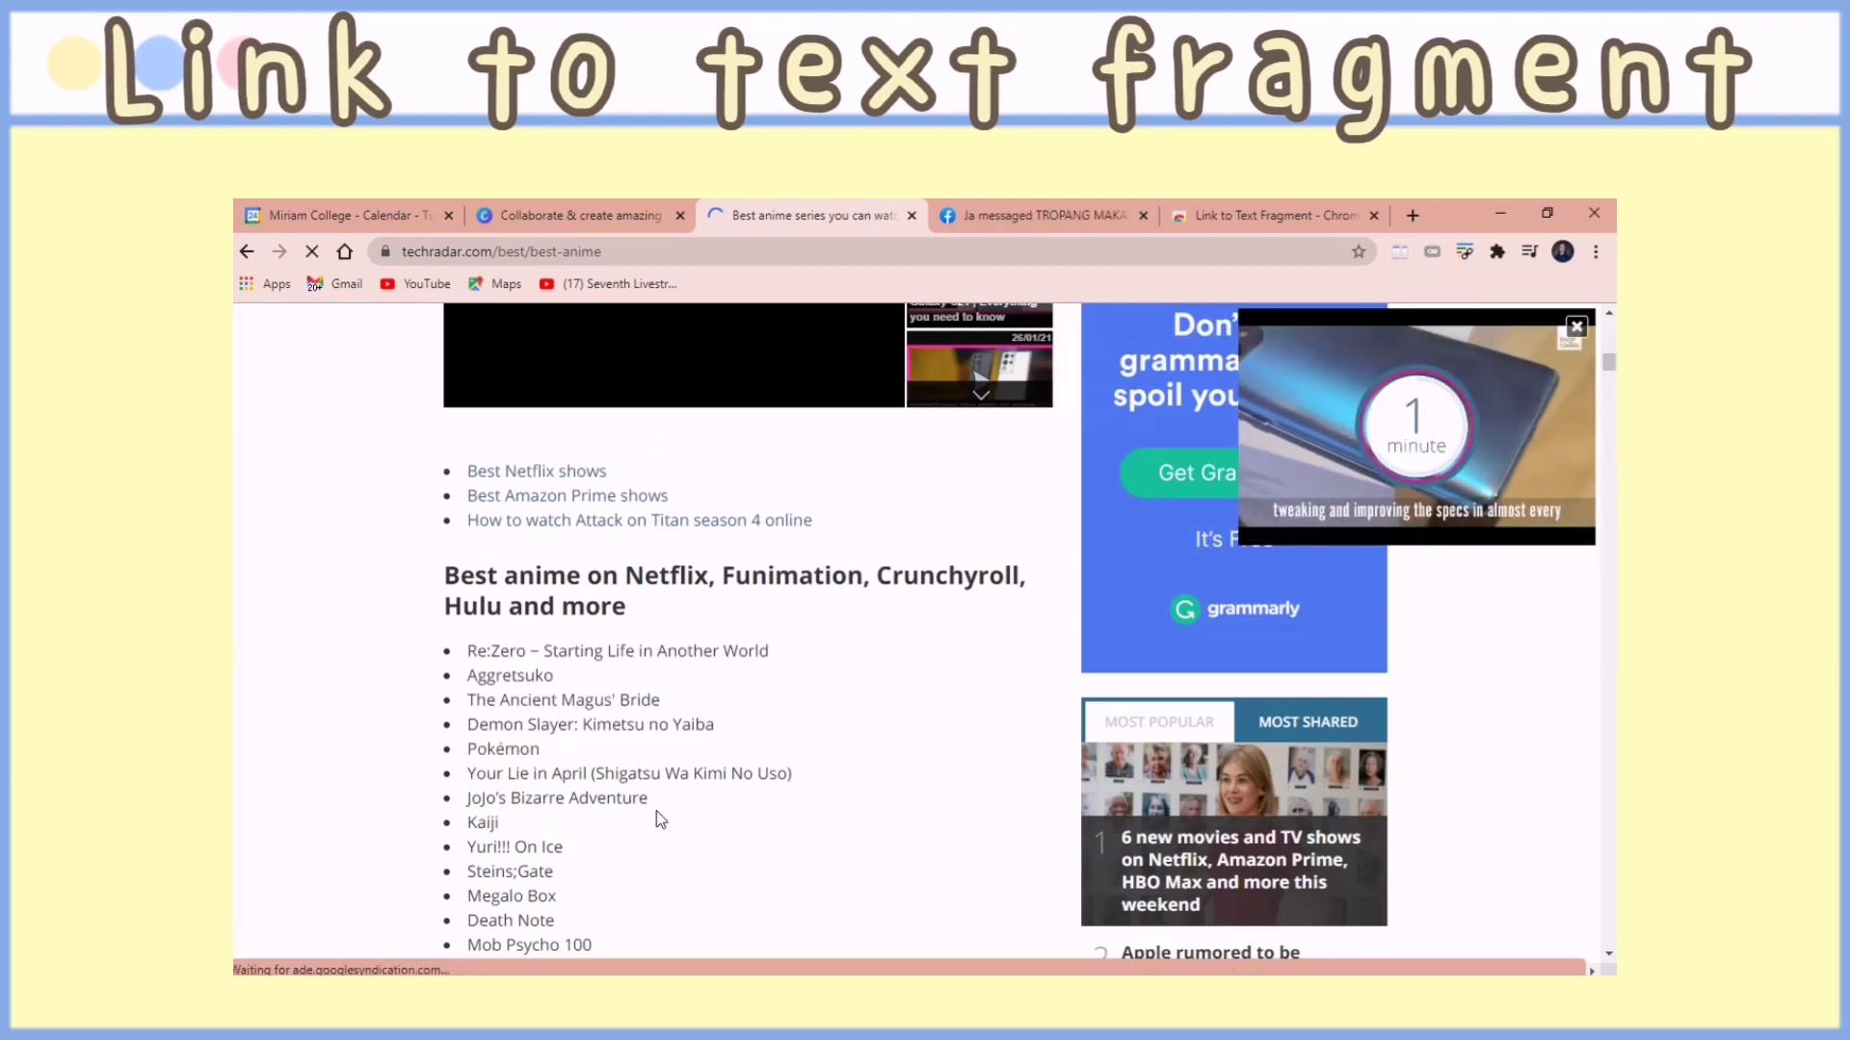
pyautogui.moveTo(445, 575); pyautogui.dragTo(638, 607)
pyautogui.rightClick(578, 602)
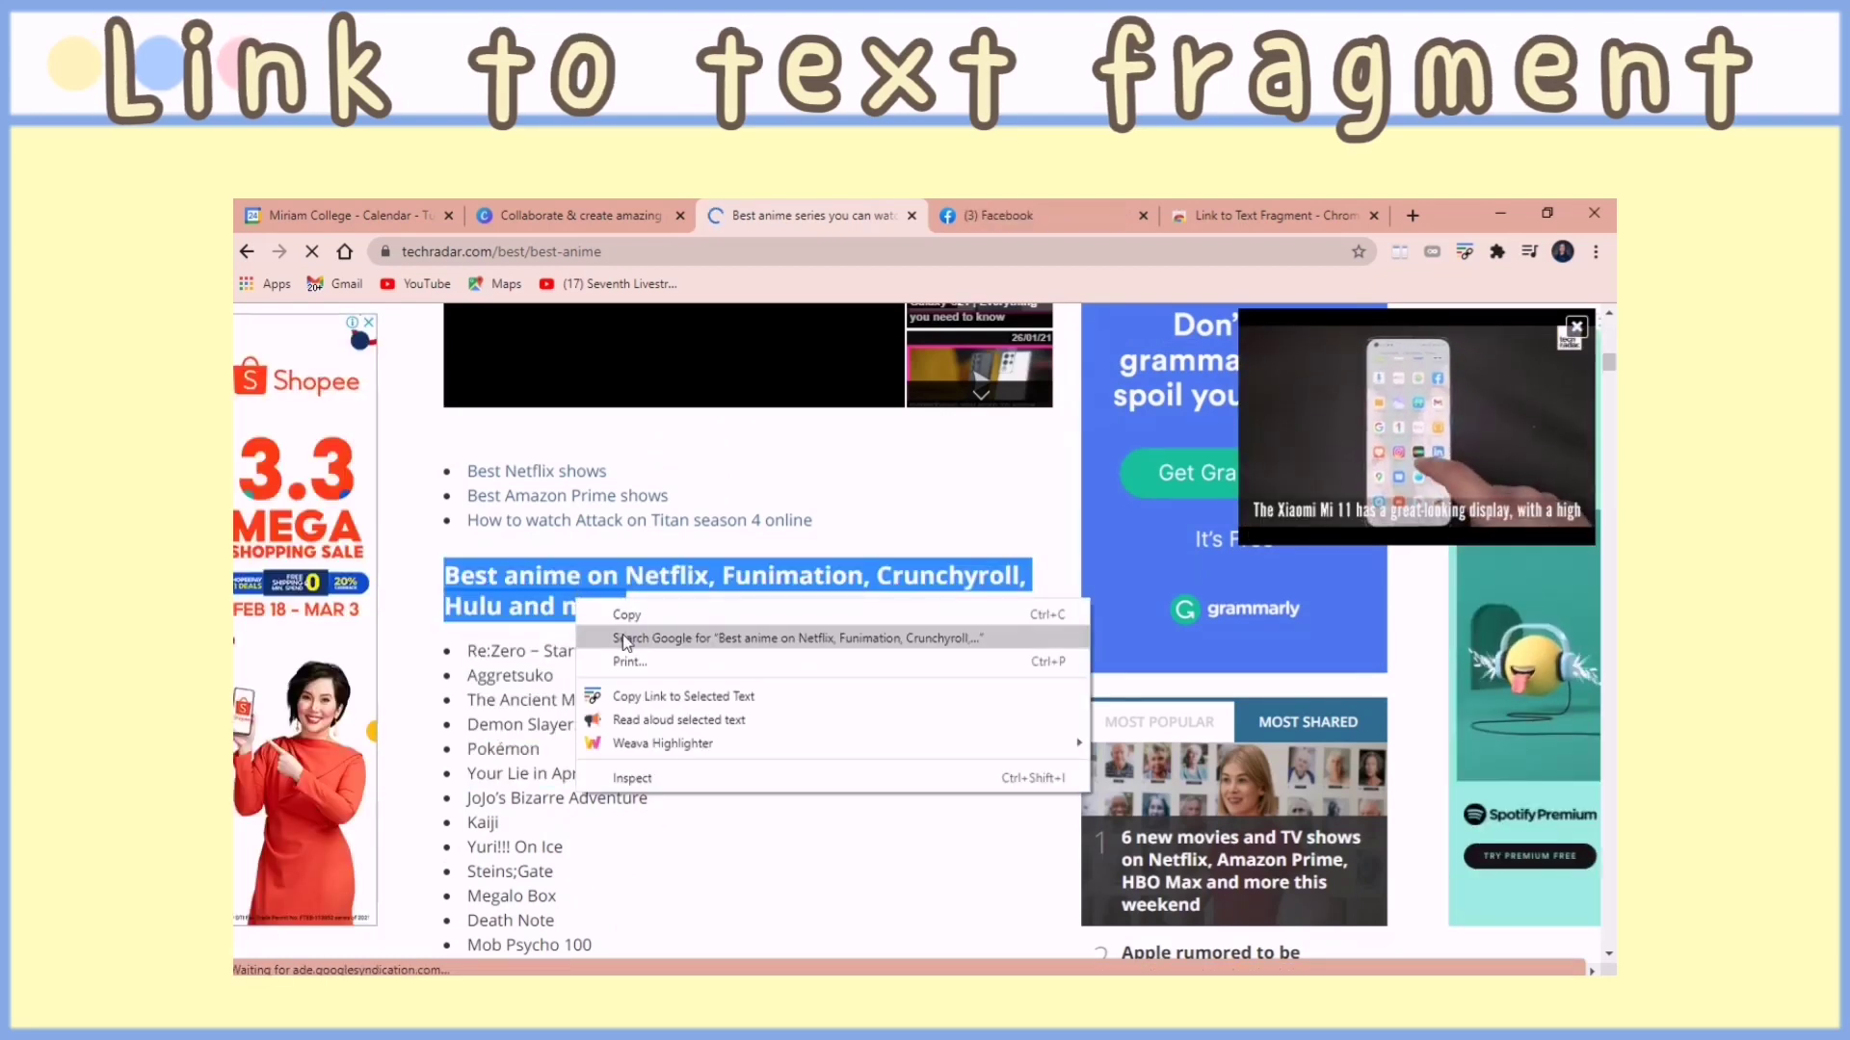
pyautogui.click(674, 696)
# - Send the heading link in the Facebook chat and open it to show the highlighted heading
pyautogui.click(993, 216)
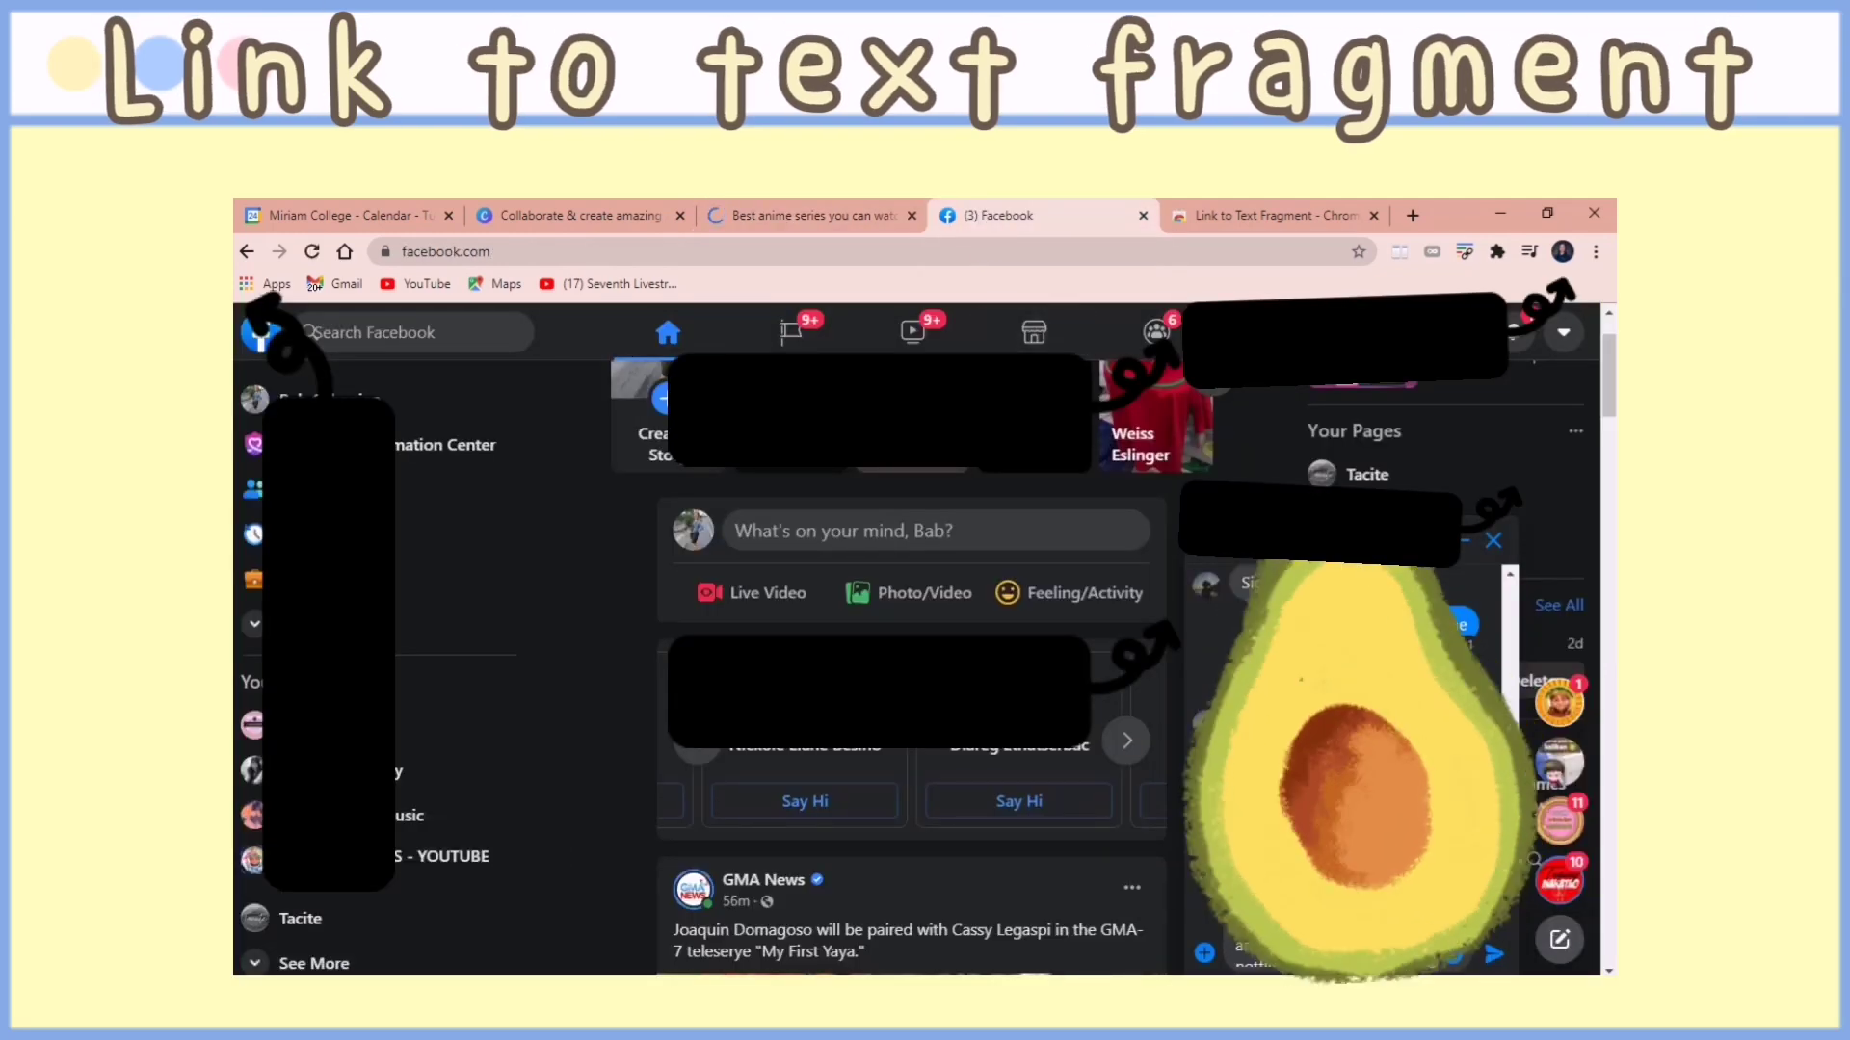
pyautogui.press('Return')
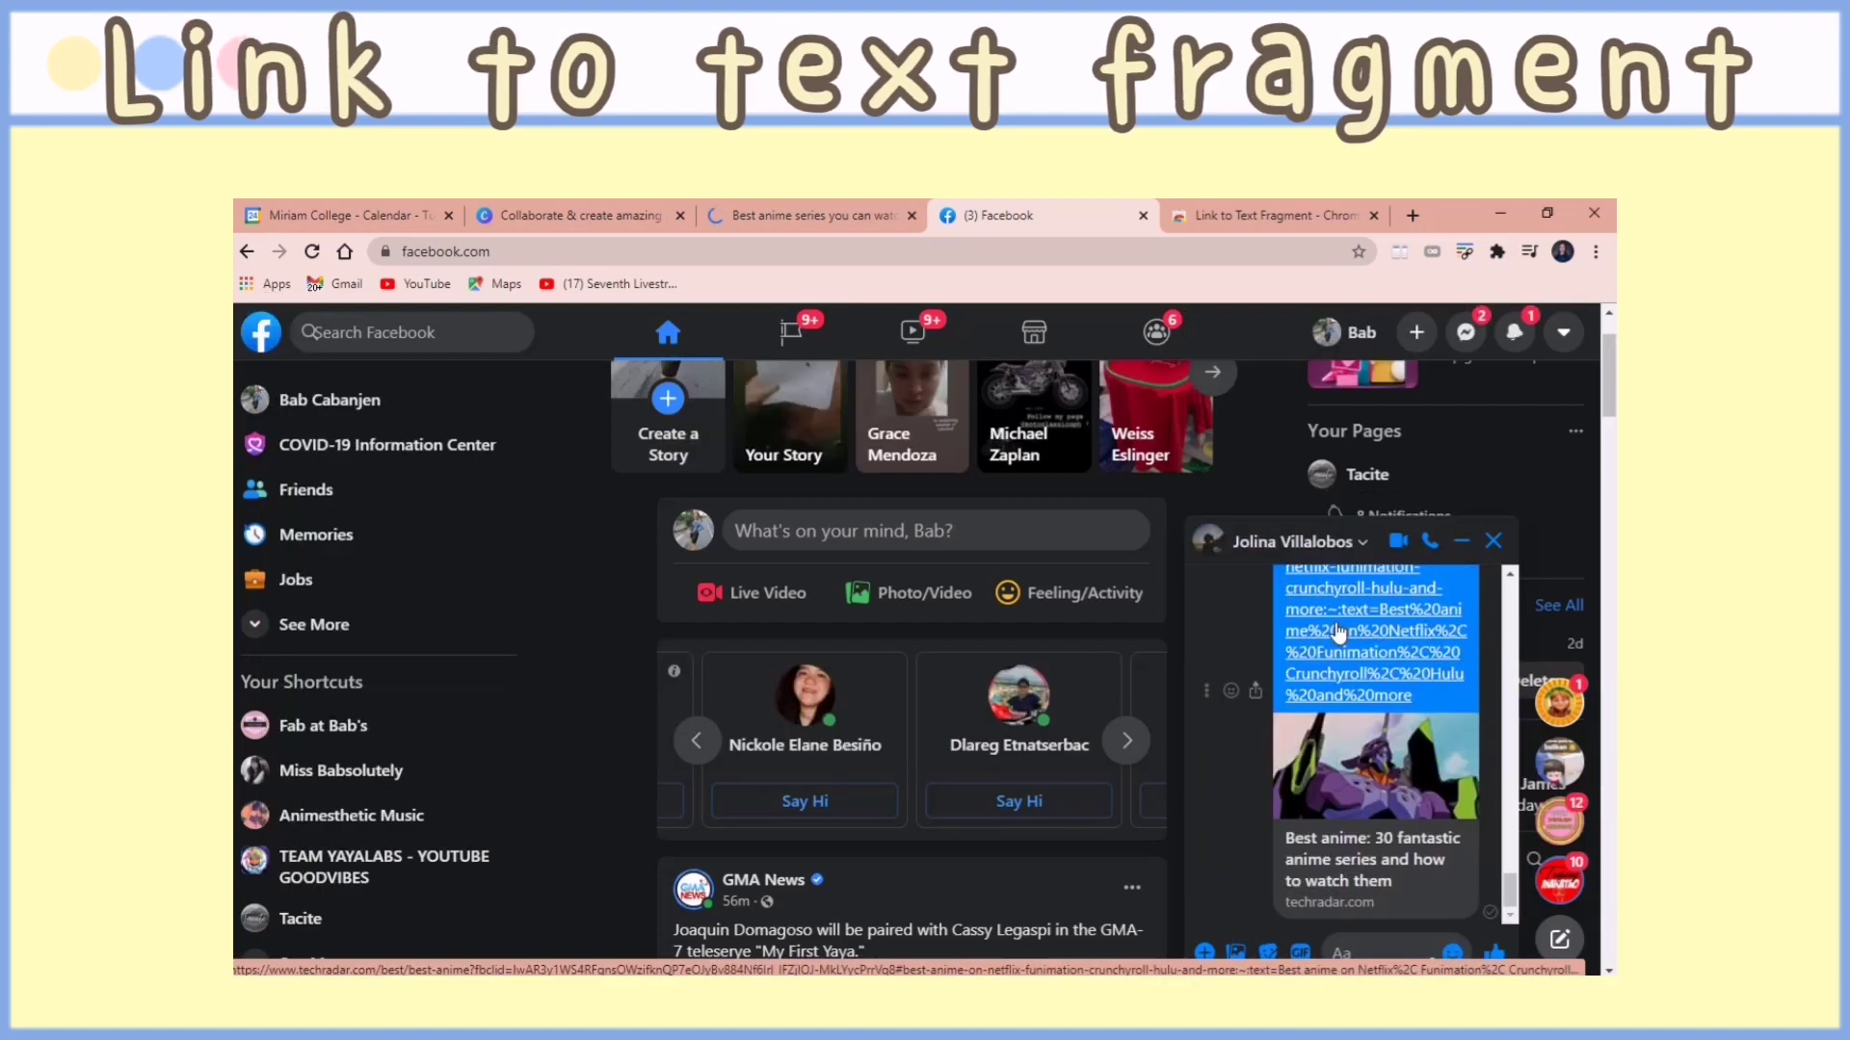
pyautogui.click(1339, 631)
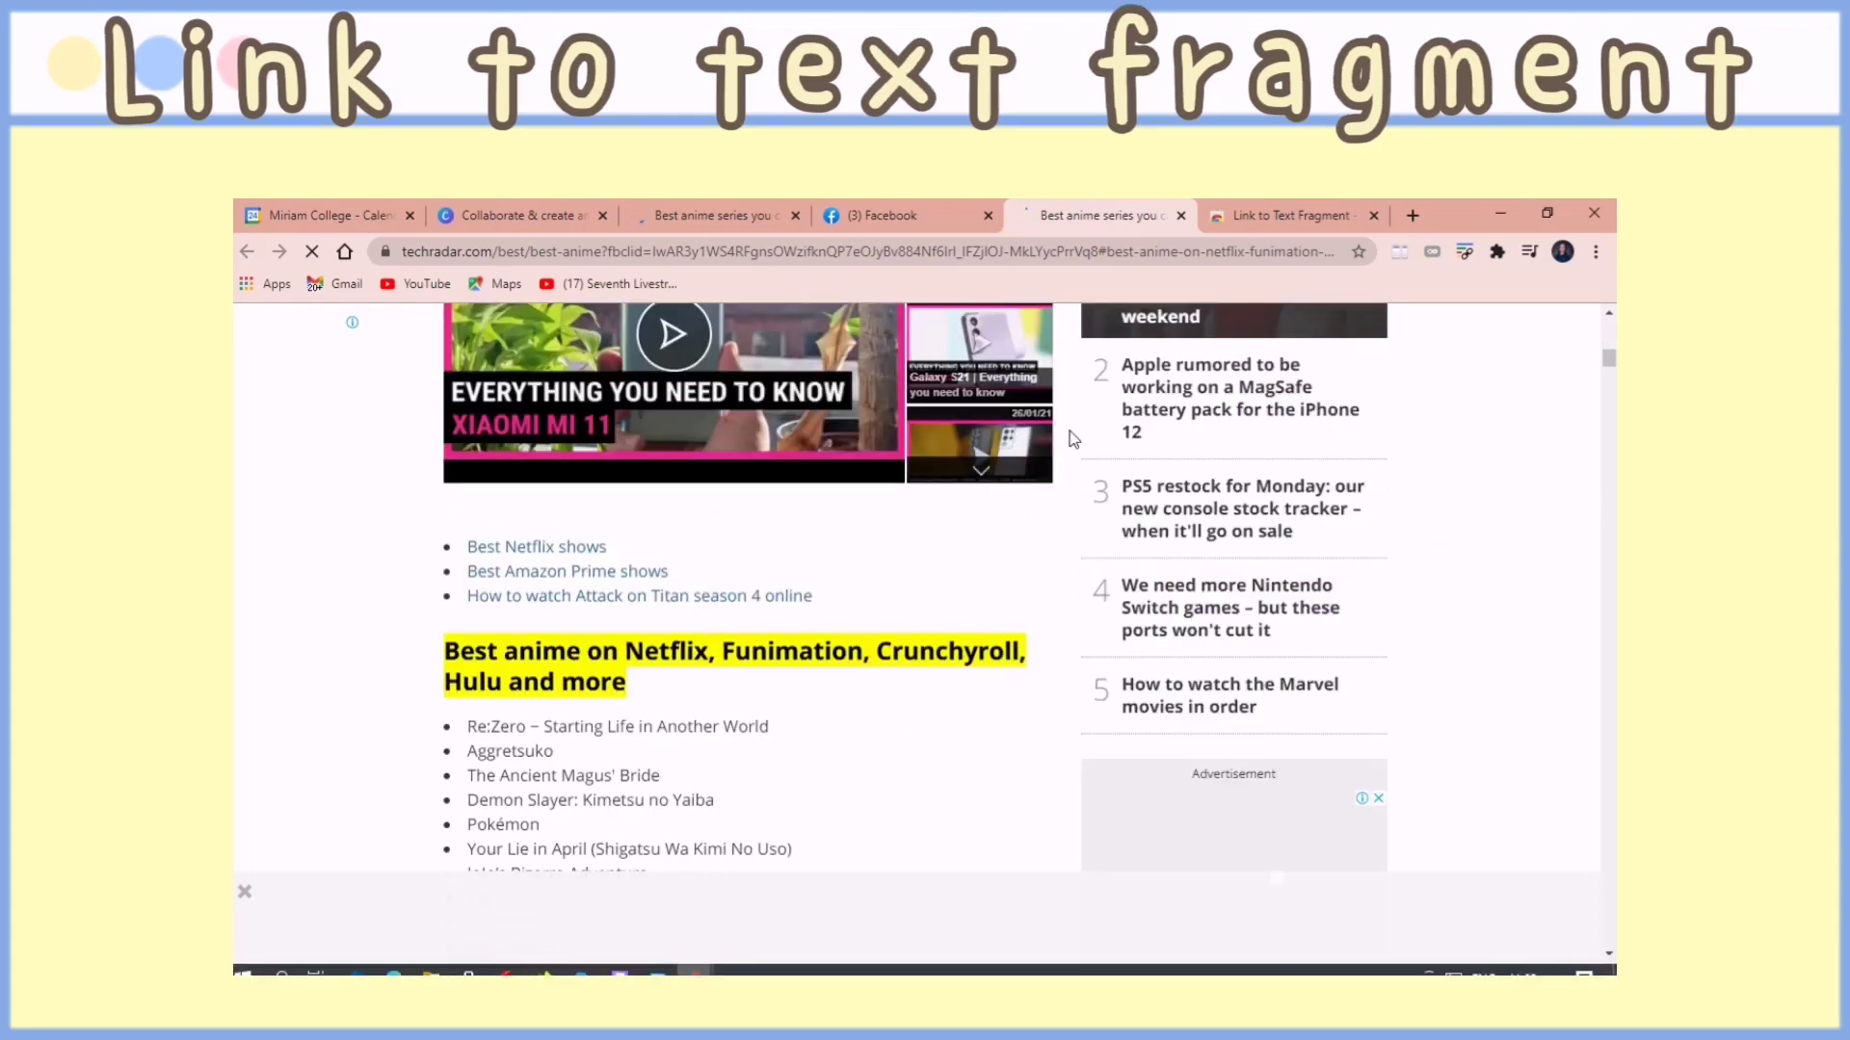
pyautogui.hotkey('ctrl', 'Tab')
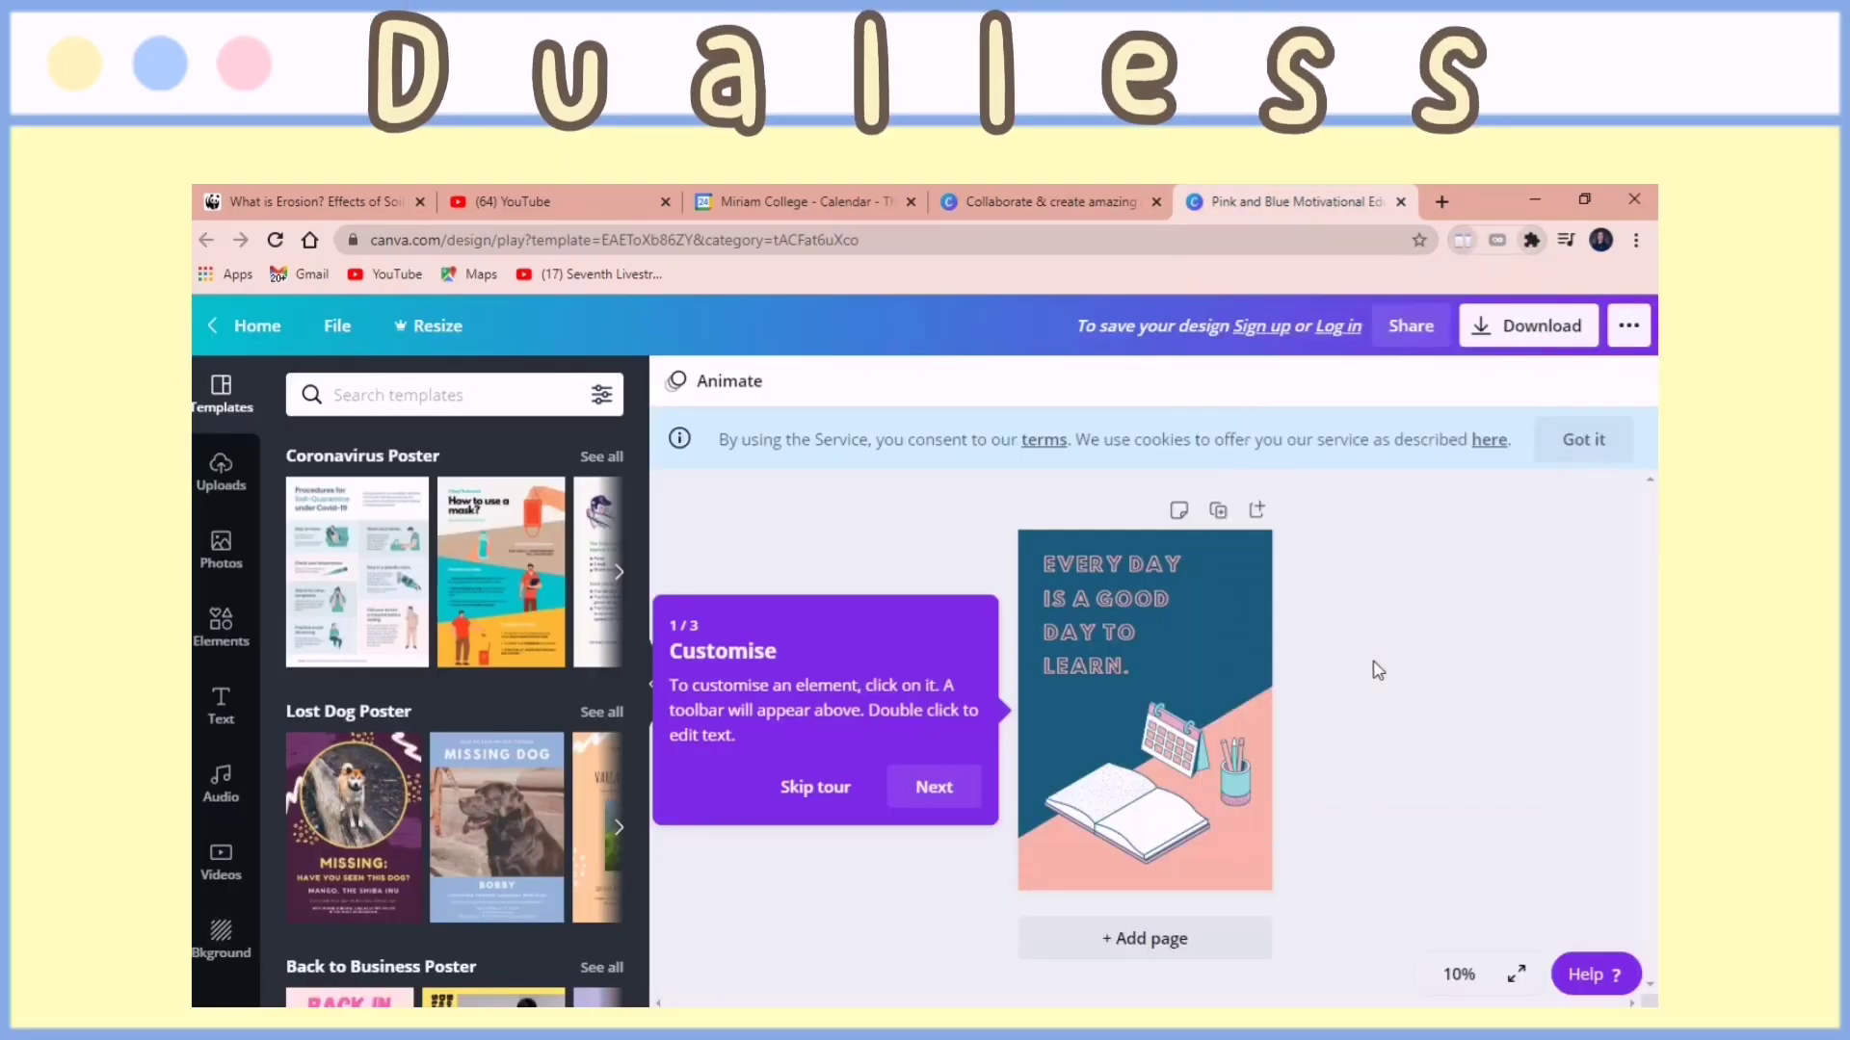
# - Split the browser into side-by-side 4:6 windows with Dualless, moving YouTube to the right
pyautogui.click(1462, 240)
pyautogui.click(1403, 349)
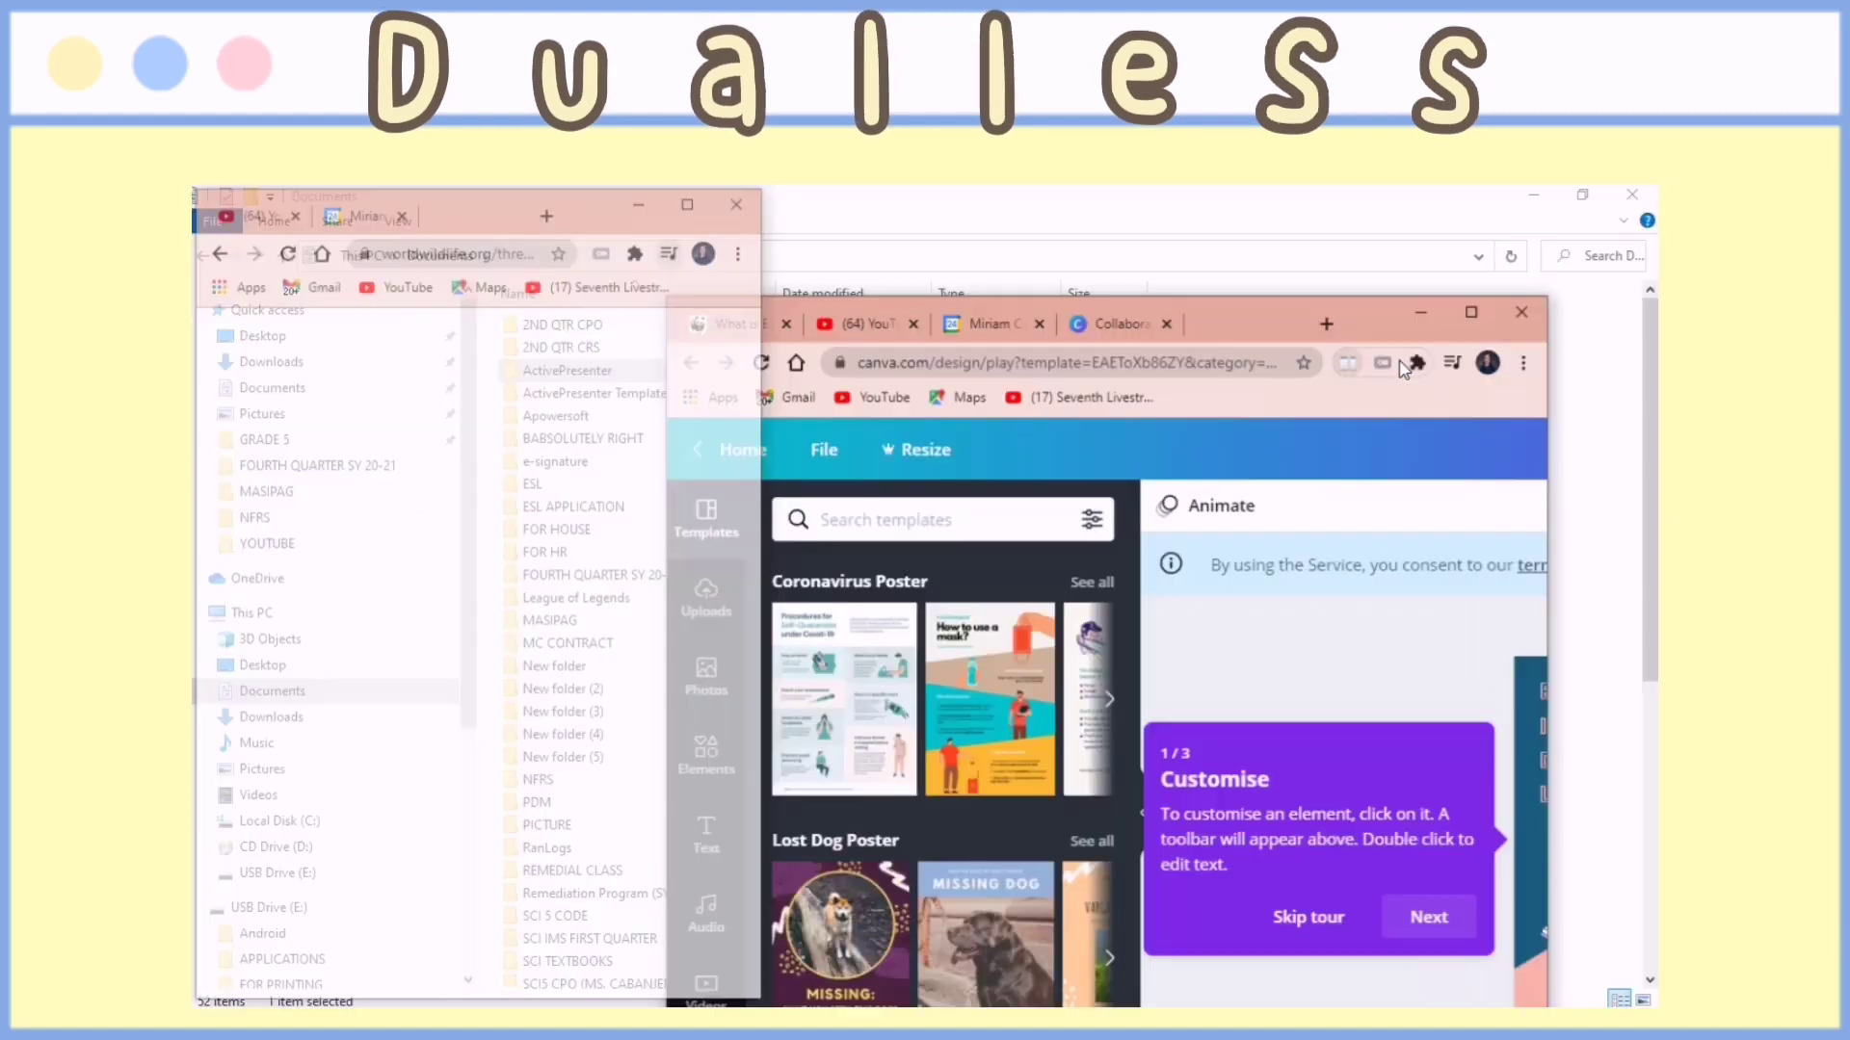
pyautogui.click(1266, 905)
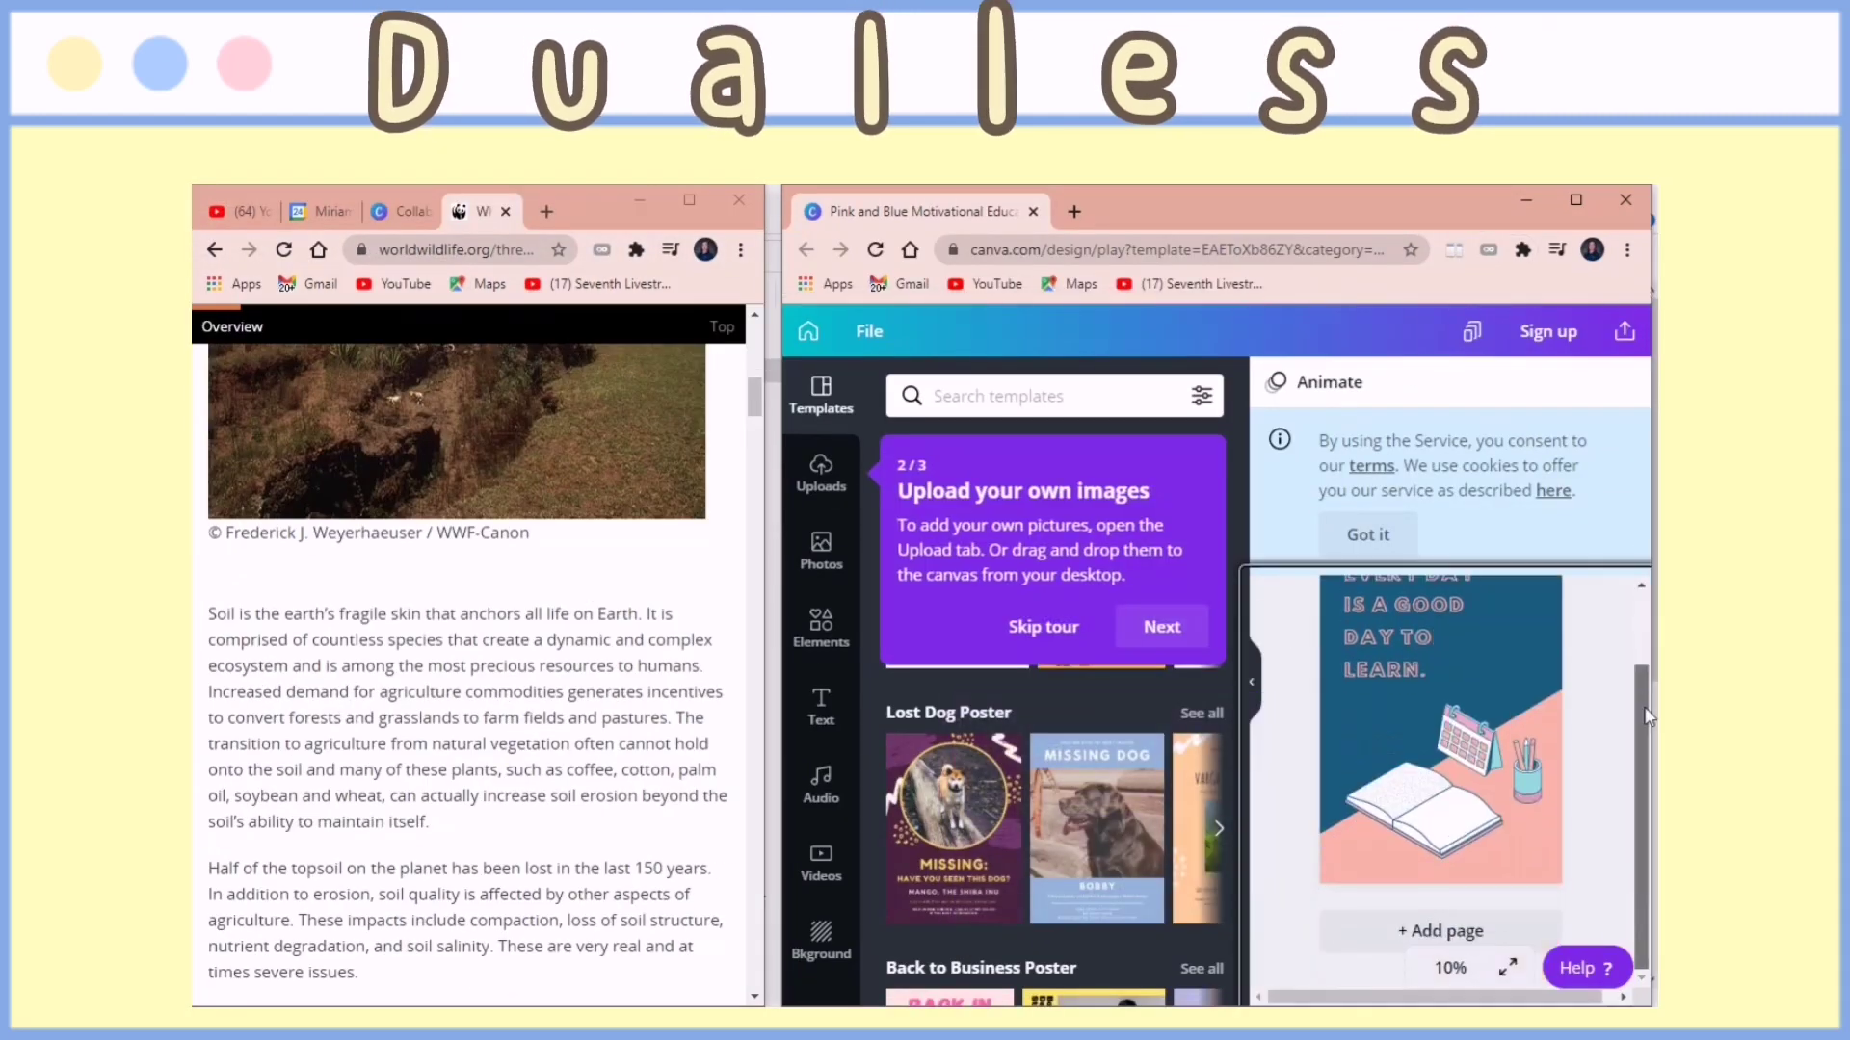
pyautogui.moveTo(747, 385)
pyautogui.mouseDown()
pyautogui.moveTo(749, 363)
pyautogui.moveTo(752, 405)
pyautogui.mouseUp()
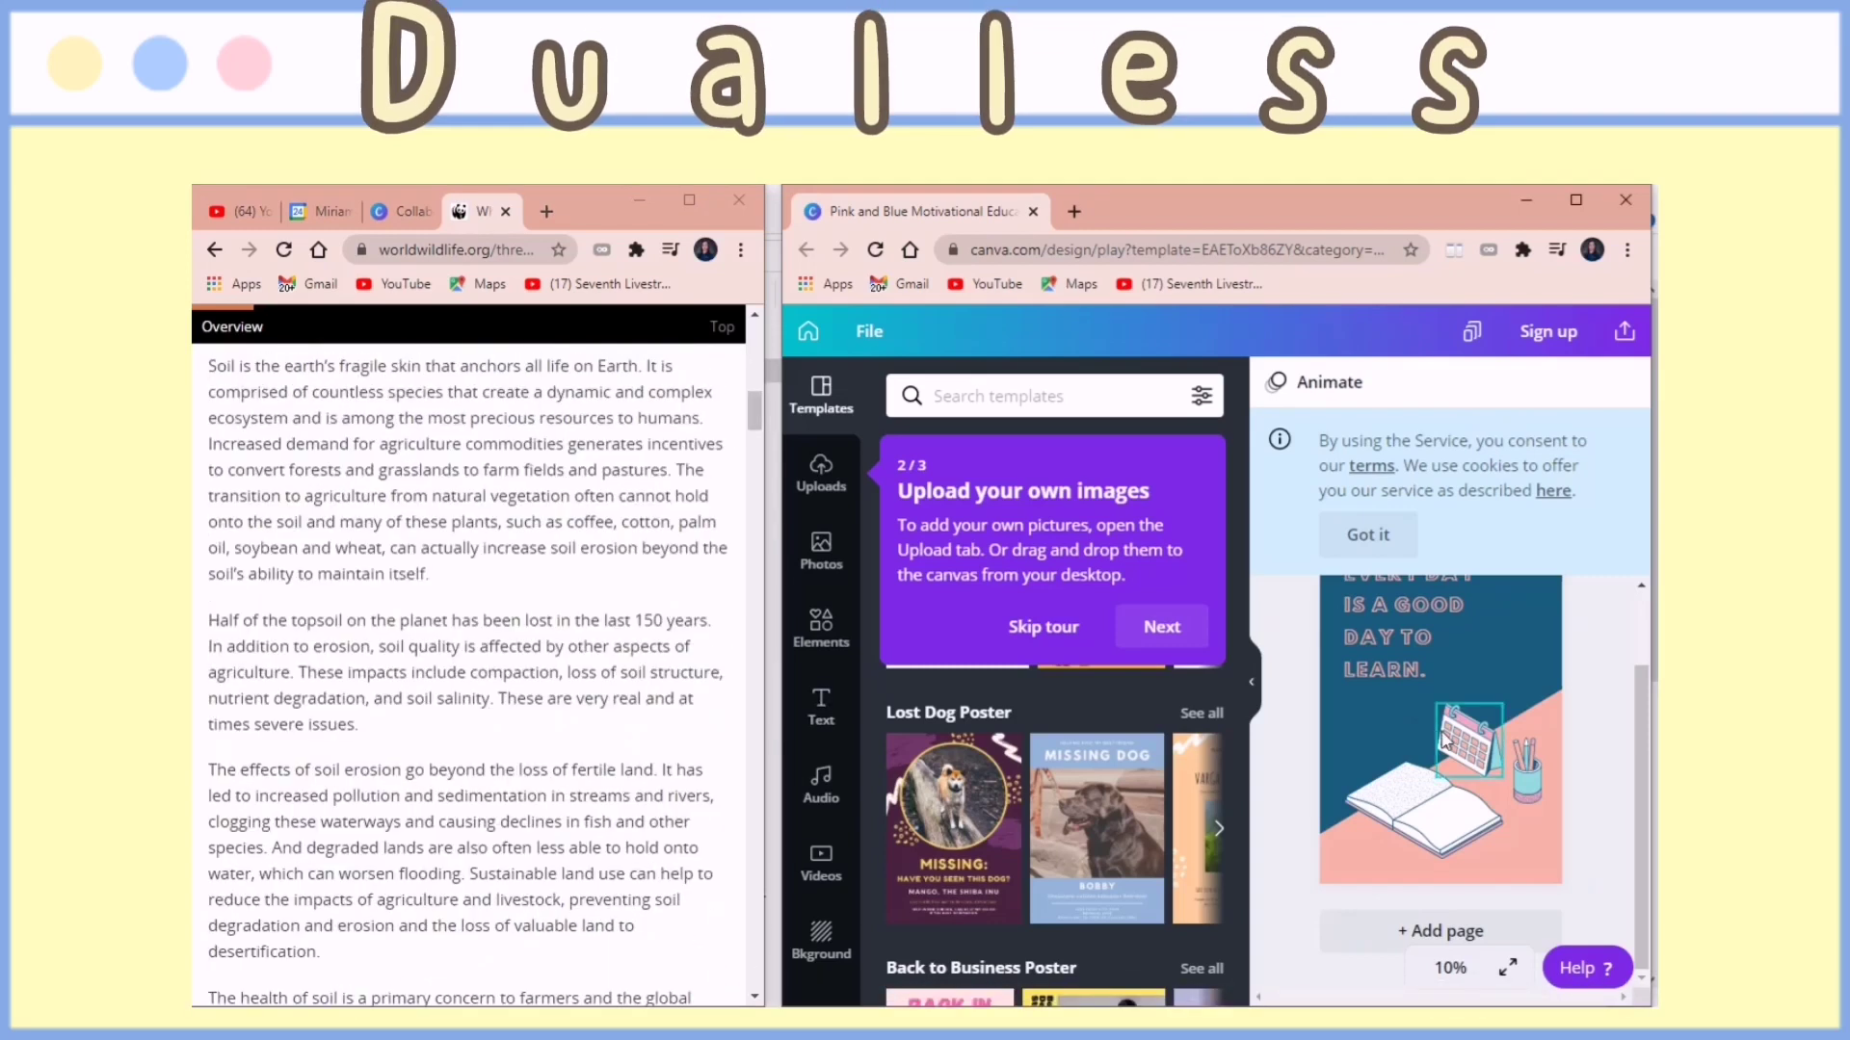
pyautogui.moveTo(241, 211); pyautogui.dragTo(1122, 211)
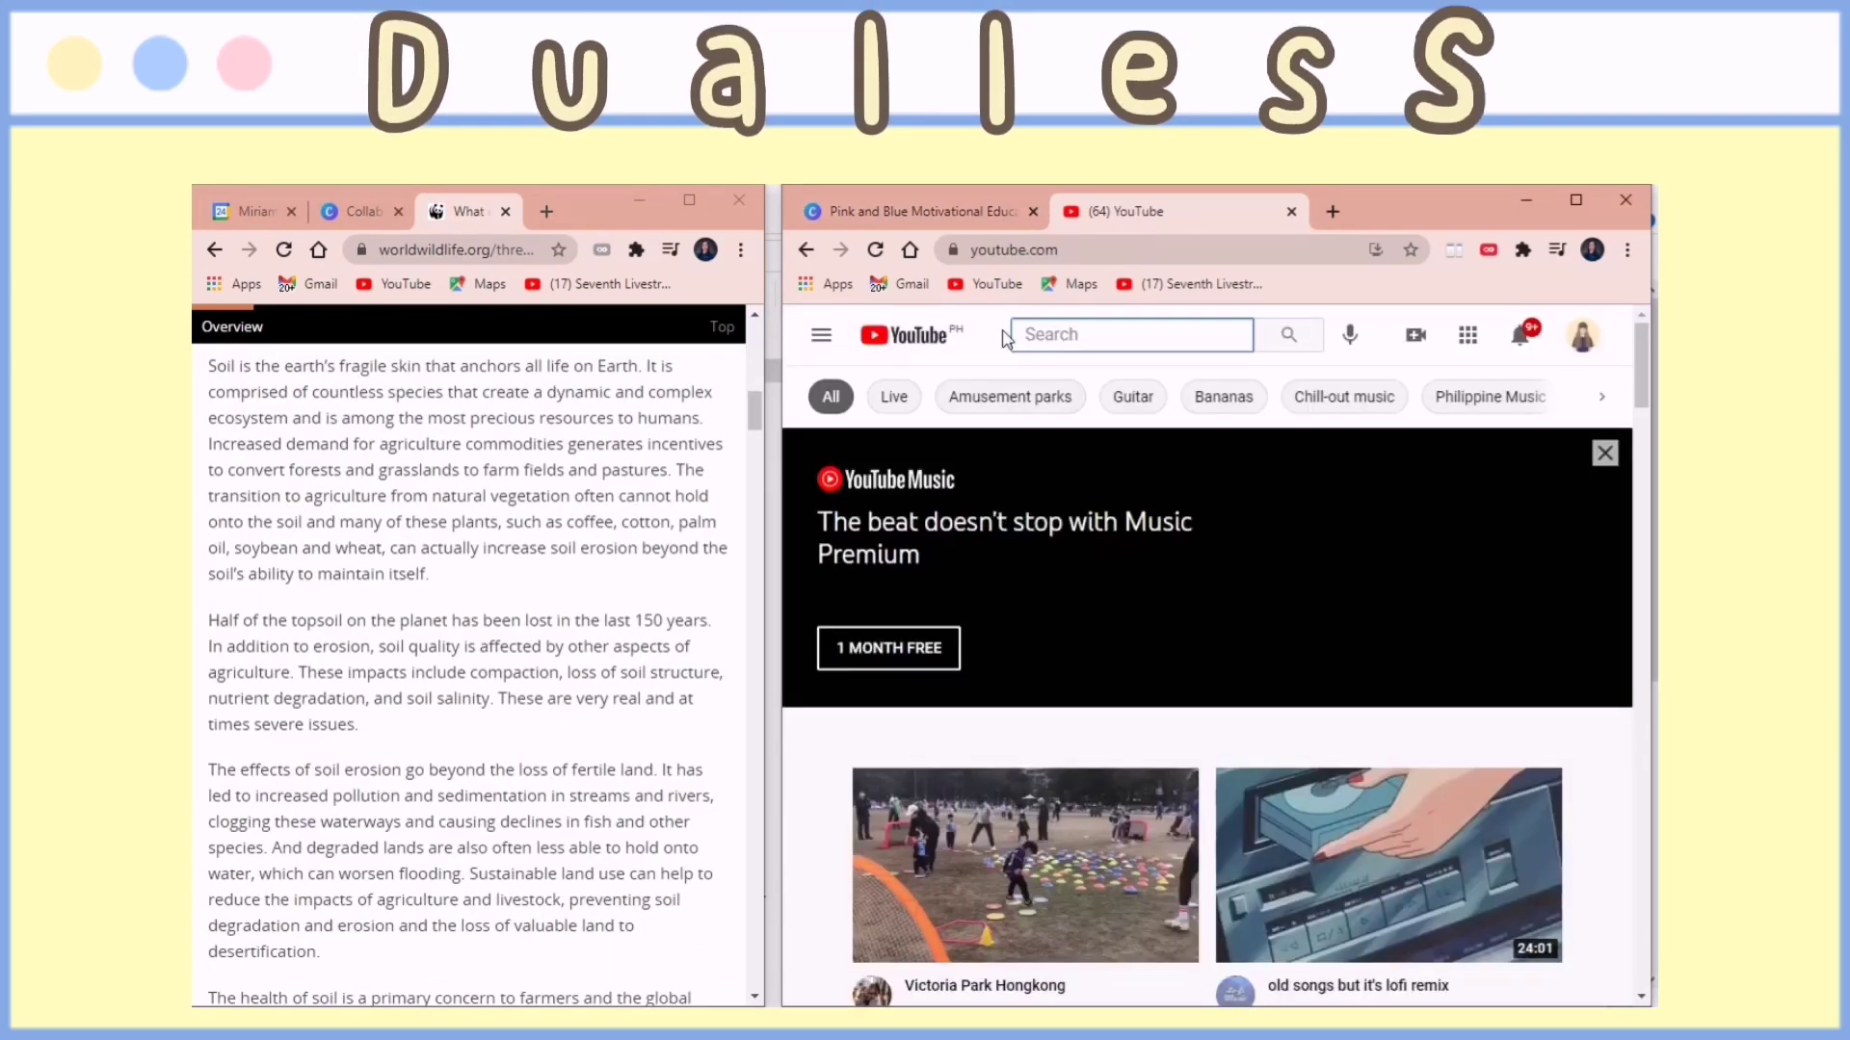
# - Search YouTube for the 'miracle de luna' channel and show its videos
pyautogui.write('miracle de luna')
pyautogui.press('Return')
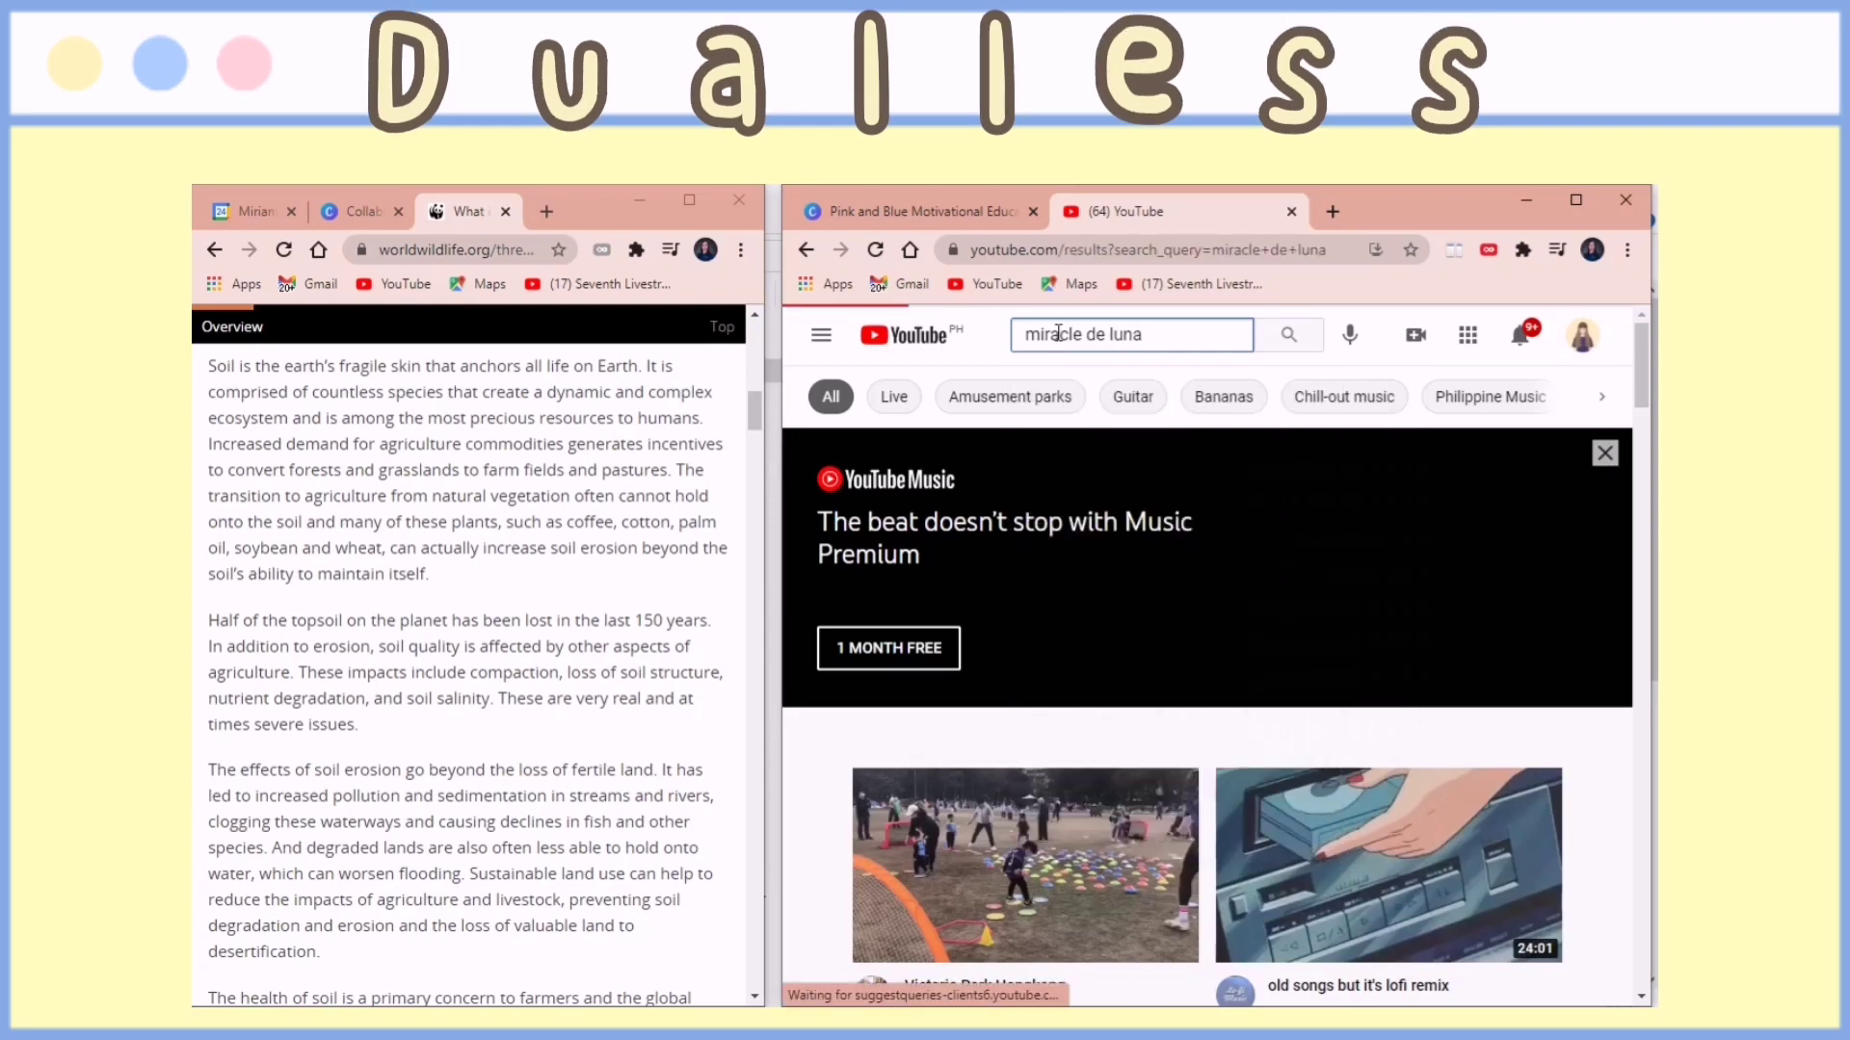
pyautogui.click(1017, 503)
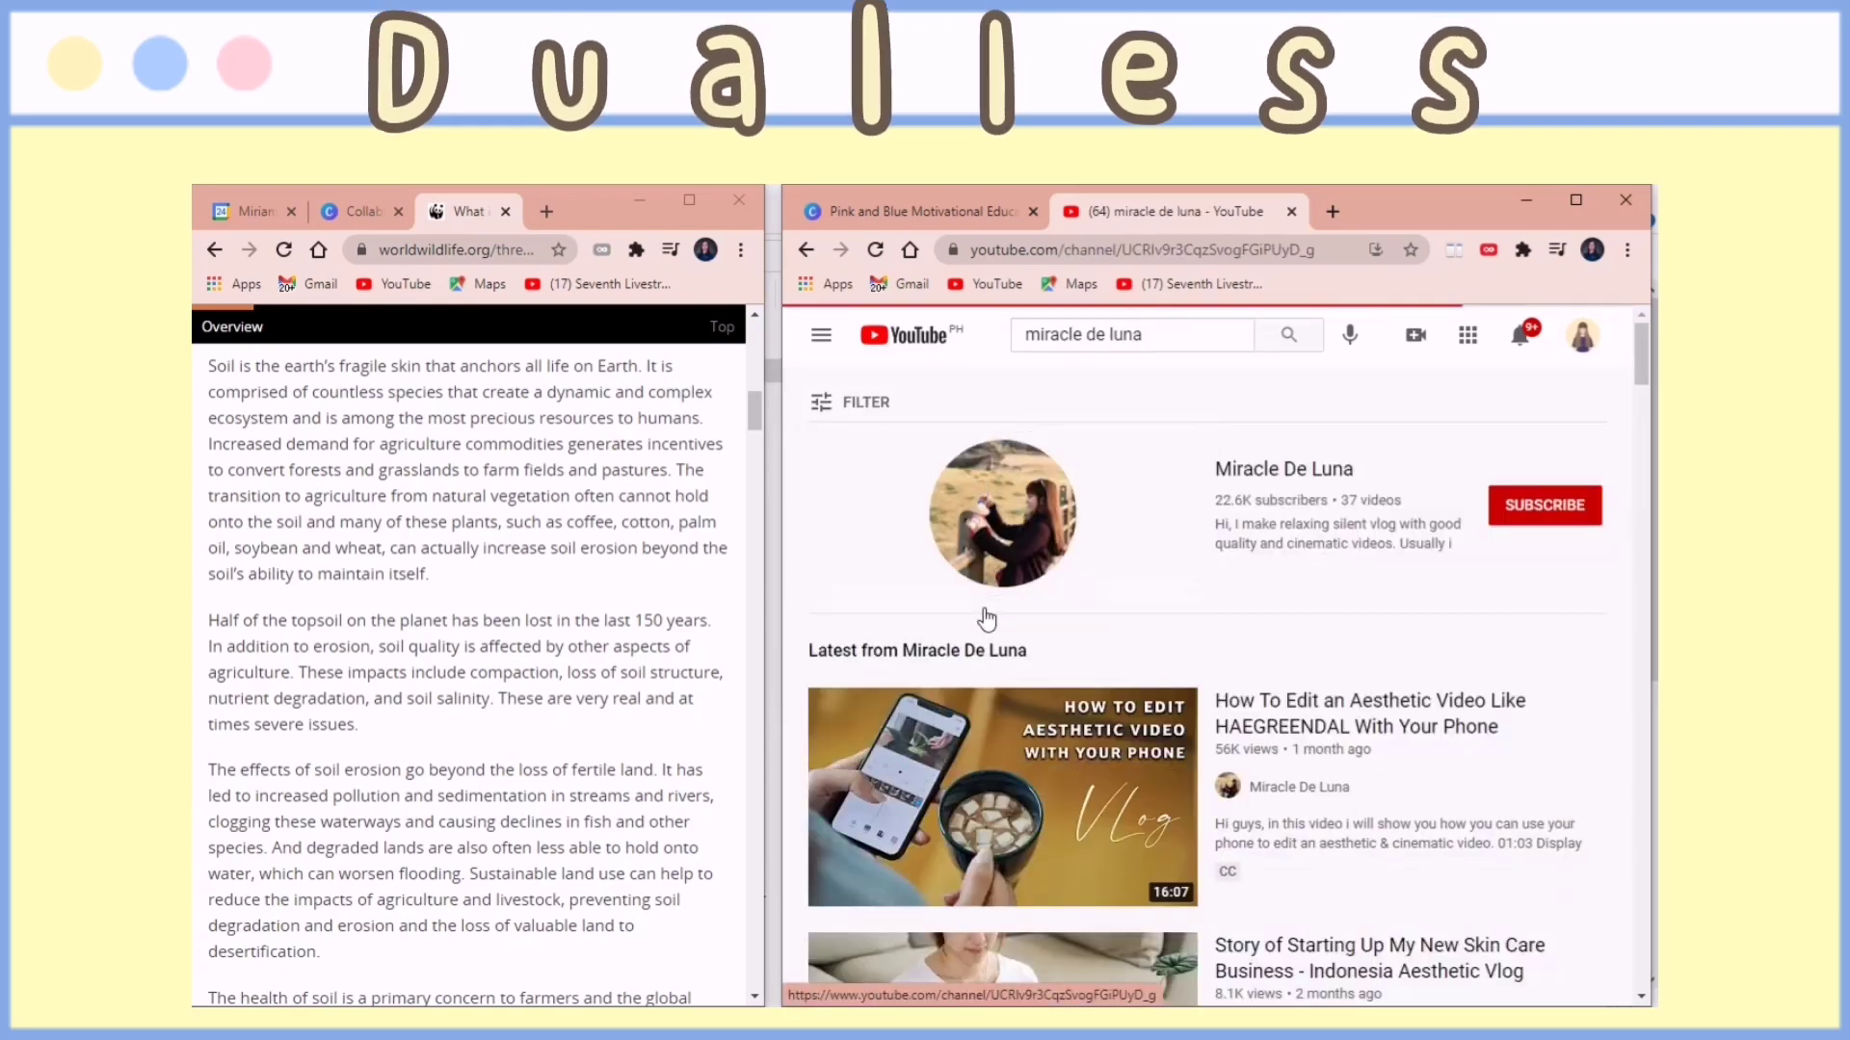
pyautogui.click(1066, 639)
pyautogui.moveTo(1639, 332)
pyautogui.mouseDown()
pyautogui.moveTo(1633, 481)
pyautogui.moveTo(1640, 344)
pyautogui.mouseUp()
# - Search YouTube for 'lofi music', then replace the tab with a new tab and return to Canva
pyautogui.tripleClick(1164, 334)
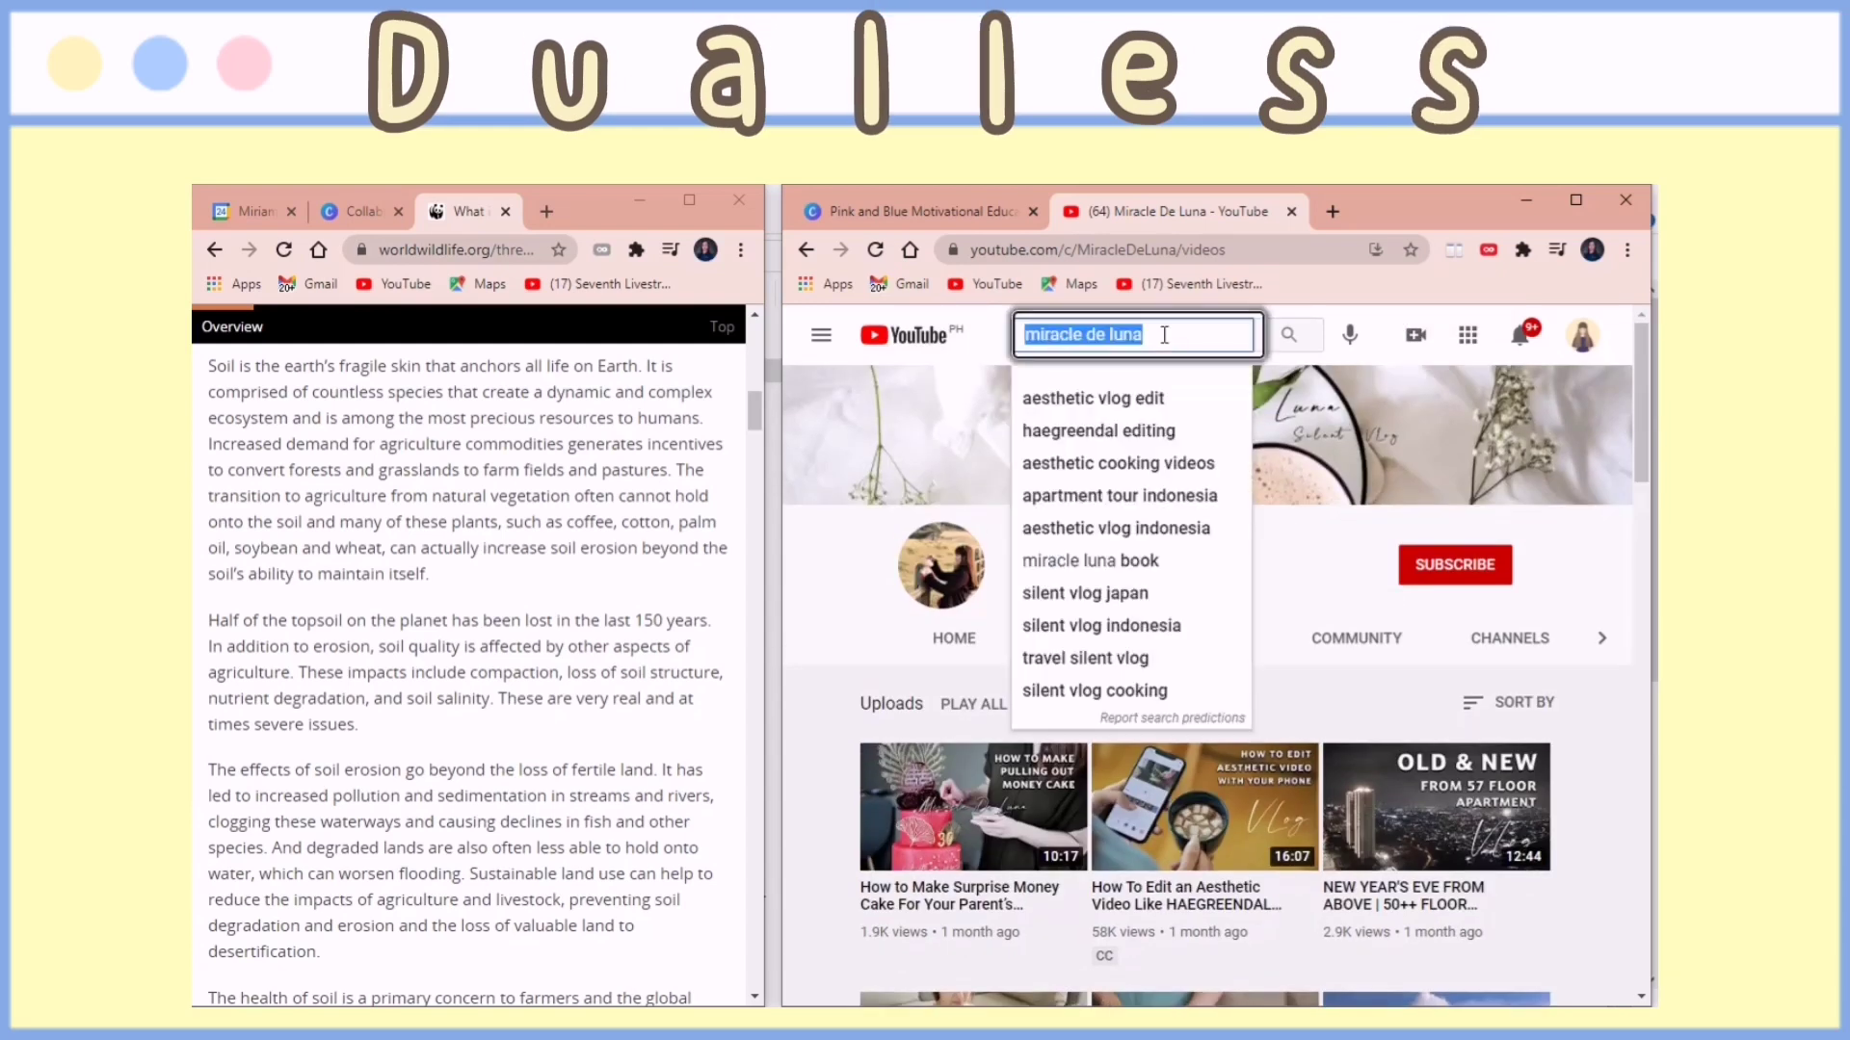
pyautogui.write('lofi music')
pyautogui.press('Return')
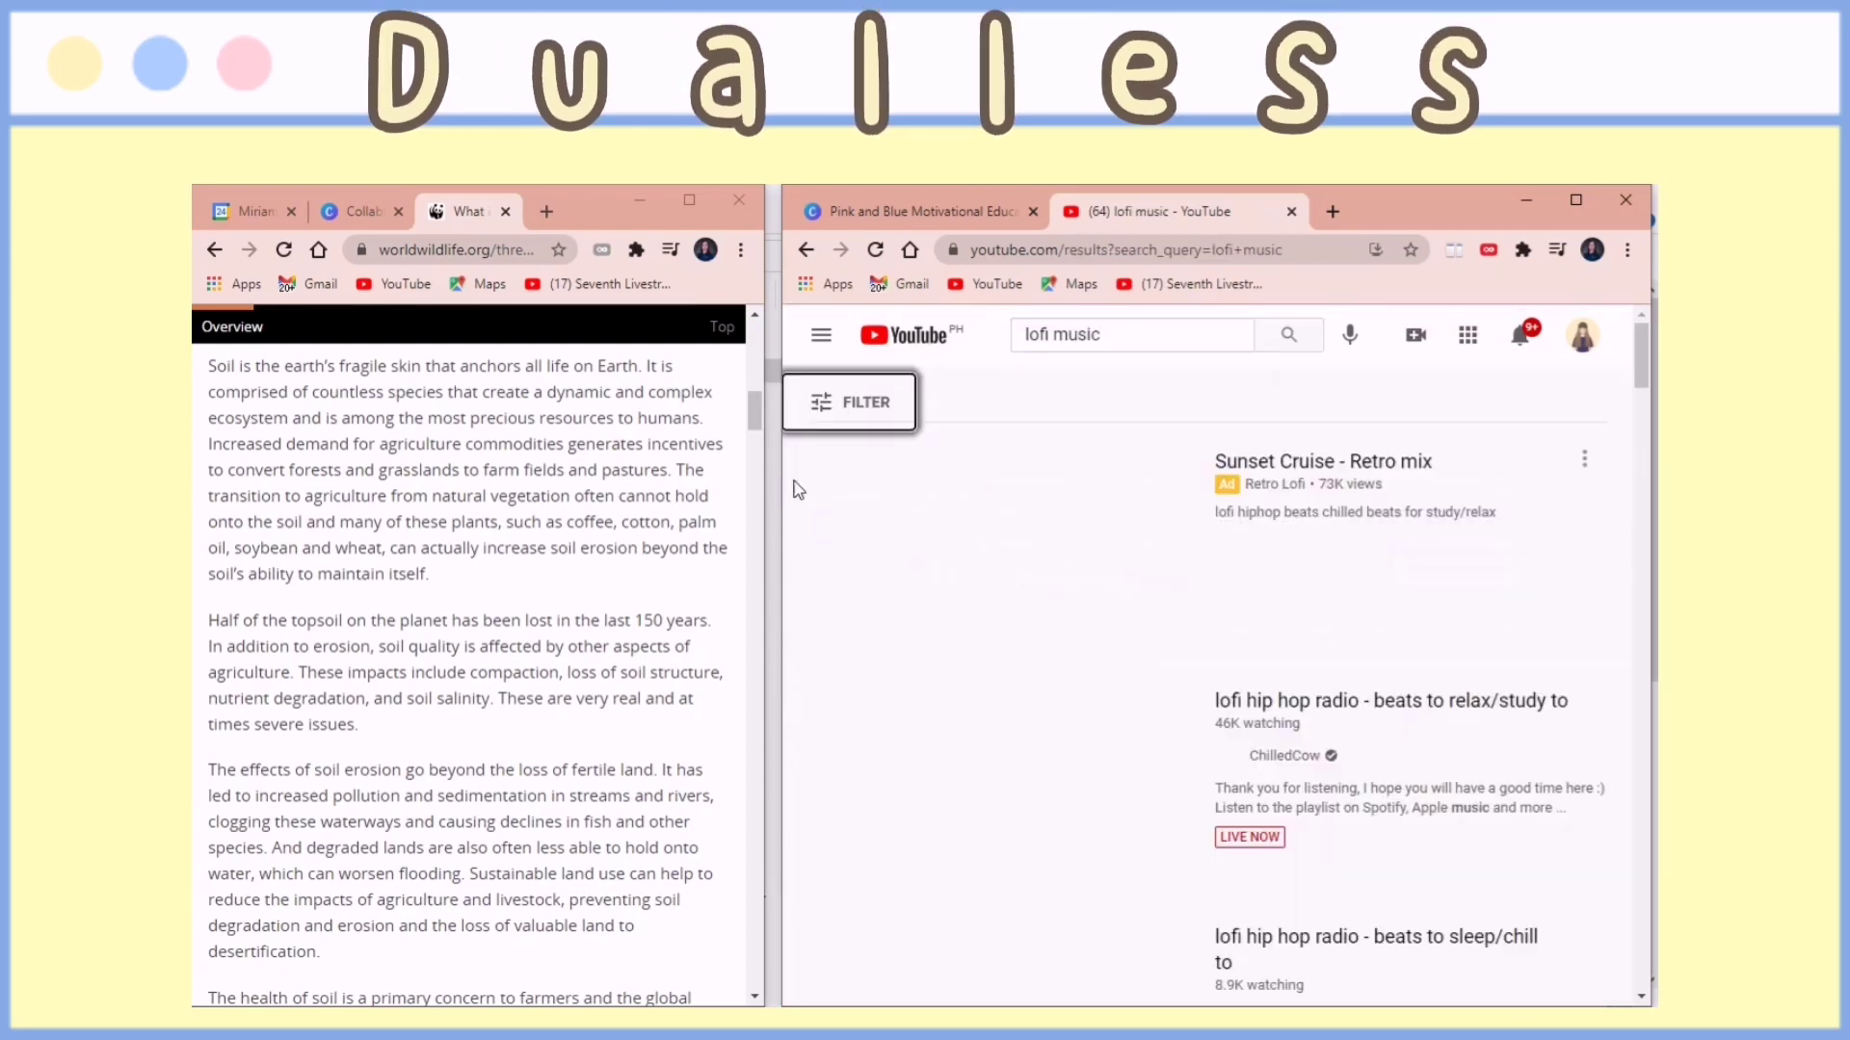
pyautogui.doubleClick(1115, 341)
pyautogui.tripleClick(1116, 341)
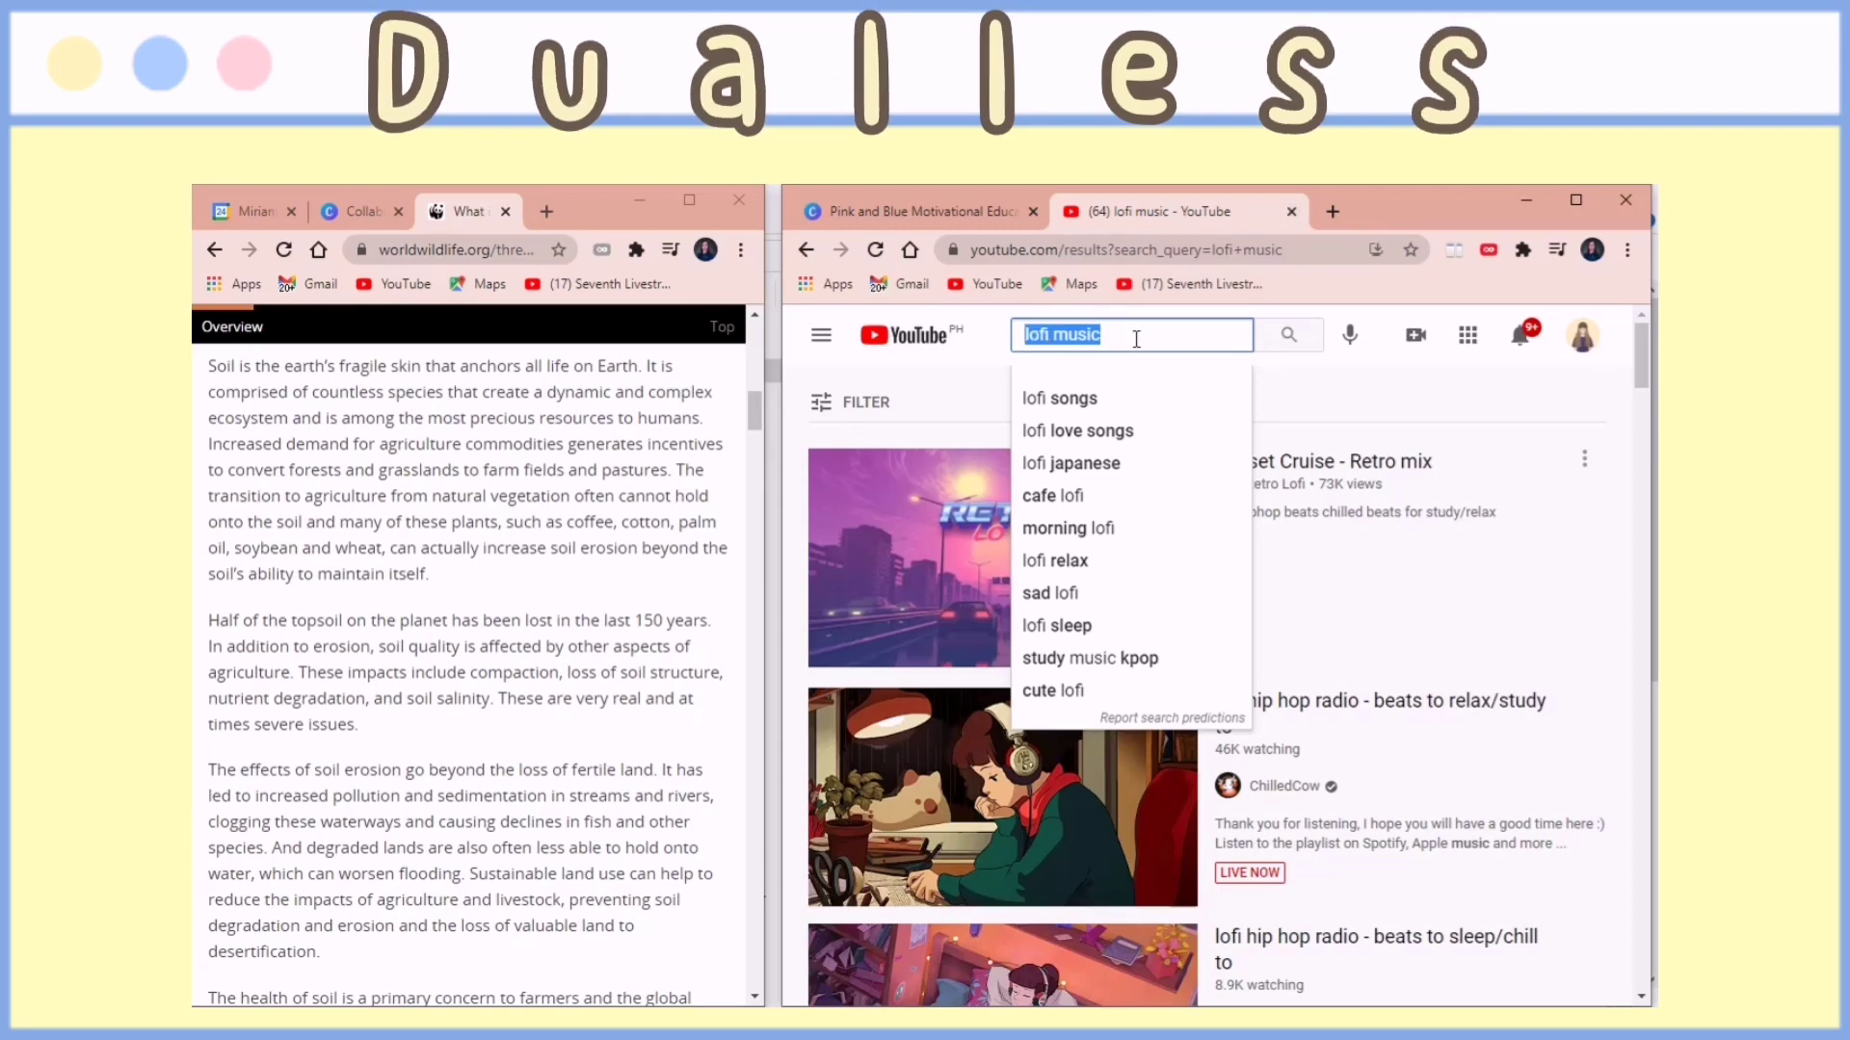
pyautogui.click(1291, 211)
pyautogui.click(1064, 211)
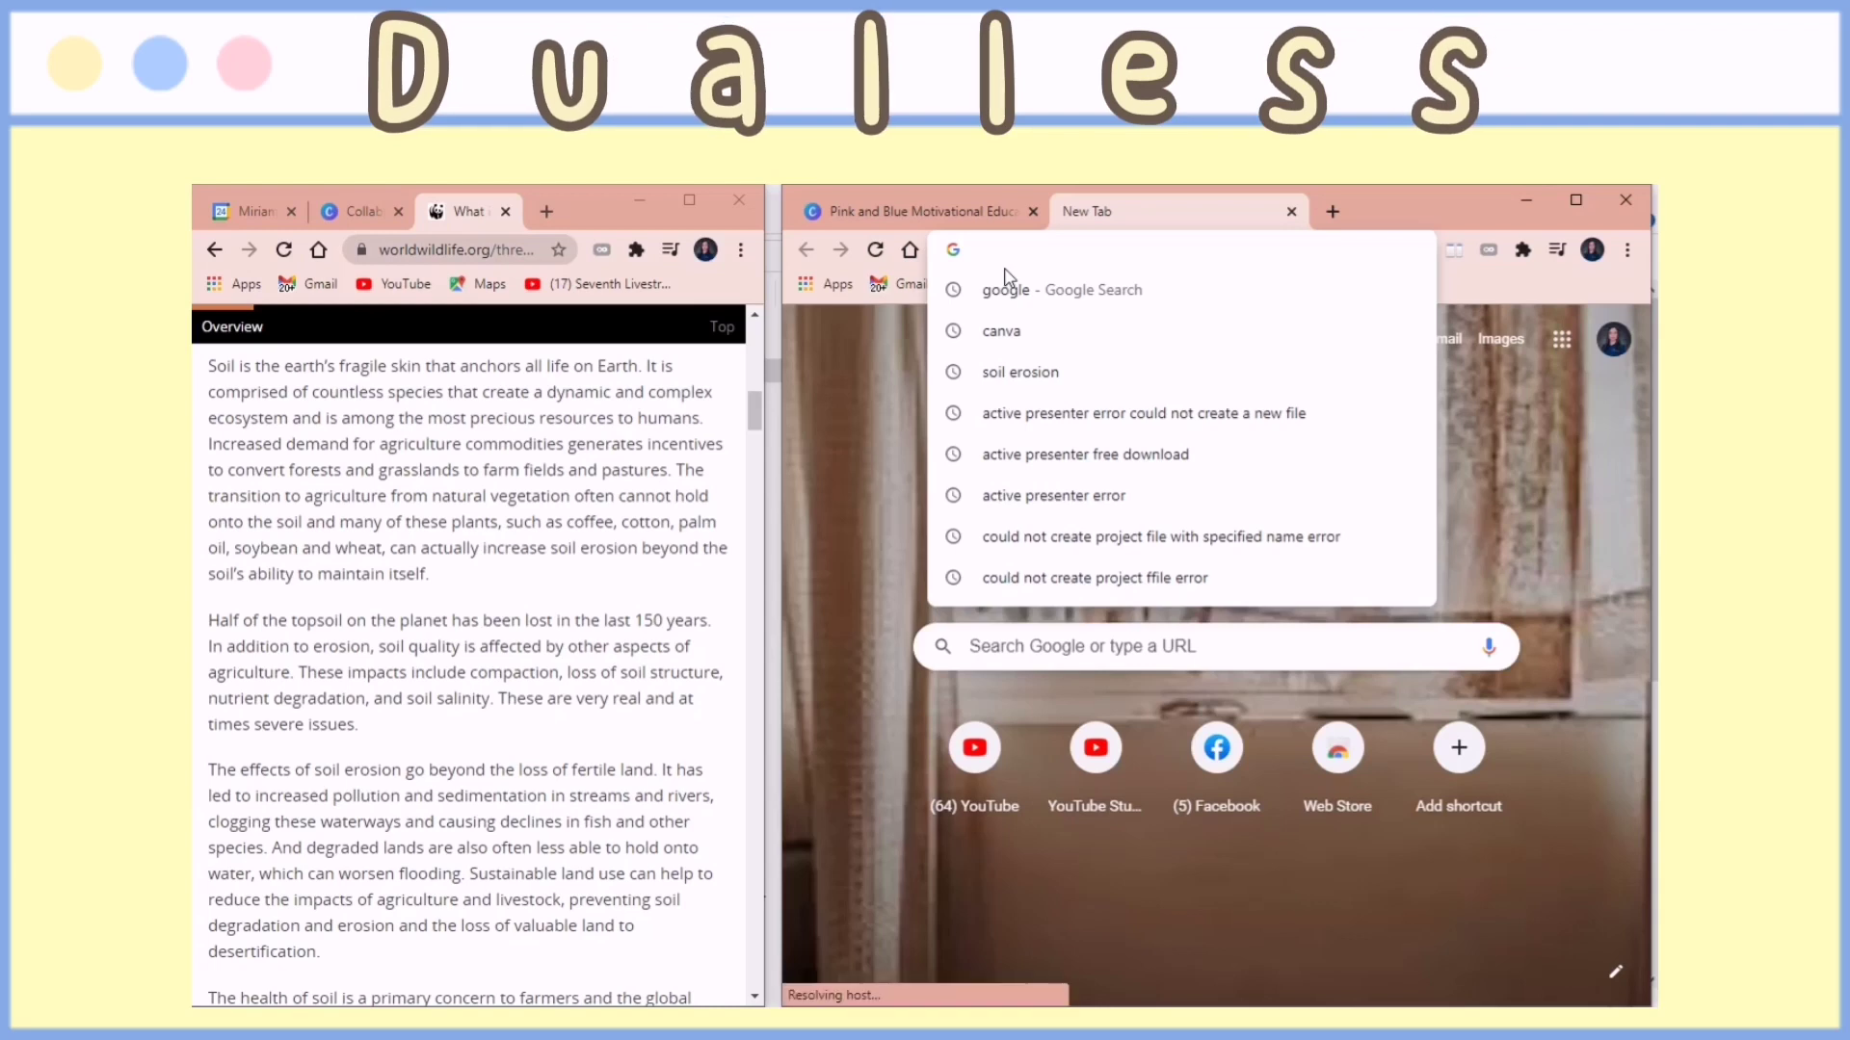
pyautogui.hotkey('ctrl', 'shift', 'Tab')
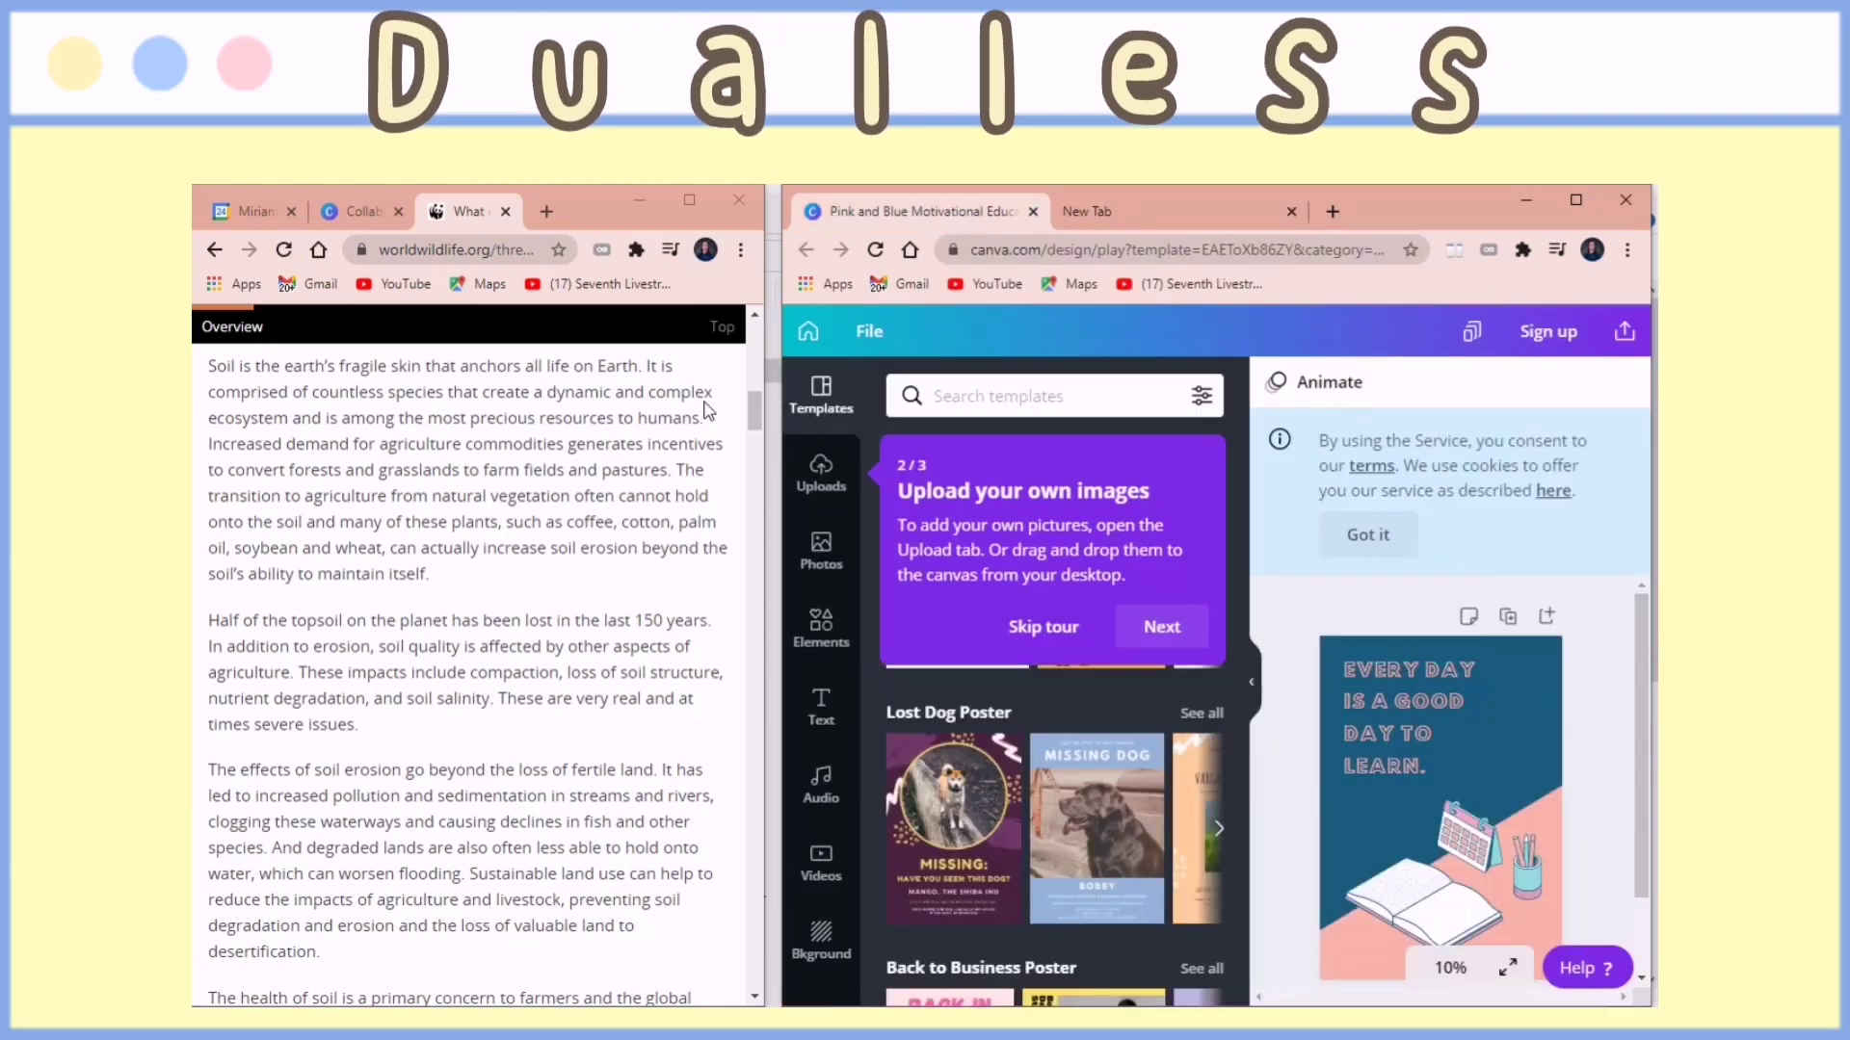
# - Show Google Calendar in the left window, zoomed out and widened over Canva
pyautogui.click(252, 211)
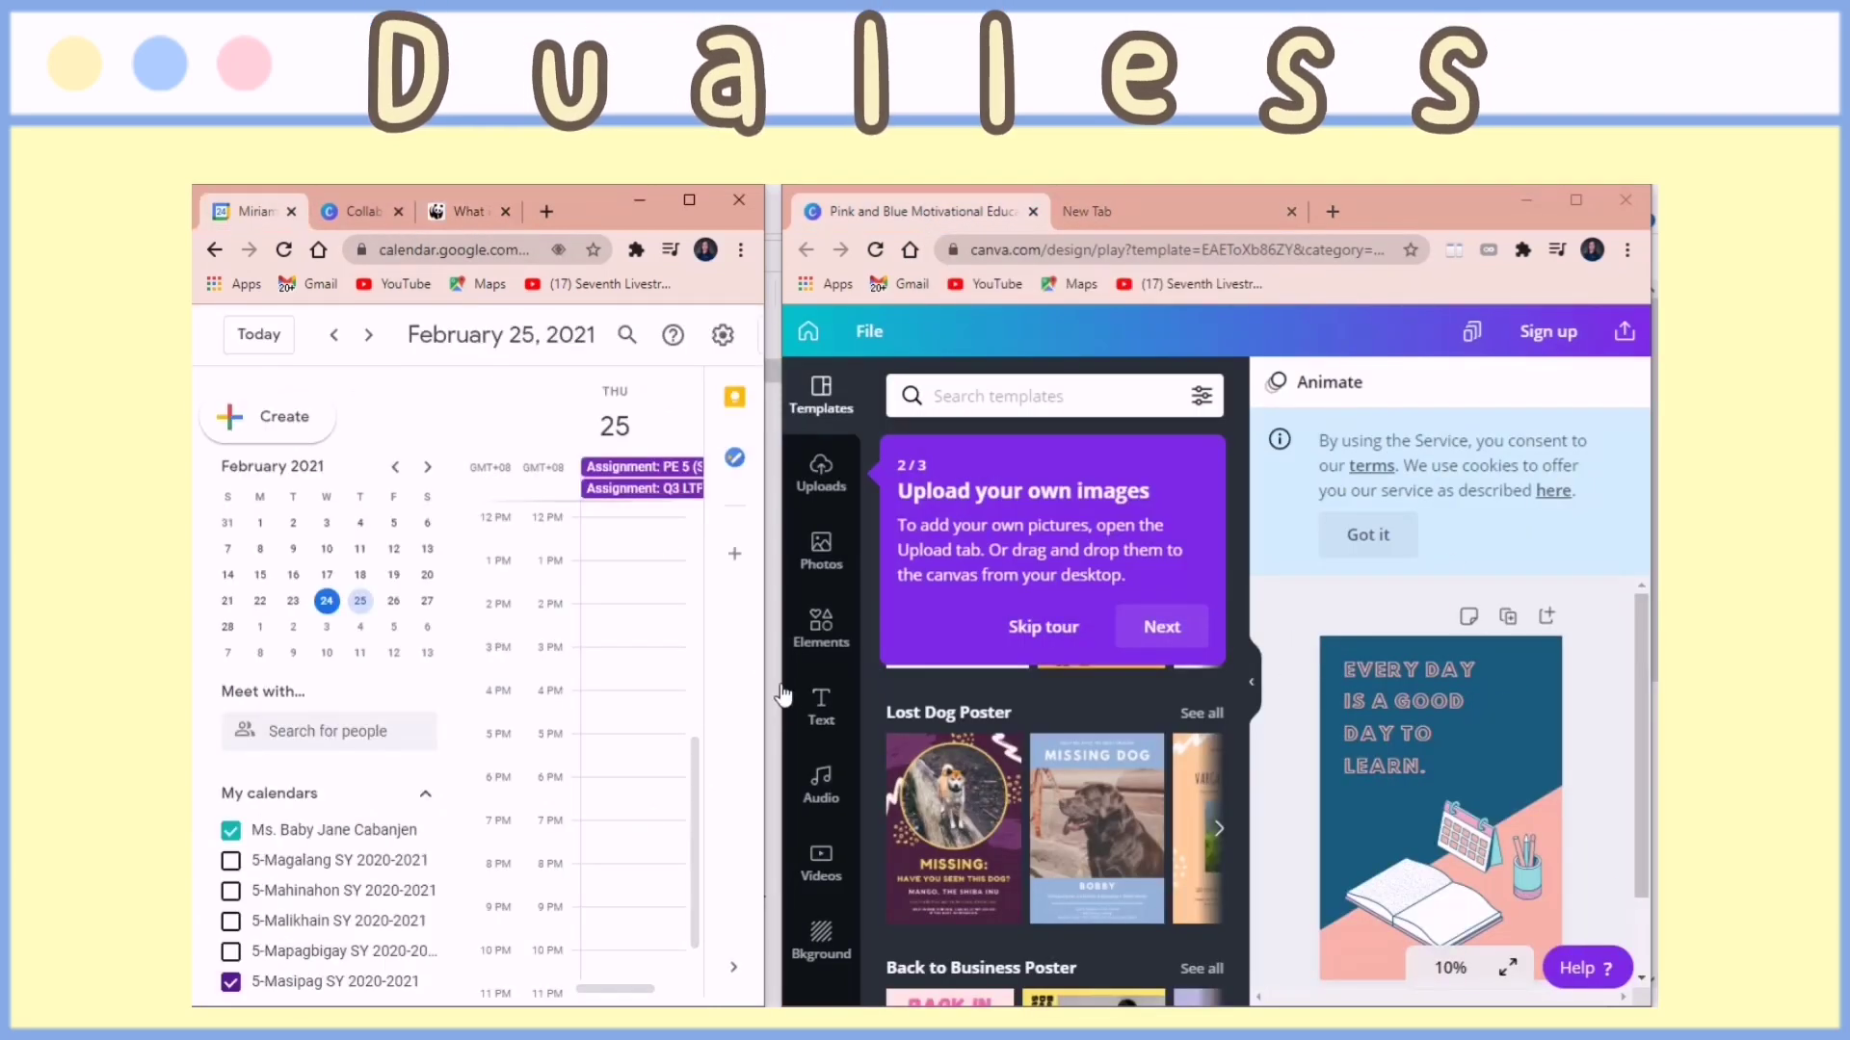
pyautogui.click(740, 249)
pyautogui.click(586, 451)
pyautogui.press('Escape')
pyautogui.moveTo(764, 578); pyautogui.dragTo(897, 578)
pyautogui.click(722, 438)
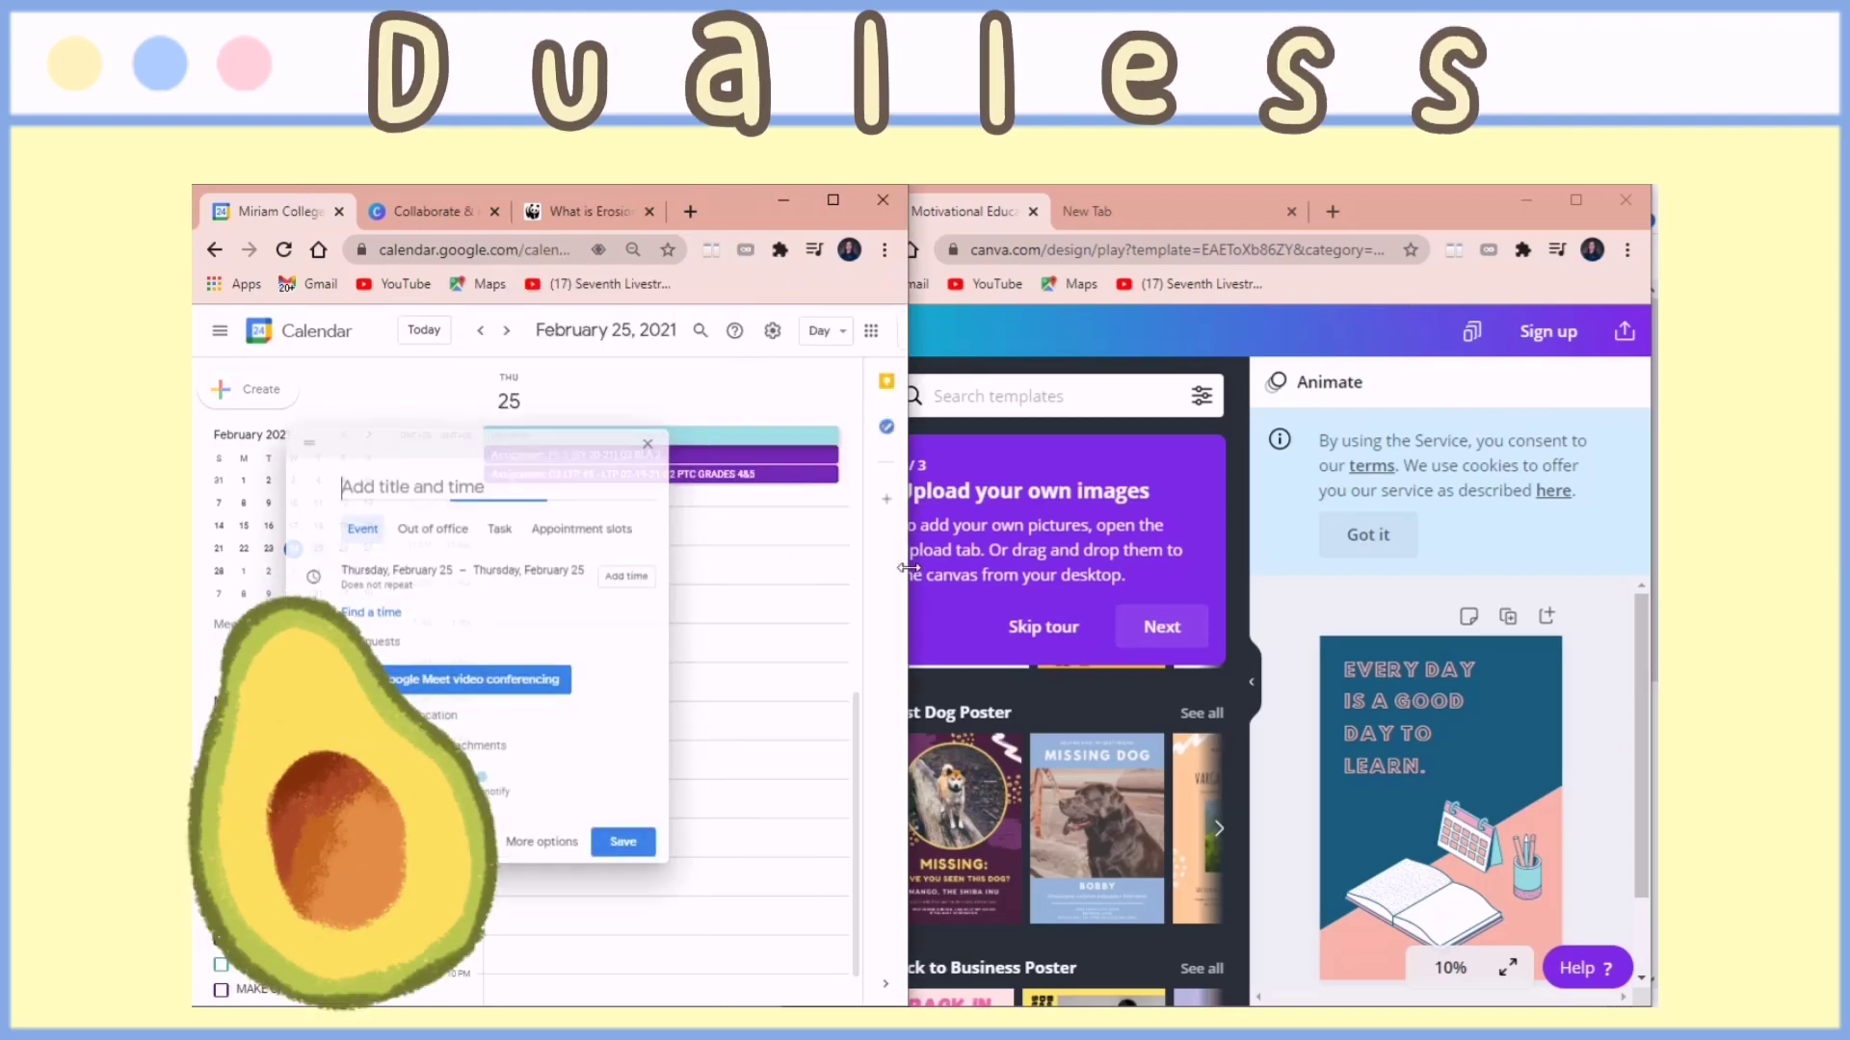
pyautogui.click(716, 442)
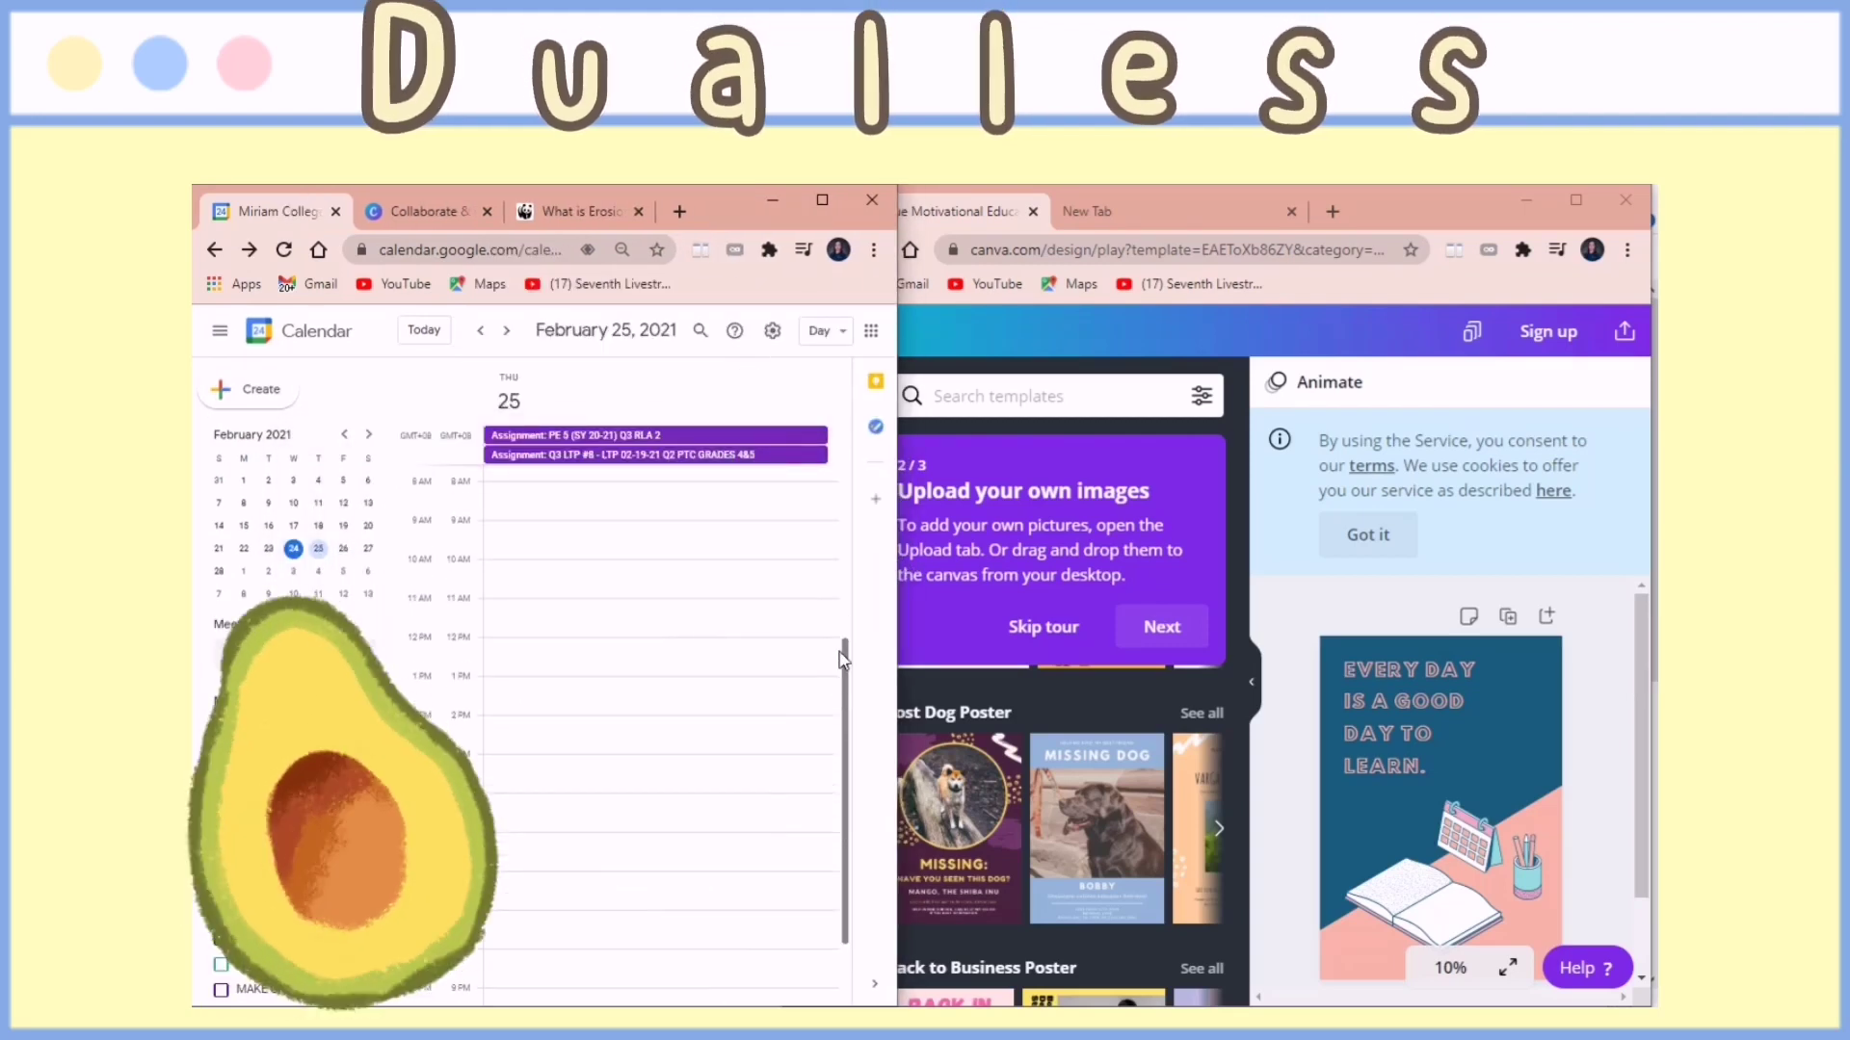
# - Jump the calendar to February 2, 2021 at 90% zoom and bring up the New Tab window
pyautogui.click(268, 479)
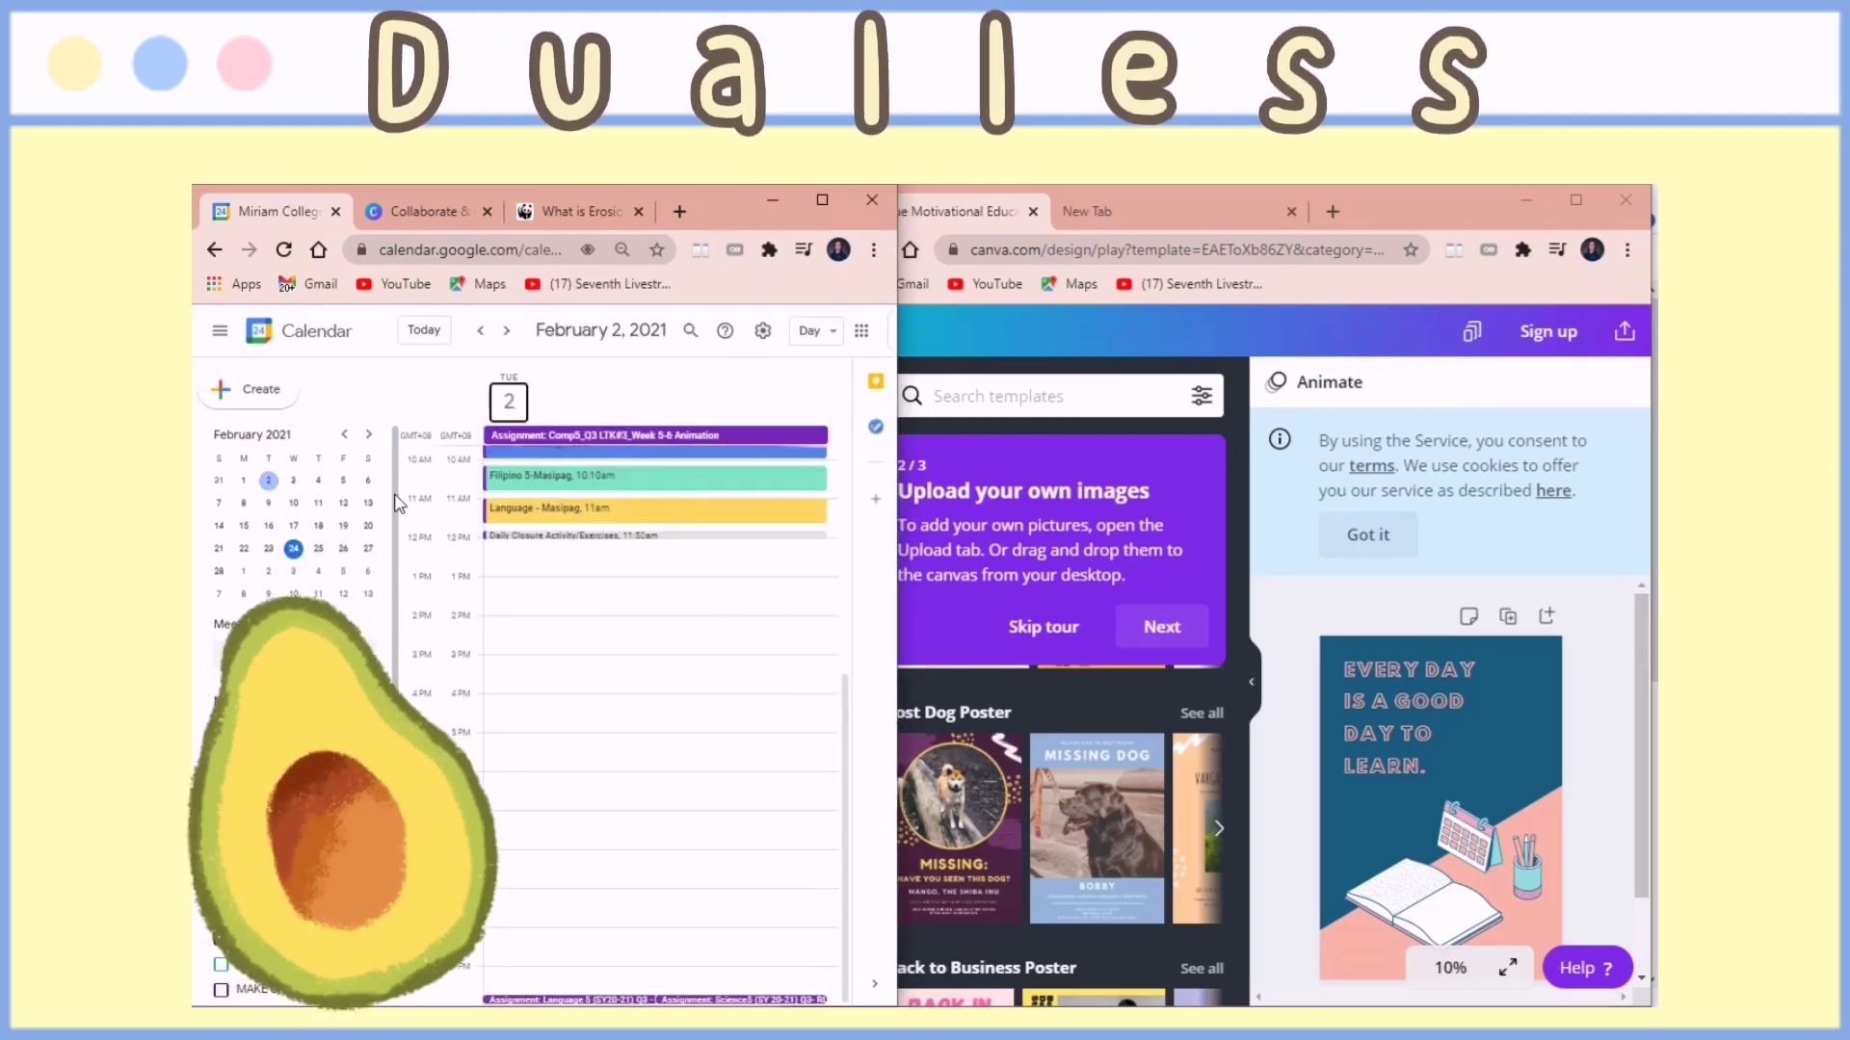
pyautogui.click(873, 249)
pyautogui.click(799, 451)
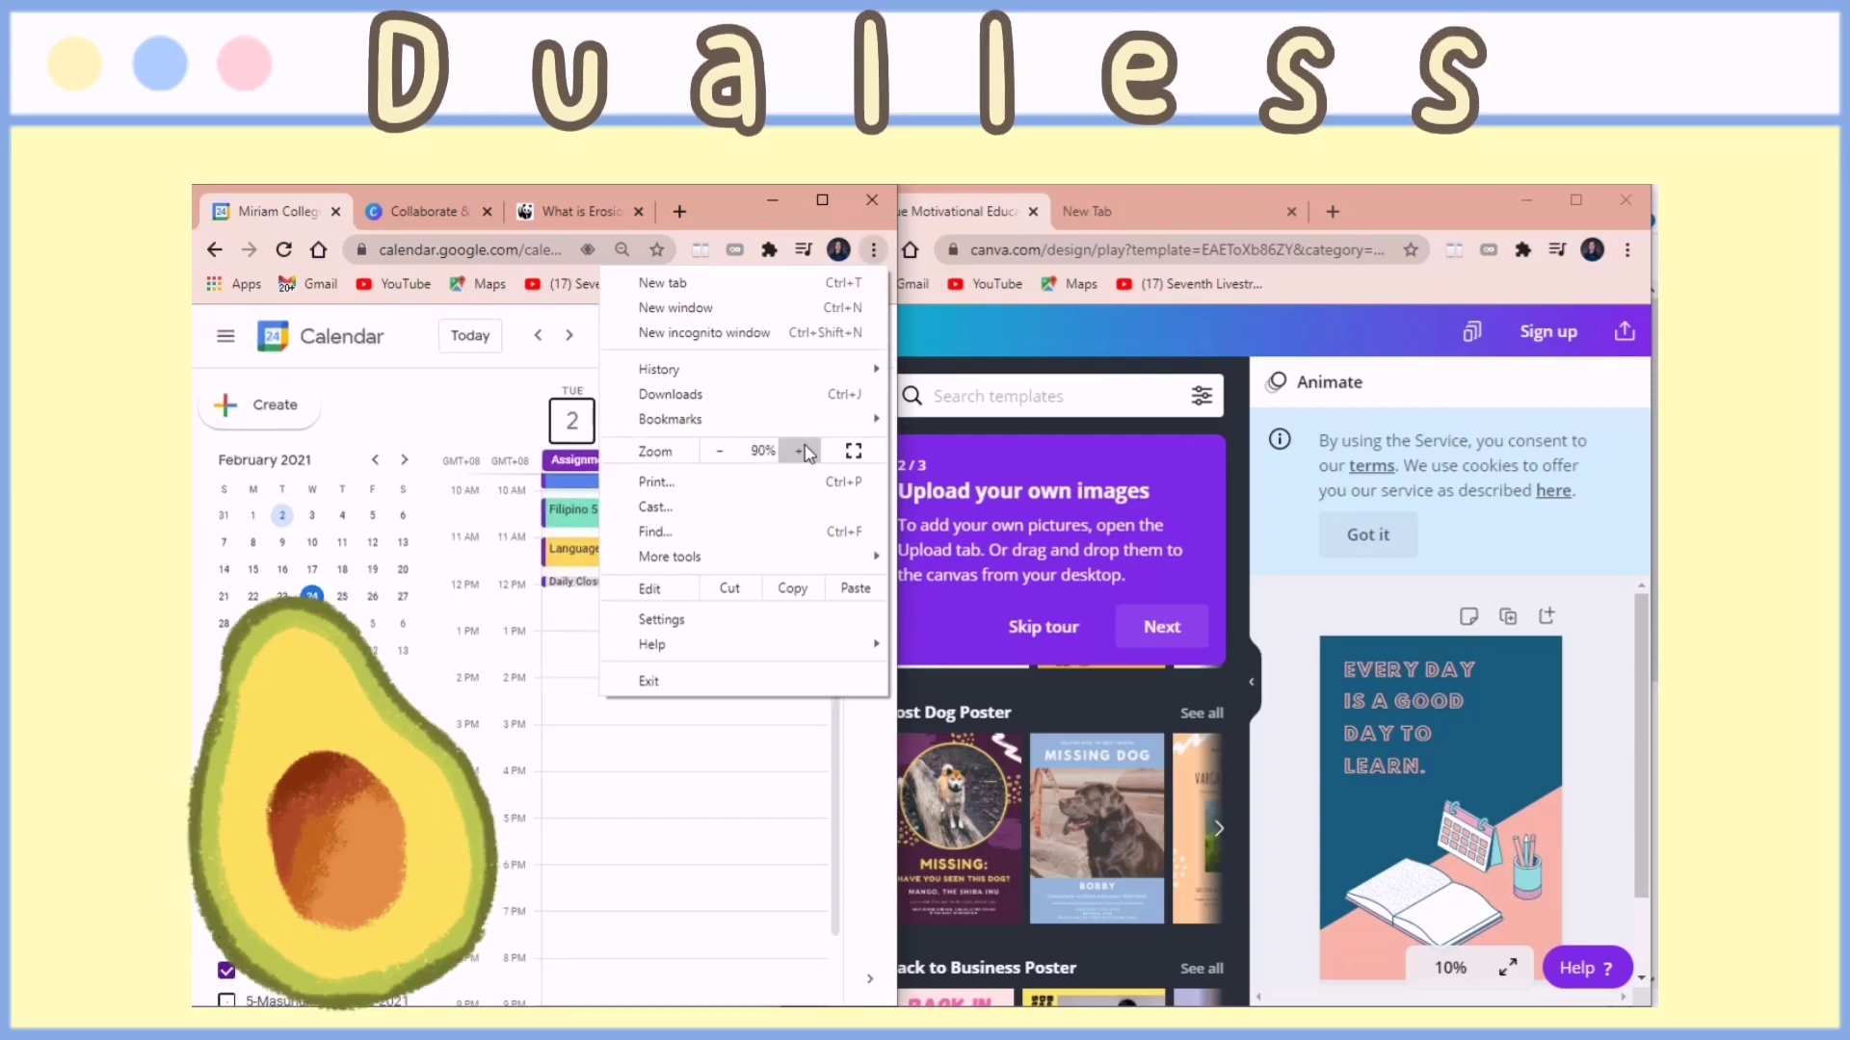
pyautogui.click(833, 716)
pyautogui.moveTo(896, 579)
pyautogui.mouseDown()
pyautogui.moveTo(799, 578)
pyautogui.moveTo(898, 579)
pyautogui.mouseUp()
pyautogui.moveTo(597, 1002)
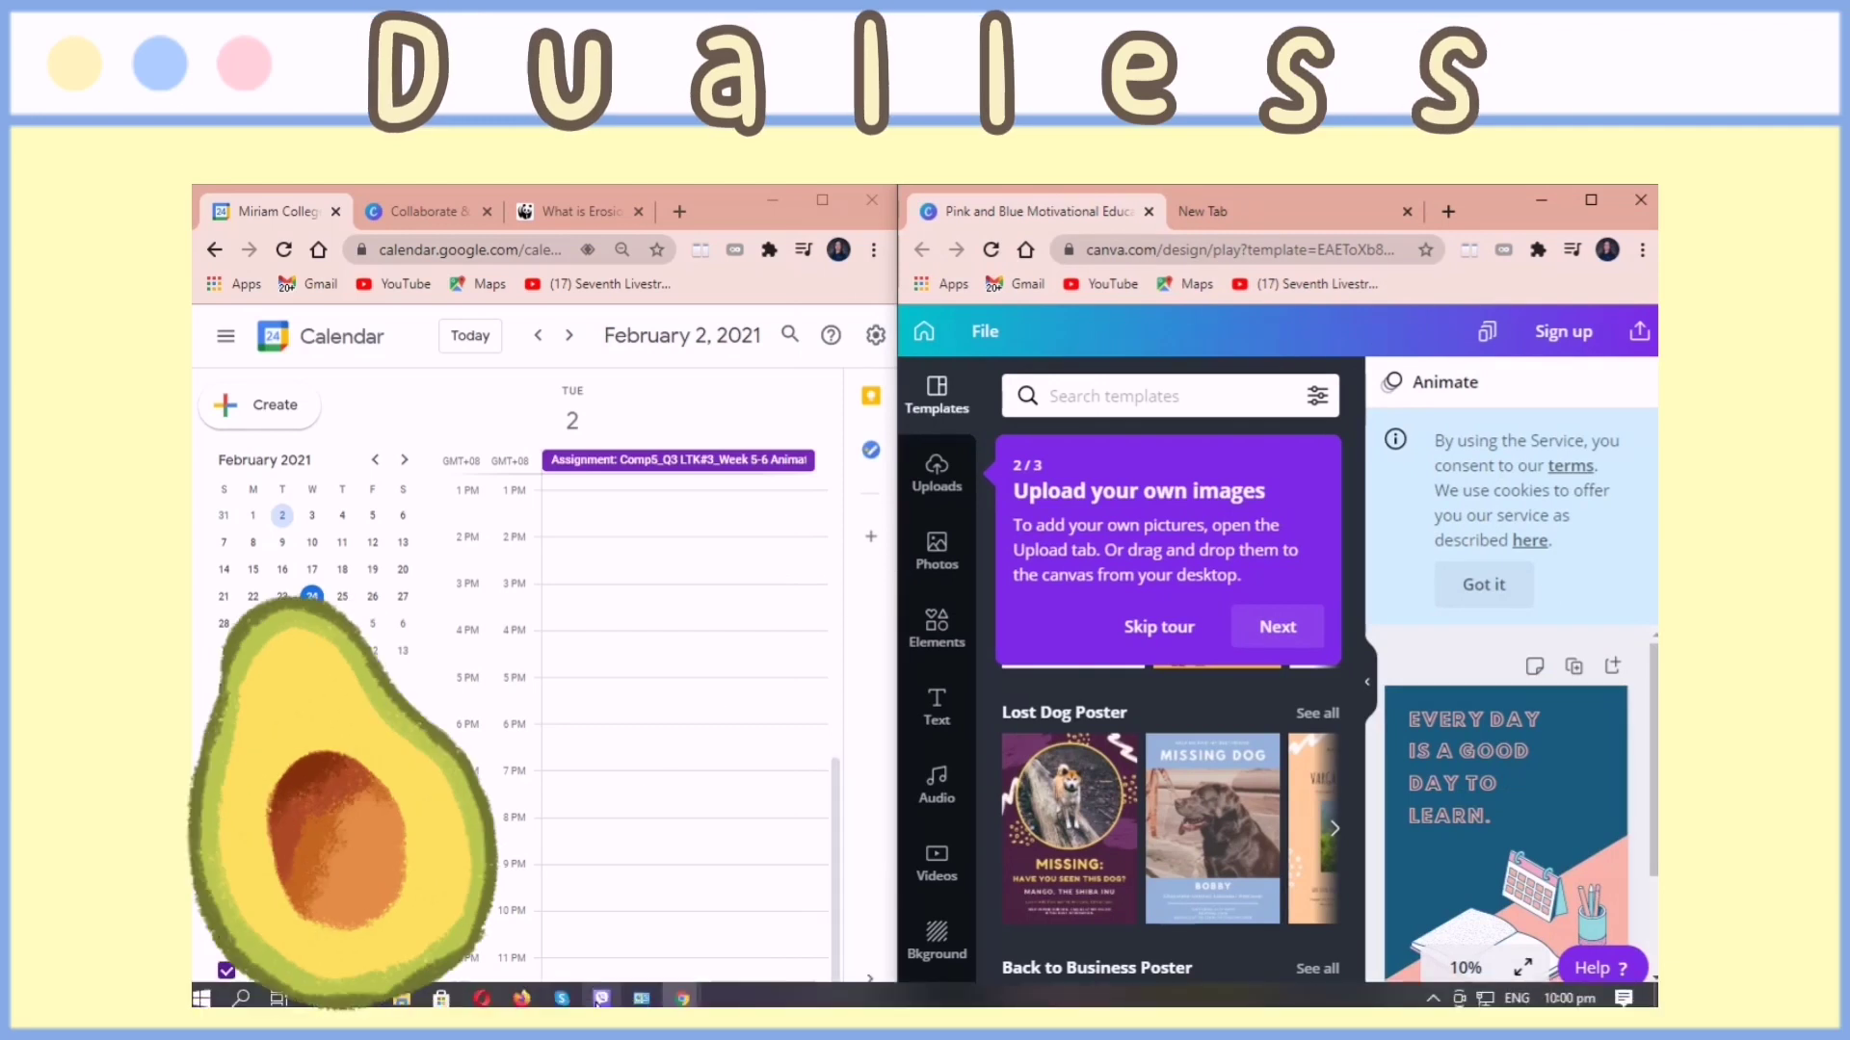
pyautogui.moveTo(682, 999)
pyautogui.click(750, 952)
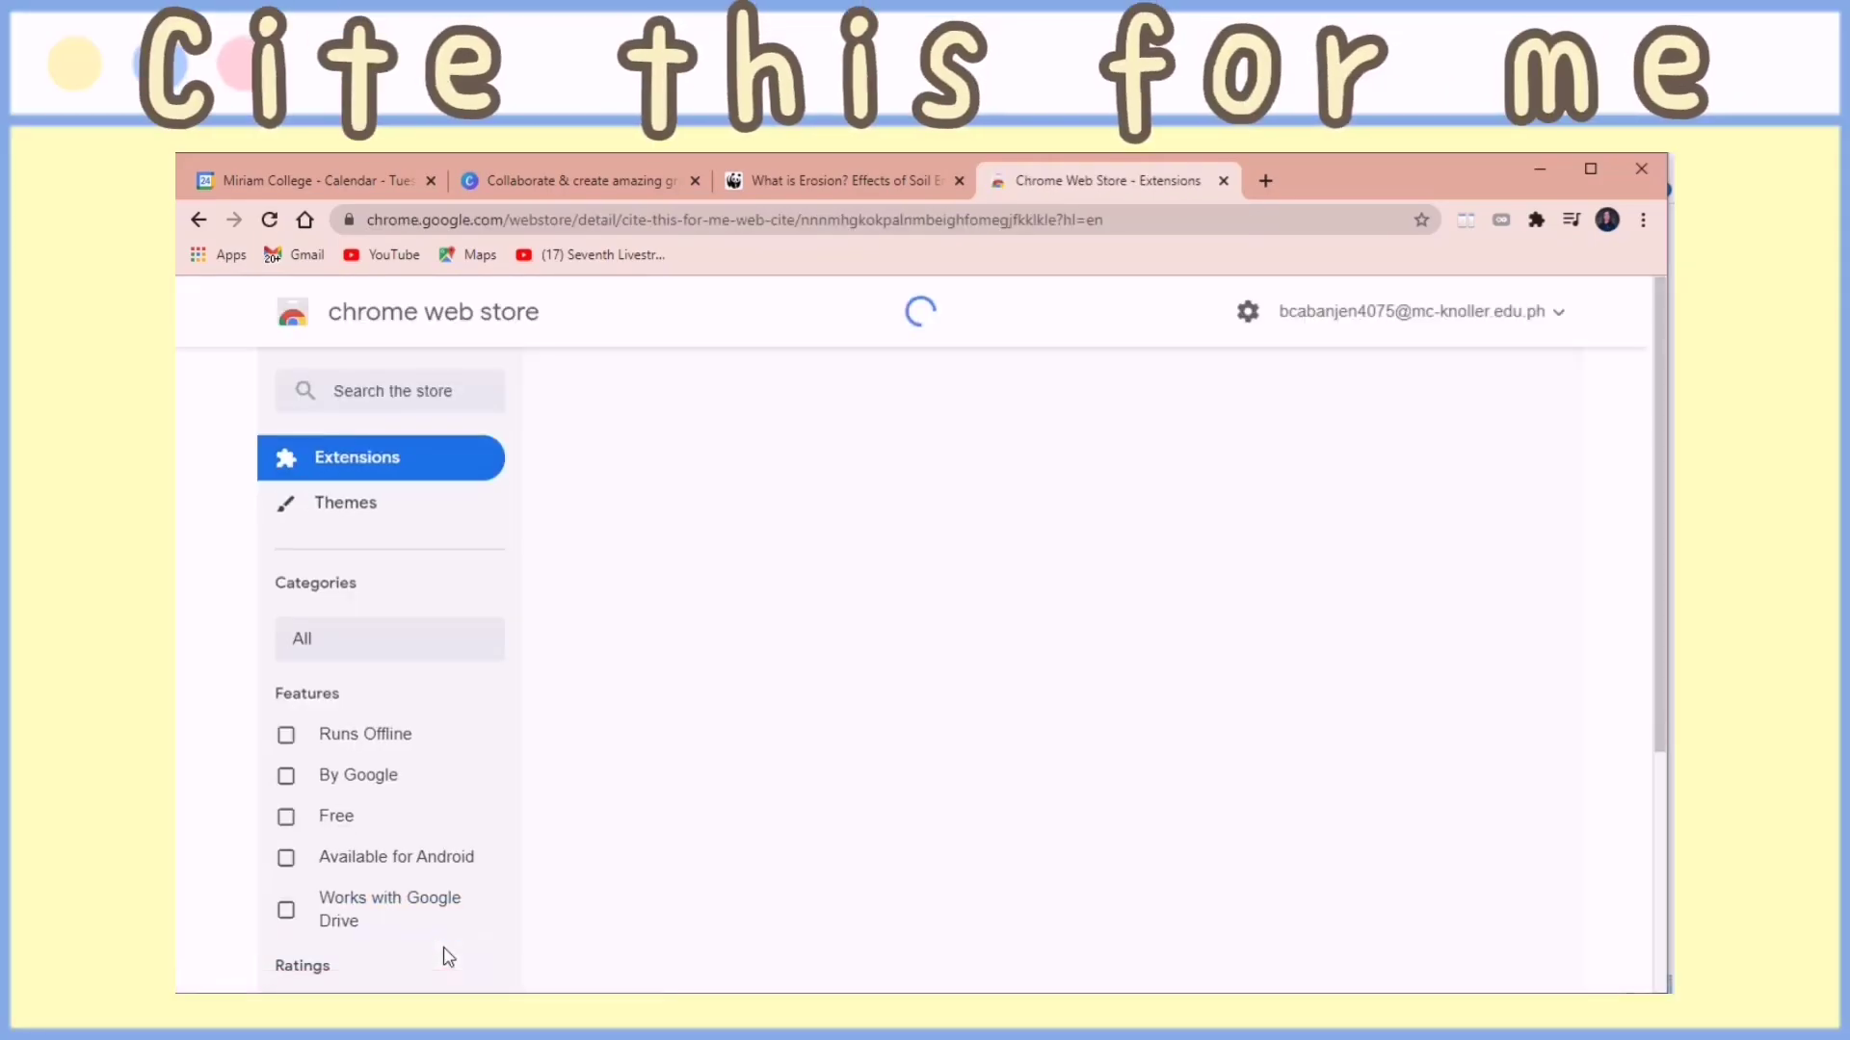
# - Install Cite This For Me: Web Citer from its store page and dismiss the added notice
pyautogui.click(1440, 468)
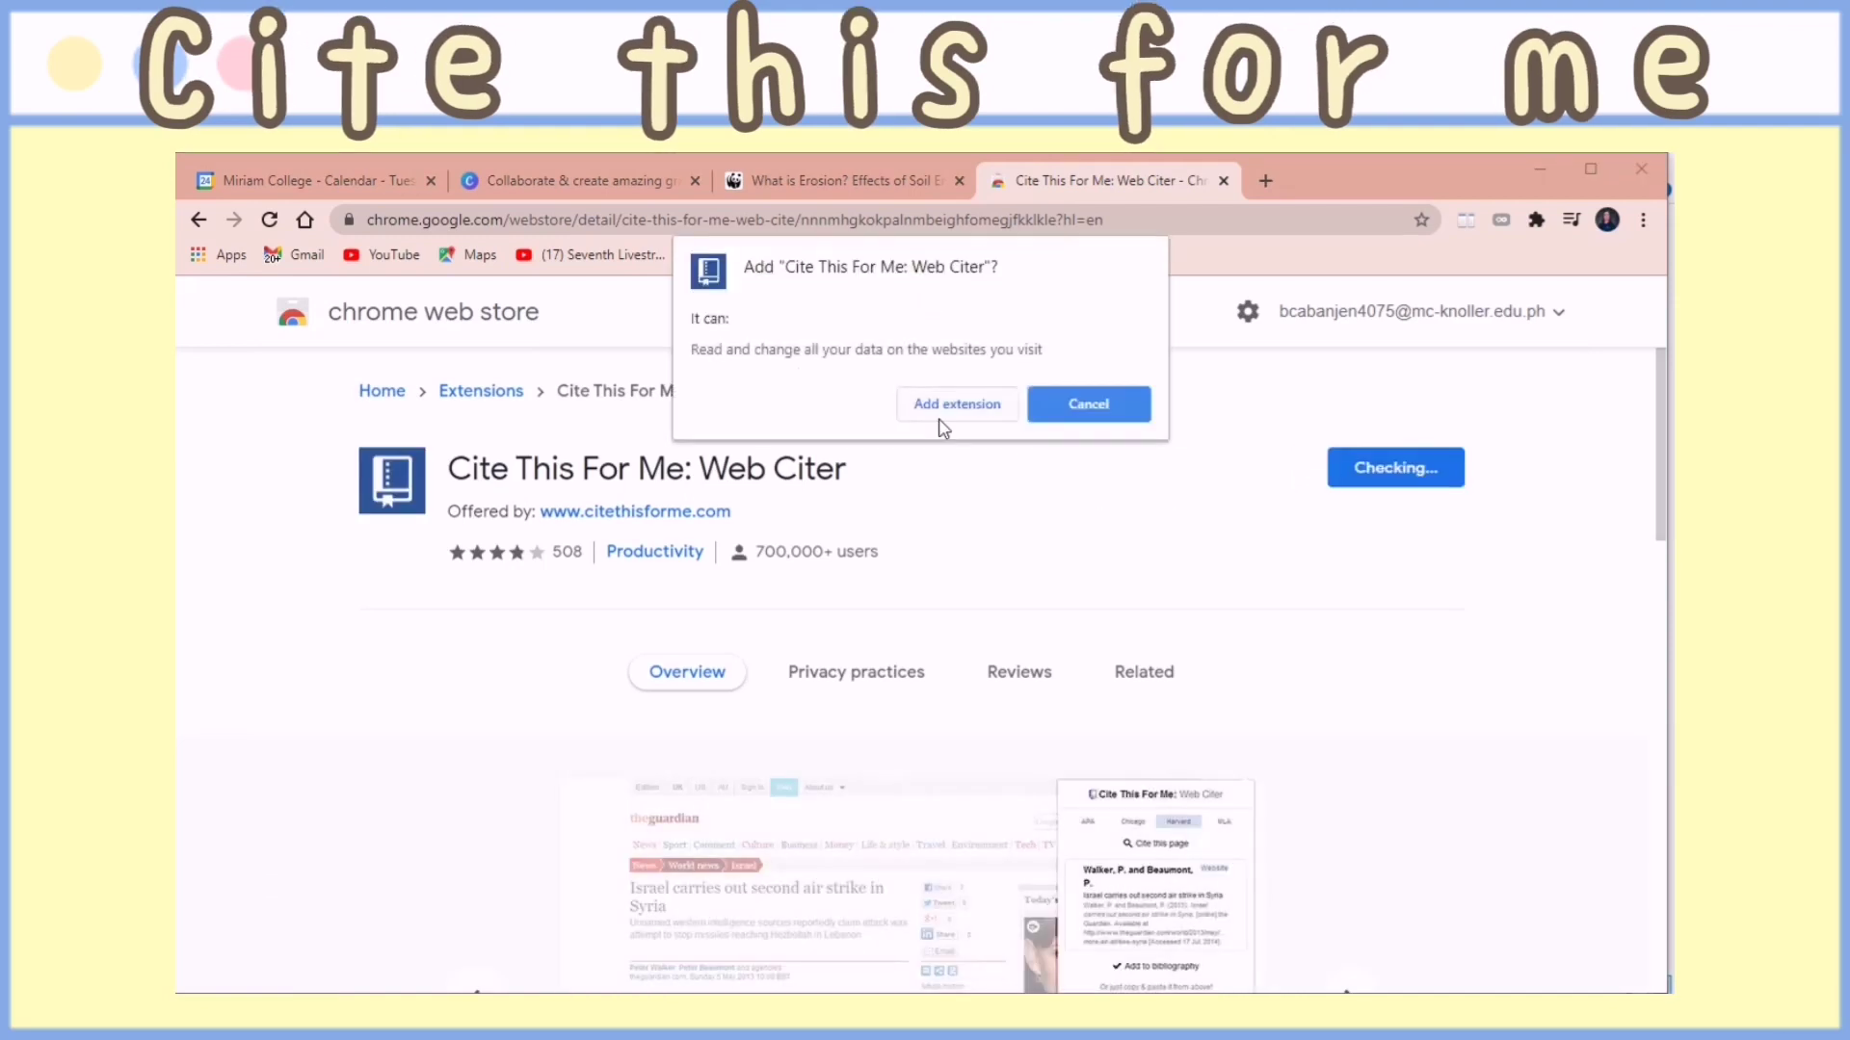
pyautogui.click(942, 422)
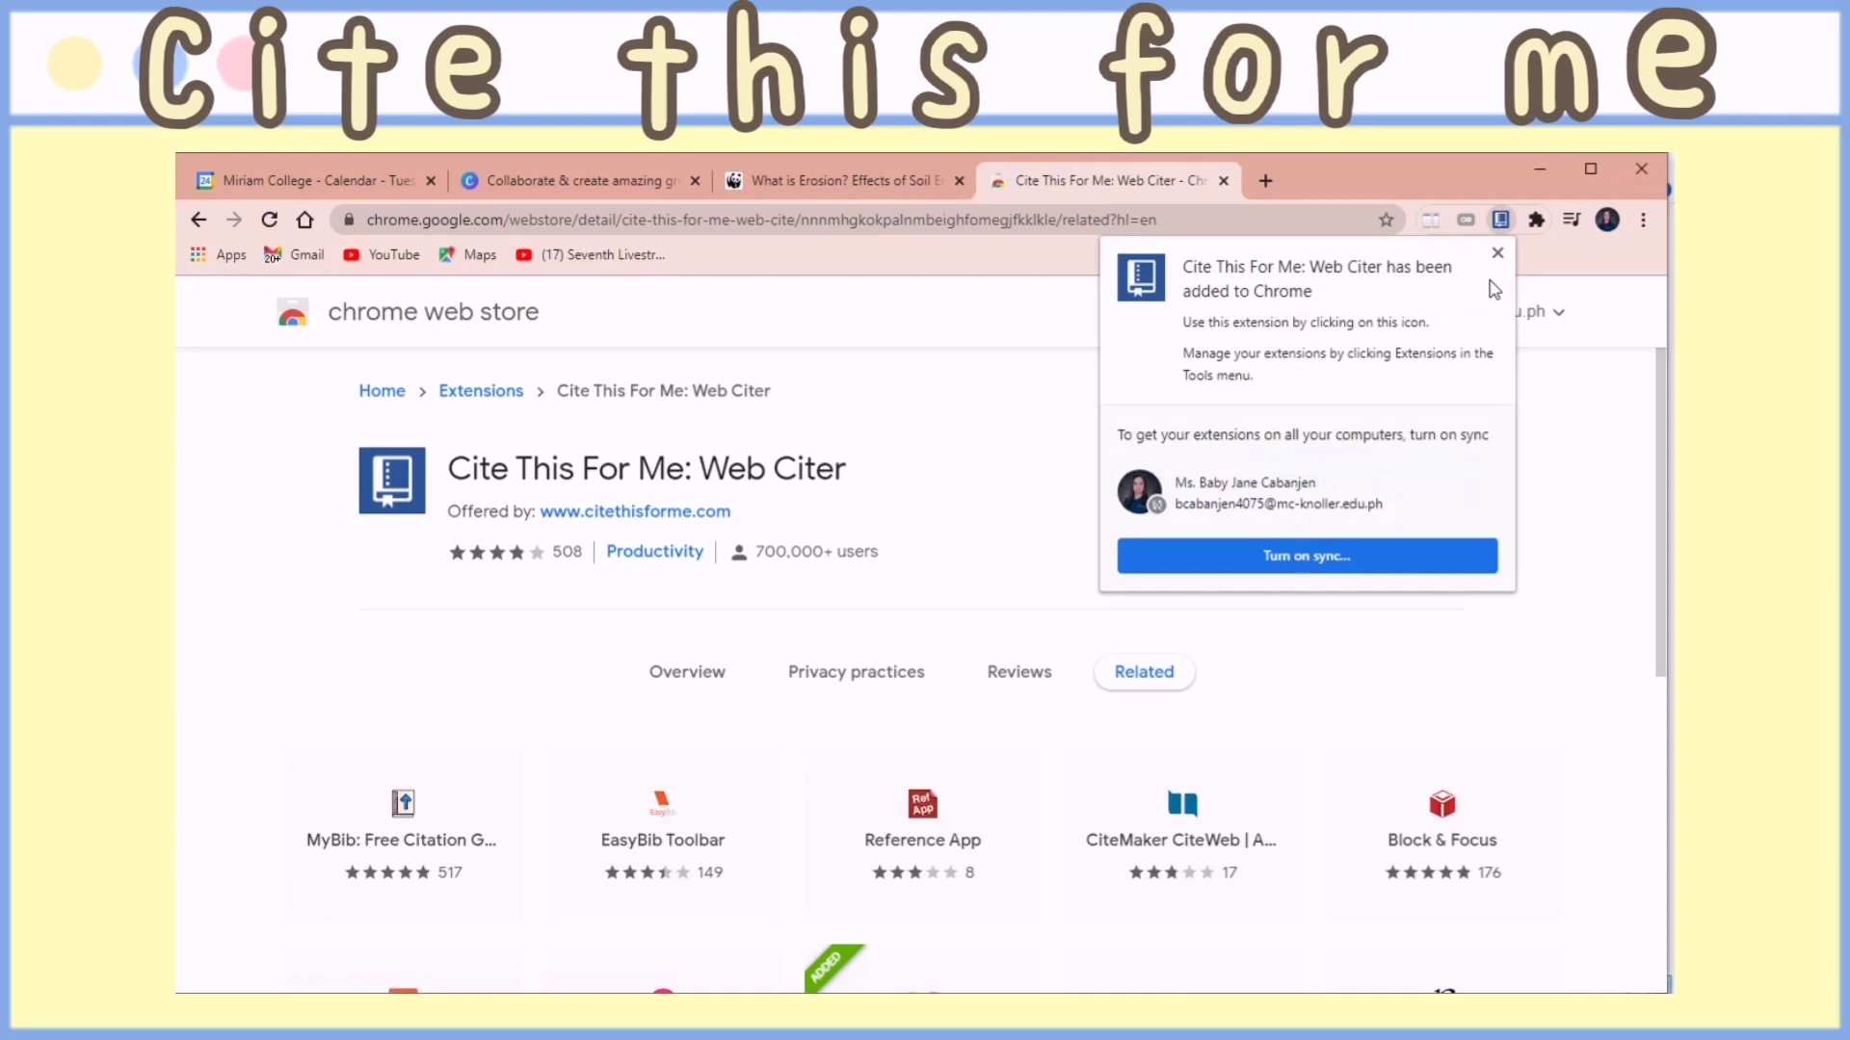
pyautogui.click(1497, 252)
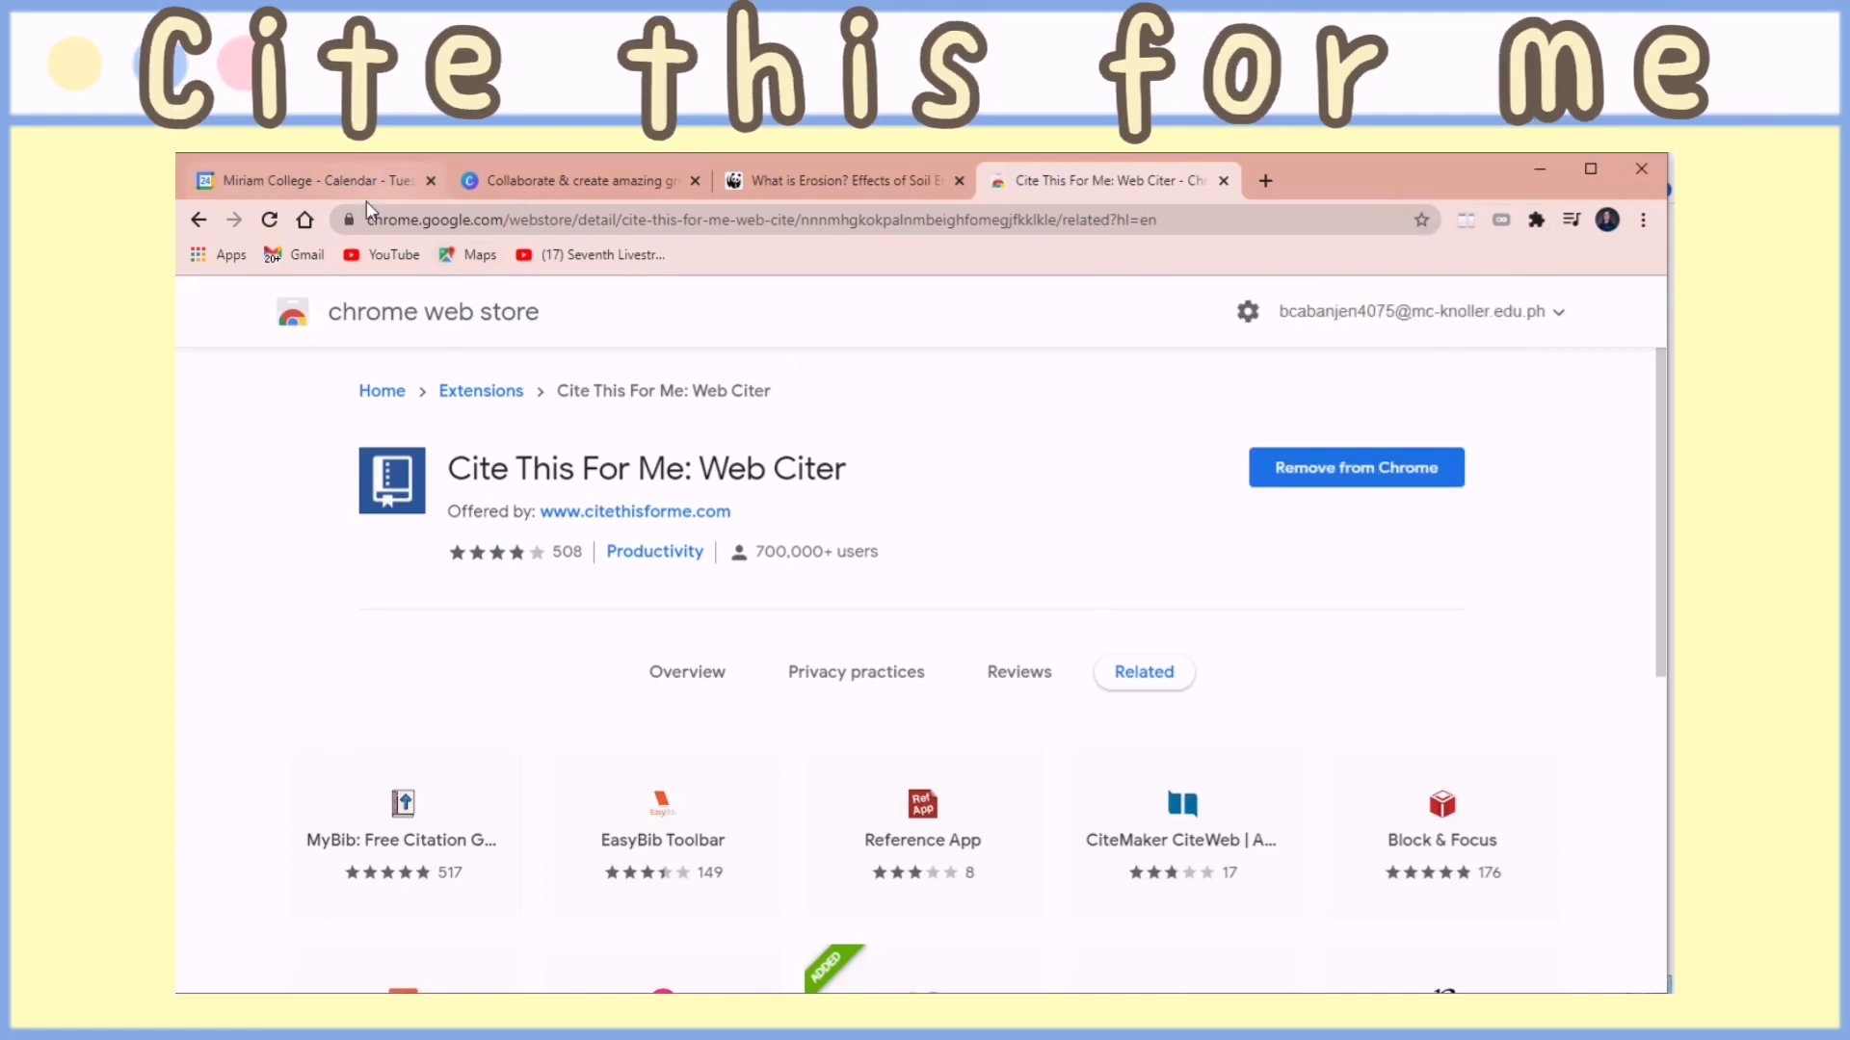
# - Run Cite This For Me on the WWF soil erosion article and select its APA citation
pyautogui.click(830, 183)
pyautogui.click(1535, 220)
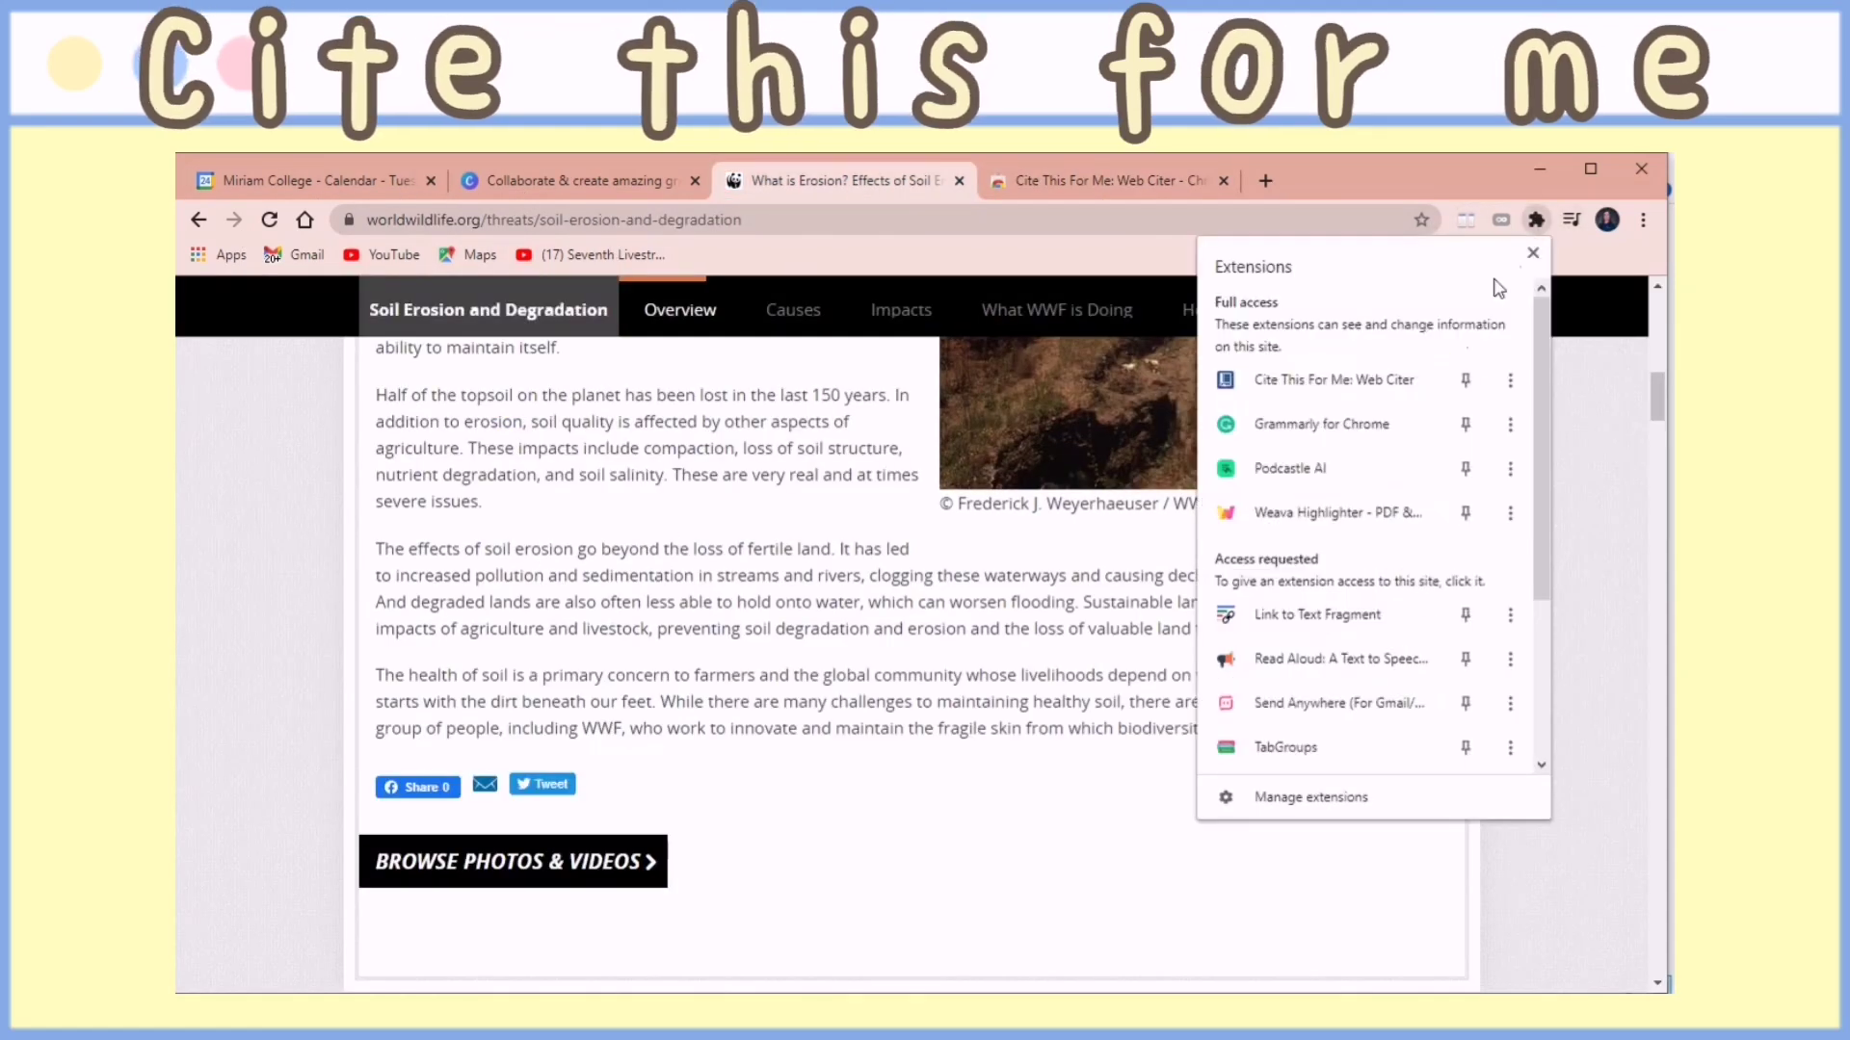
pyautogui.click(1396, 378)
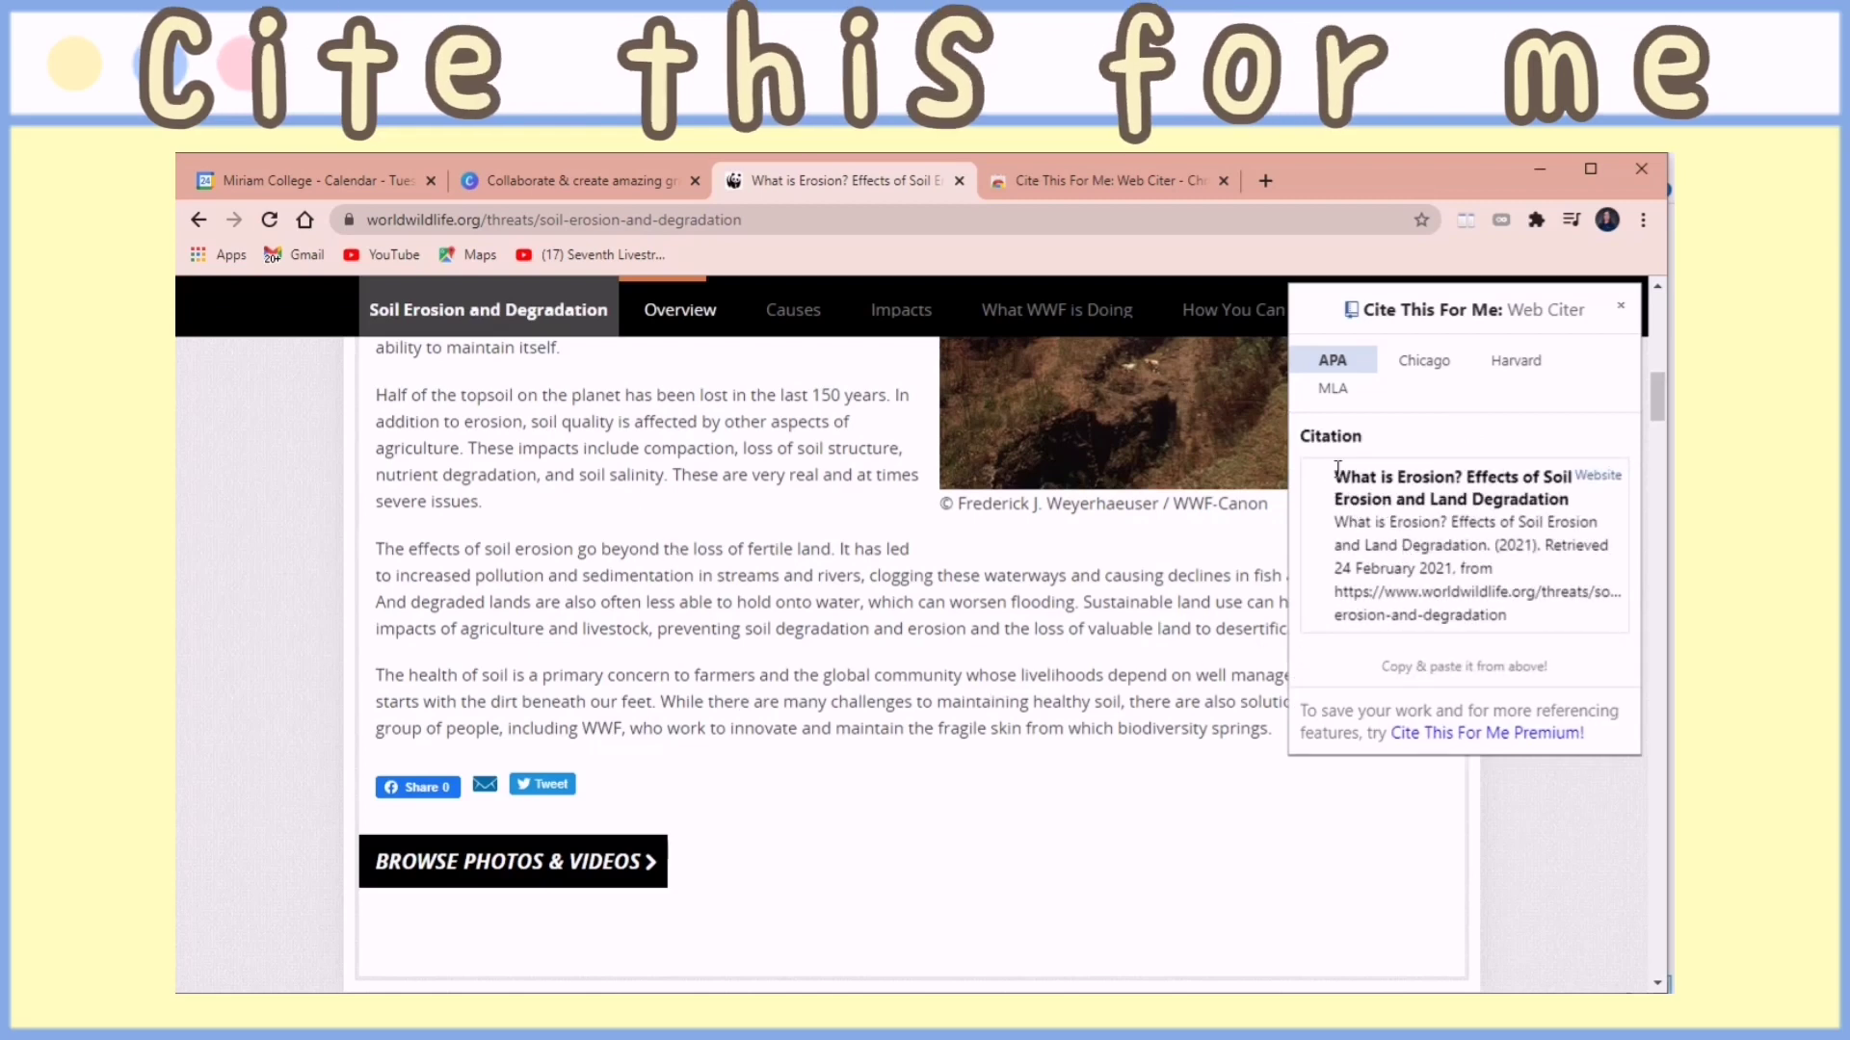
pyautogui.moveTo(1337, 469); pyautogui.dragTo(1553, 609)
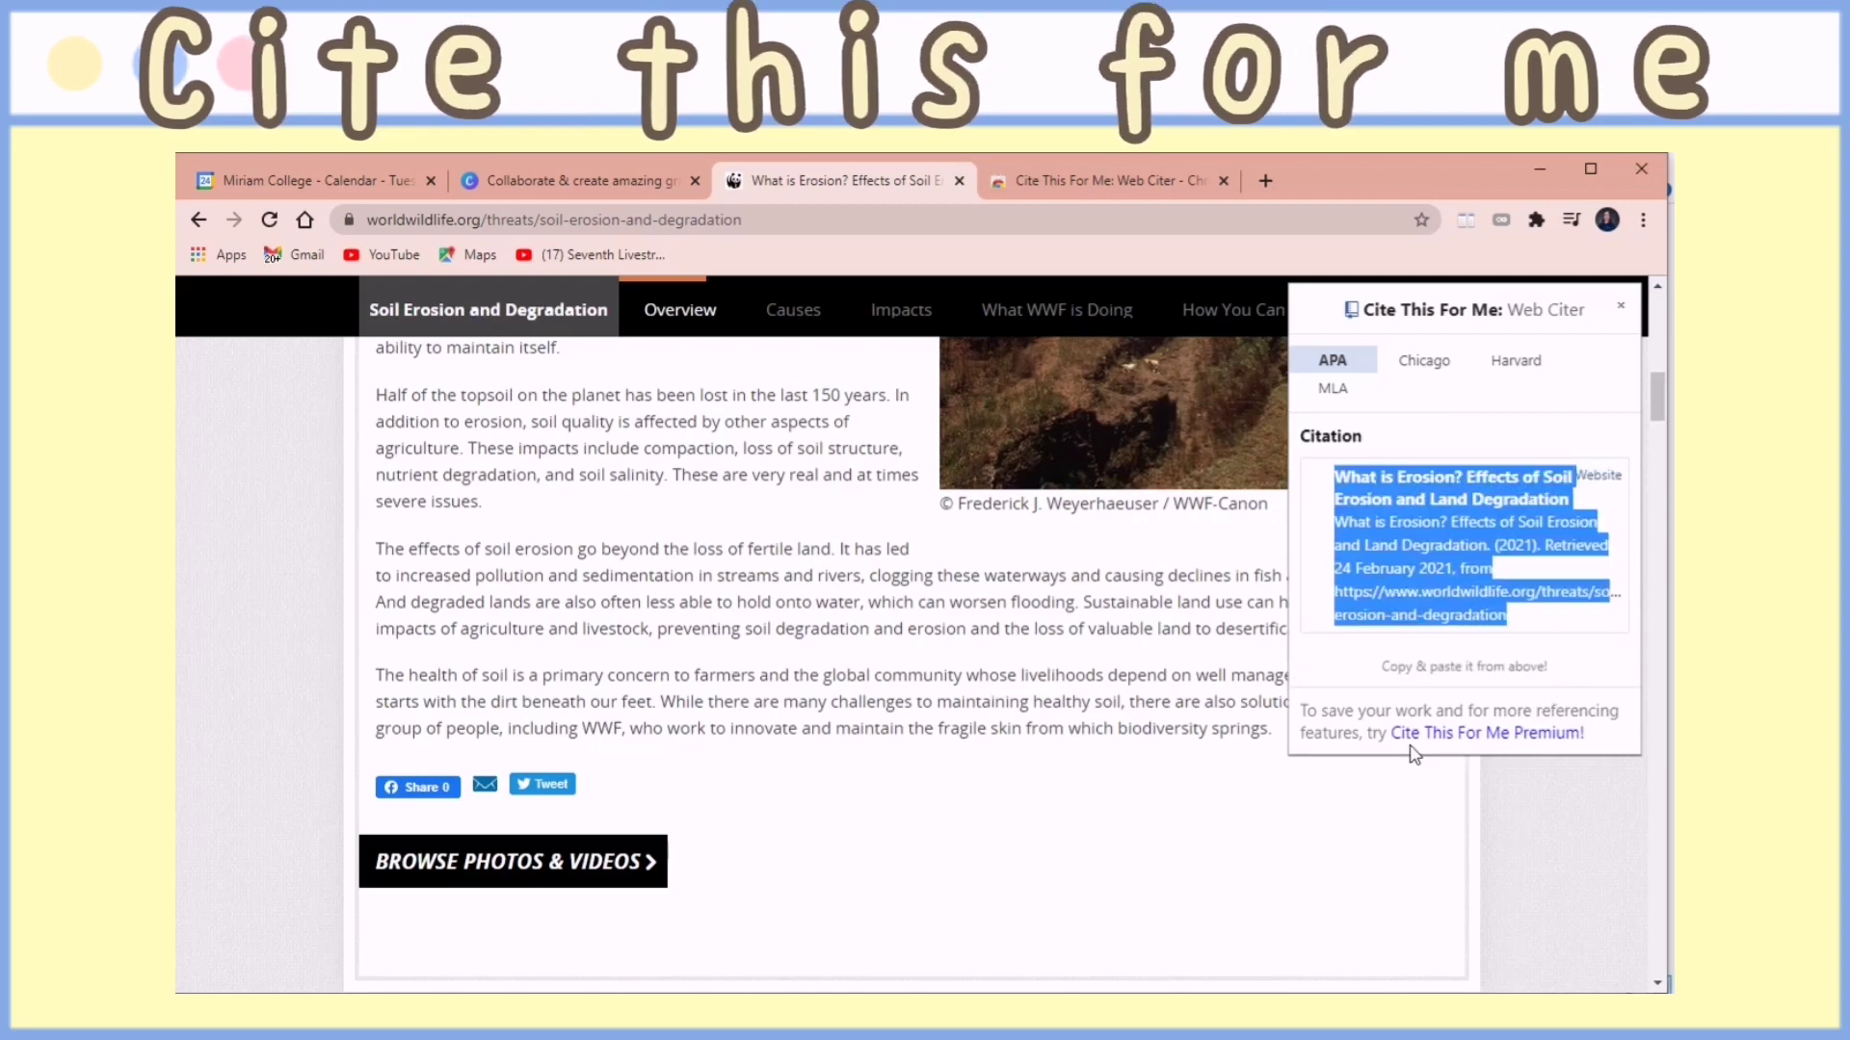
pyautogui.click(1330, 684)
# - Switch the citation to Chicago, Harvard and then MLA style
pyautogui.click(1424, 360)
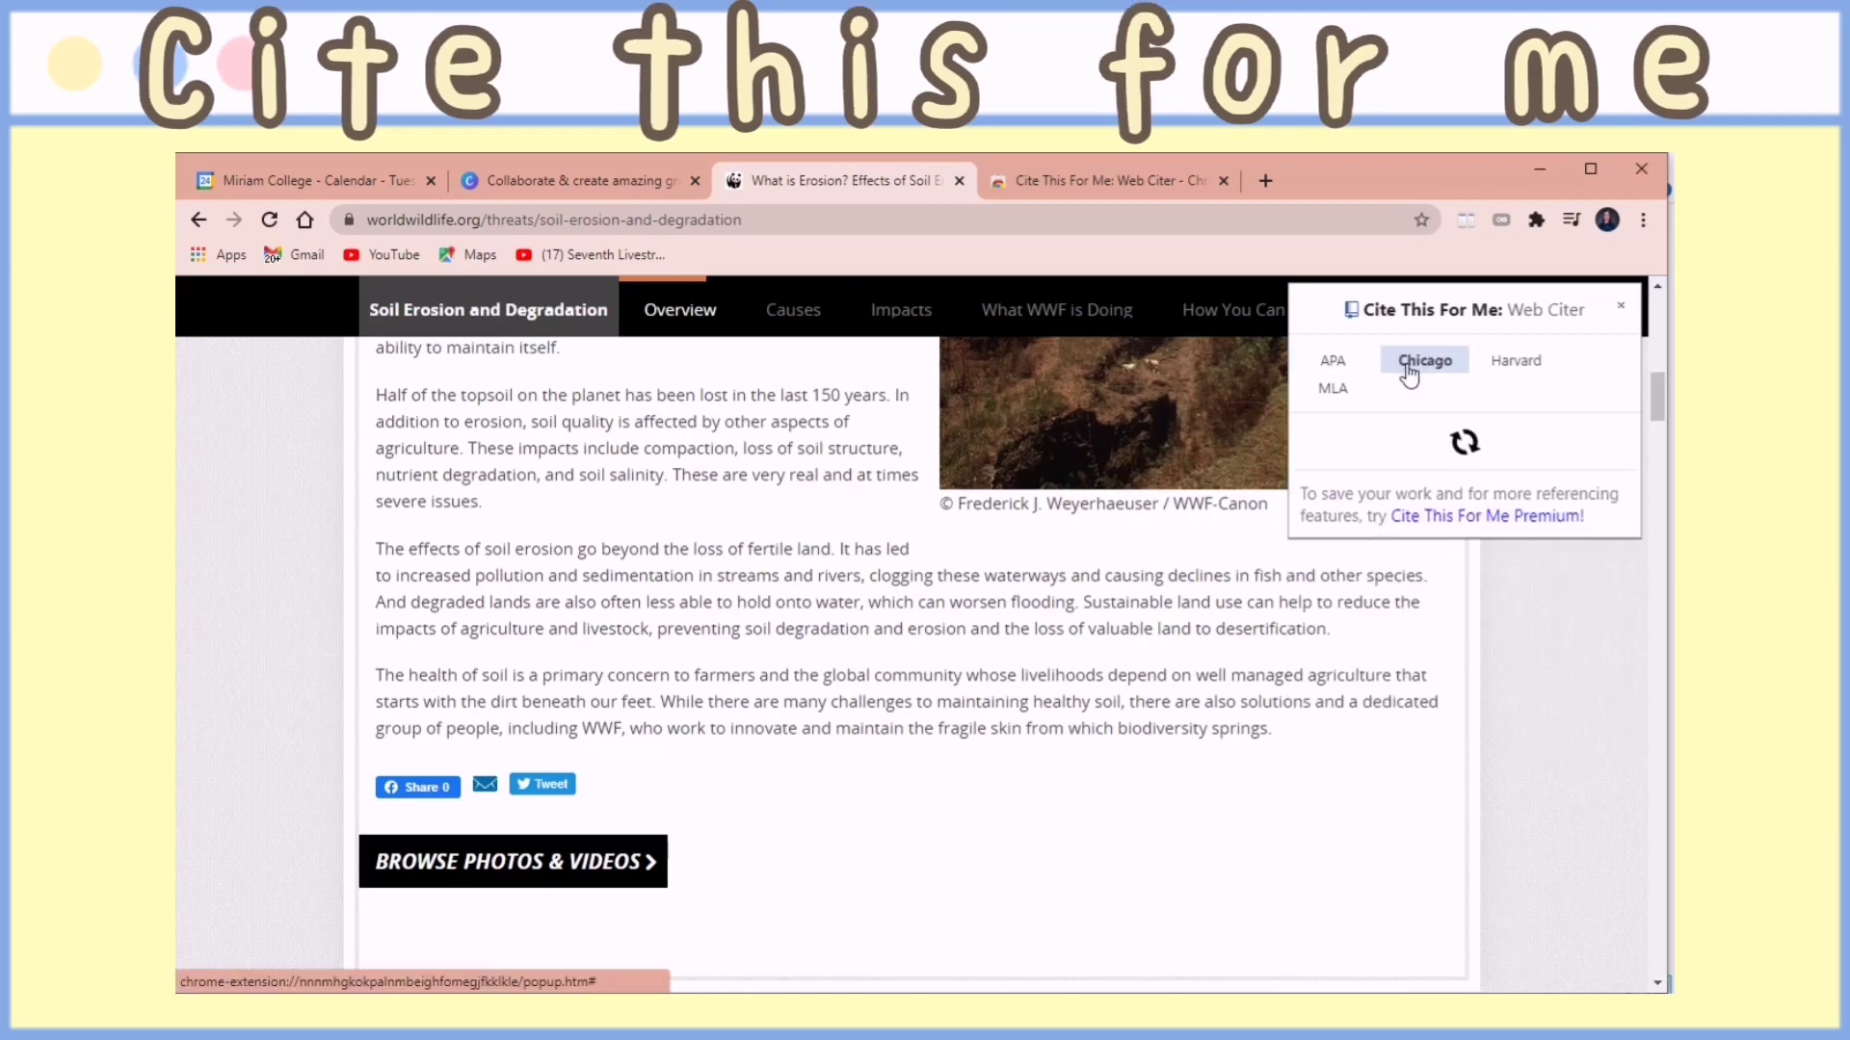
pyautogui.click(1533, 362)
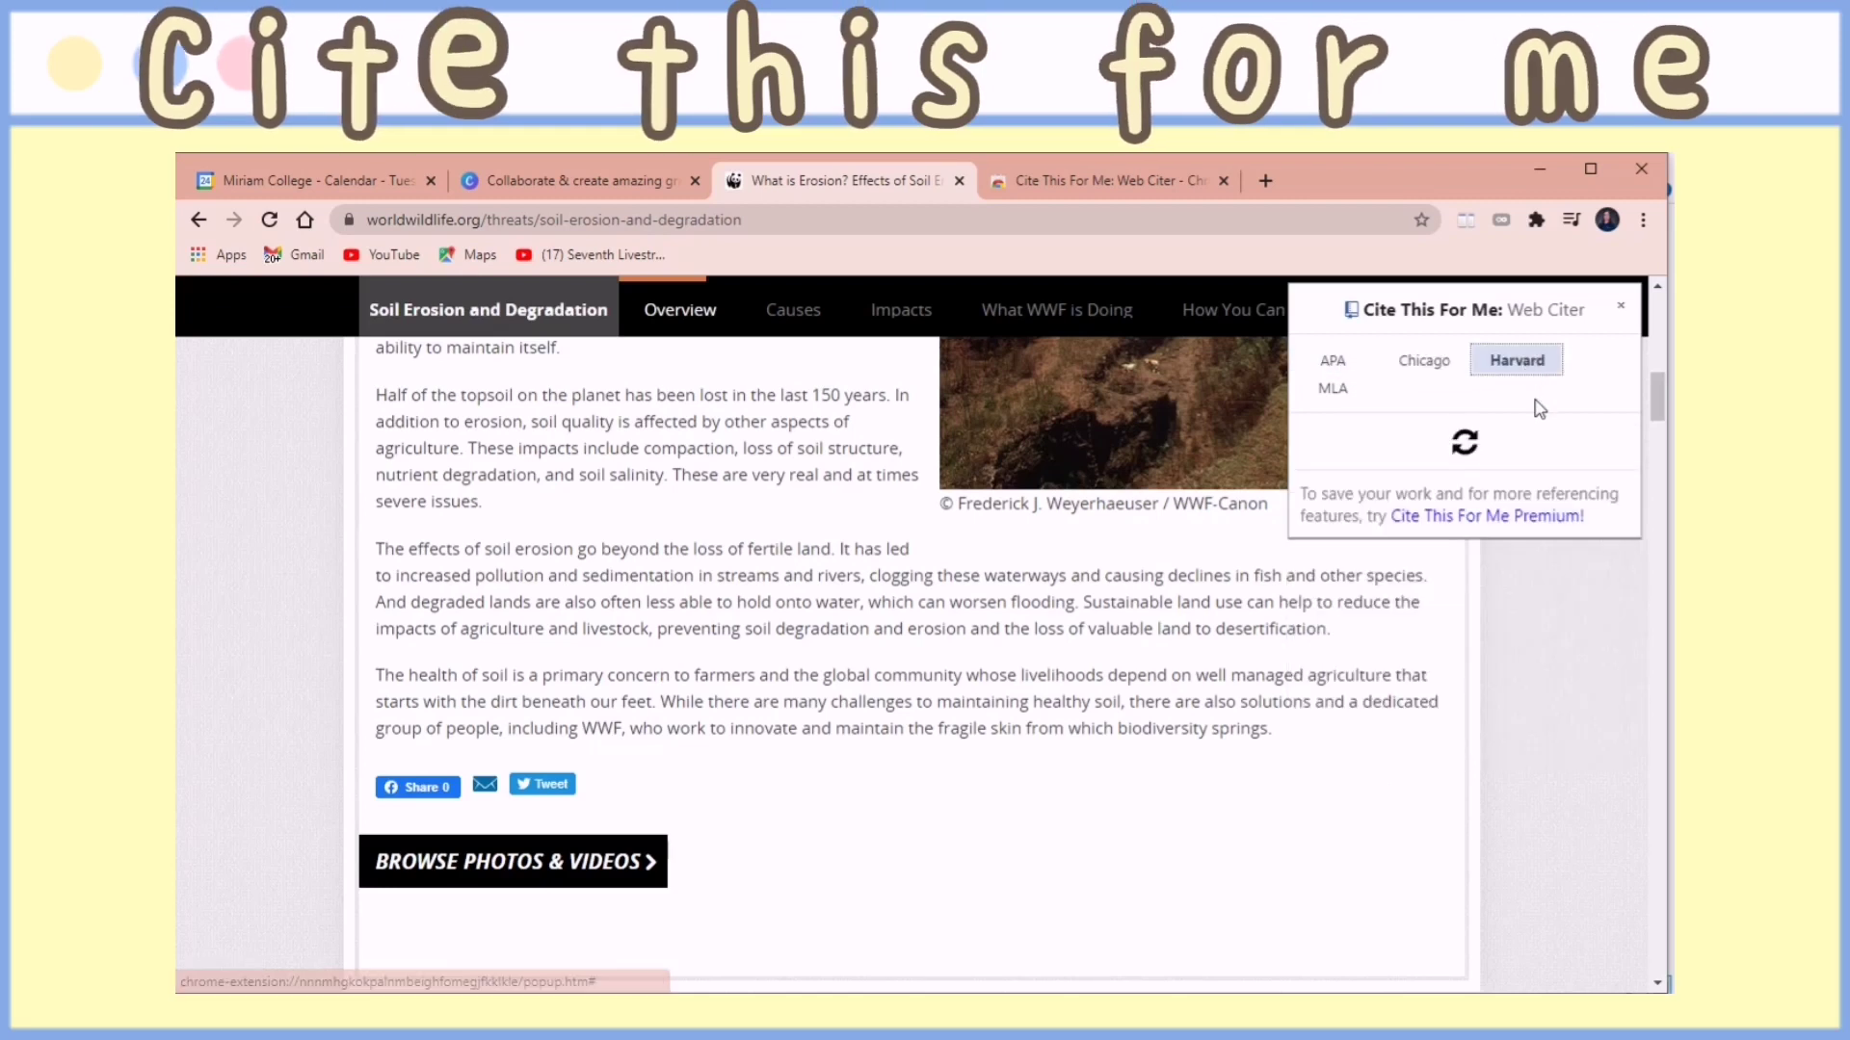
pyautogui.click(1323, 388)
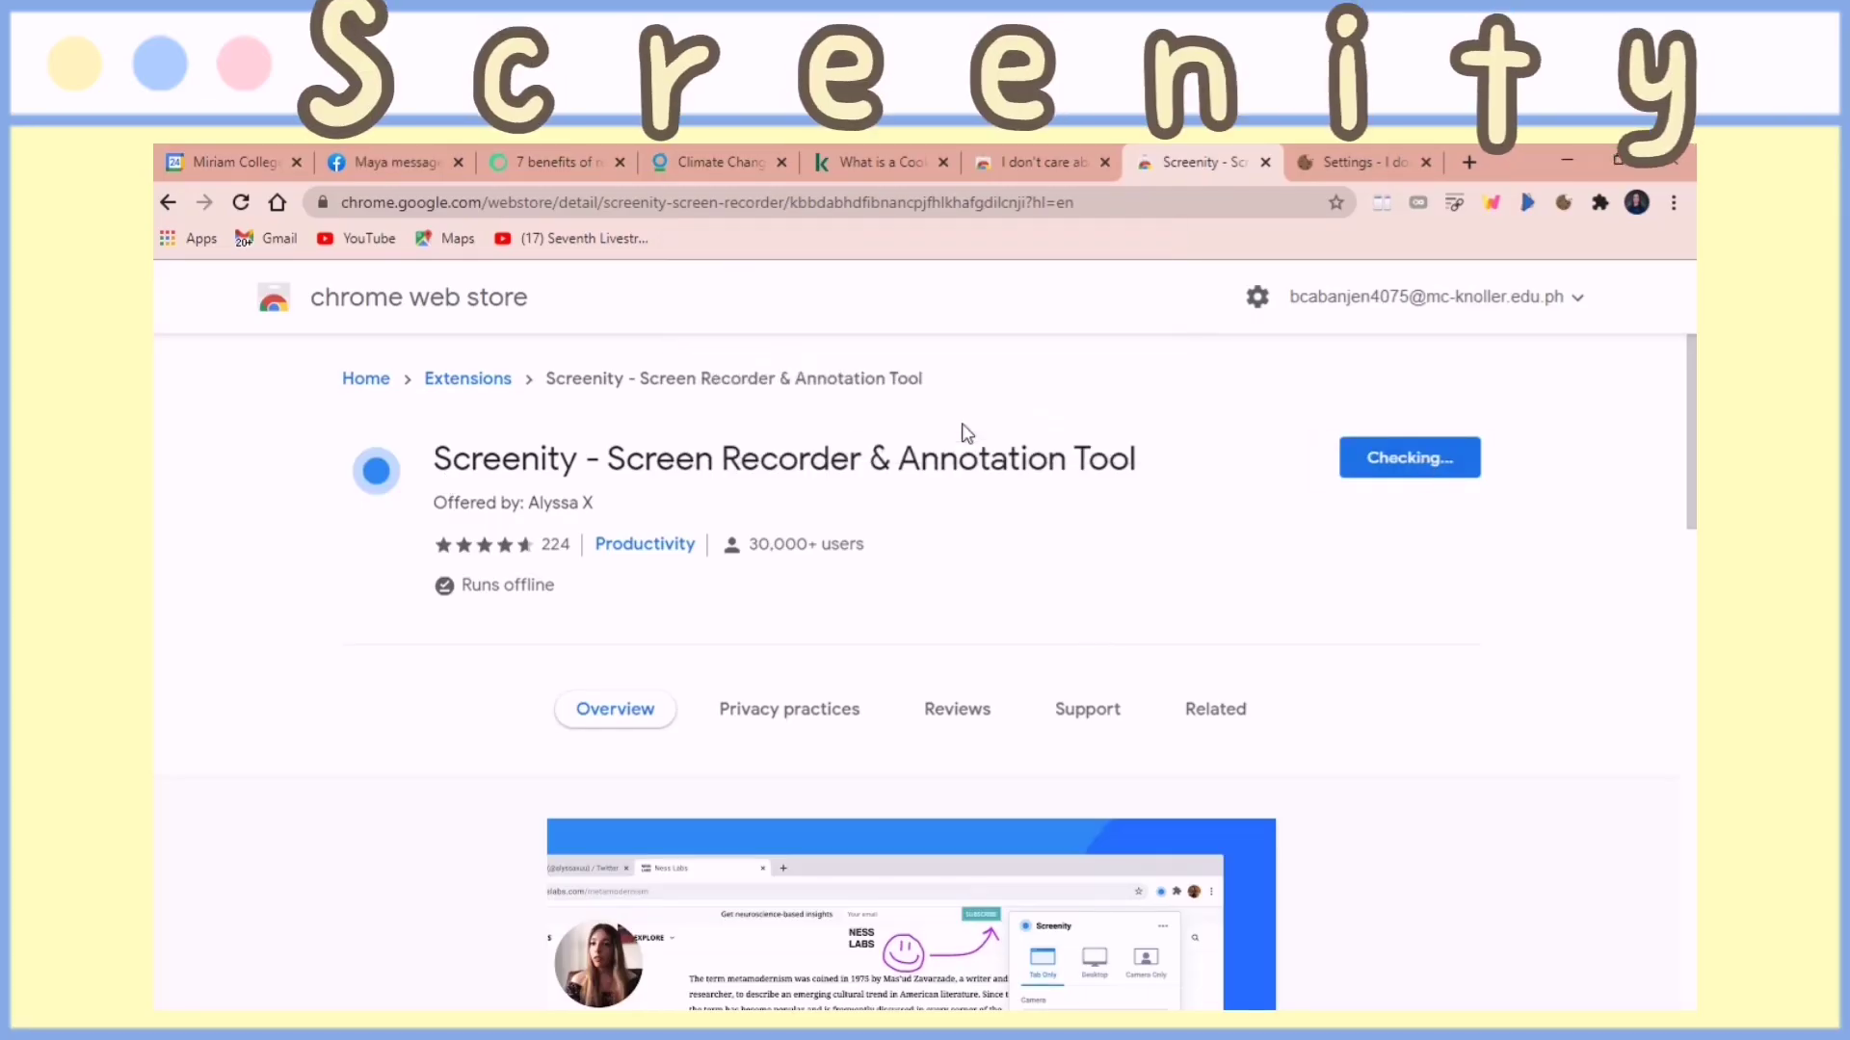
# - Open Screenity's recording options and turn on camera flipping
pyautogui.click(1601, 202)
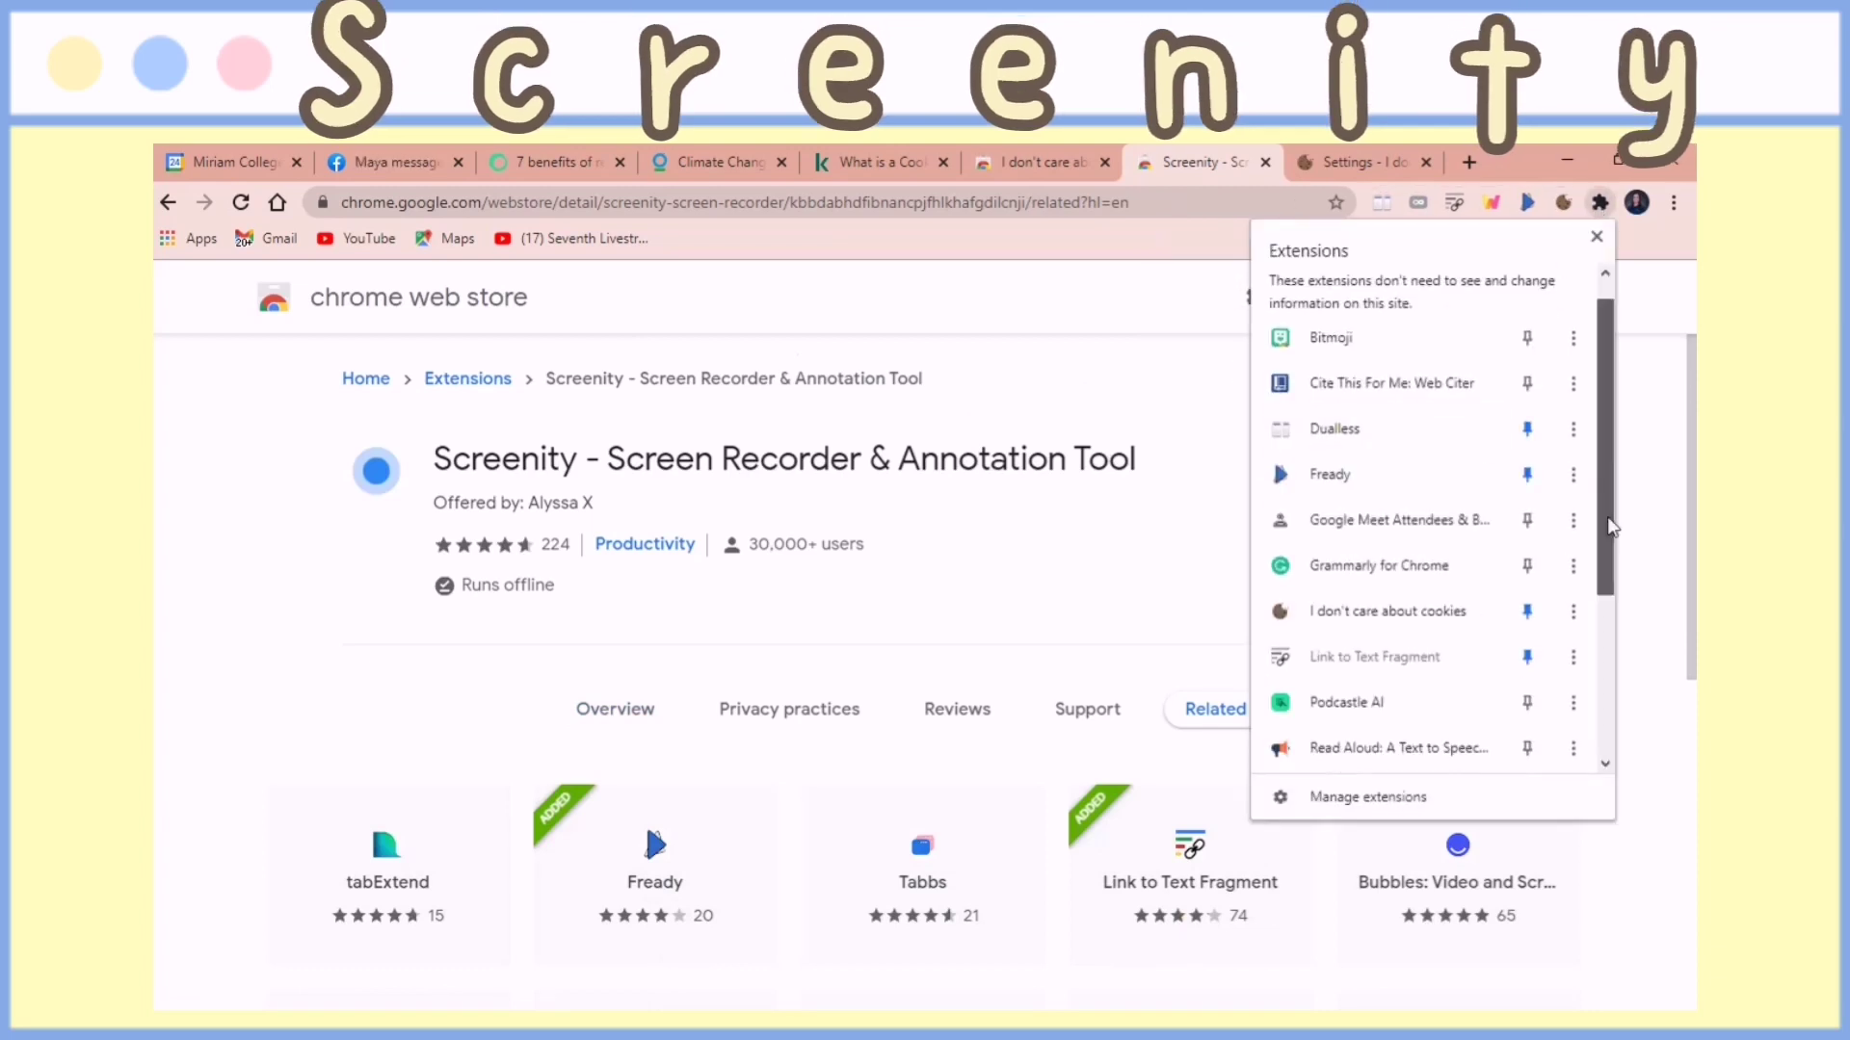
pyautogui.scroll(-2, 1591, 636)
pyautogui.click(1445, 616)
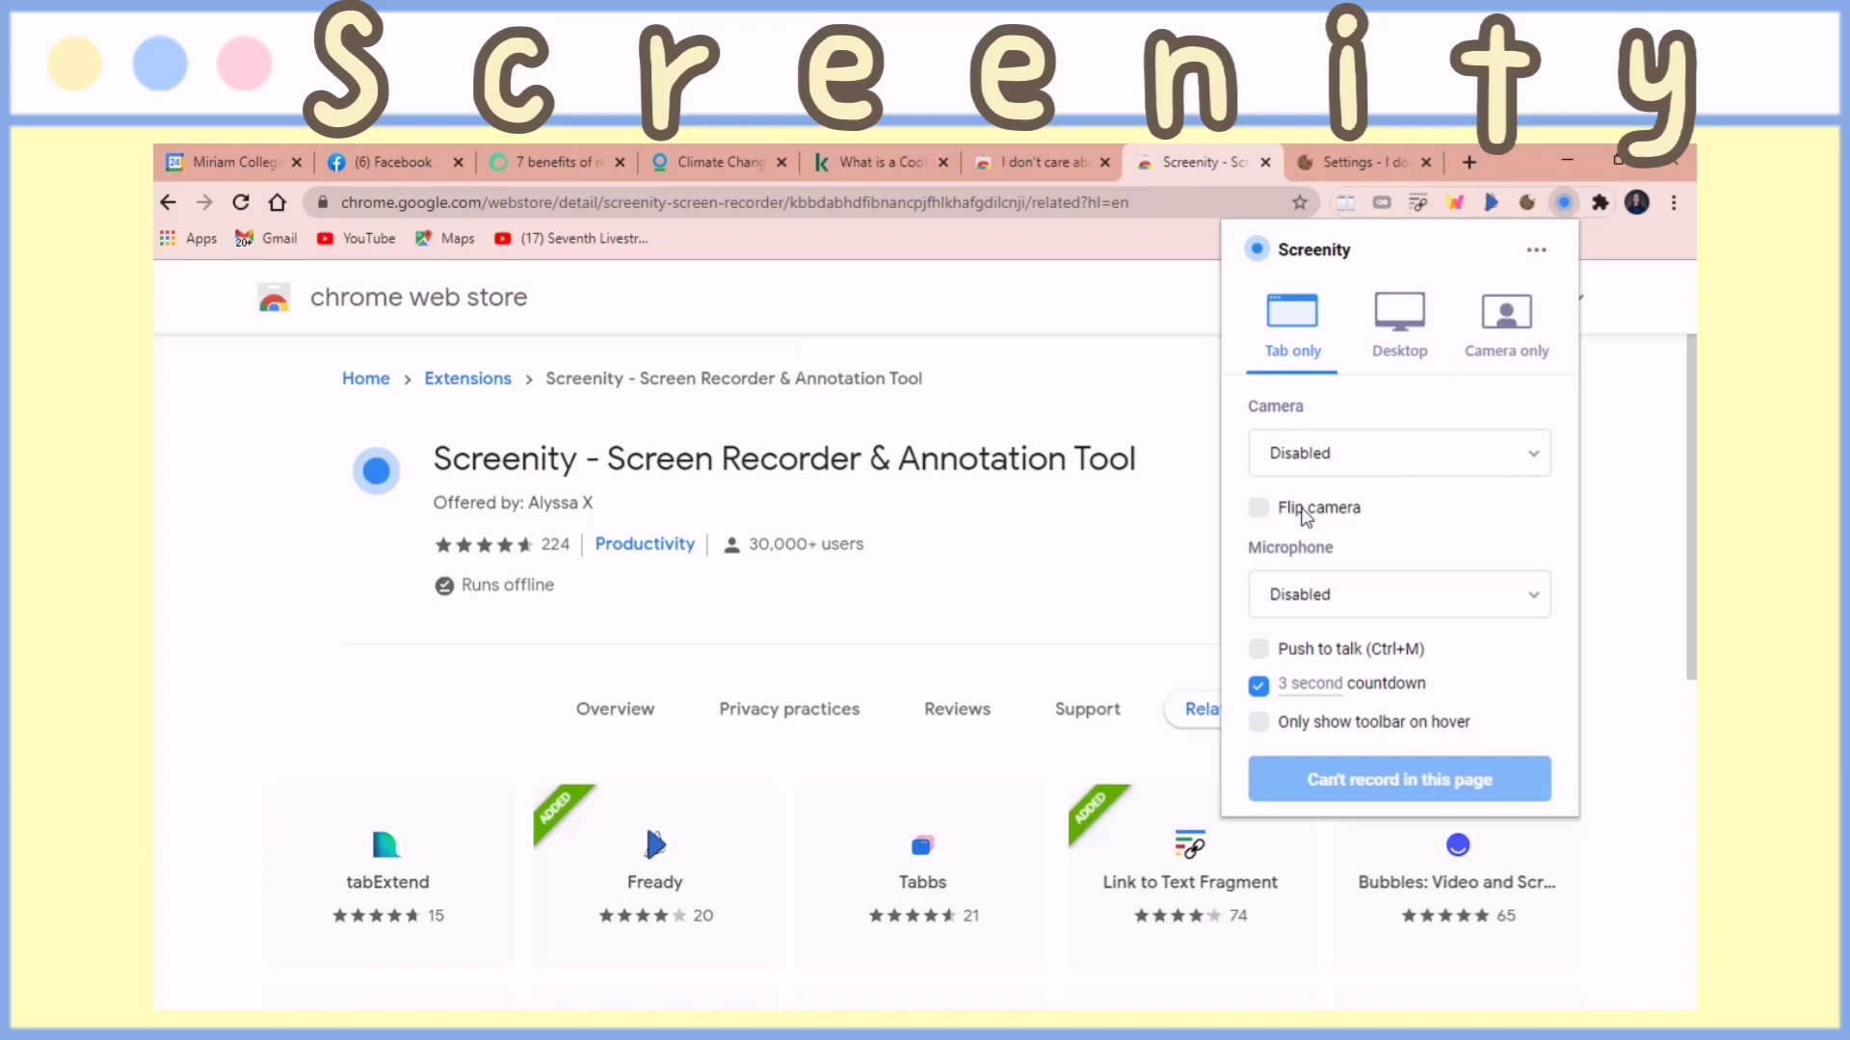
pyautogui.click(1321, 521)
pyautogui.click(1514, 609)
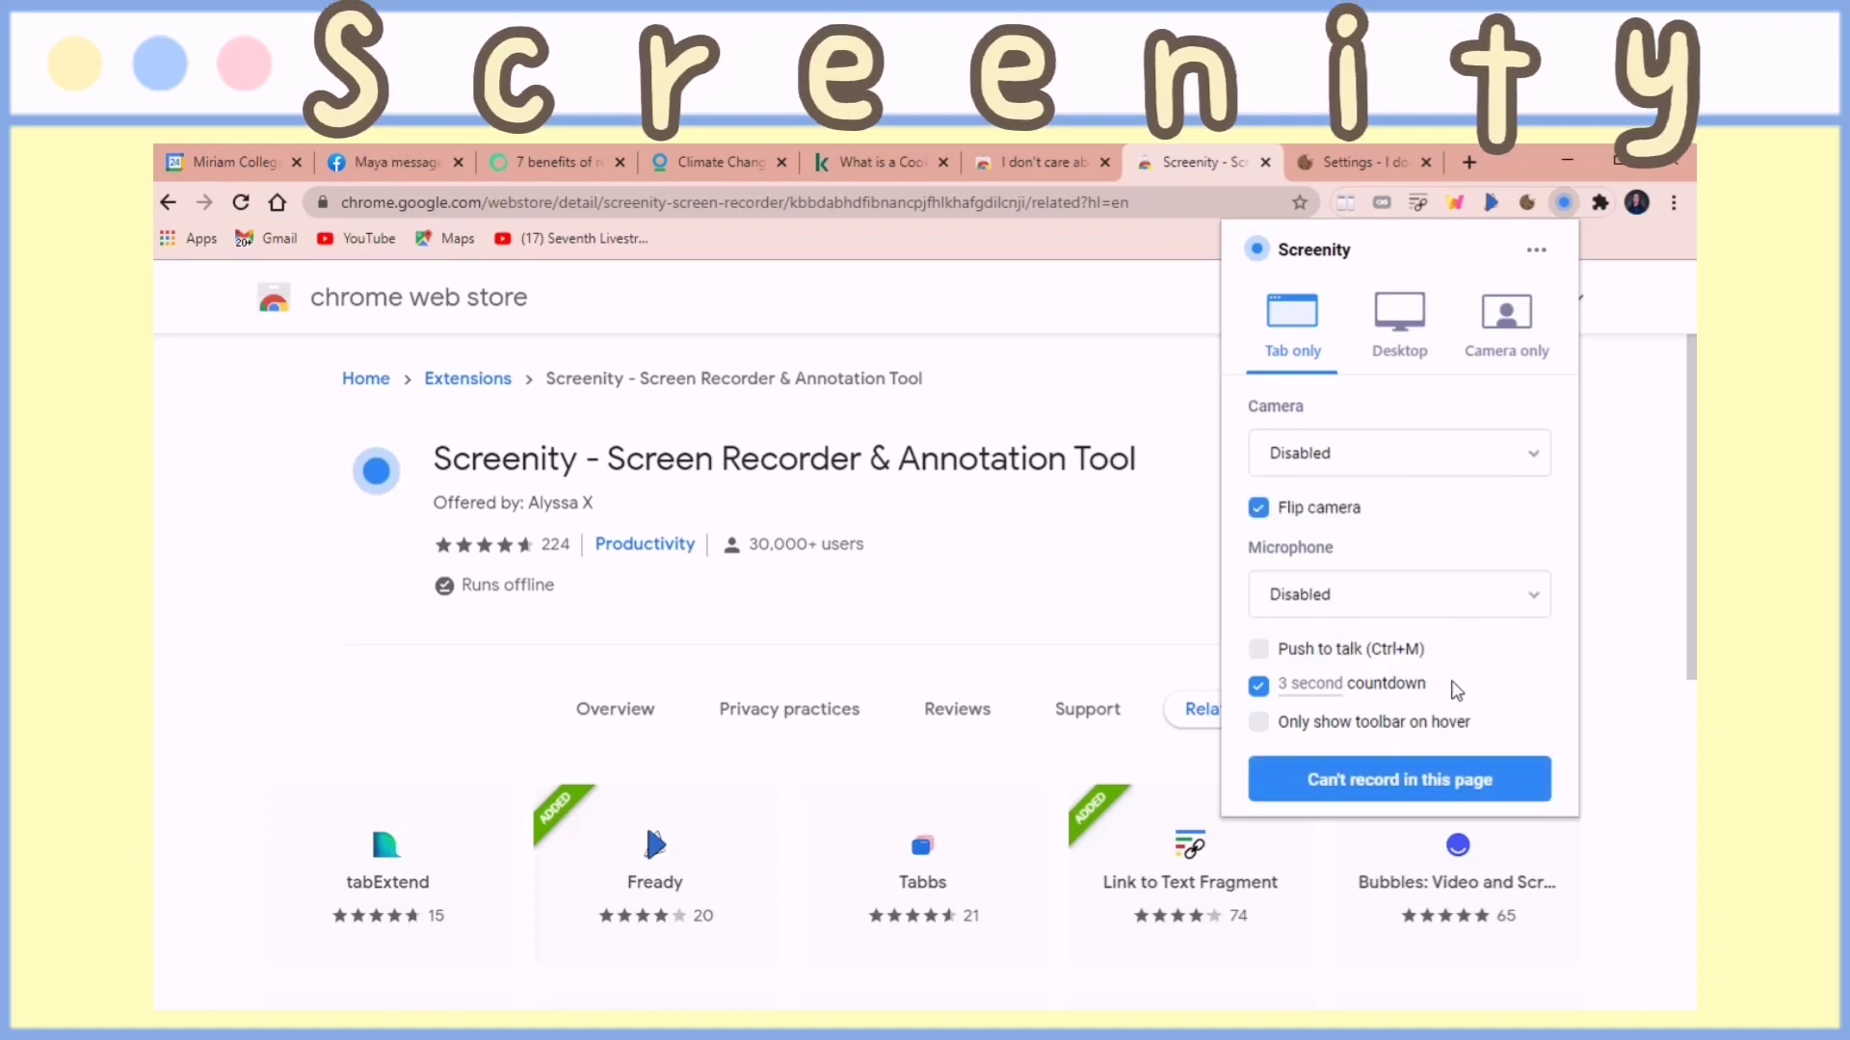
# - Open Screenity's recorder on the Climate Change article, allowing camera and microphone access
pyautogui.click(872, 162)
pyautogui.click(744, 165)
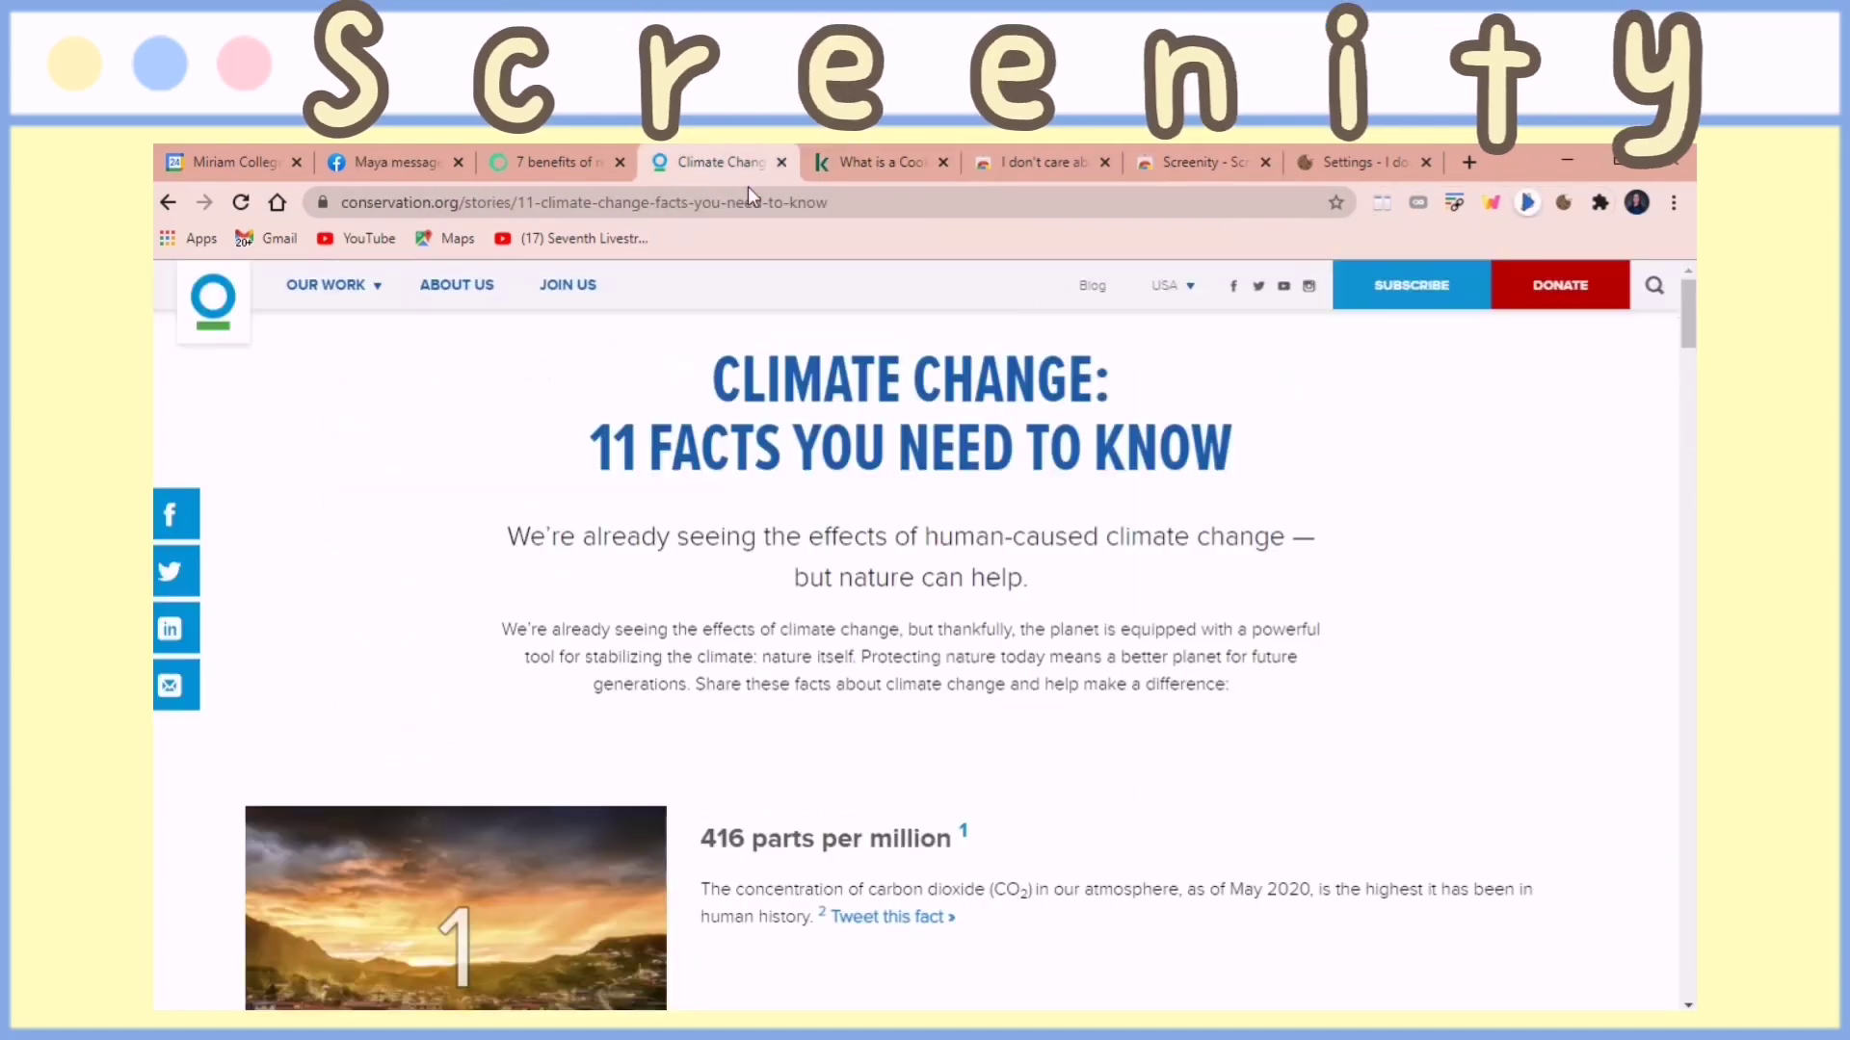
pyautogui.click(1599, 203)
pyautogui.click(1397, 546)
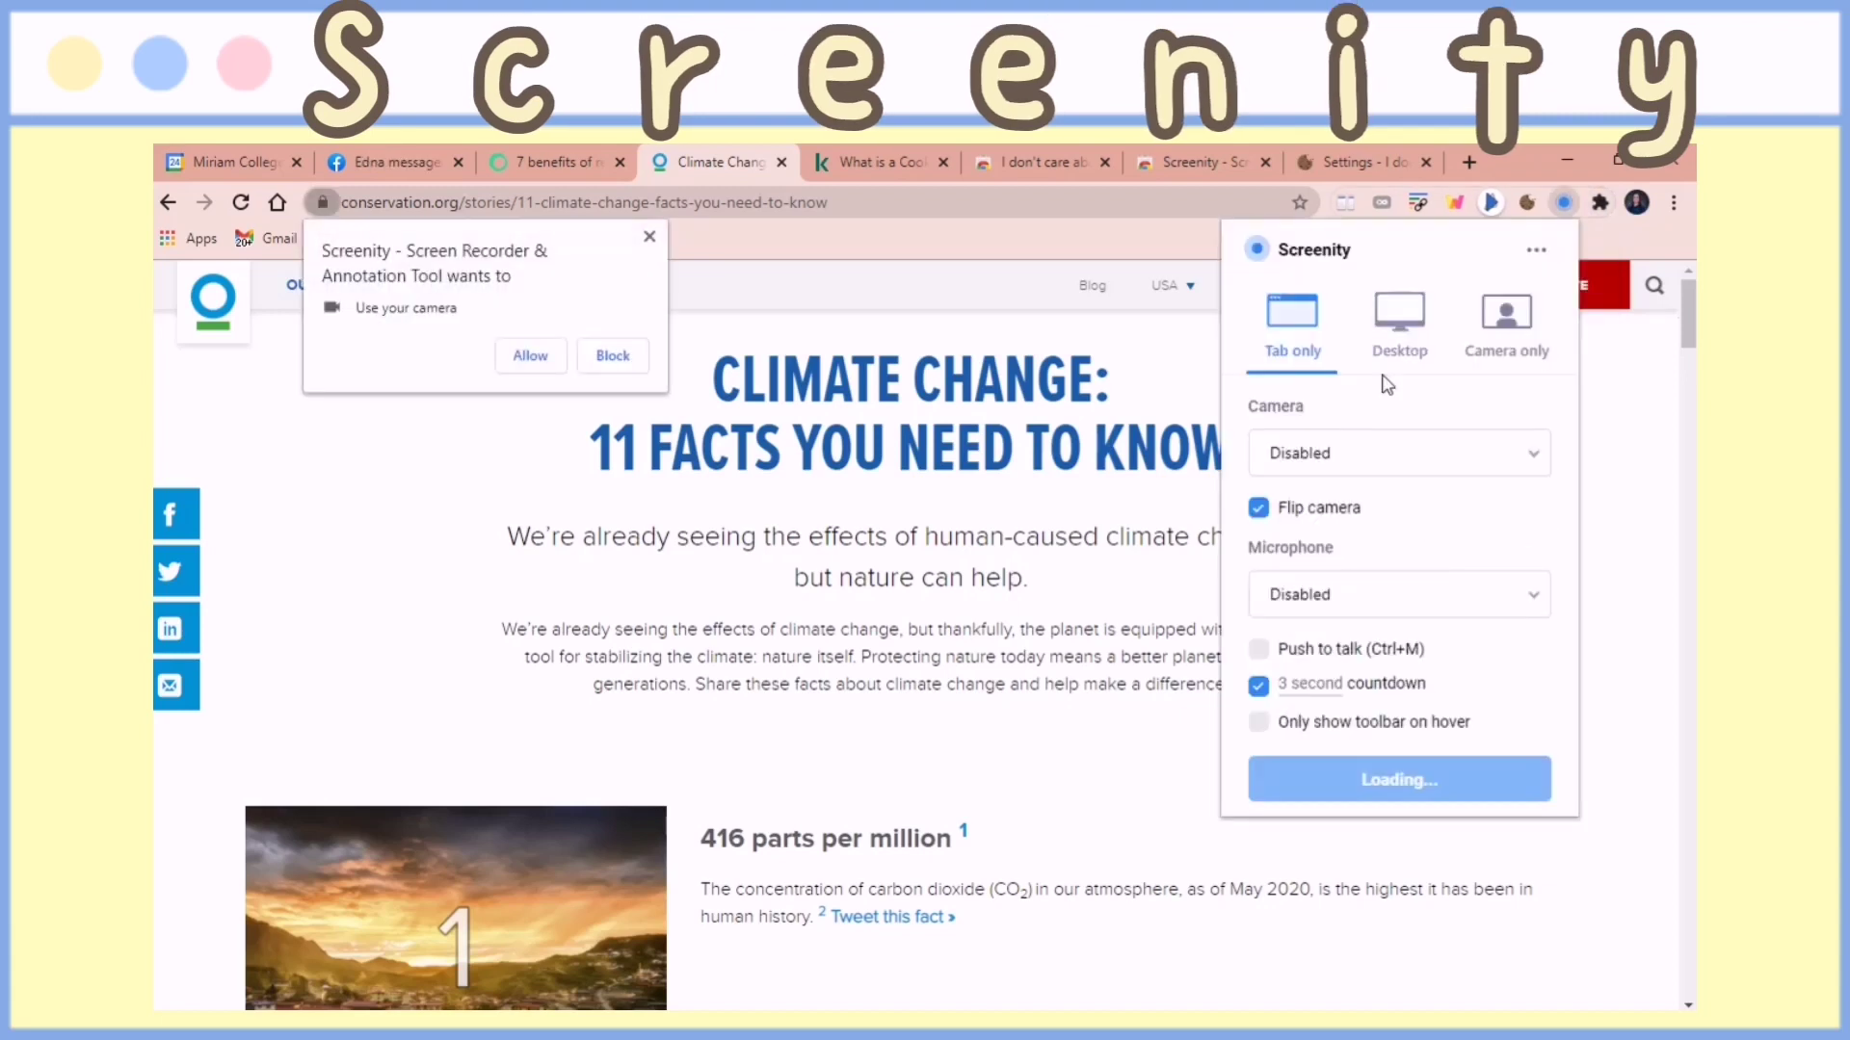
pyautogui.click(533, 359)
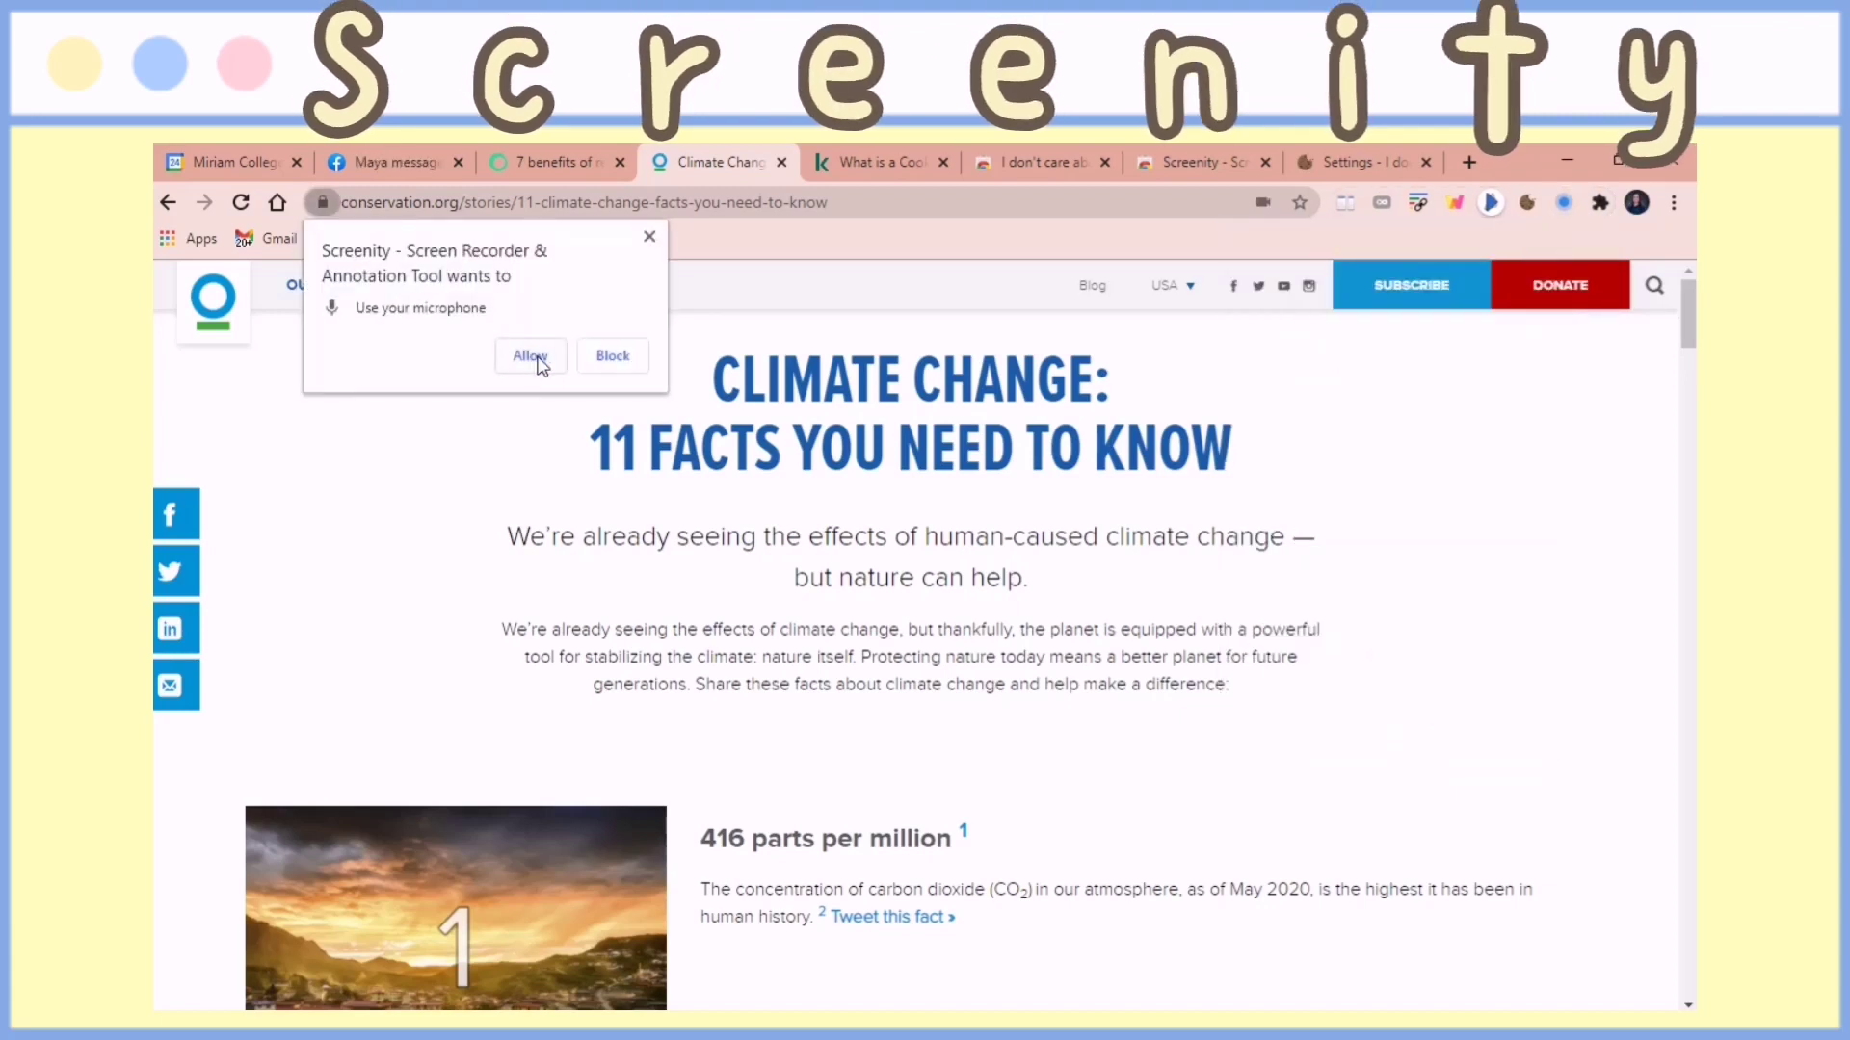
pyautogui.click(537, 364)
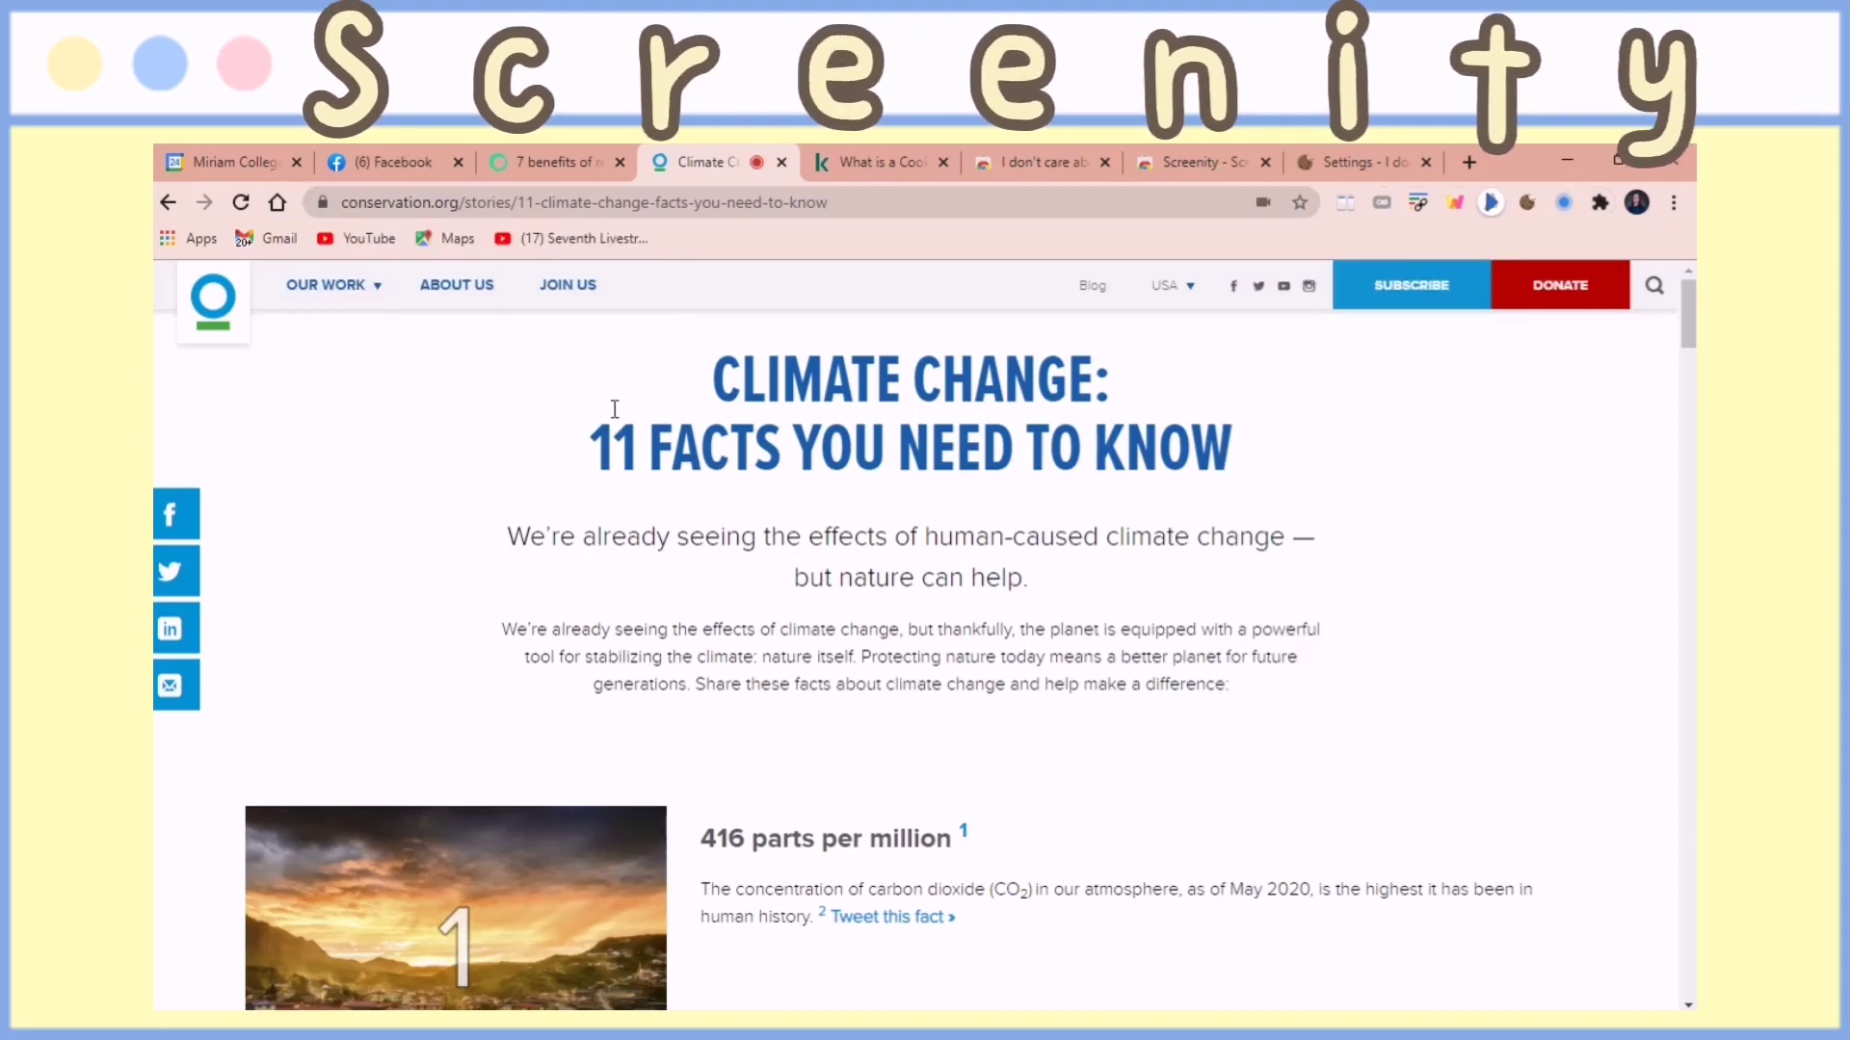
# - Set Screenity to Desktop recording mode with the UVC Camera (12d1:4321) as camera source
pyautogui.scroll(-5, 614, 408)
pyautogui.scroll(5, 202, 318)
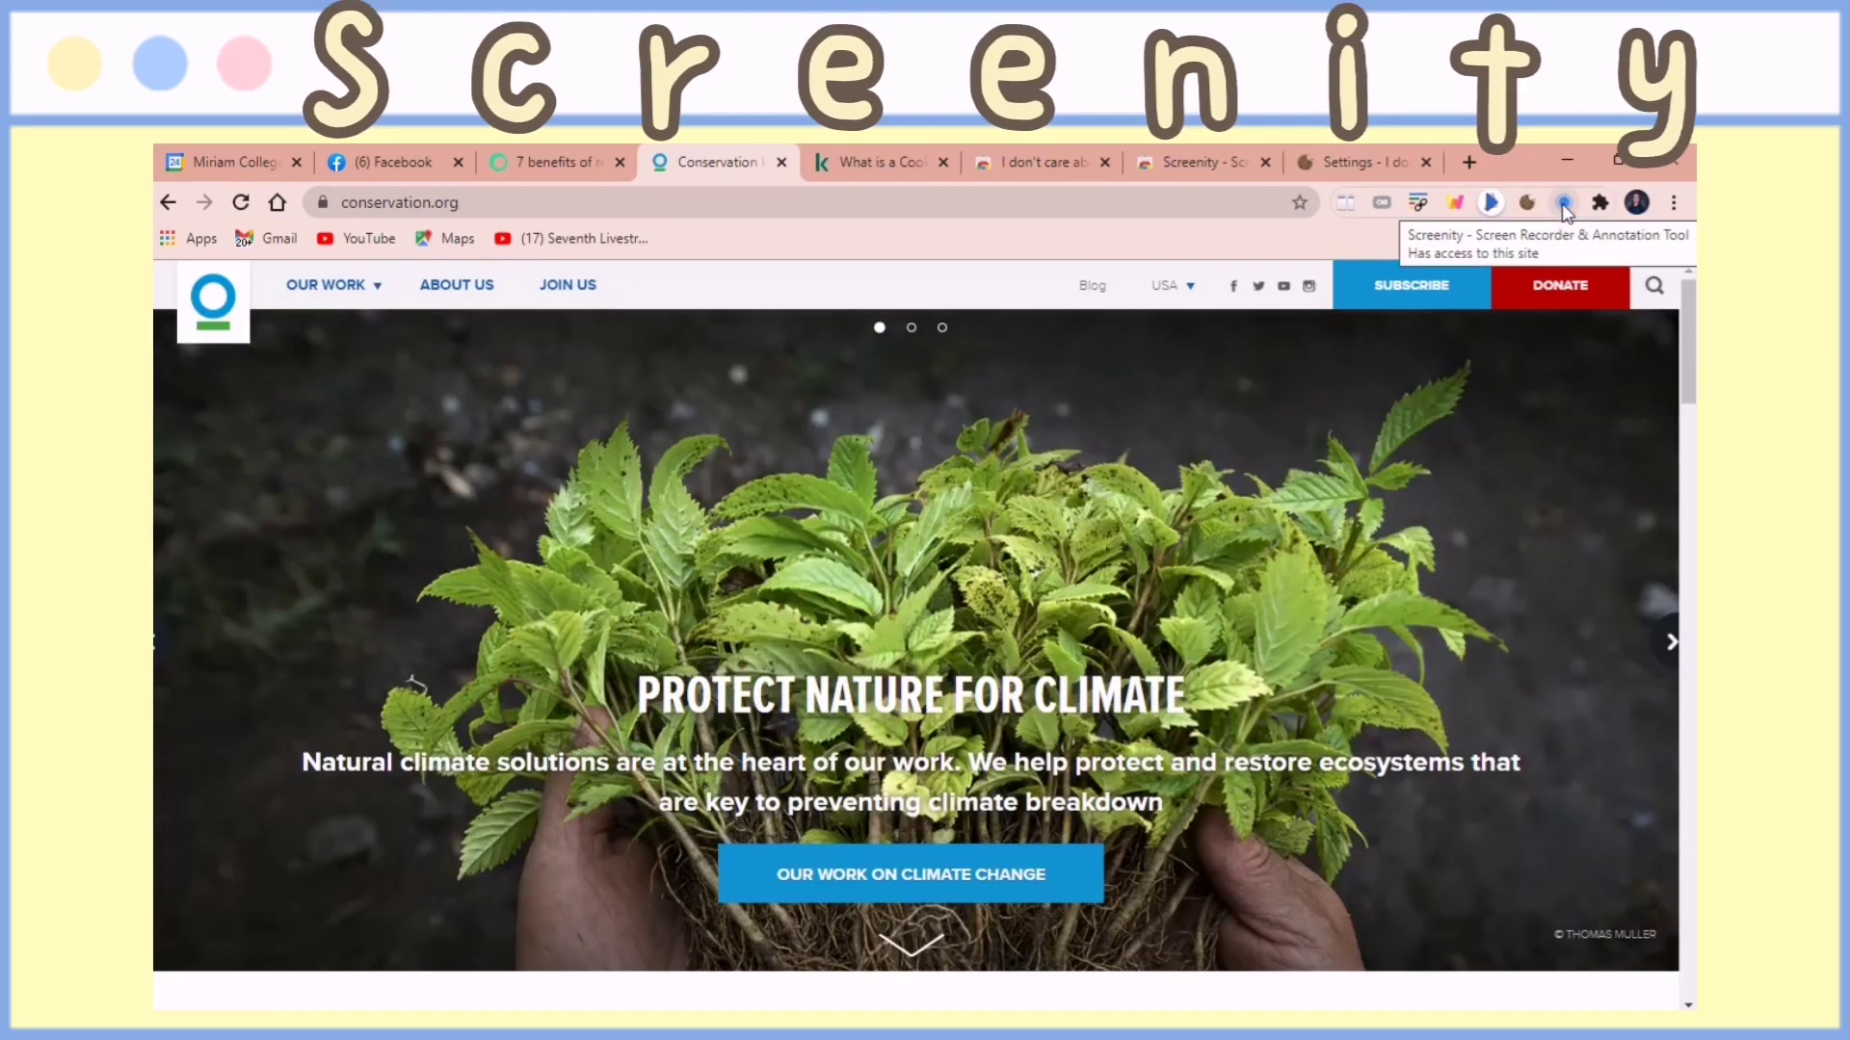
pyautogui.click(1563, 203)
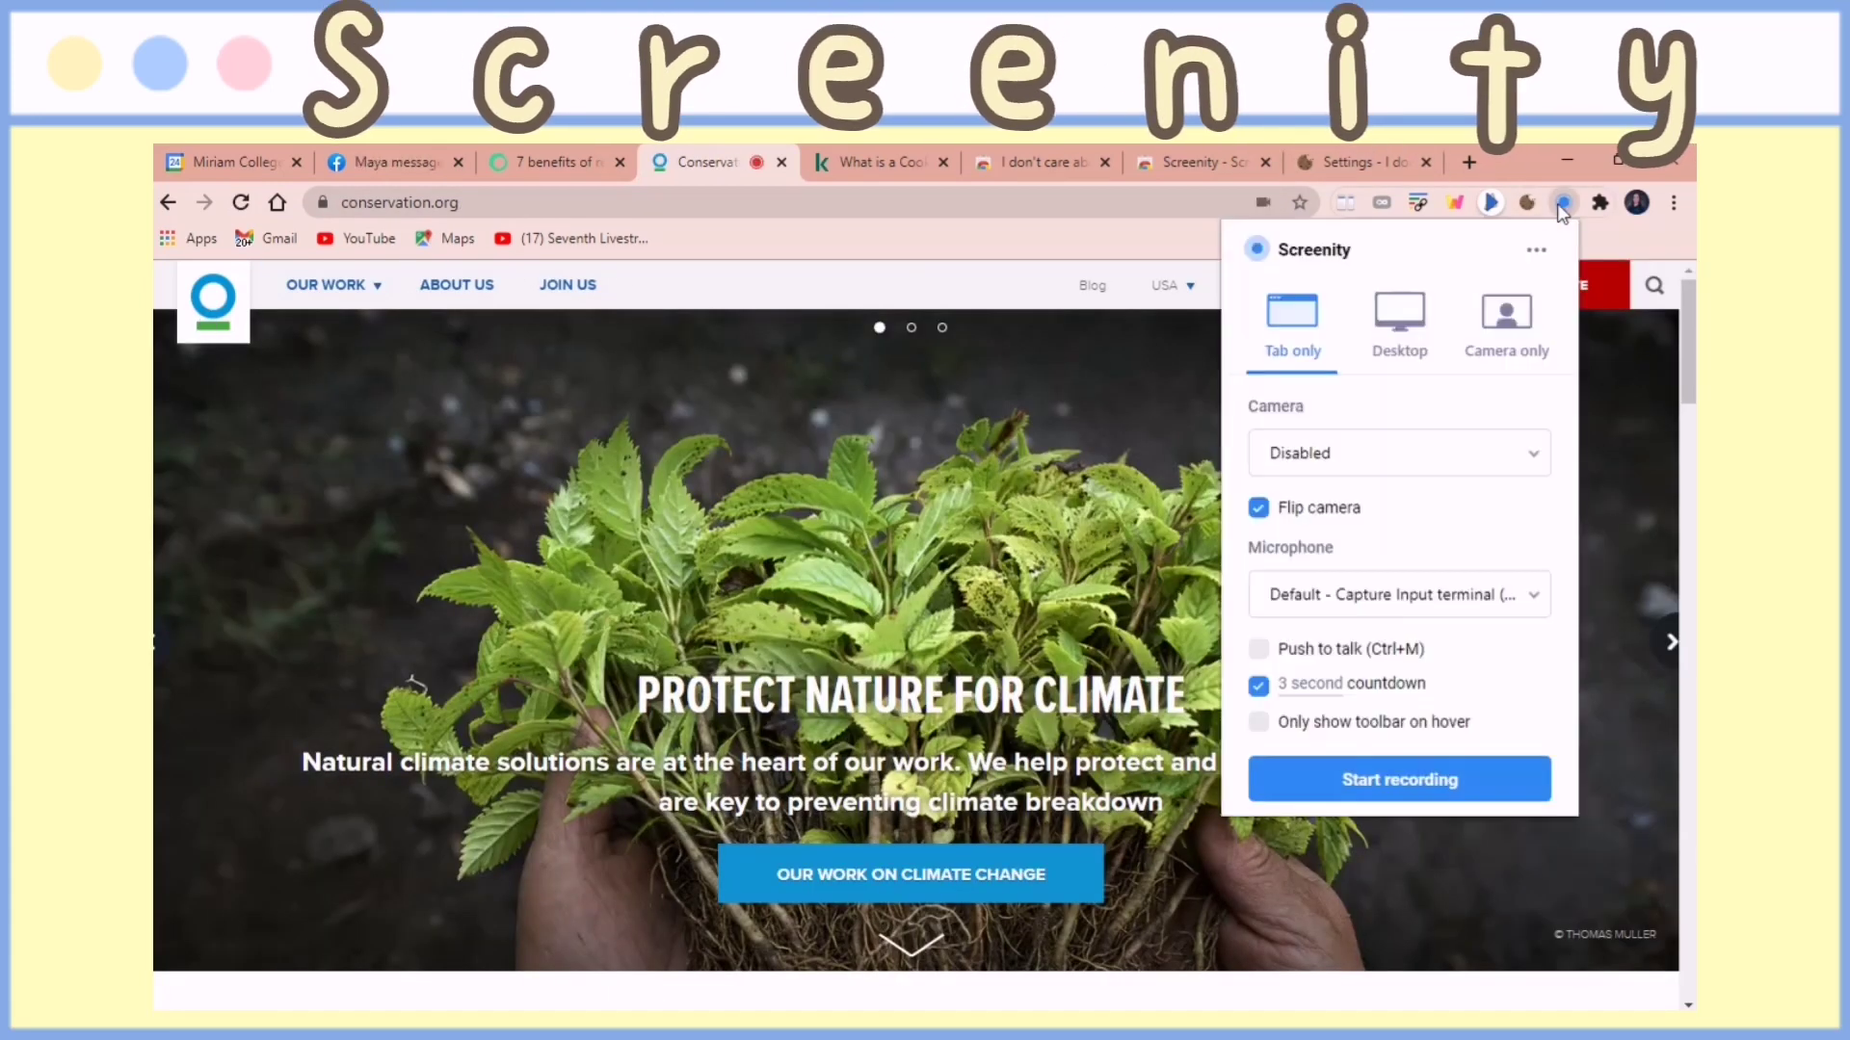
pyautogui.click(1398, 335)
pyautogui.click(1489, 452)
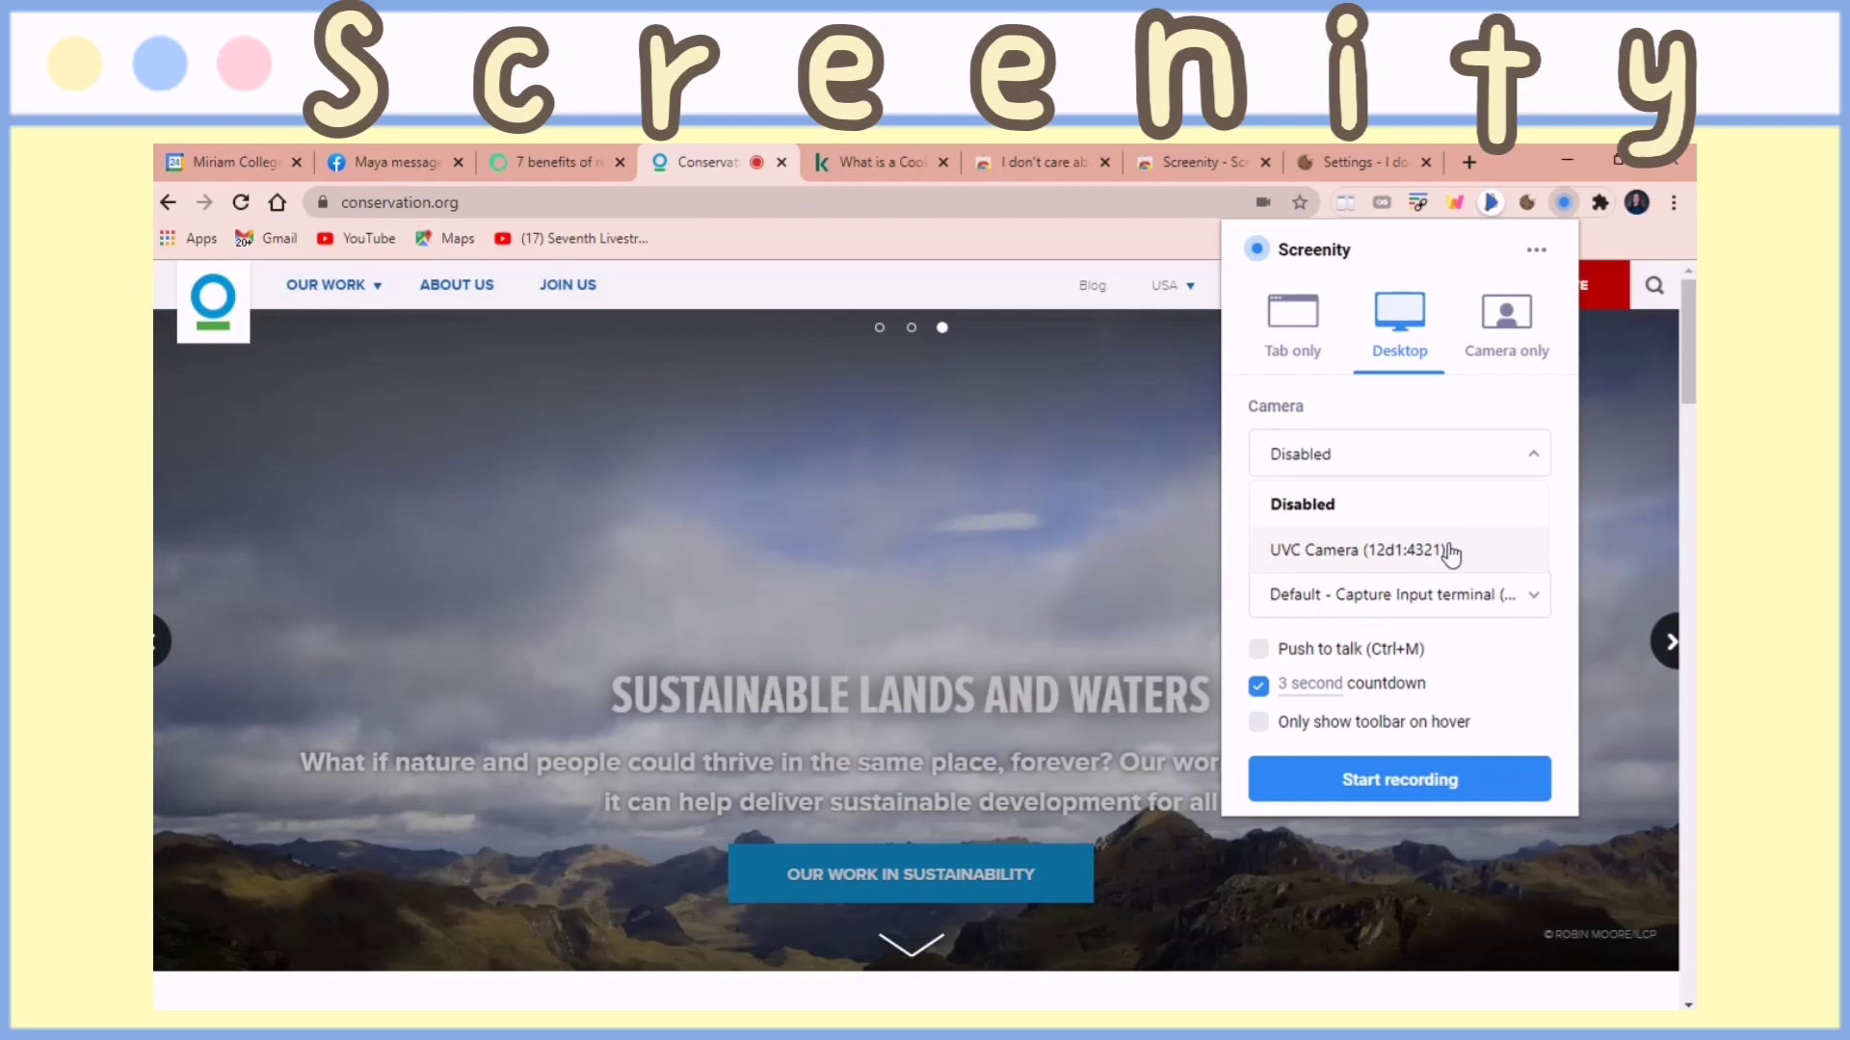
pyautogui.click(1445, 549)
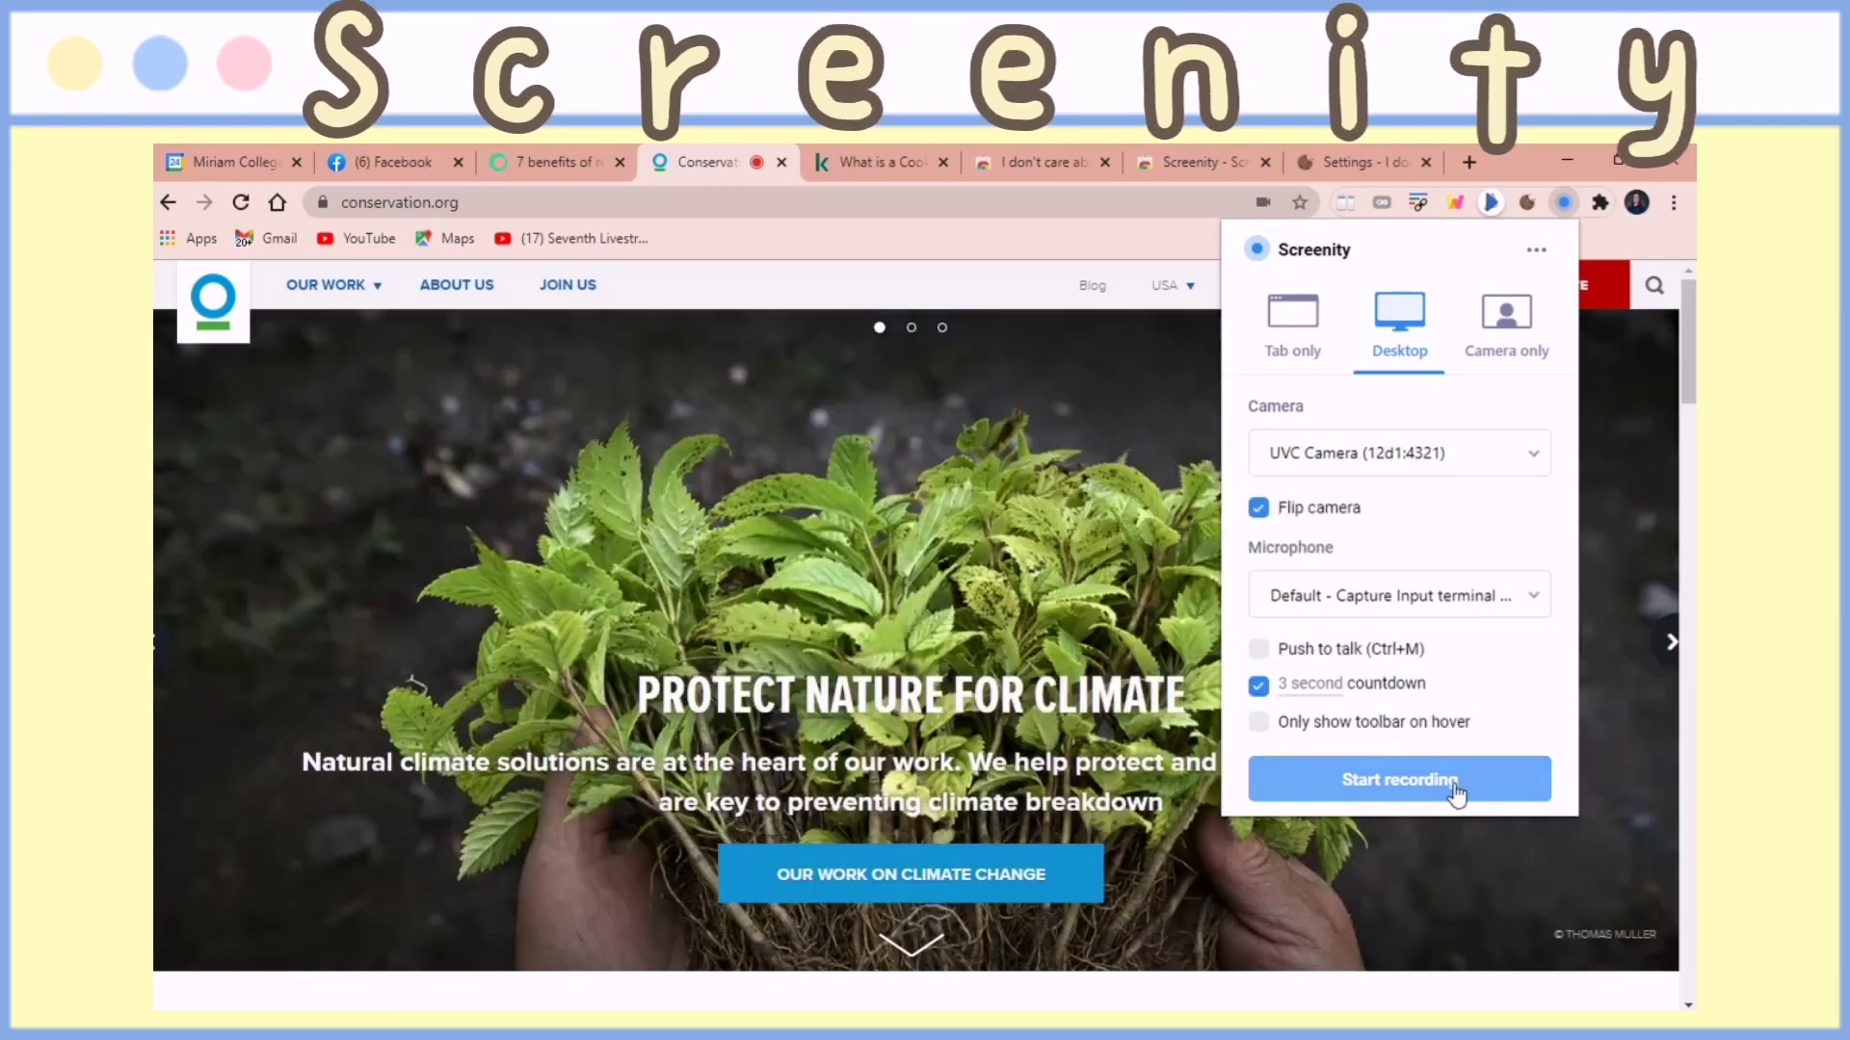
# - Start a Screenity recording that shares your entire screen
pyautogui.click(1457, 782)
pyautogui.click(935, 412)
pyautogui.click(1154, 408)
pyautogui.click(705, 407)
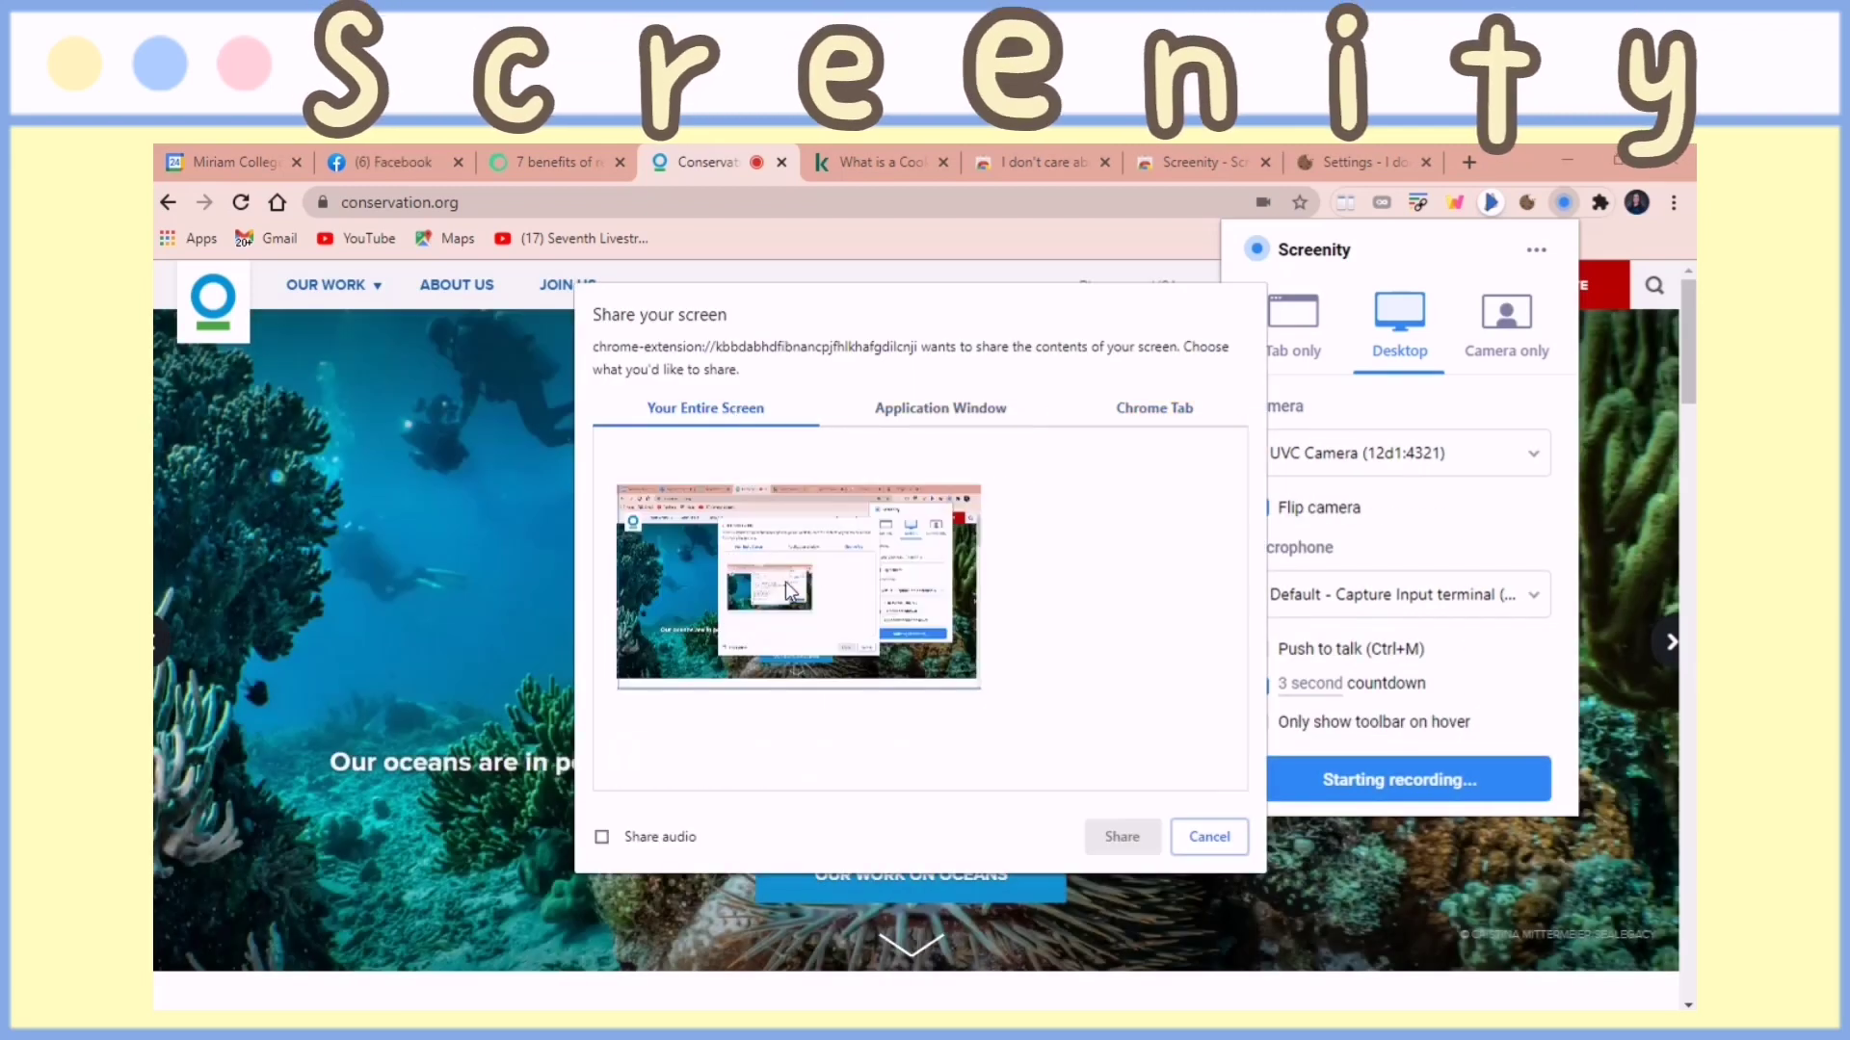
pyautogui.click(784, 581)
pyautogui.click(1121, 836)
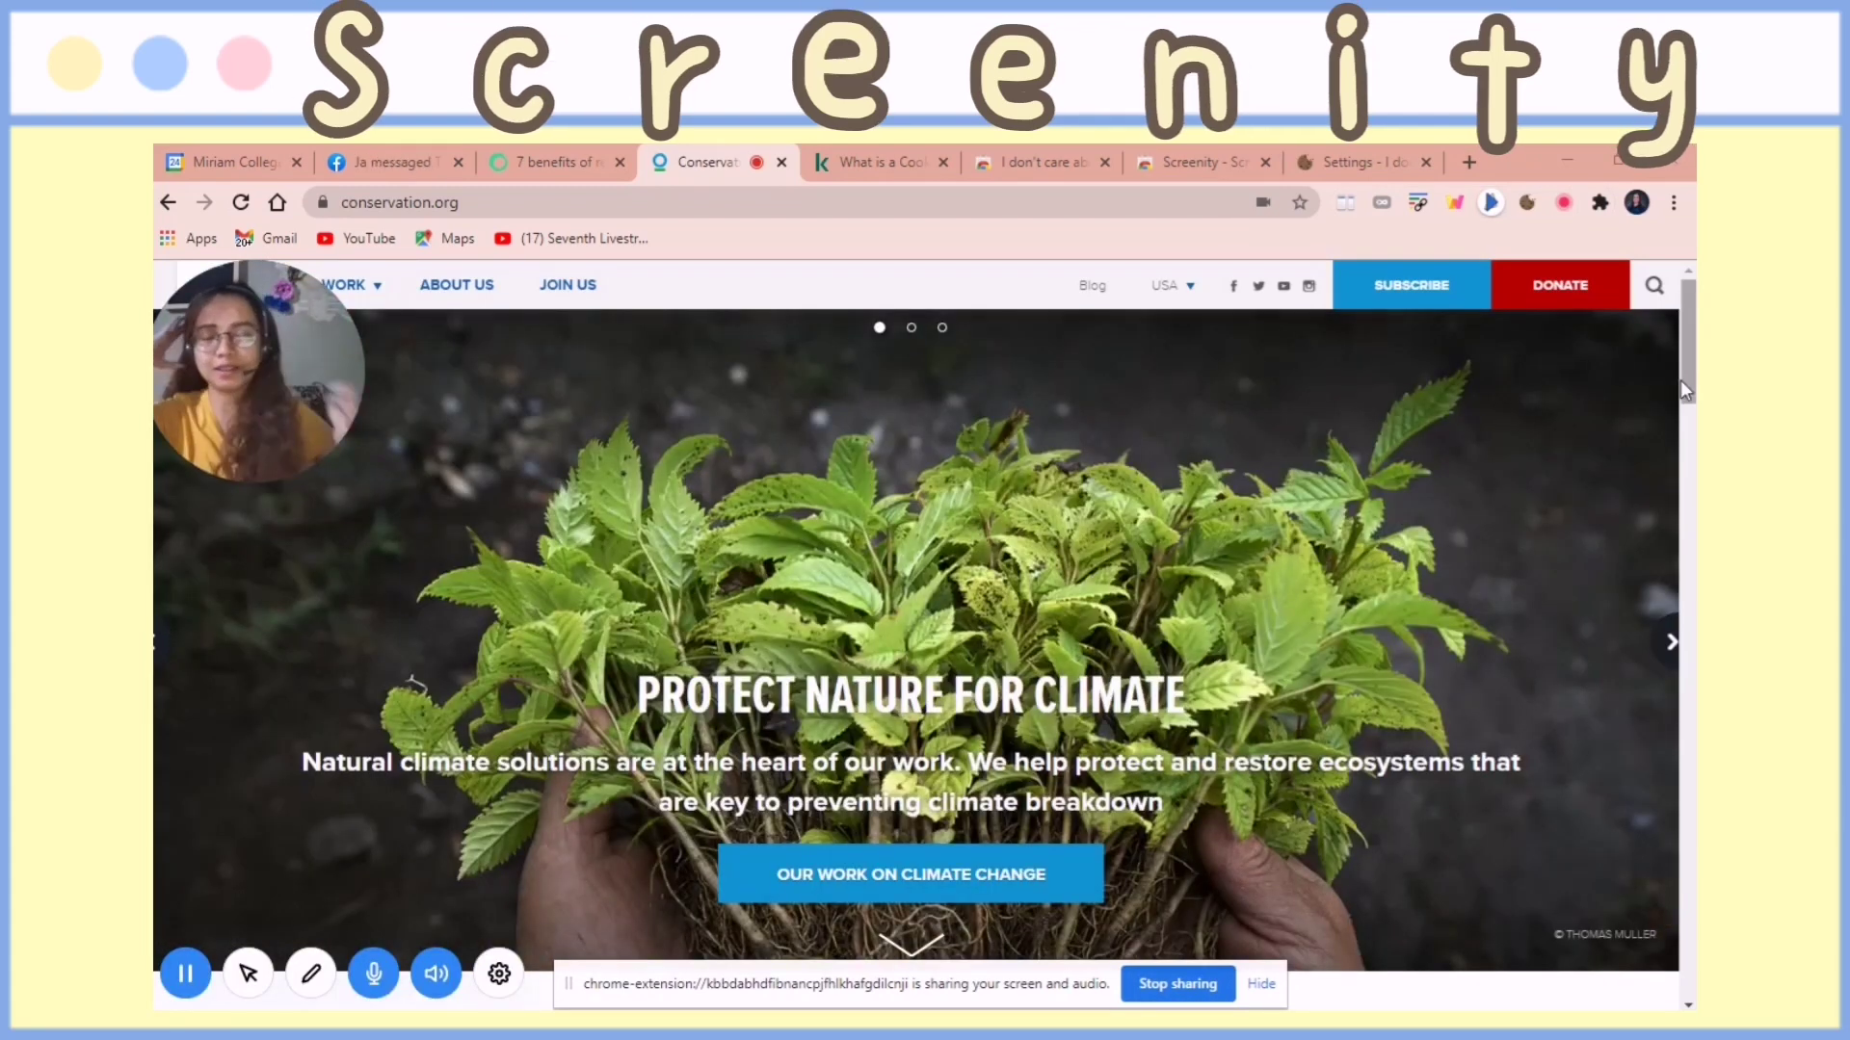
# - Browse the conservation.org homepage, then stop the recording and open it for editing
pyautogui.scroll(-1, 1693, 332)
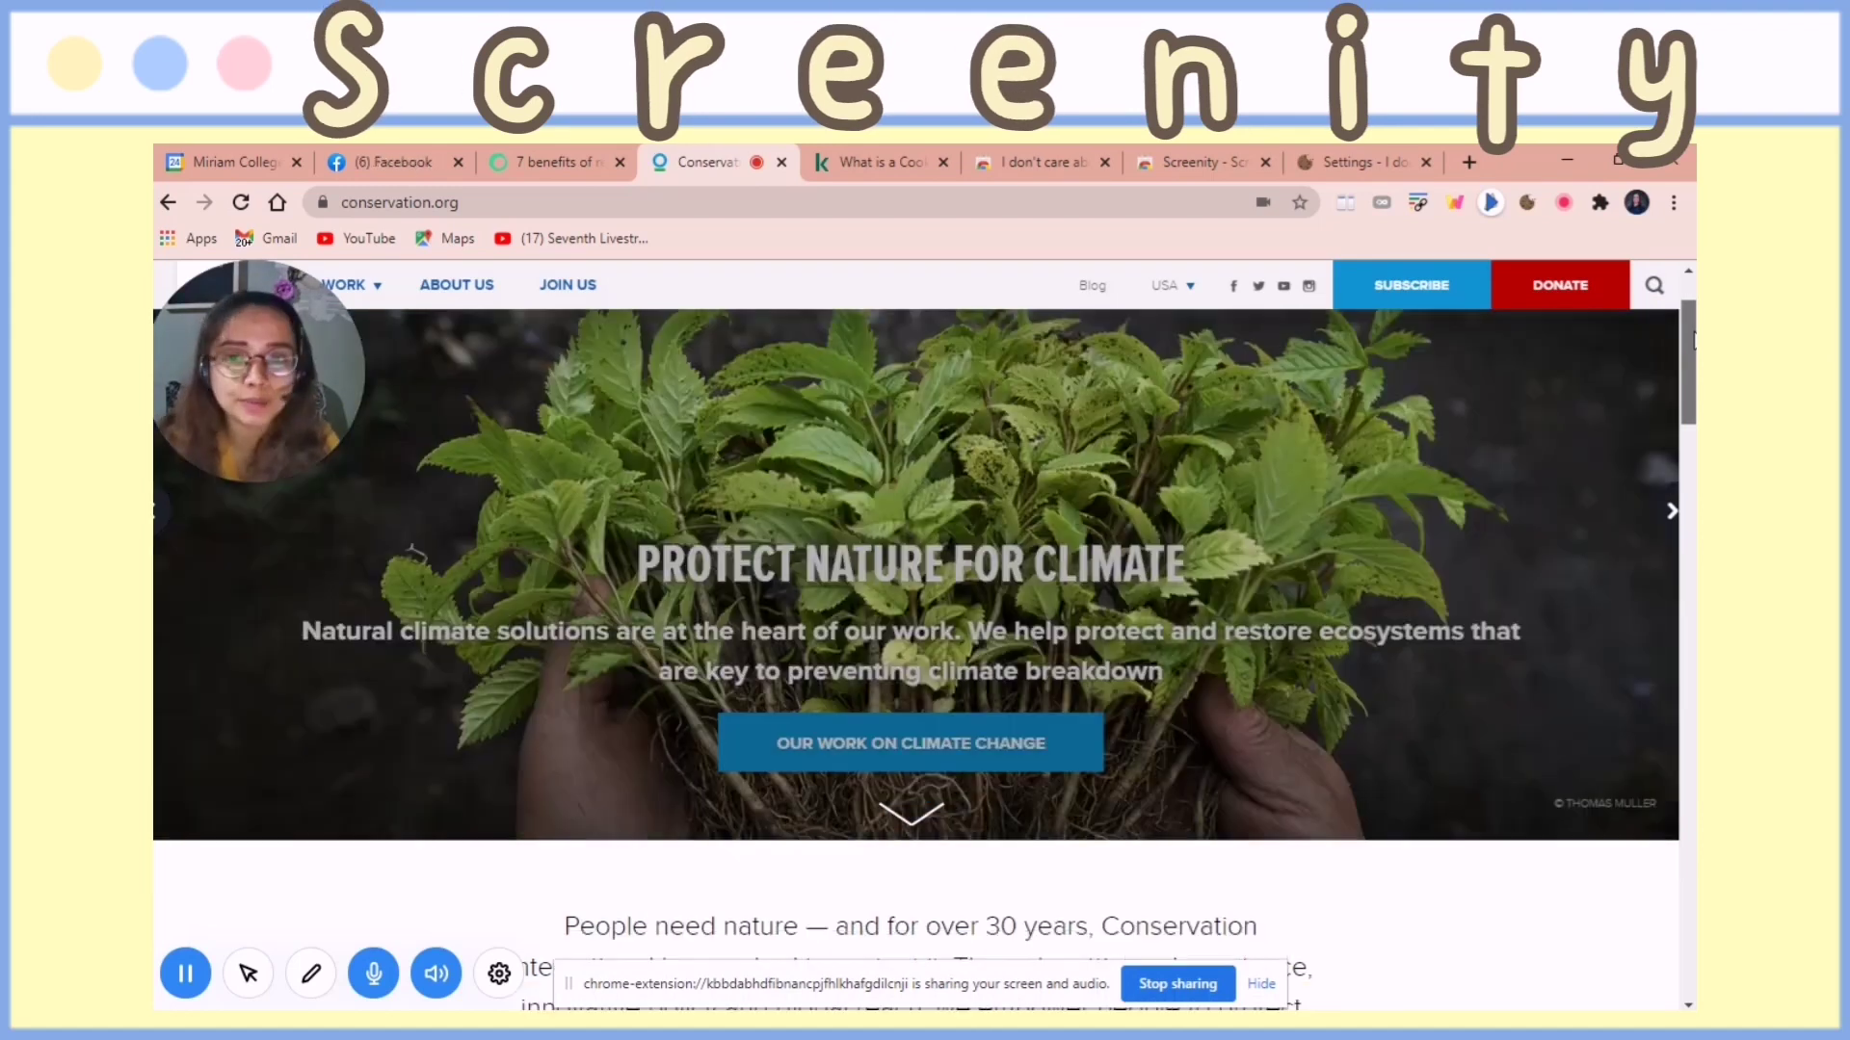
pyautogui.moveTo(1693, 332); pyautogui.dragTo(1691, 362)
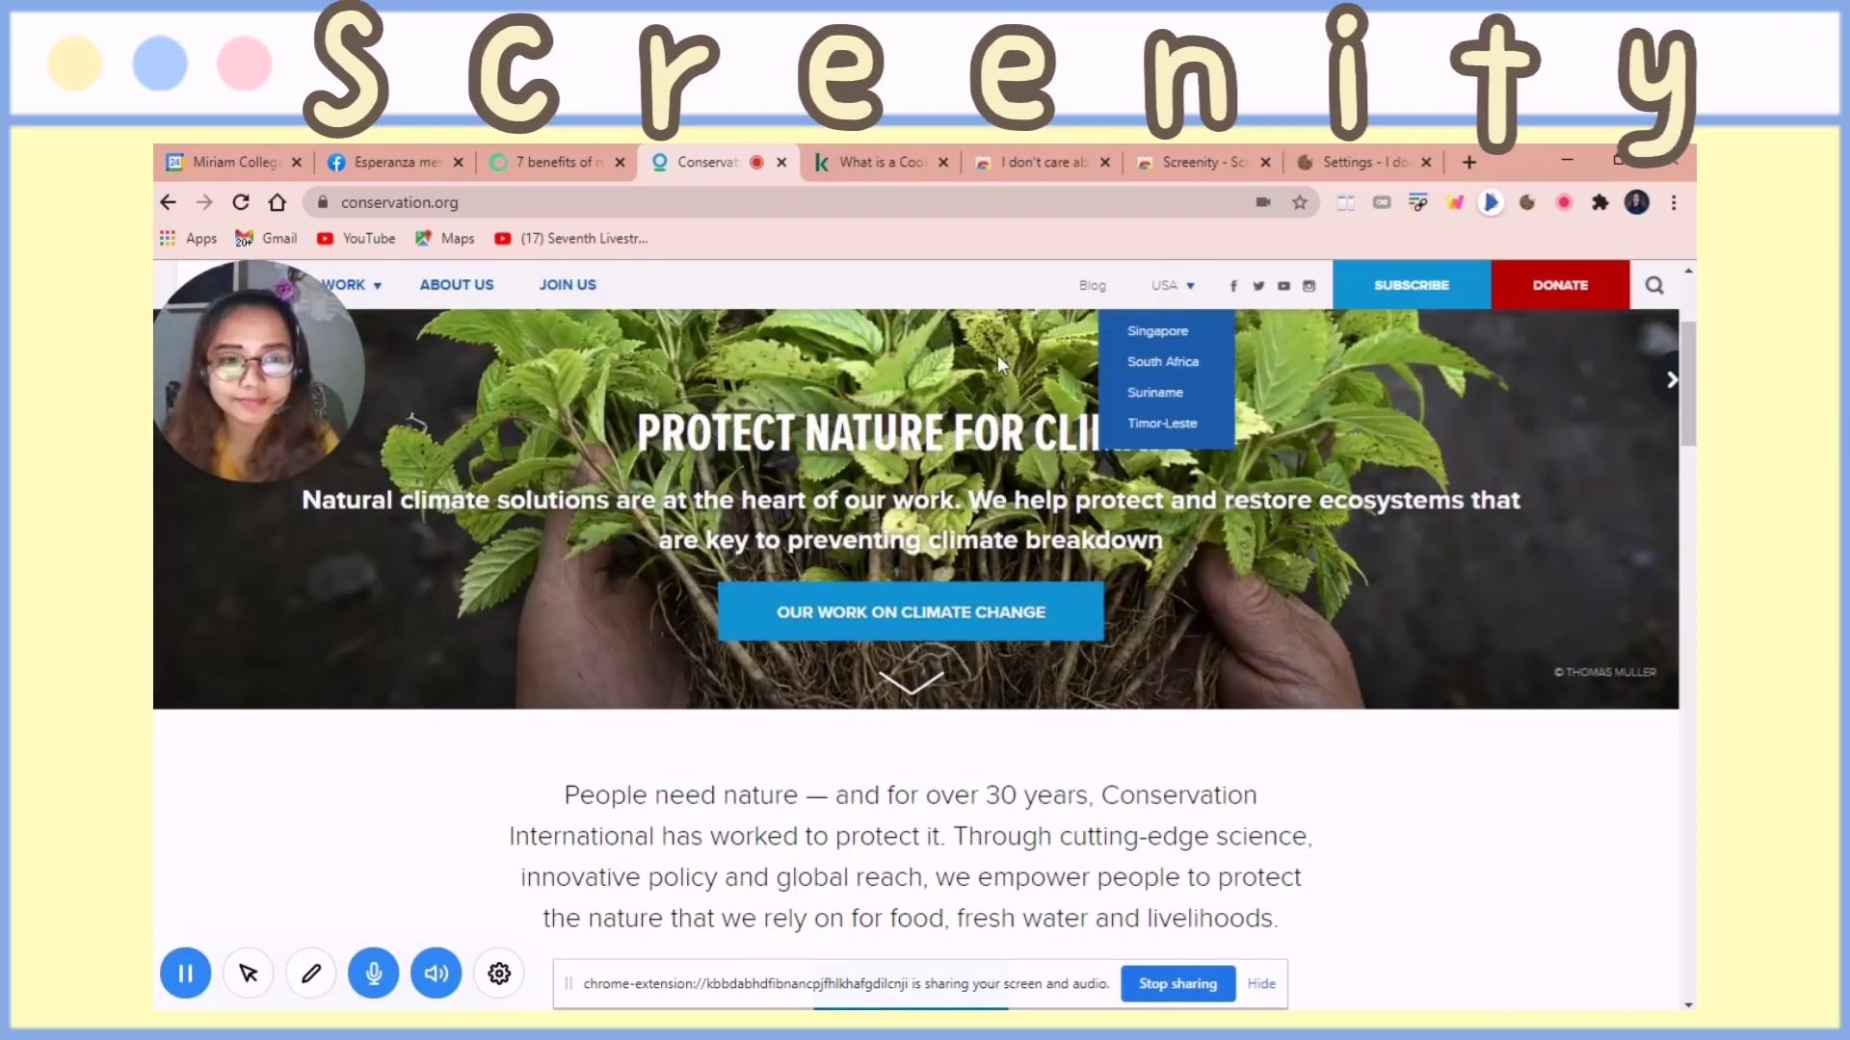
pyautogui.click(1566, 205)
pyautogui.click(1395, 785)
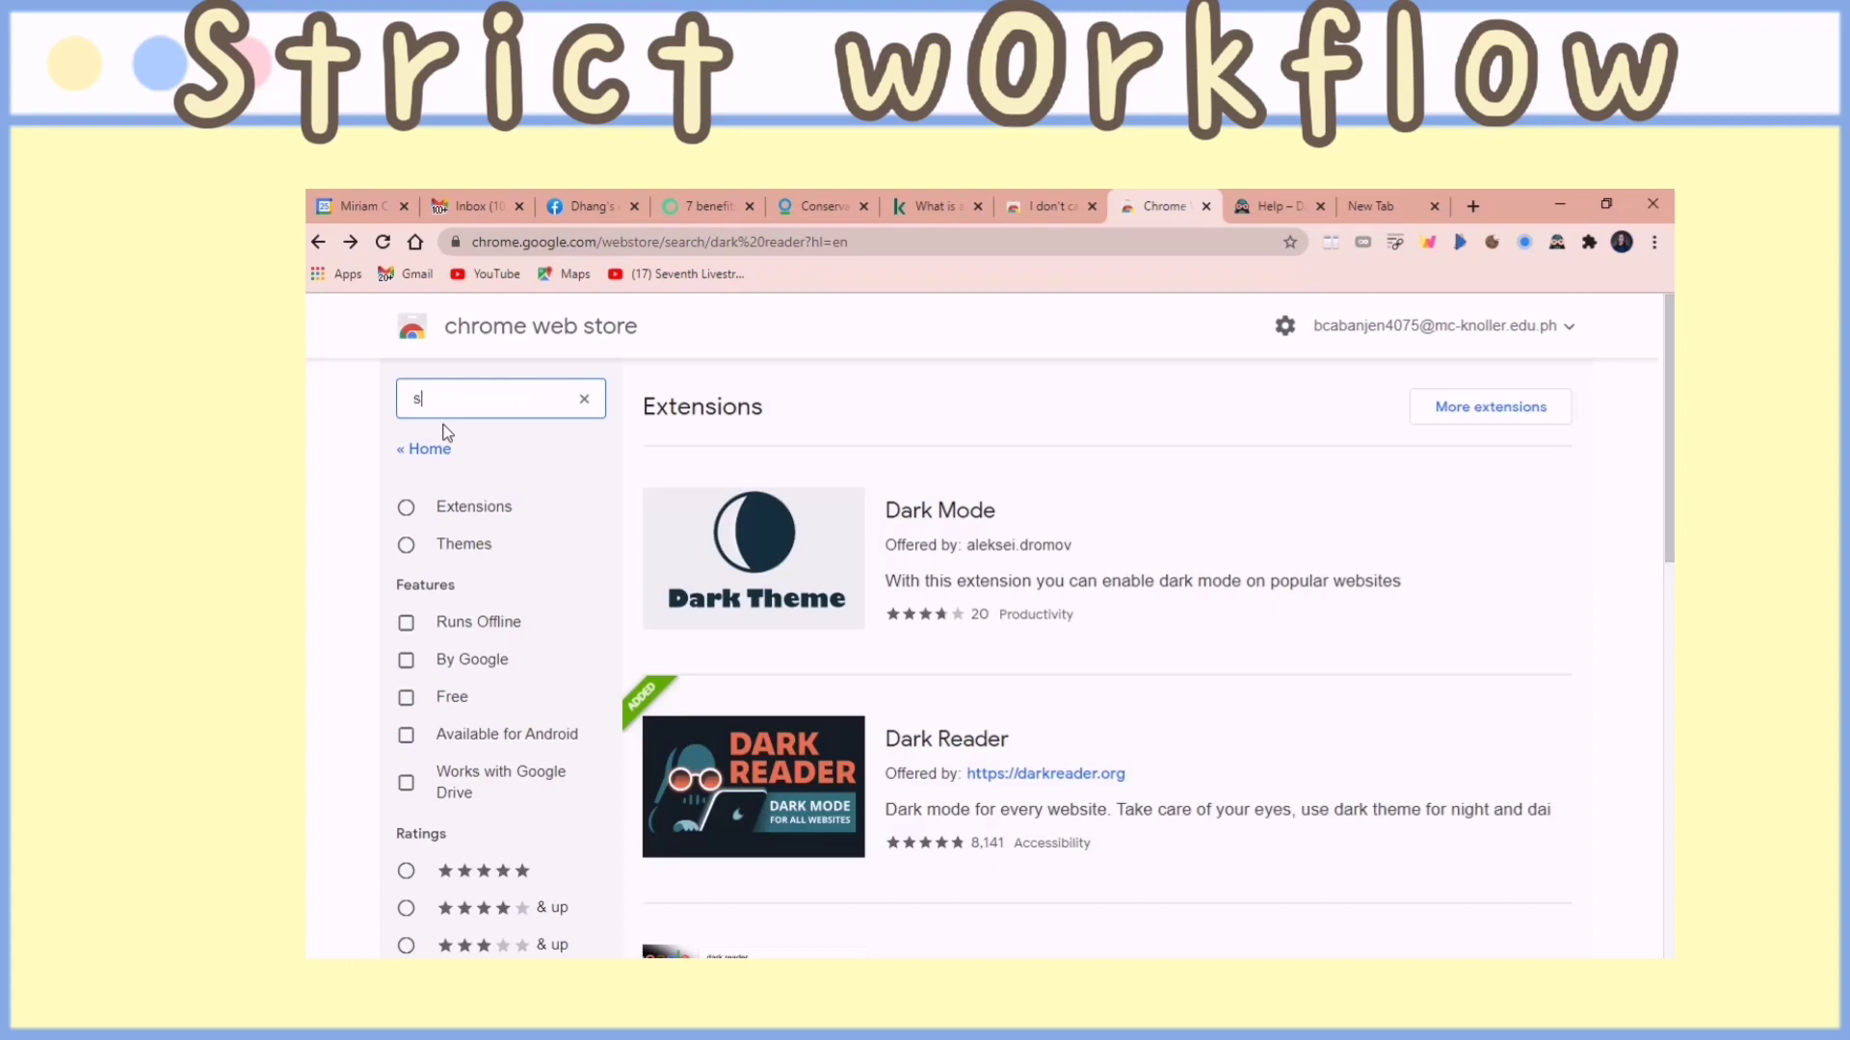
# - Search the Web Store for 'strict workflow' and add the Strict Workflow extension to Chrome
pyautogui.write('orkflow')
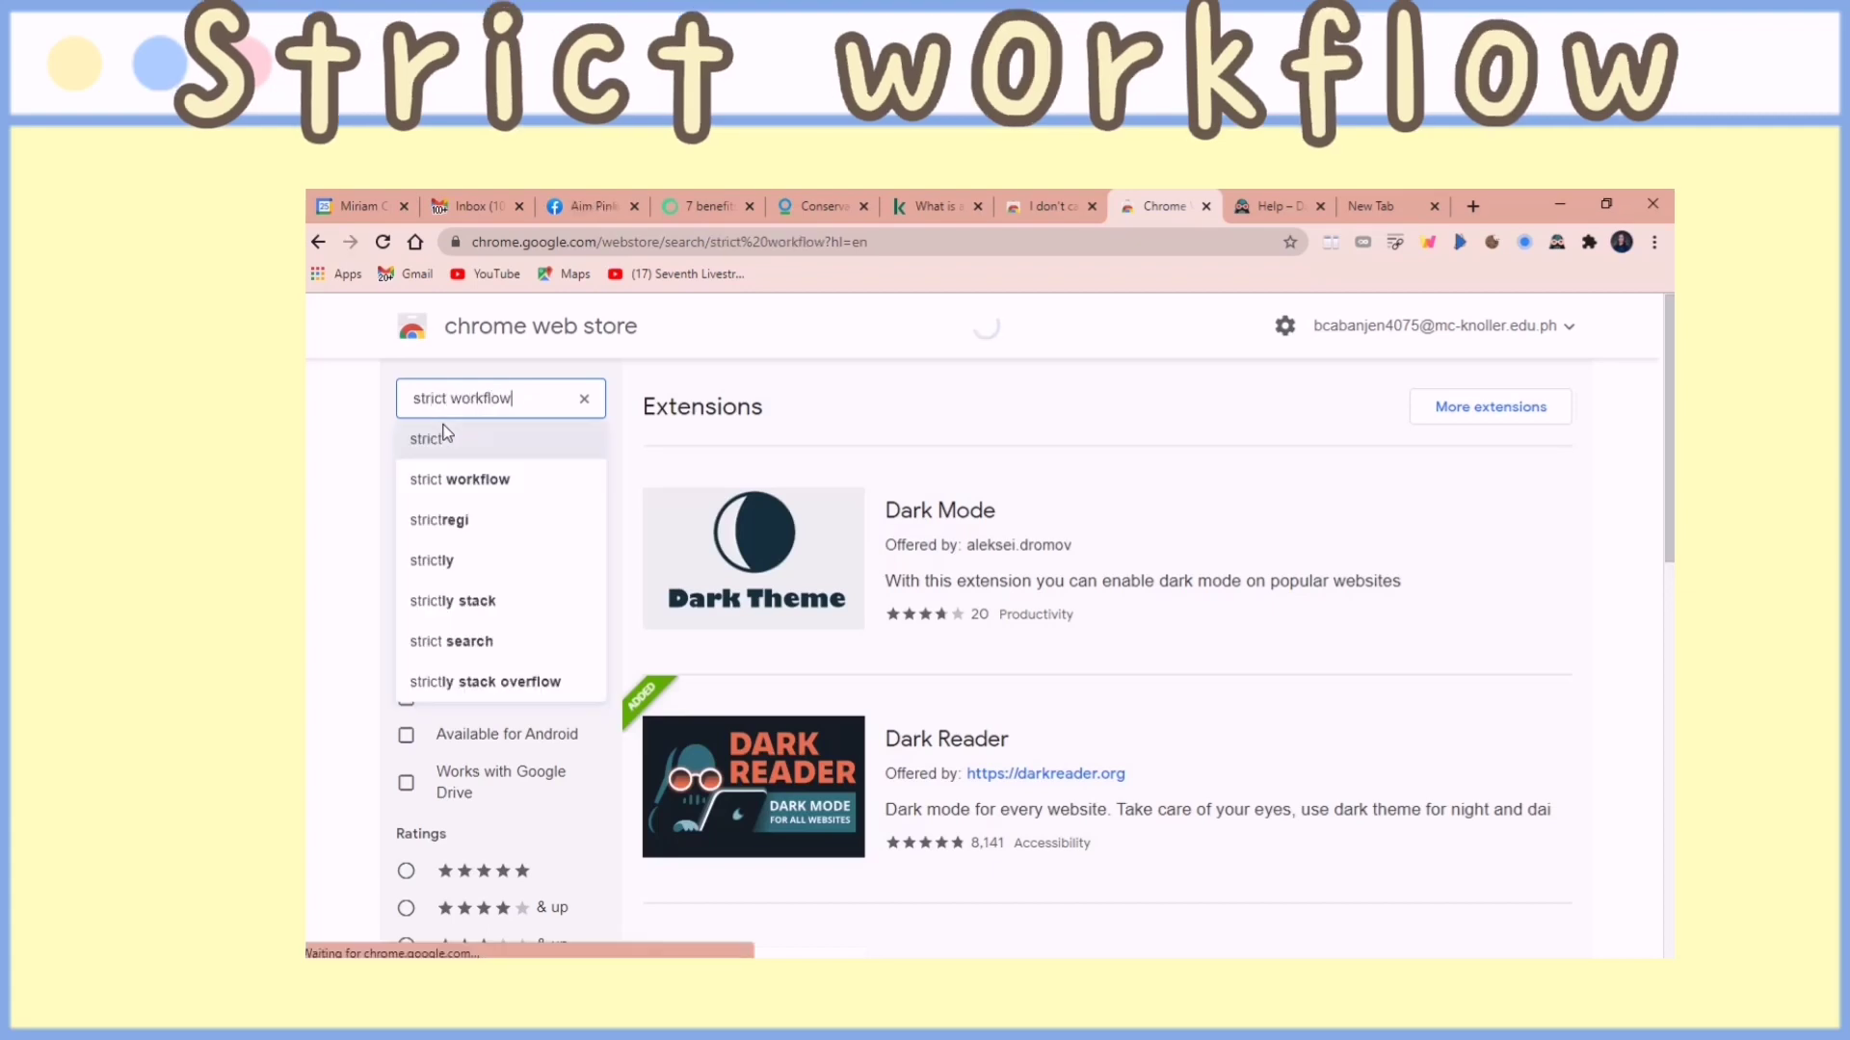
pyautogui.press('Return')
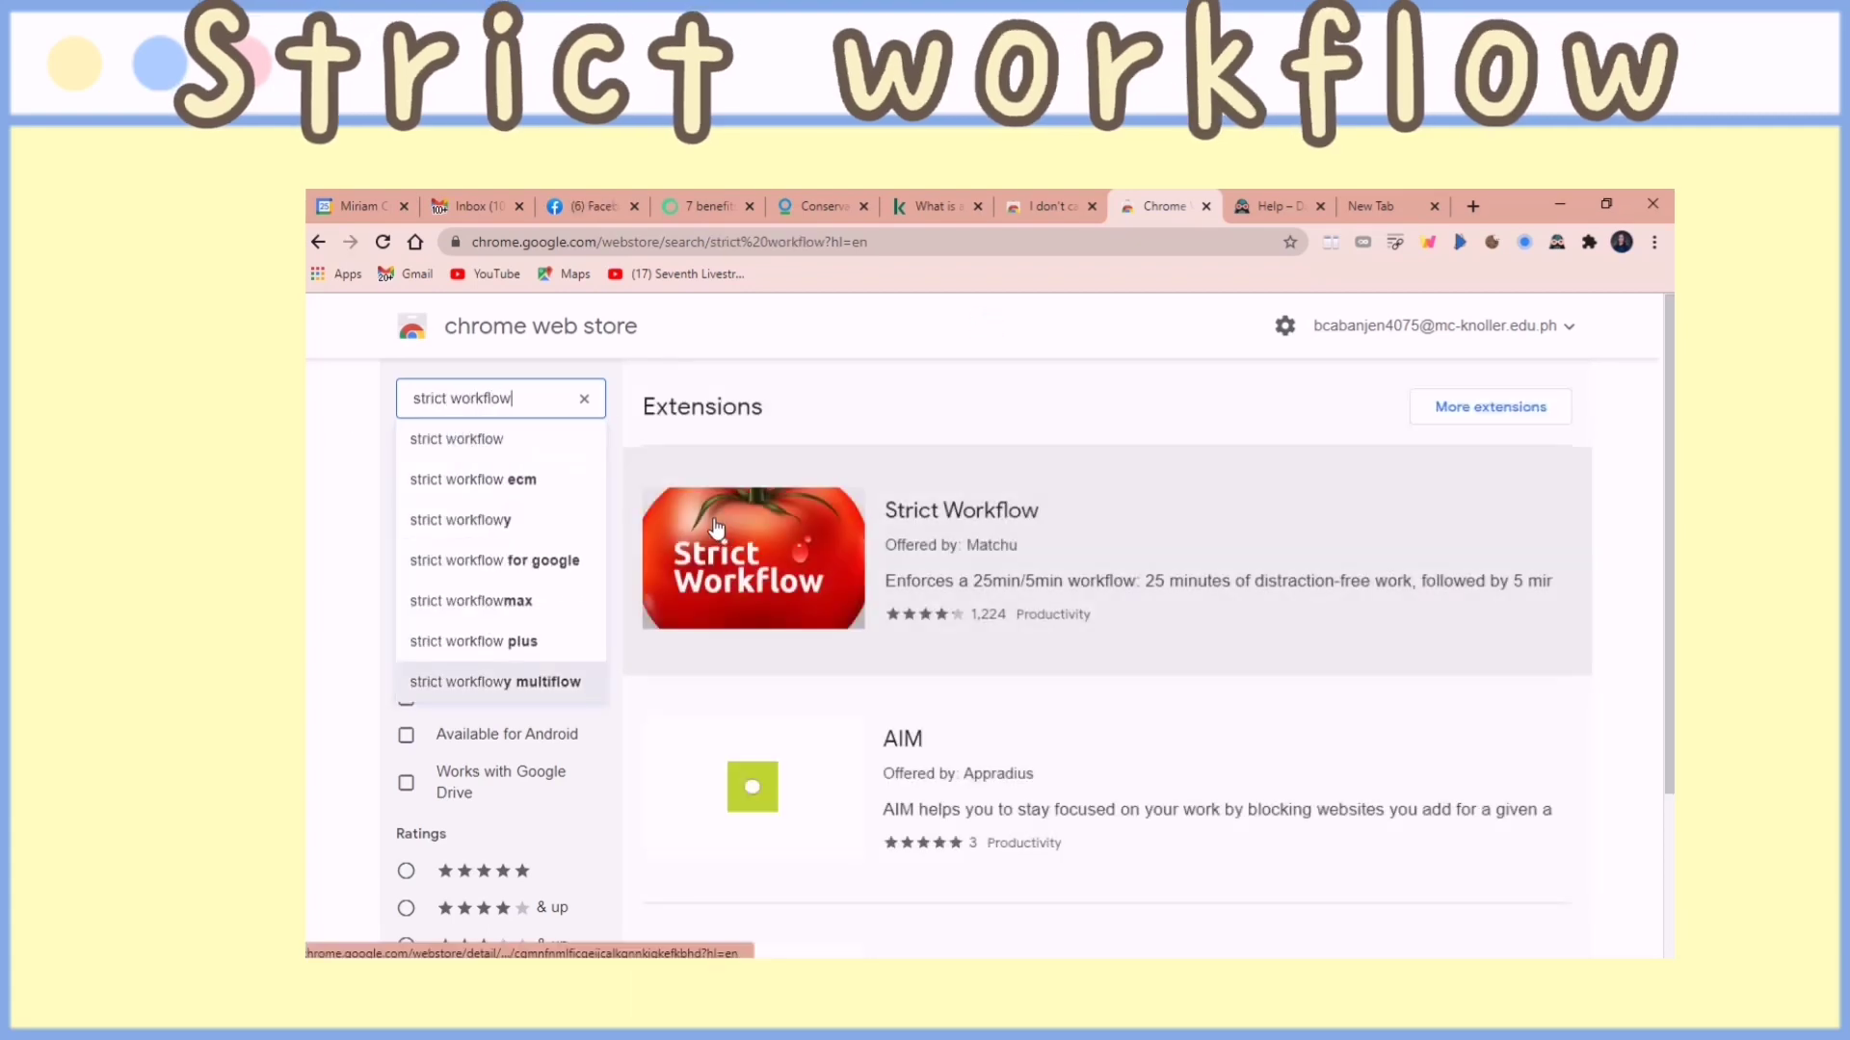
pyautogui.click(1103, 537)
pyautogui.click(1420, 468)
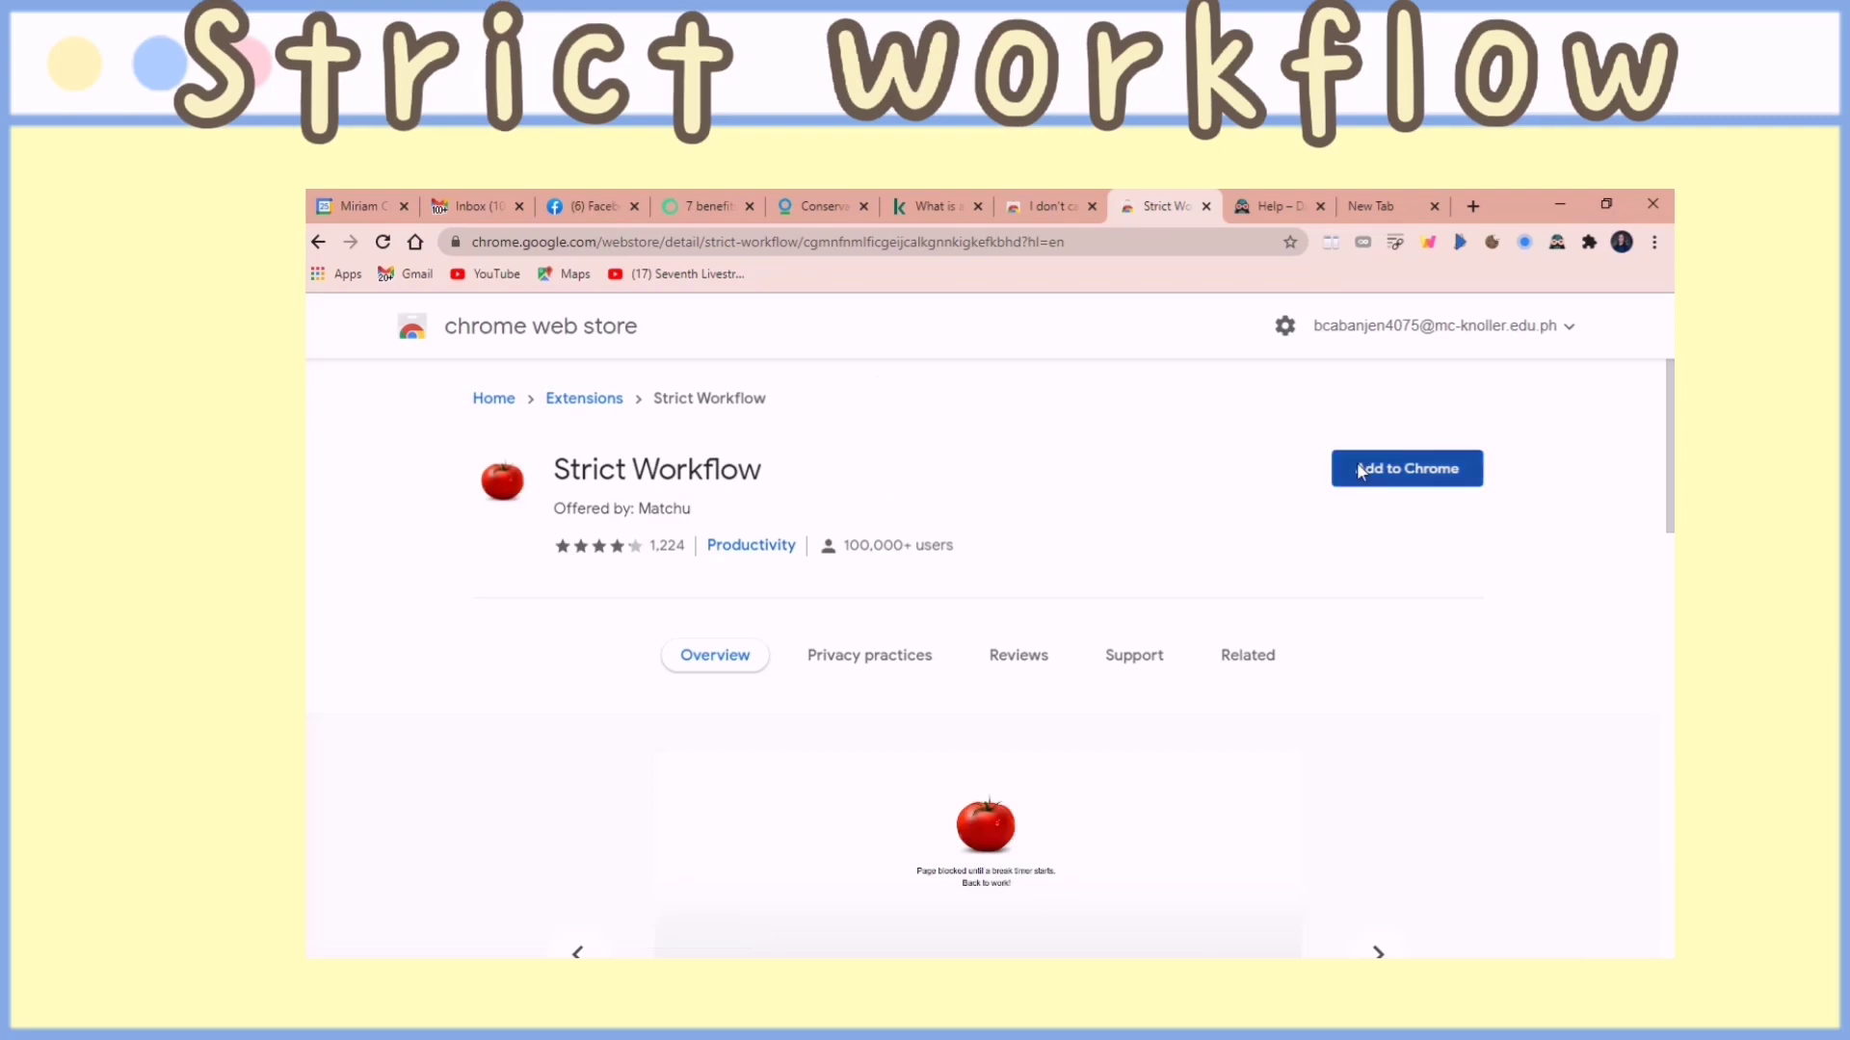
pyautogui.click(1019, 447)
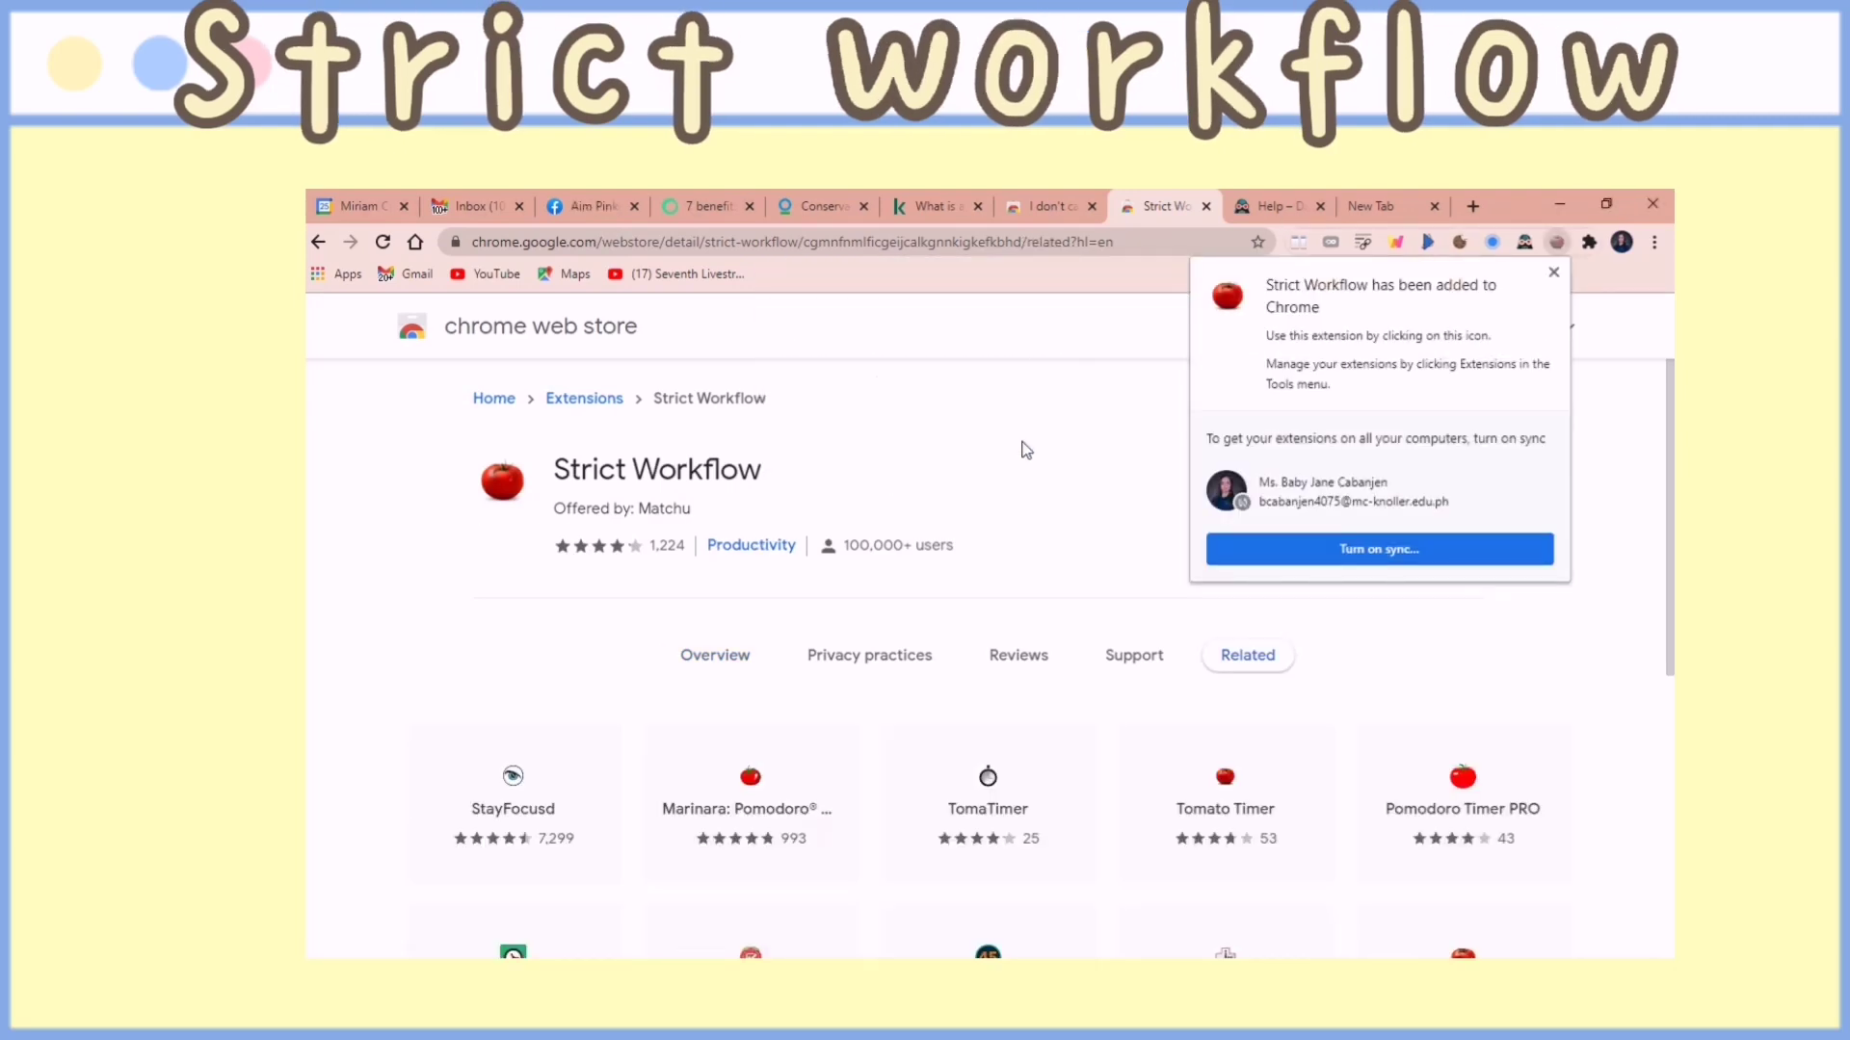
# - Pin Strict Workflow from the extensions list and start its 25-minute work timer
pyautogui.click(1554, 273)
pyautogui.click(1589, 241)
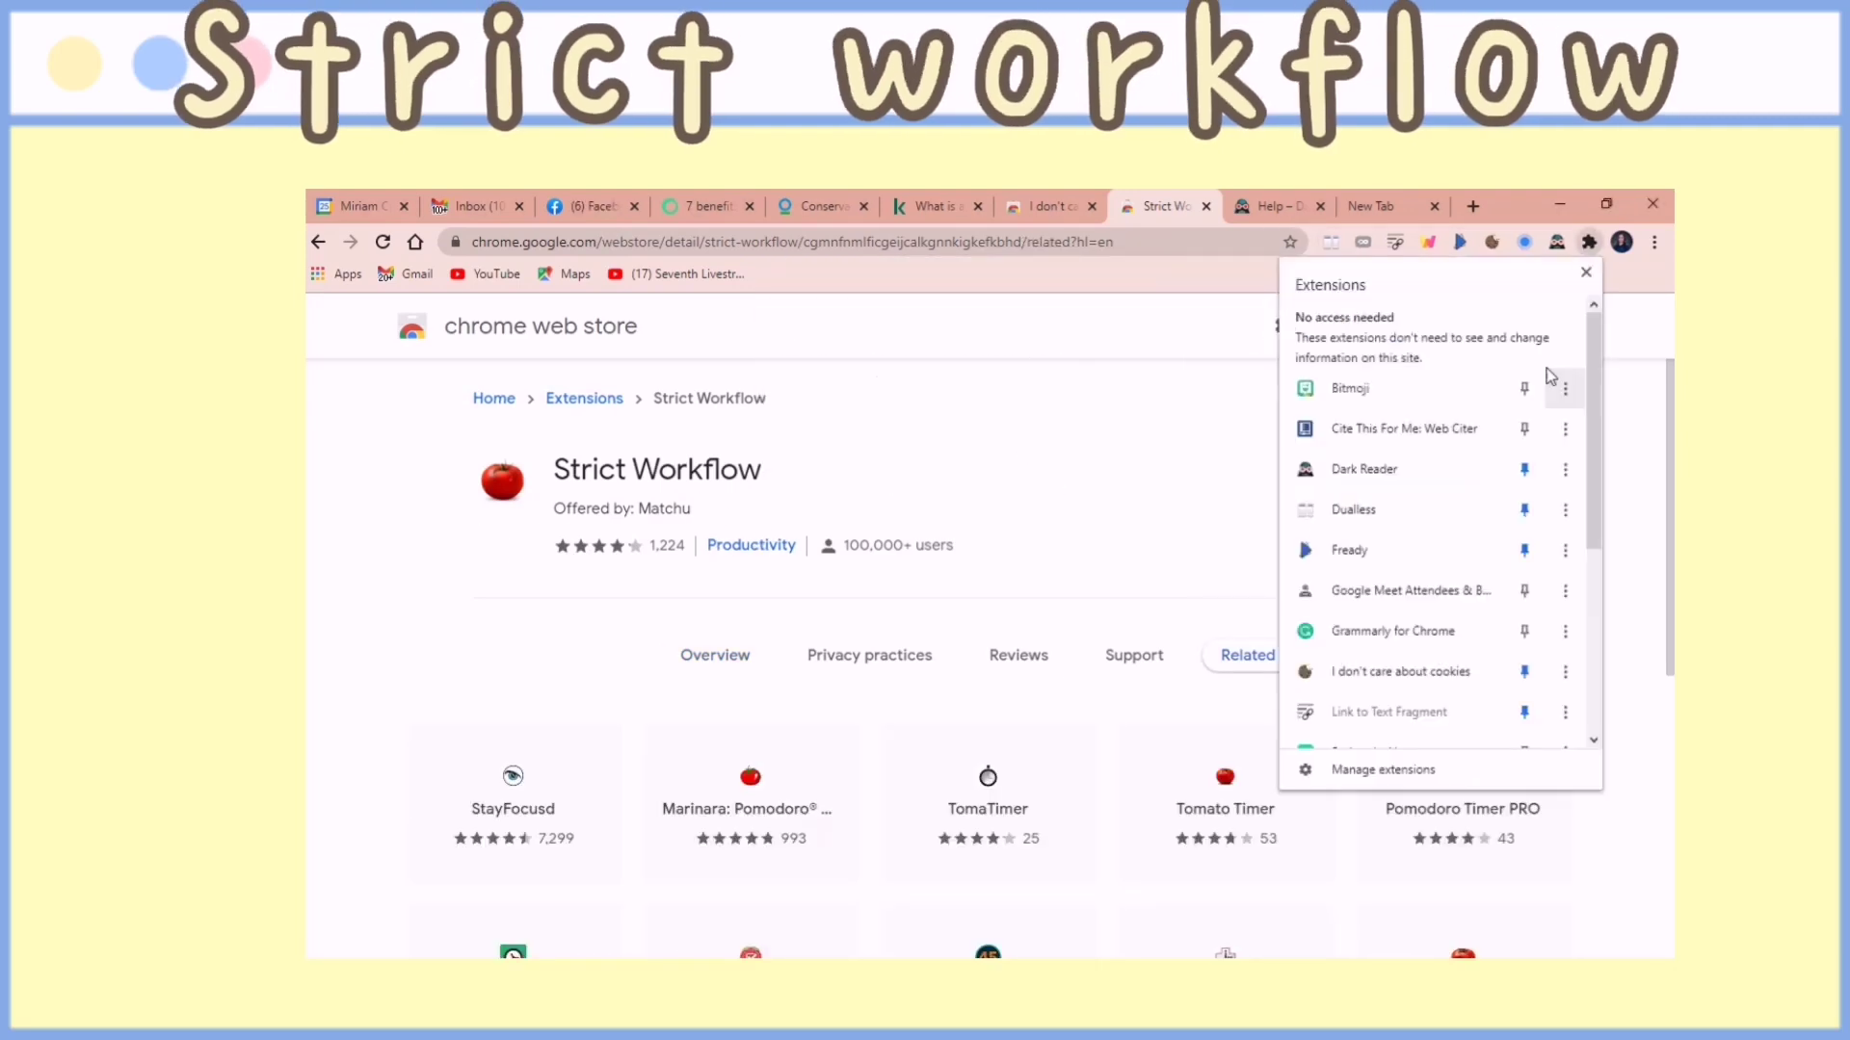
pyautogui.scroll(-5, 1503, 433)
pyautogui.click(1394, 363)
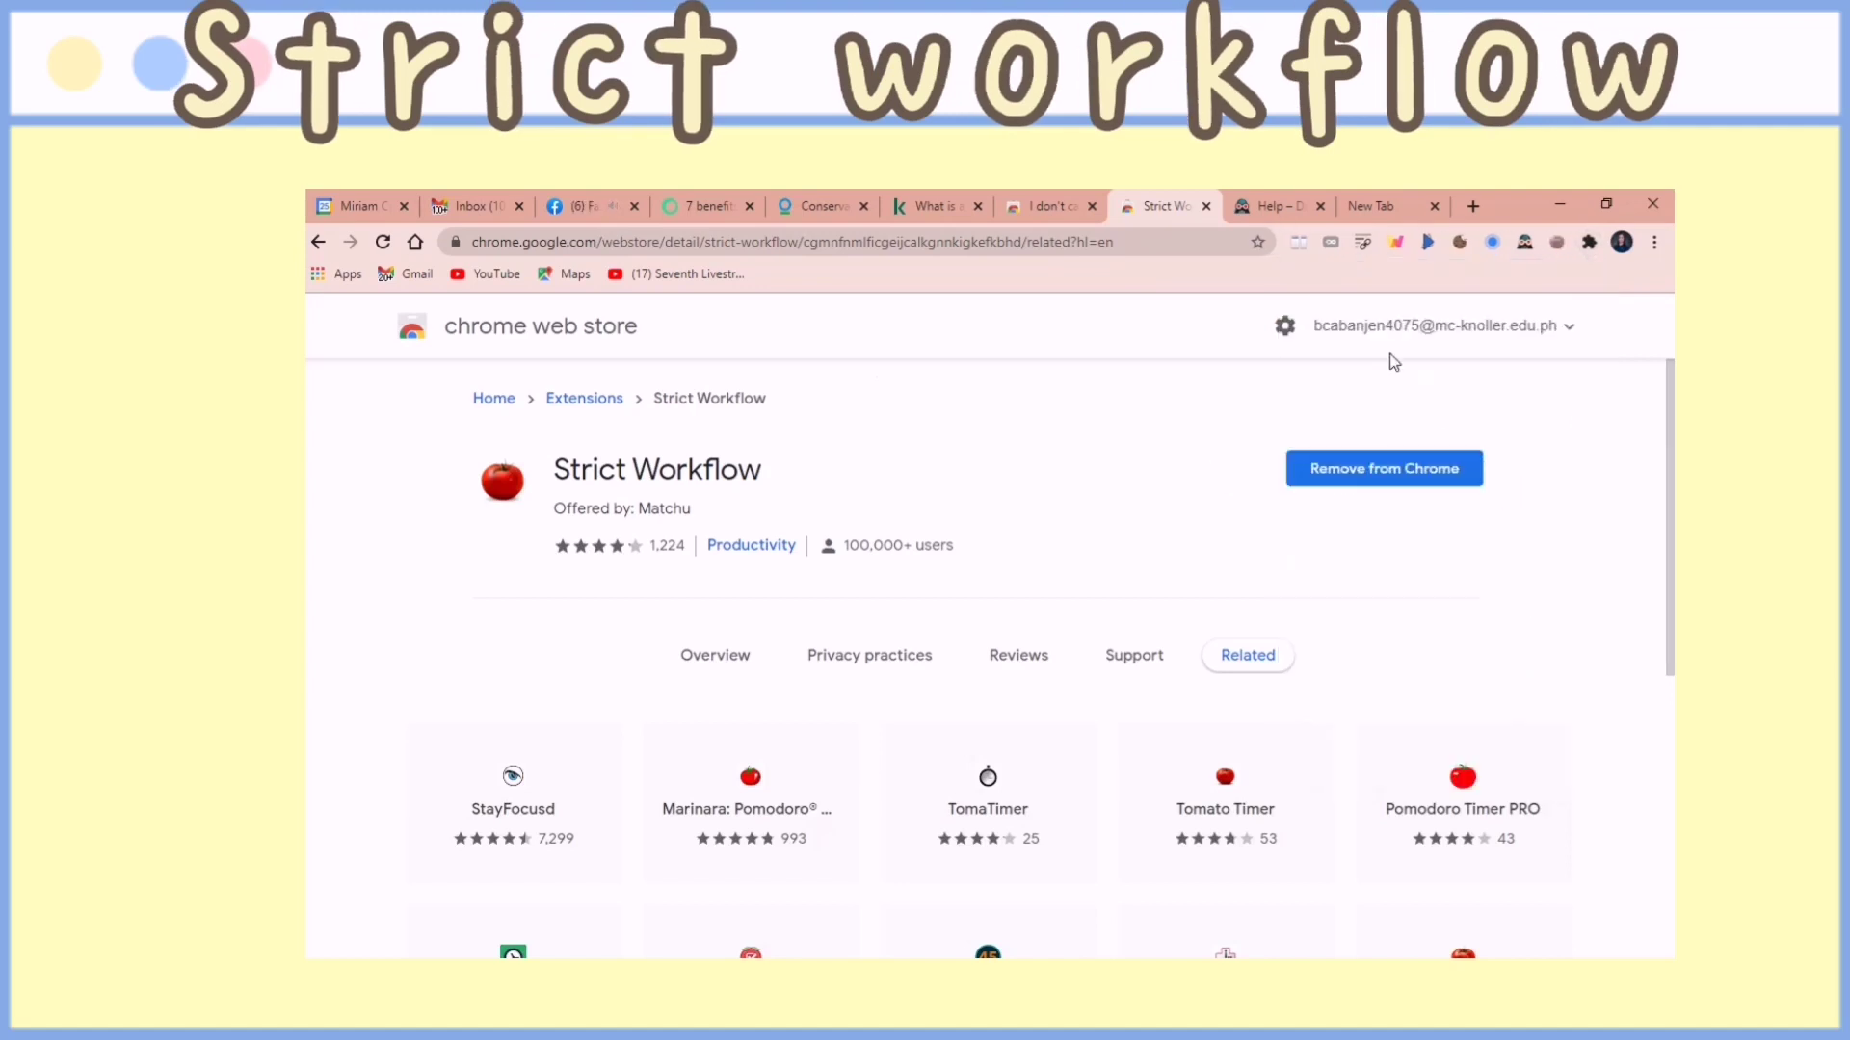
pyautogui.click(1557, 249)
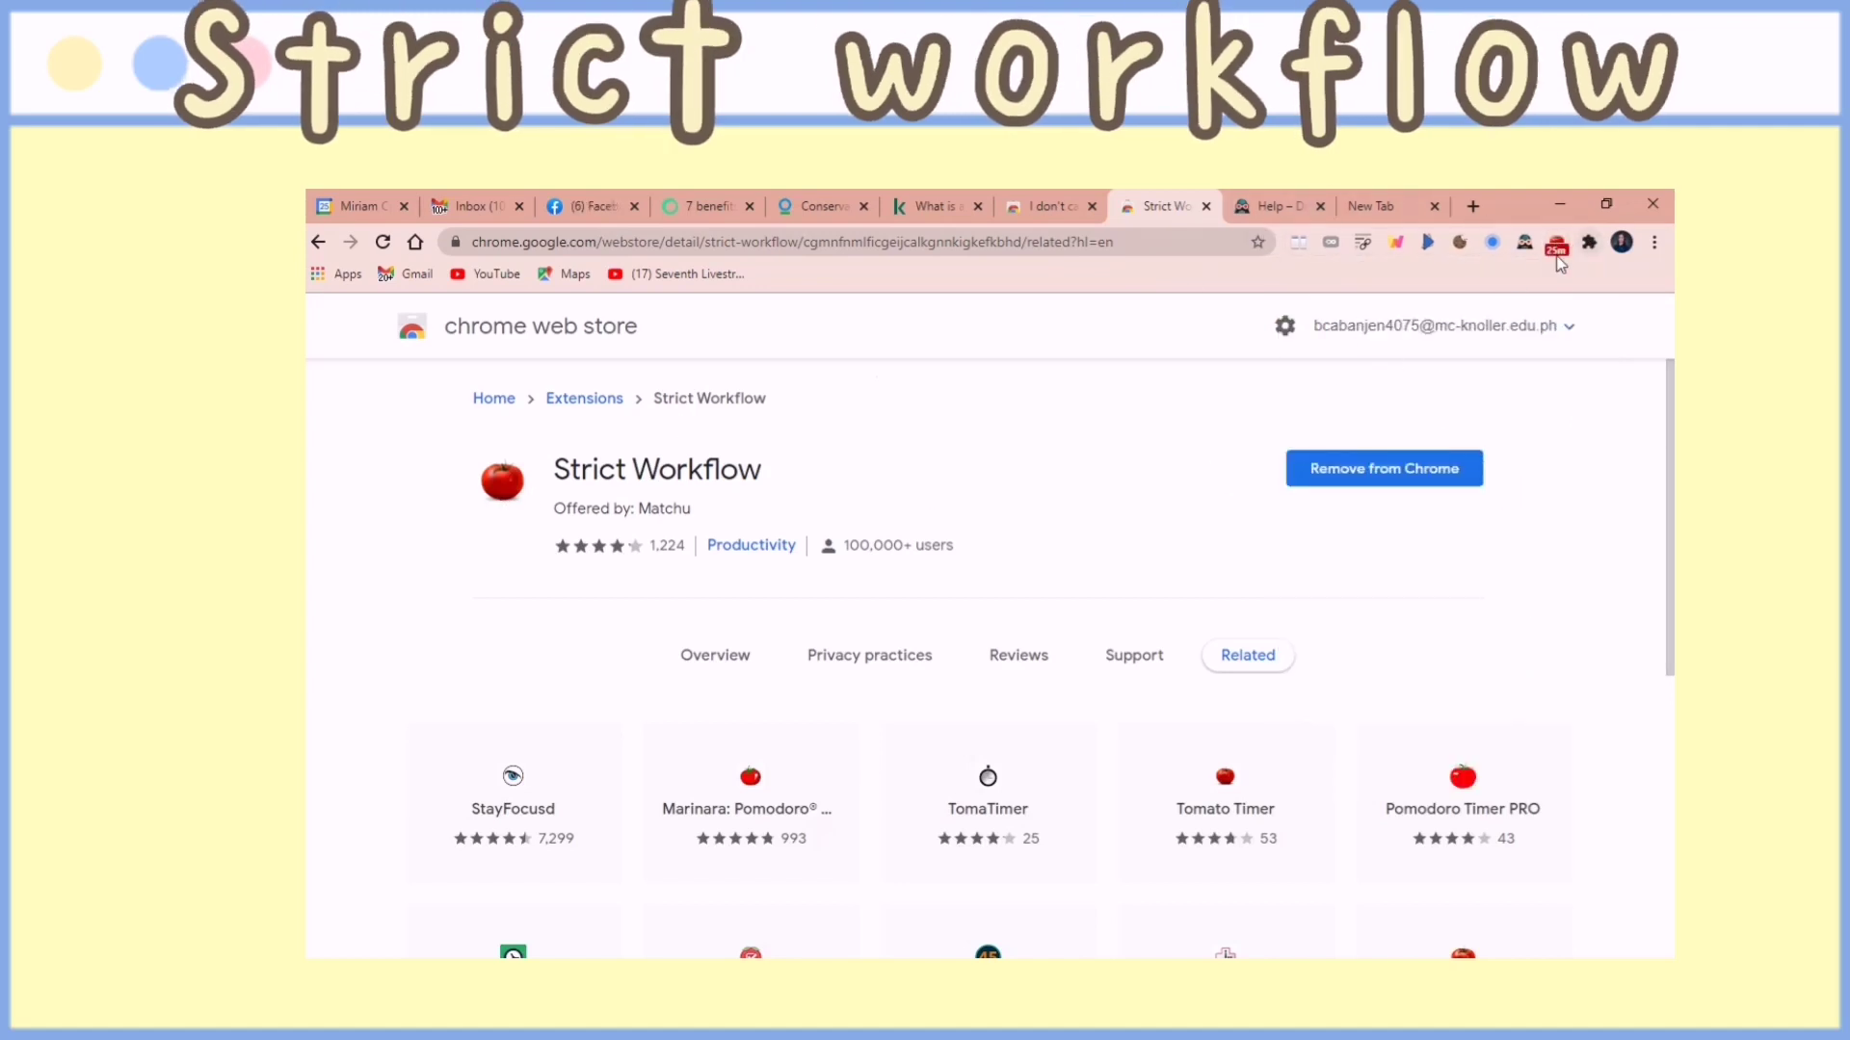
# - Close the I don't care about cookies tab and open Strict Workflow's store page in a new tab
pyautogui.click(1046, 206)
pyautogui.click(1091, 206)
pyautogui.click(915, 214)
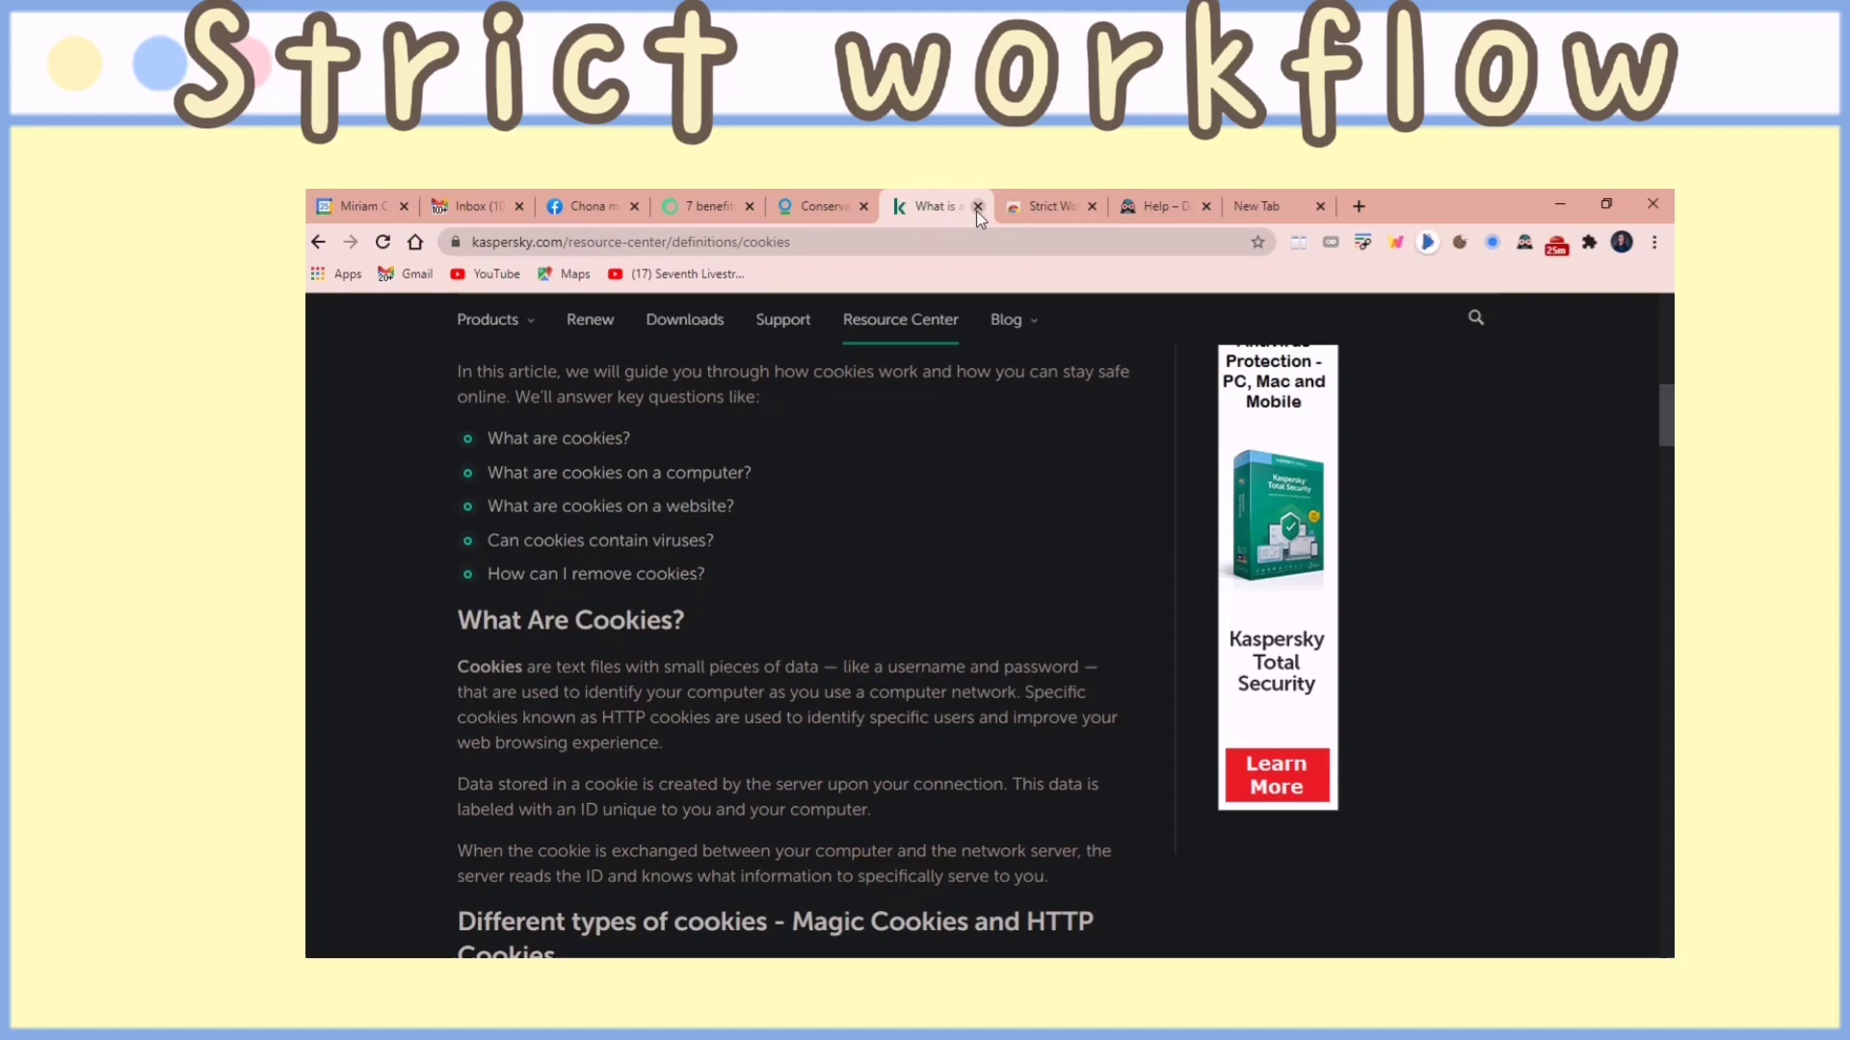
pyautogui.rightClick(1553, 254)
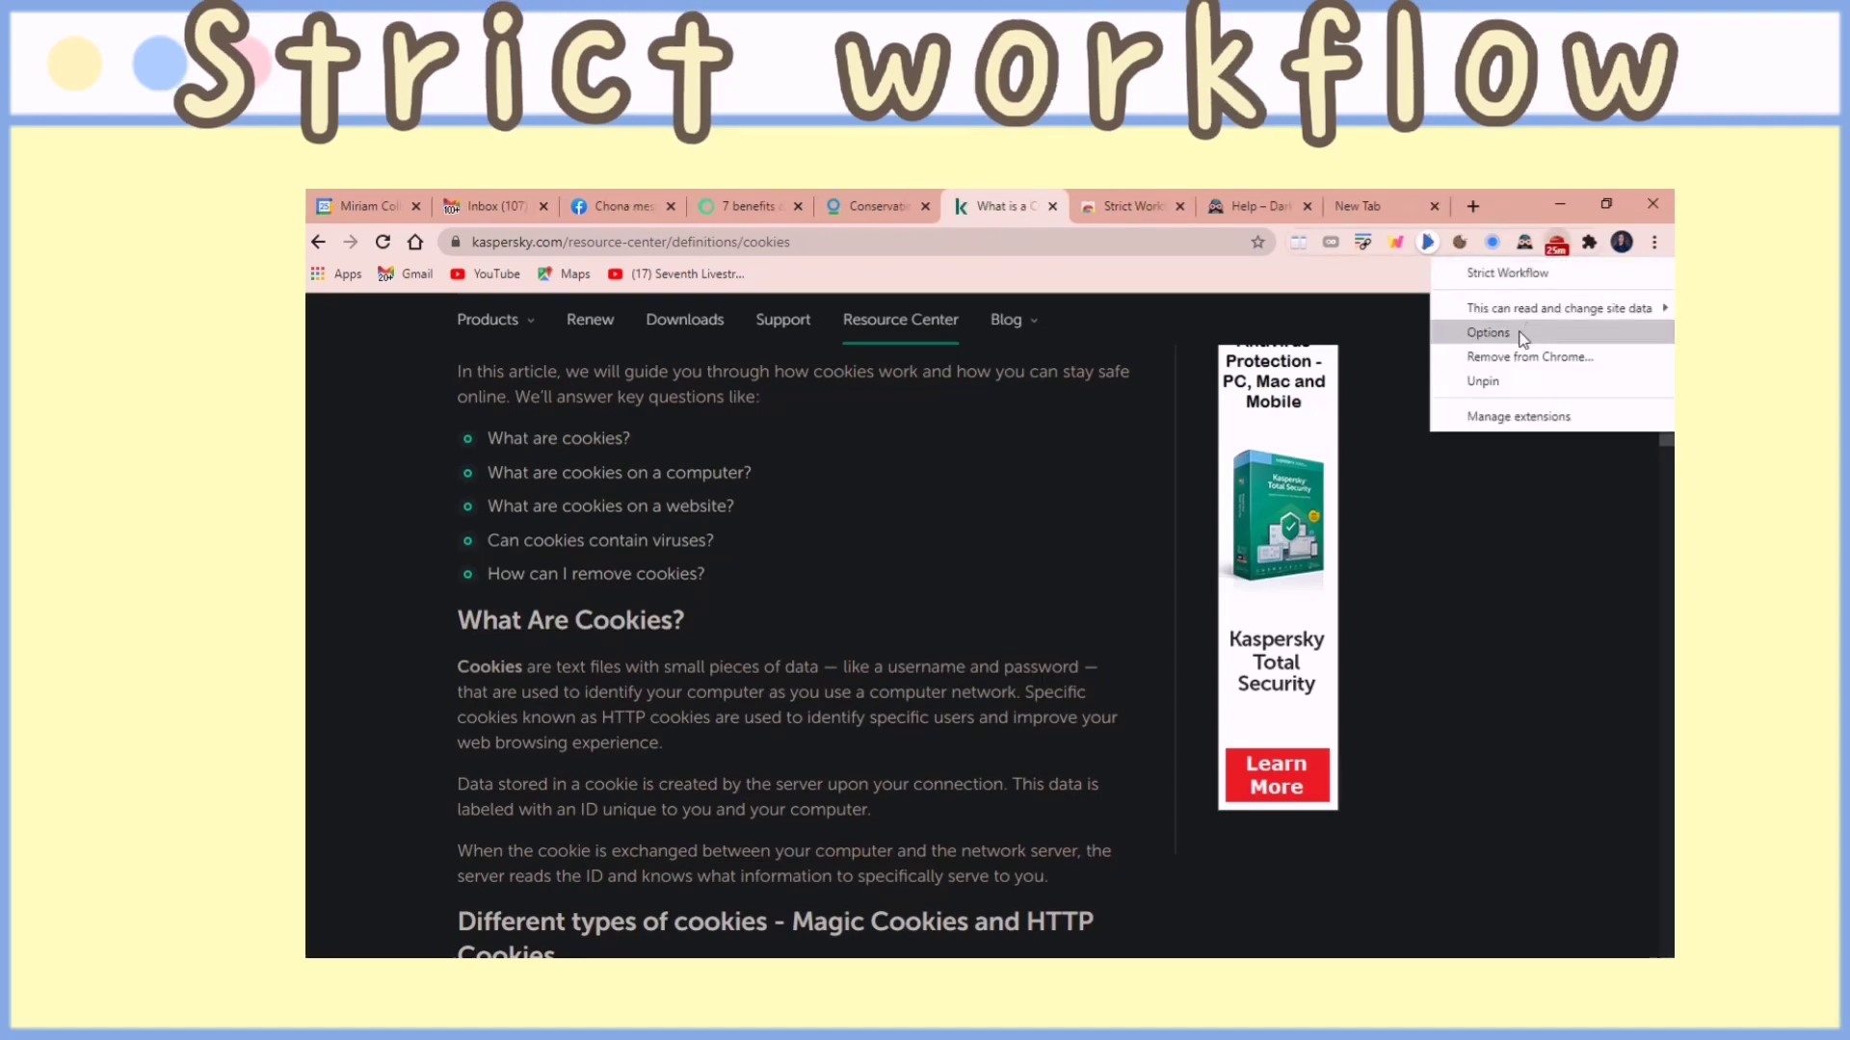
pyautogui.click(1531, 272)
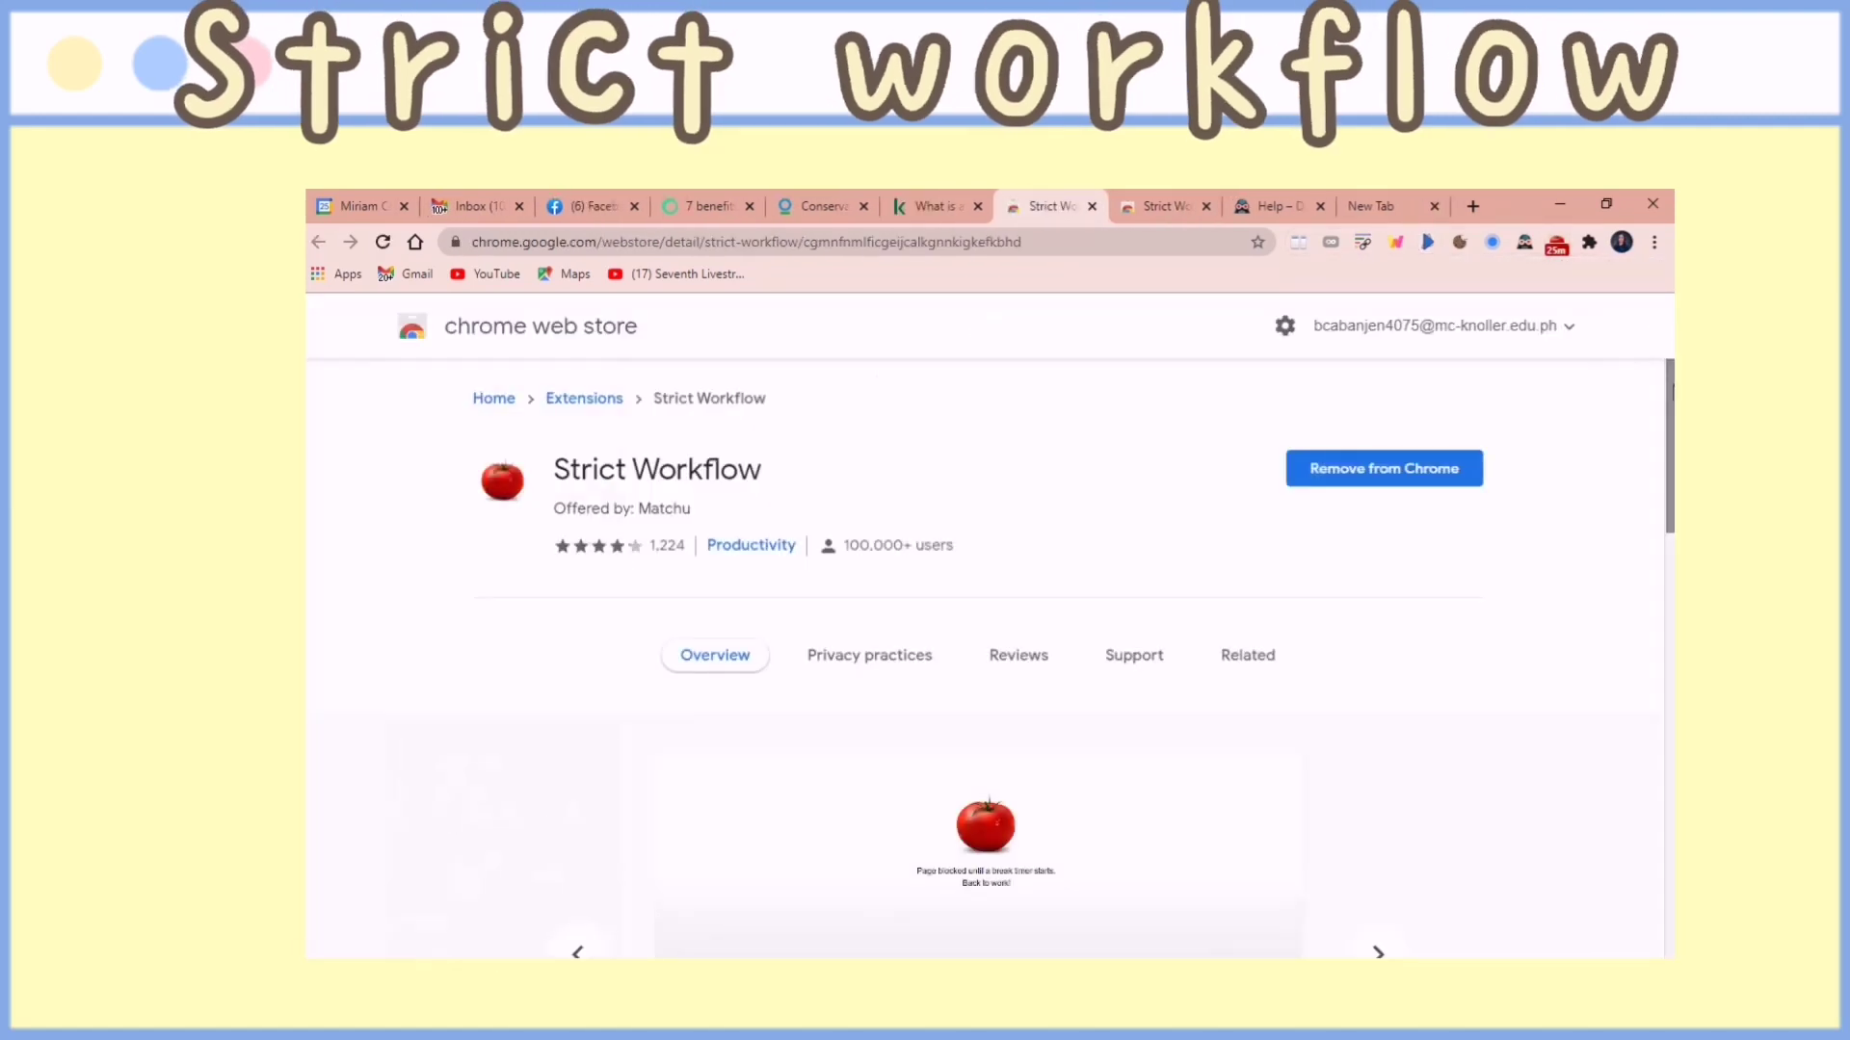
# - Browse the listing's screenshots, then open Strict Workflow's store page again in another tab
pyautogui.scroll(-3, 1565, 443)
pyautogui.click(1378, 574)
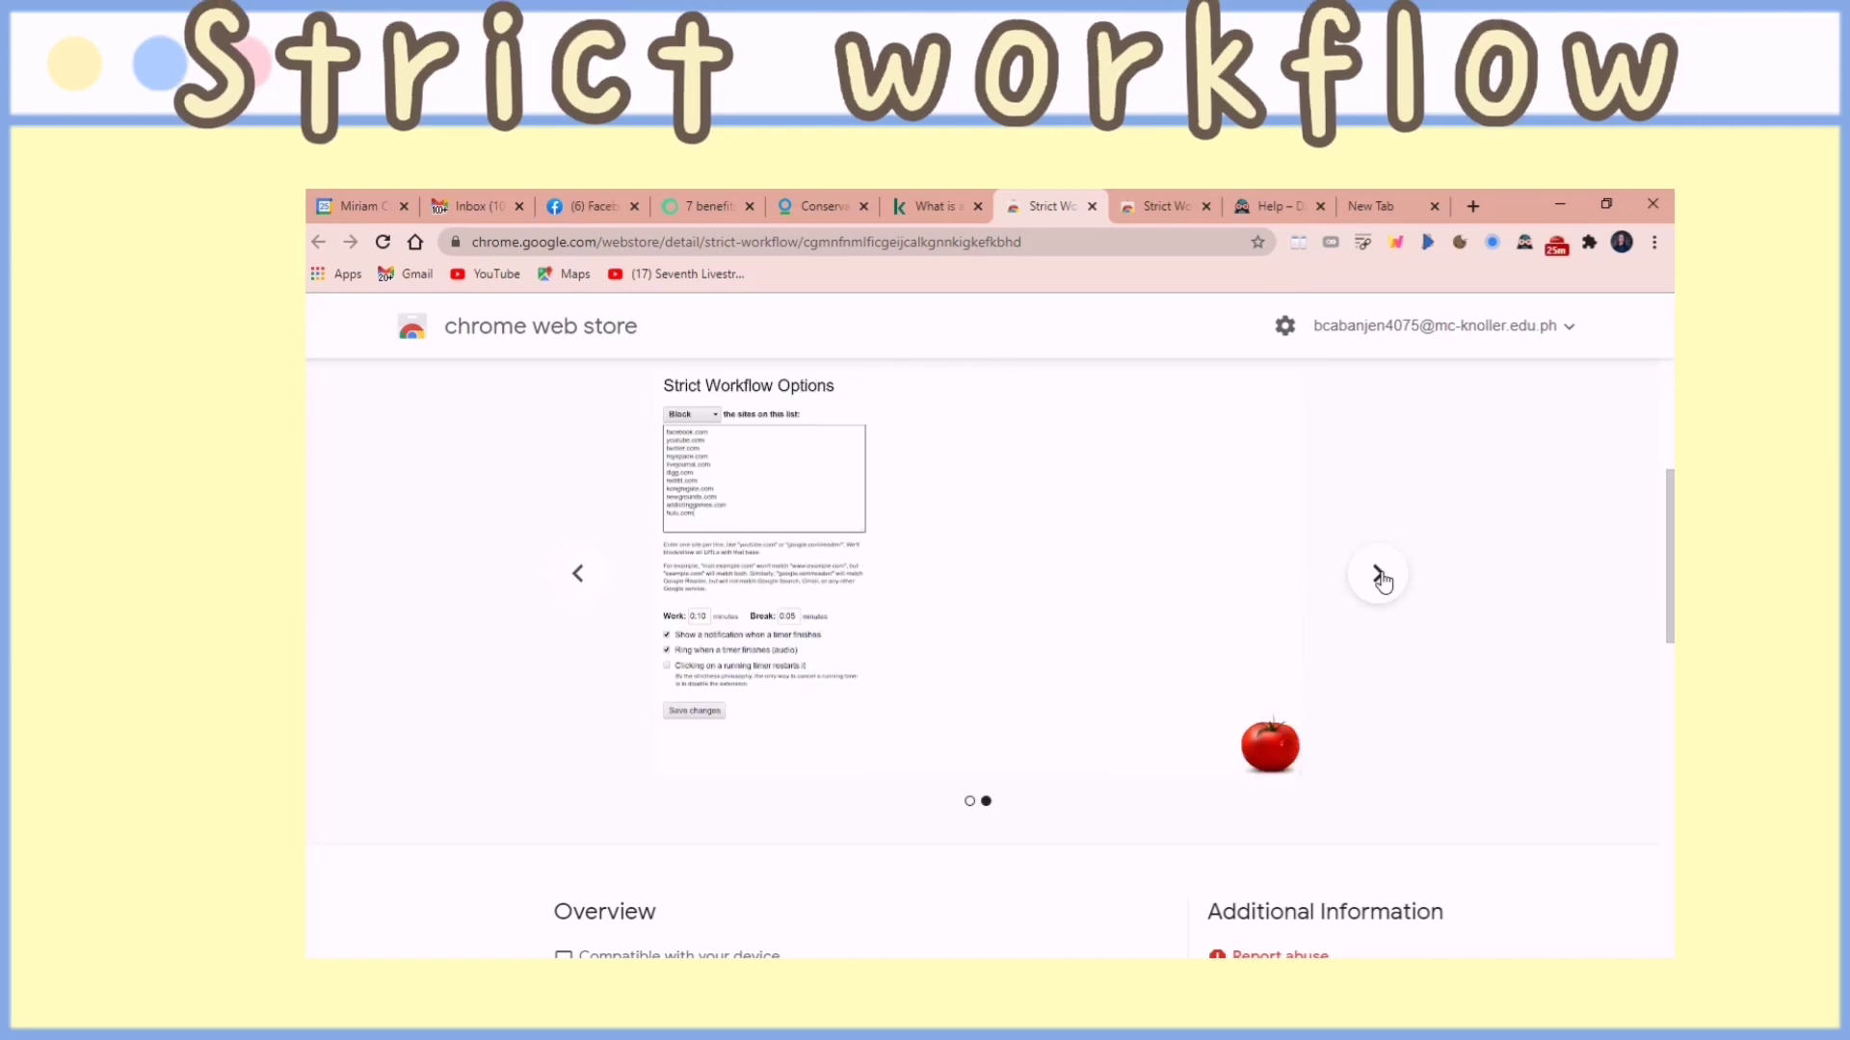
pyautogui.click(1379, 575)
pyautogui.click(1381, 580)
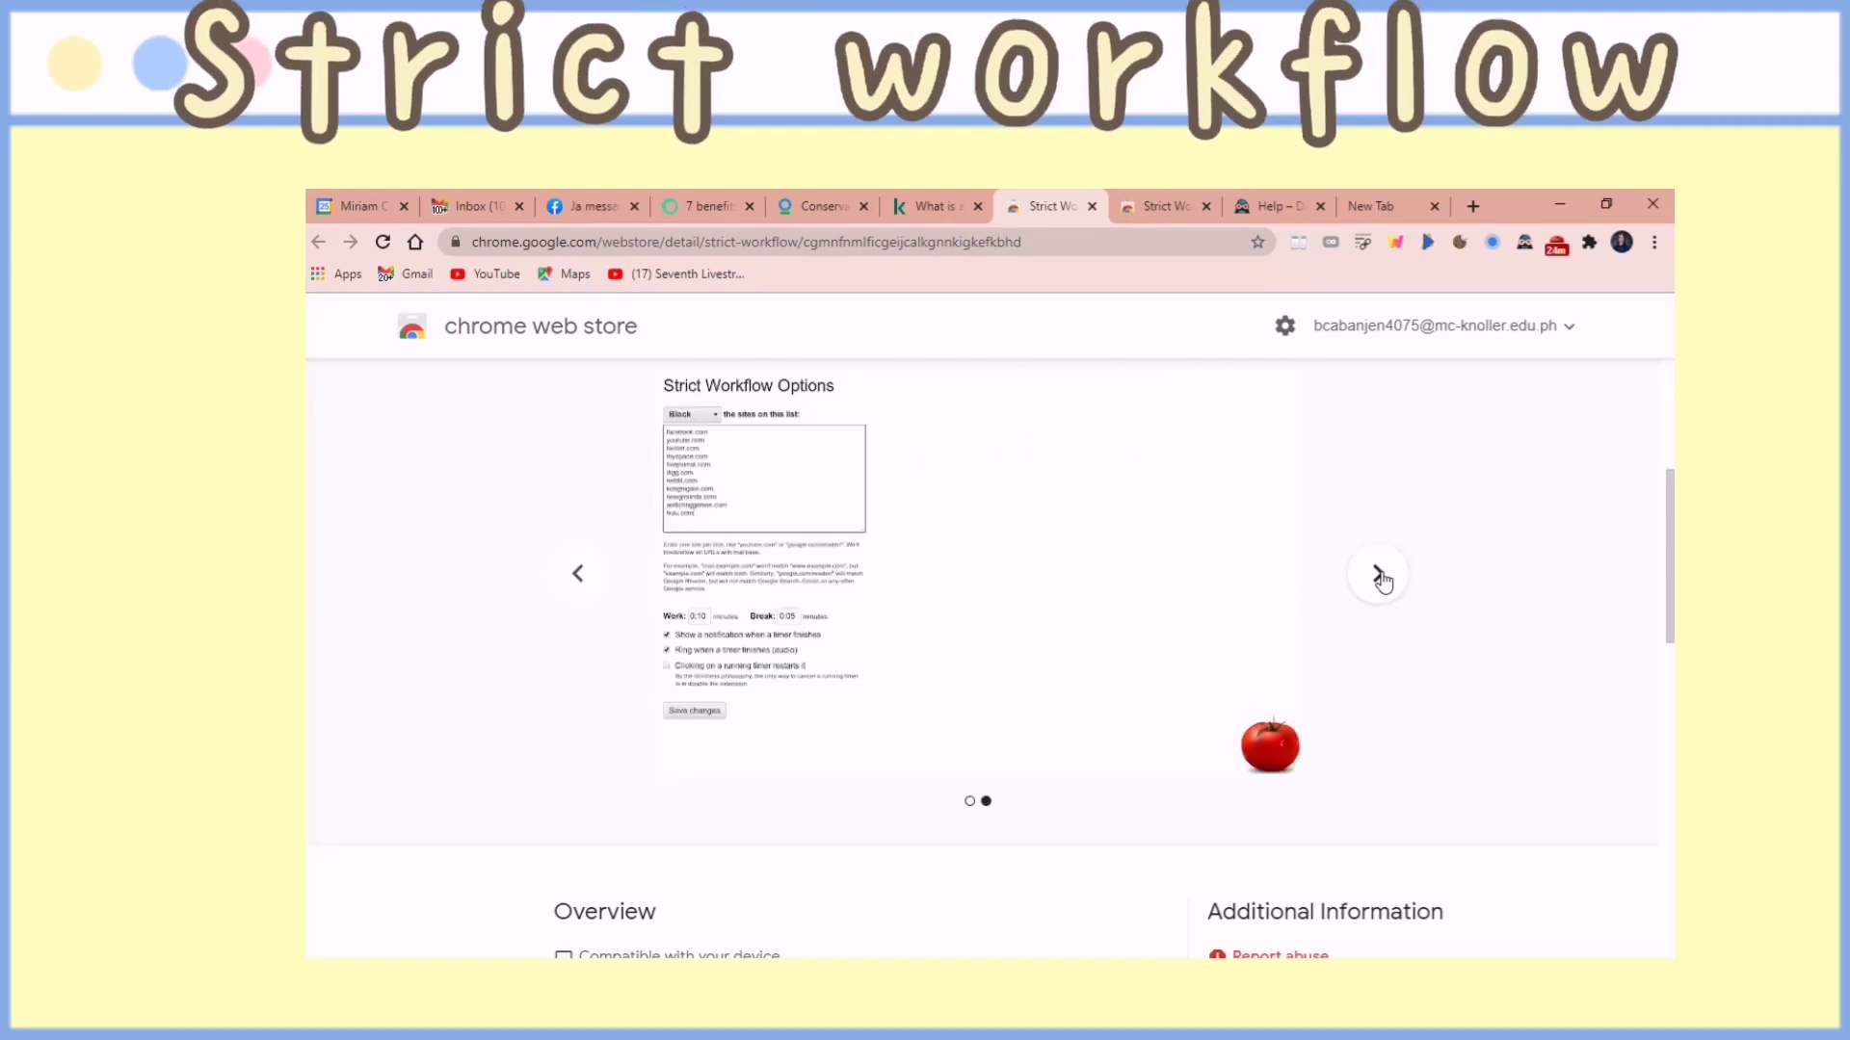
pyautogui.click(1167, 214)
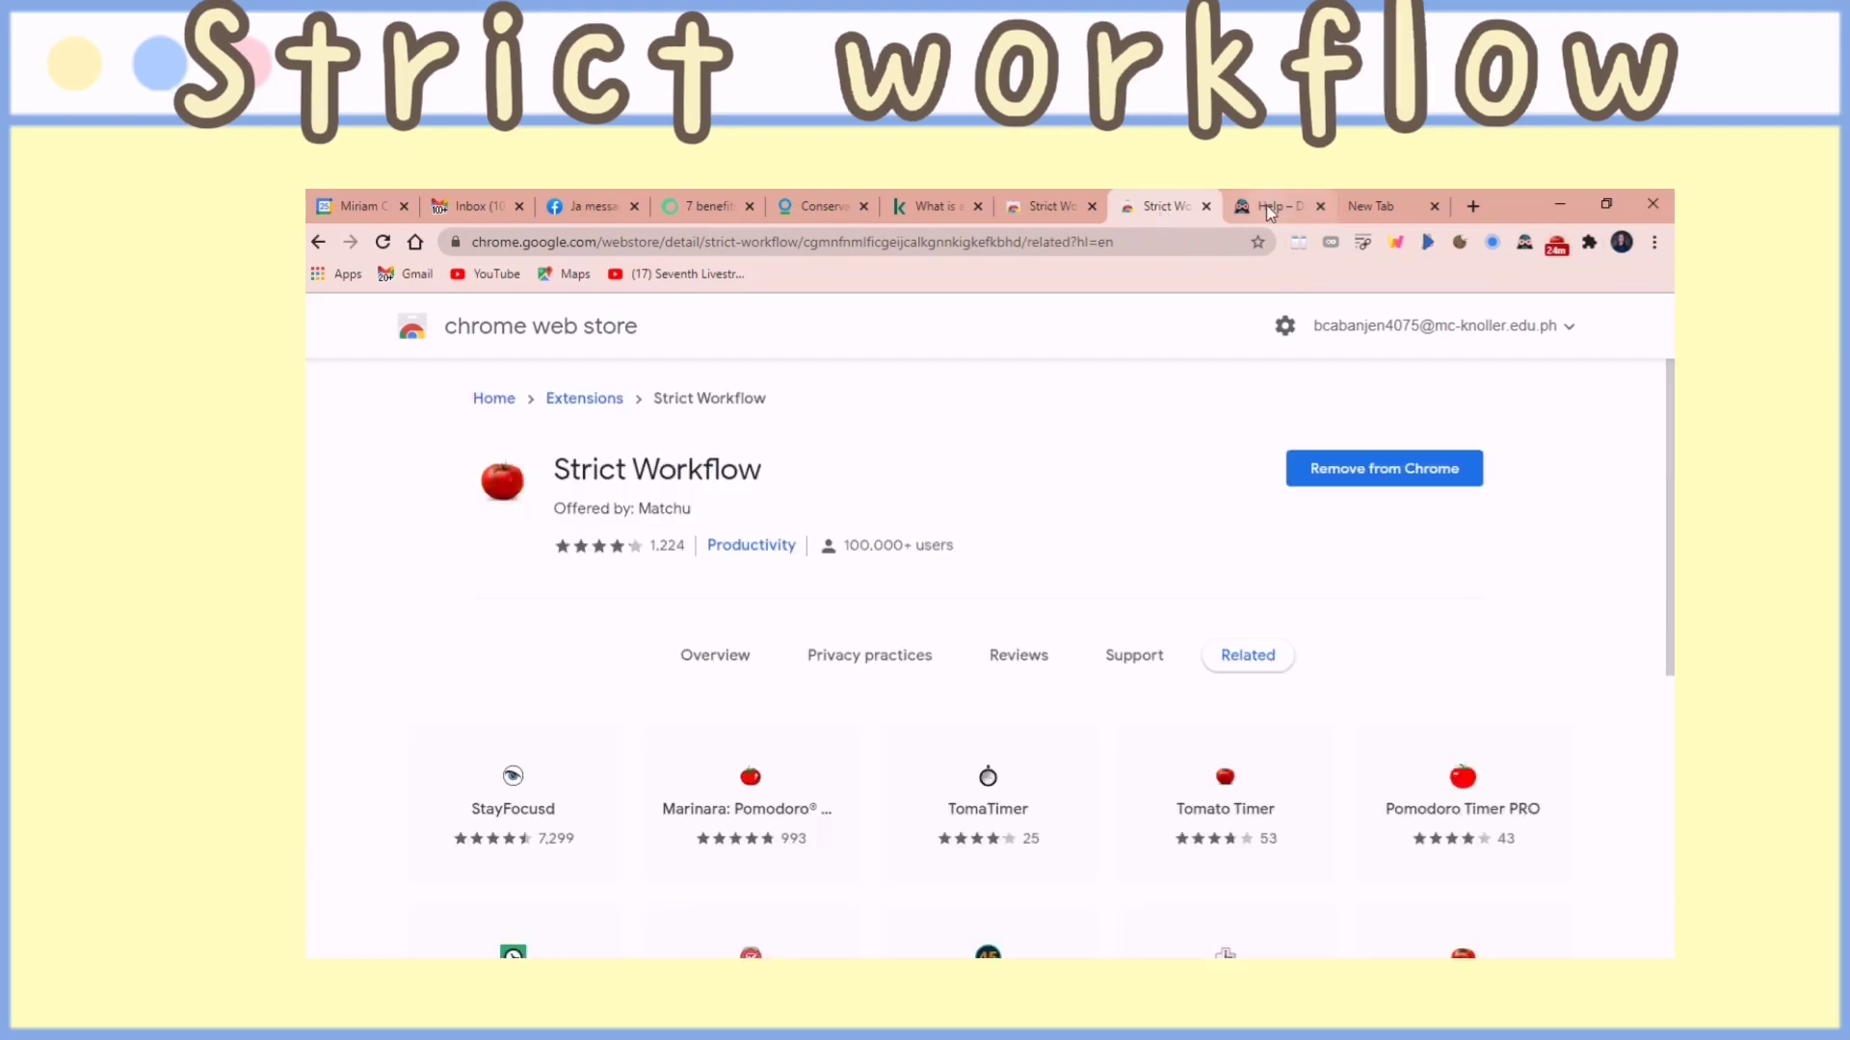
pyautogui.rightClick(1554, 248)
pyautogui.click(1537, 270)
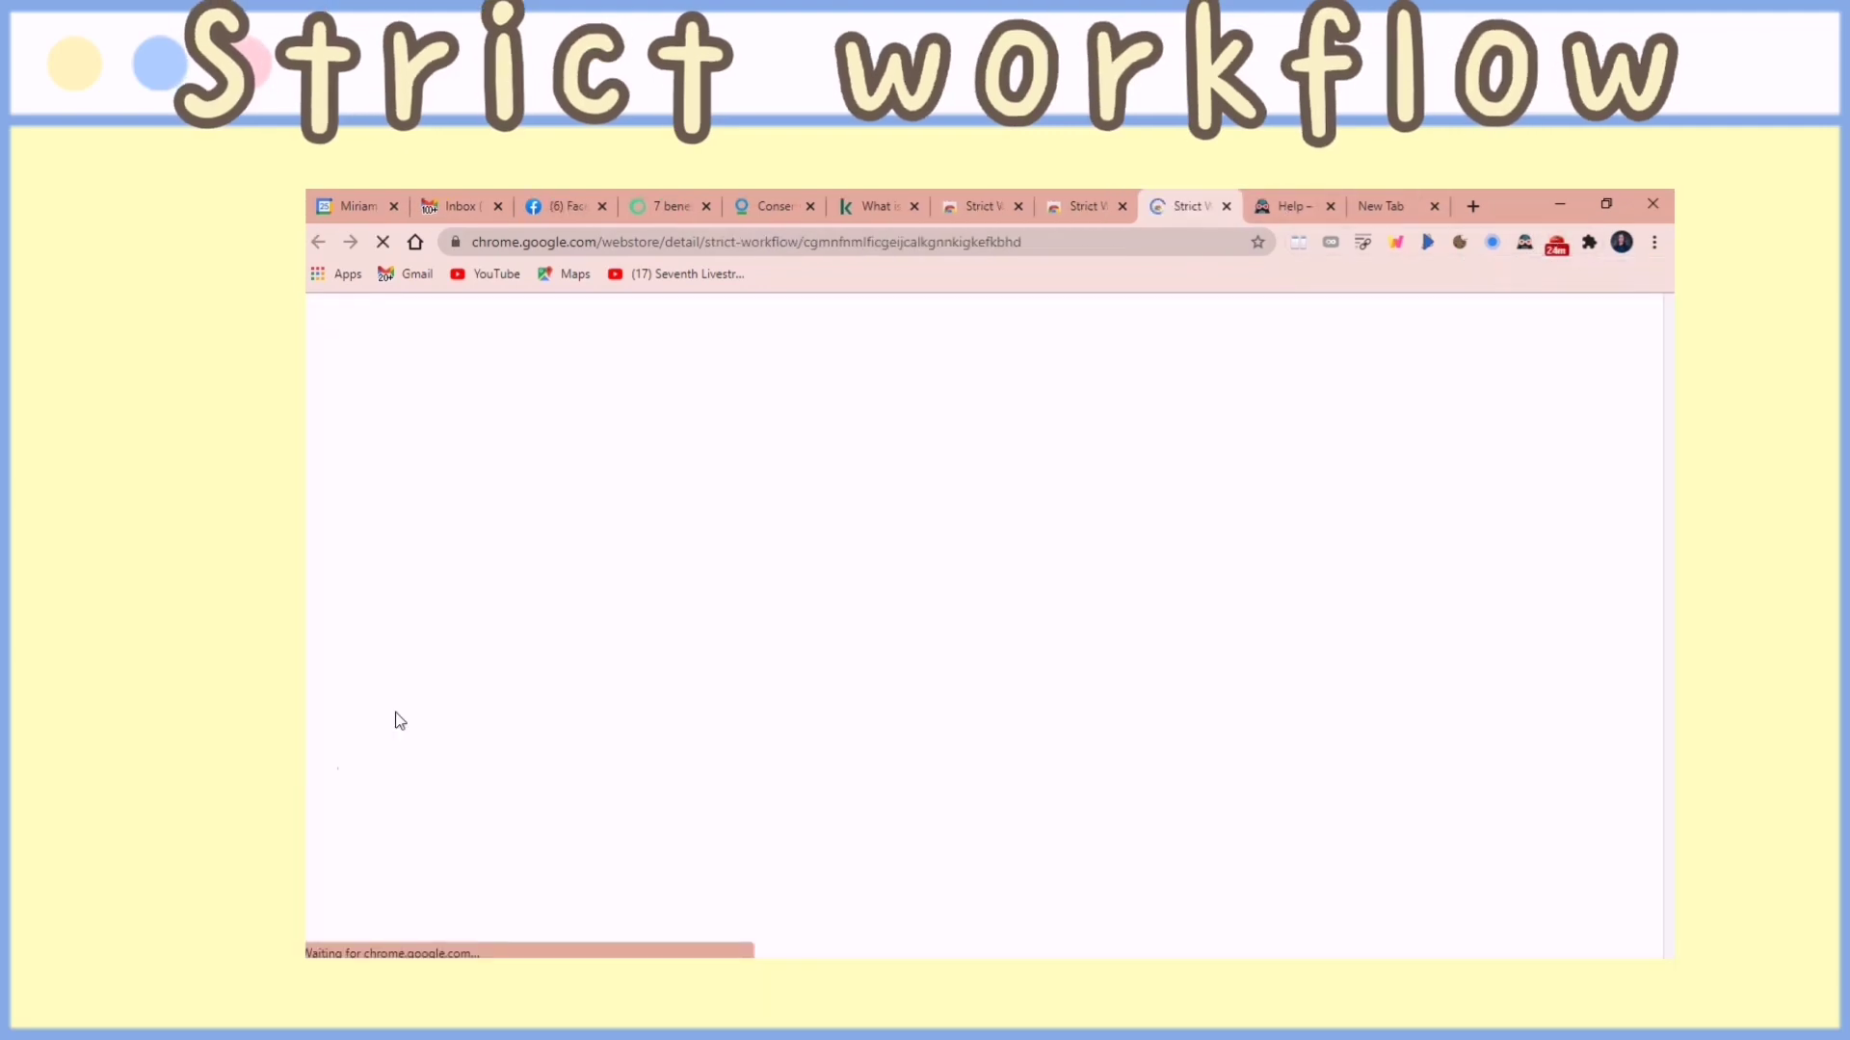
# - Close the loading tab and save Strict Workflow options with 25-minute work and 5-minute breaks
pyautogui.hotkey('ctrl', 'w')
pyautogui.rightClick(1557, 246)
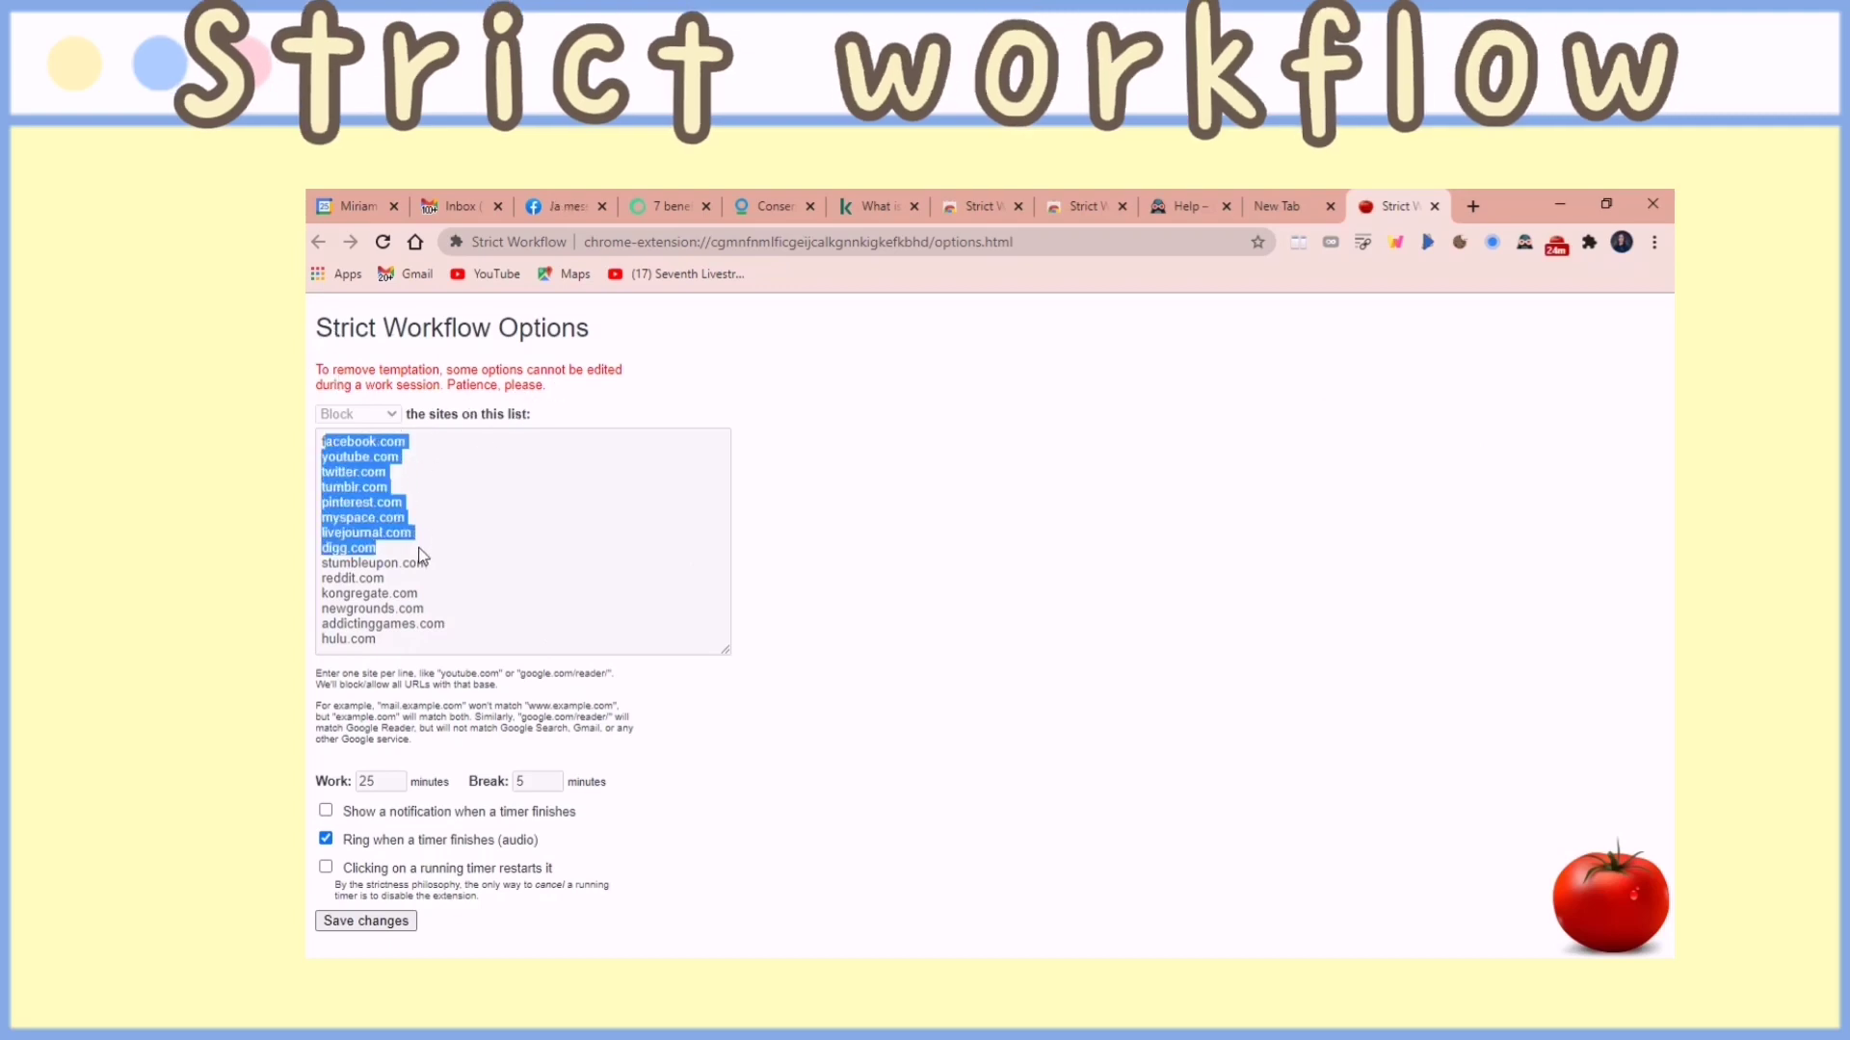
pyautogui.doubleClick(374, 782)
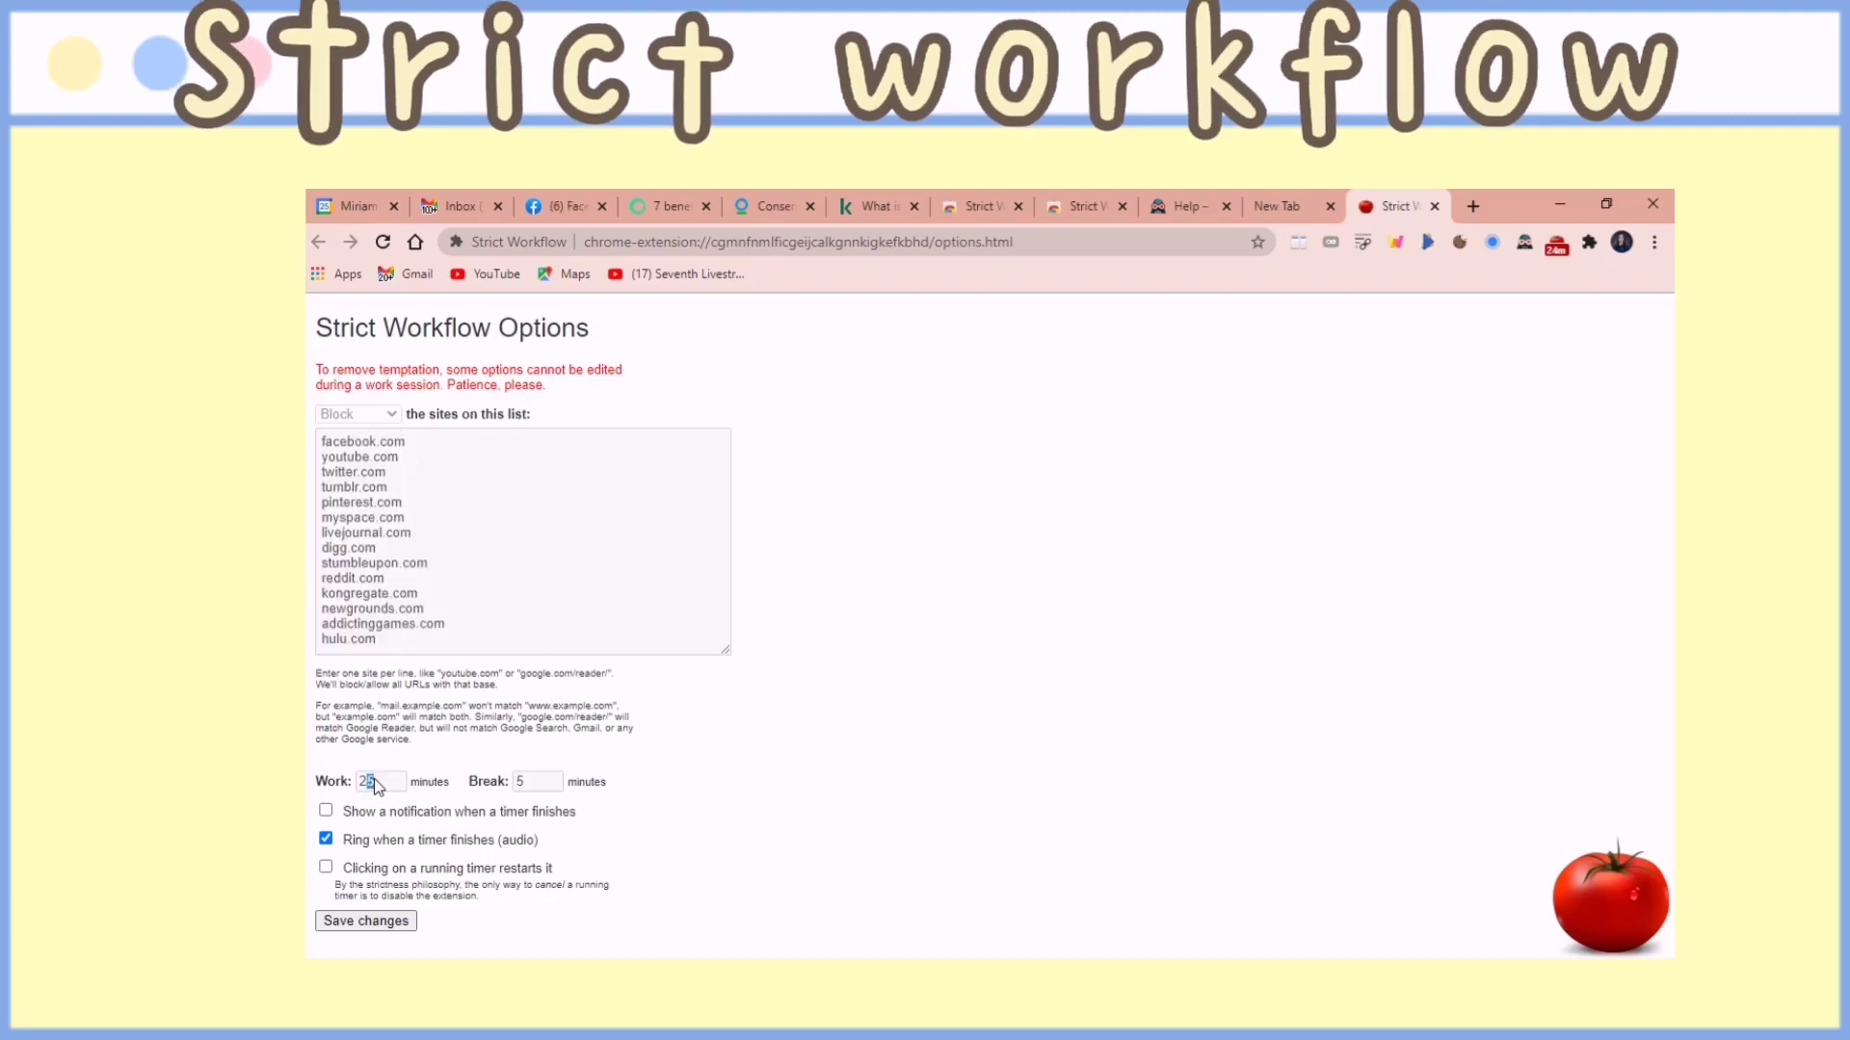
pyautogui.click(535, 785)
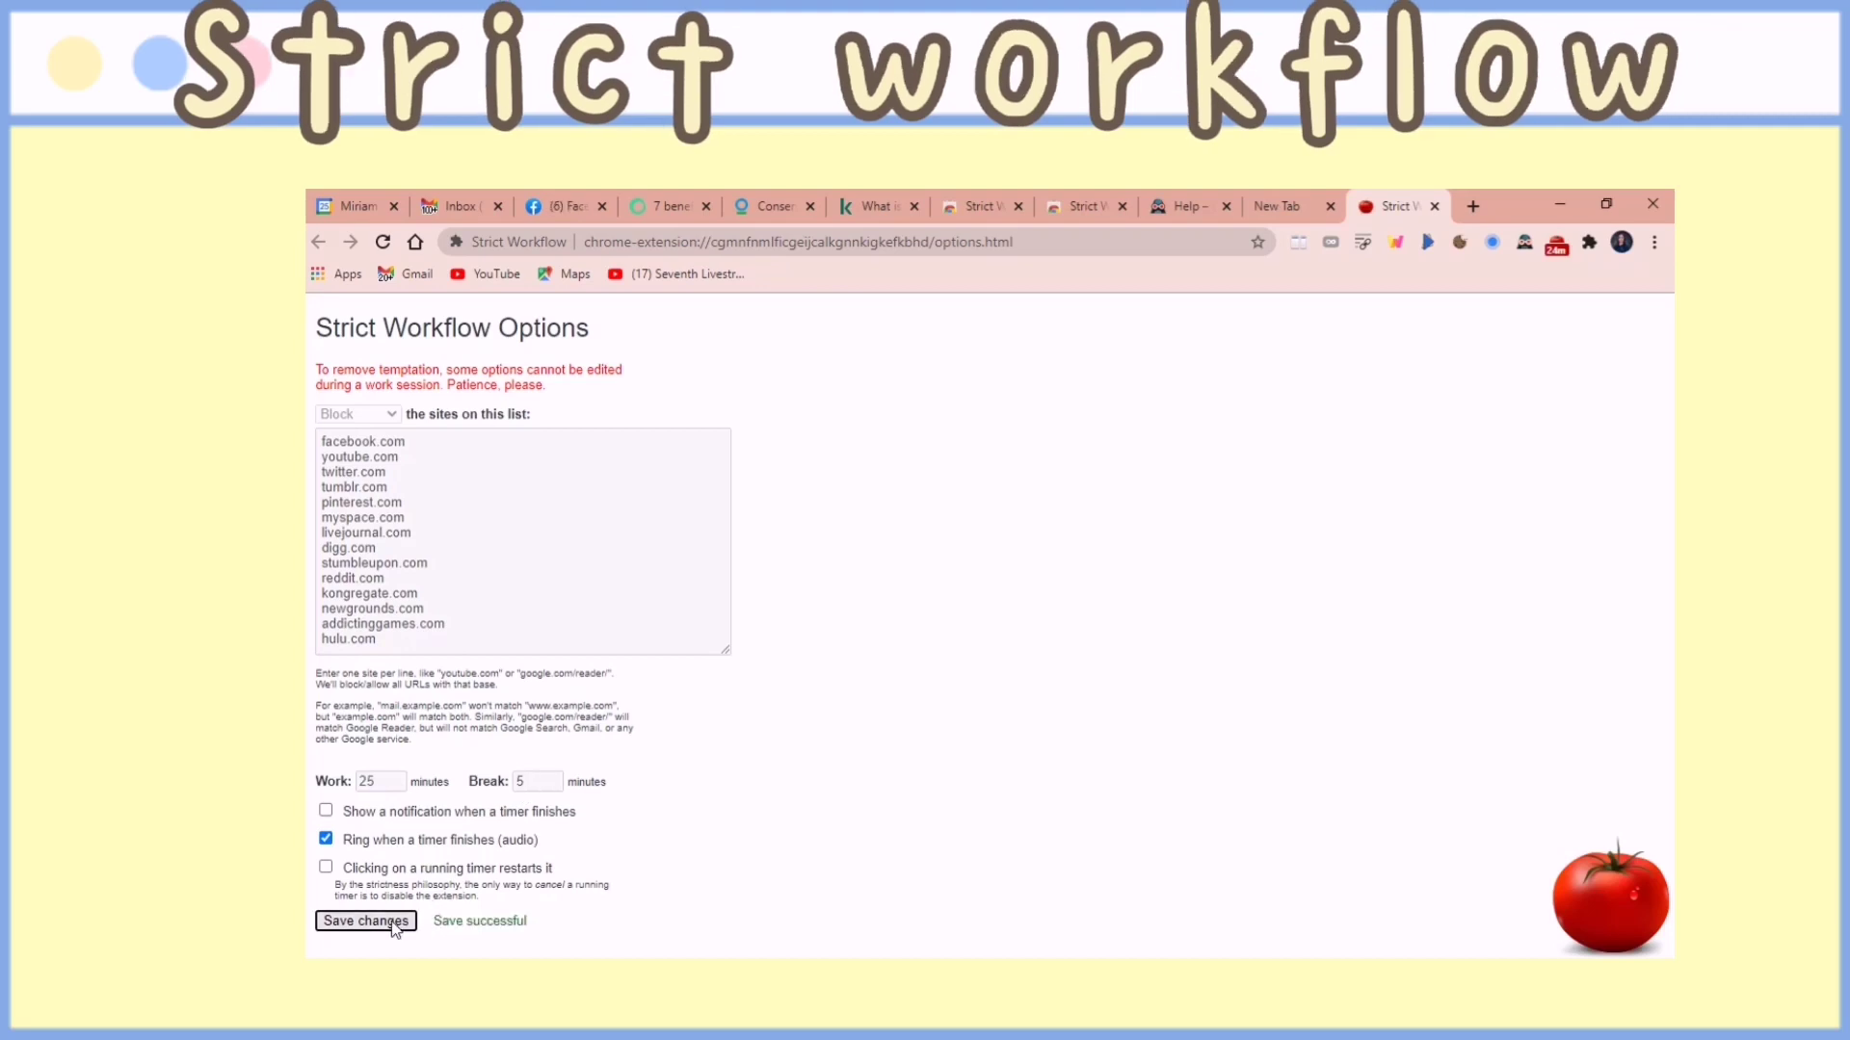
# - Try loading youtube.com in a new tab, see it blocked, and return to the Strict Workflow options
pyautogui.click(557, 217)
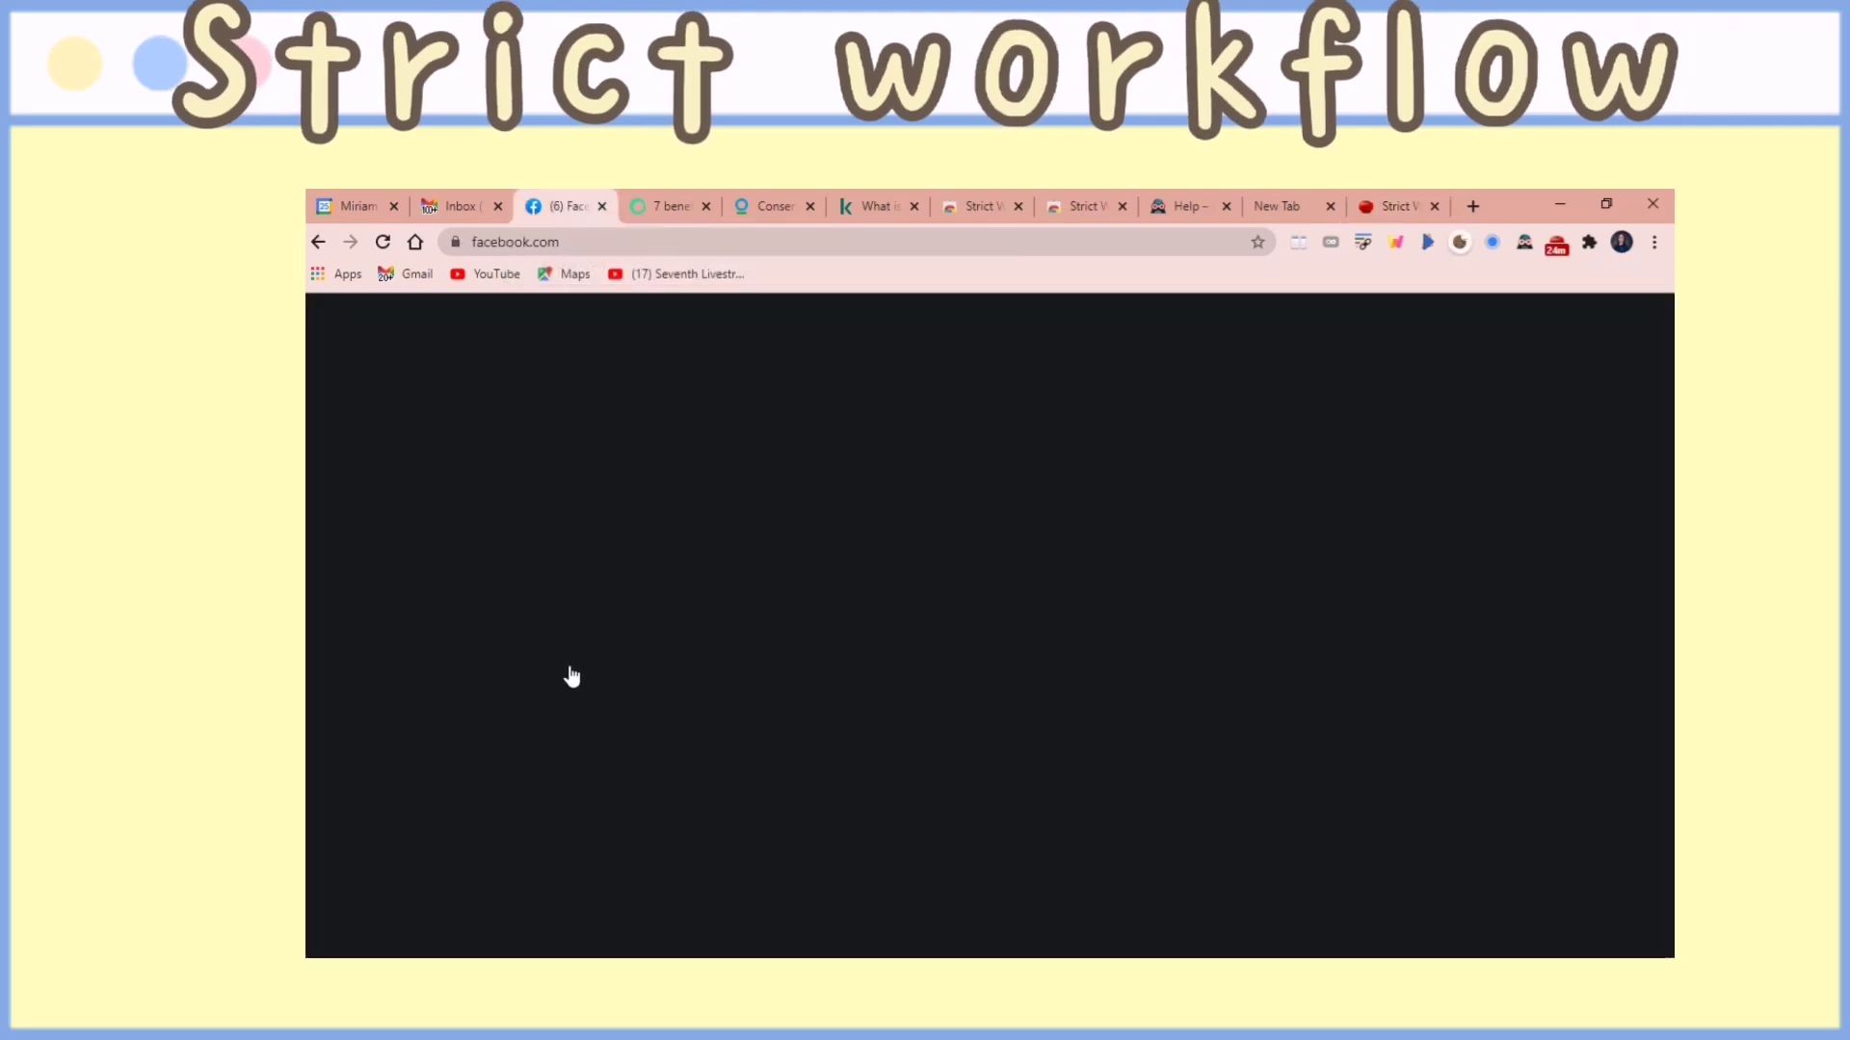
pyautogui.hotkey('ctrl', 't')
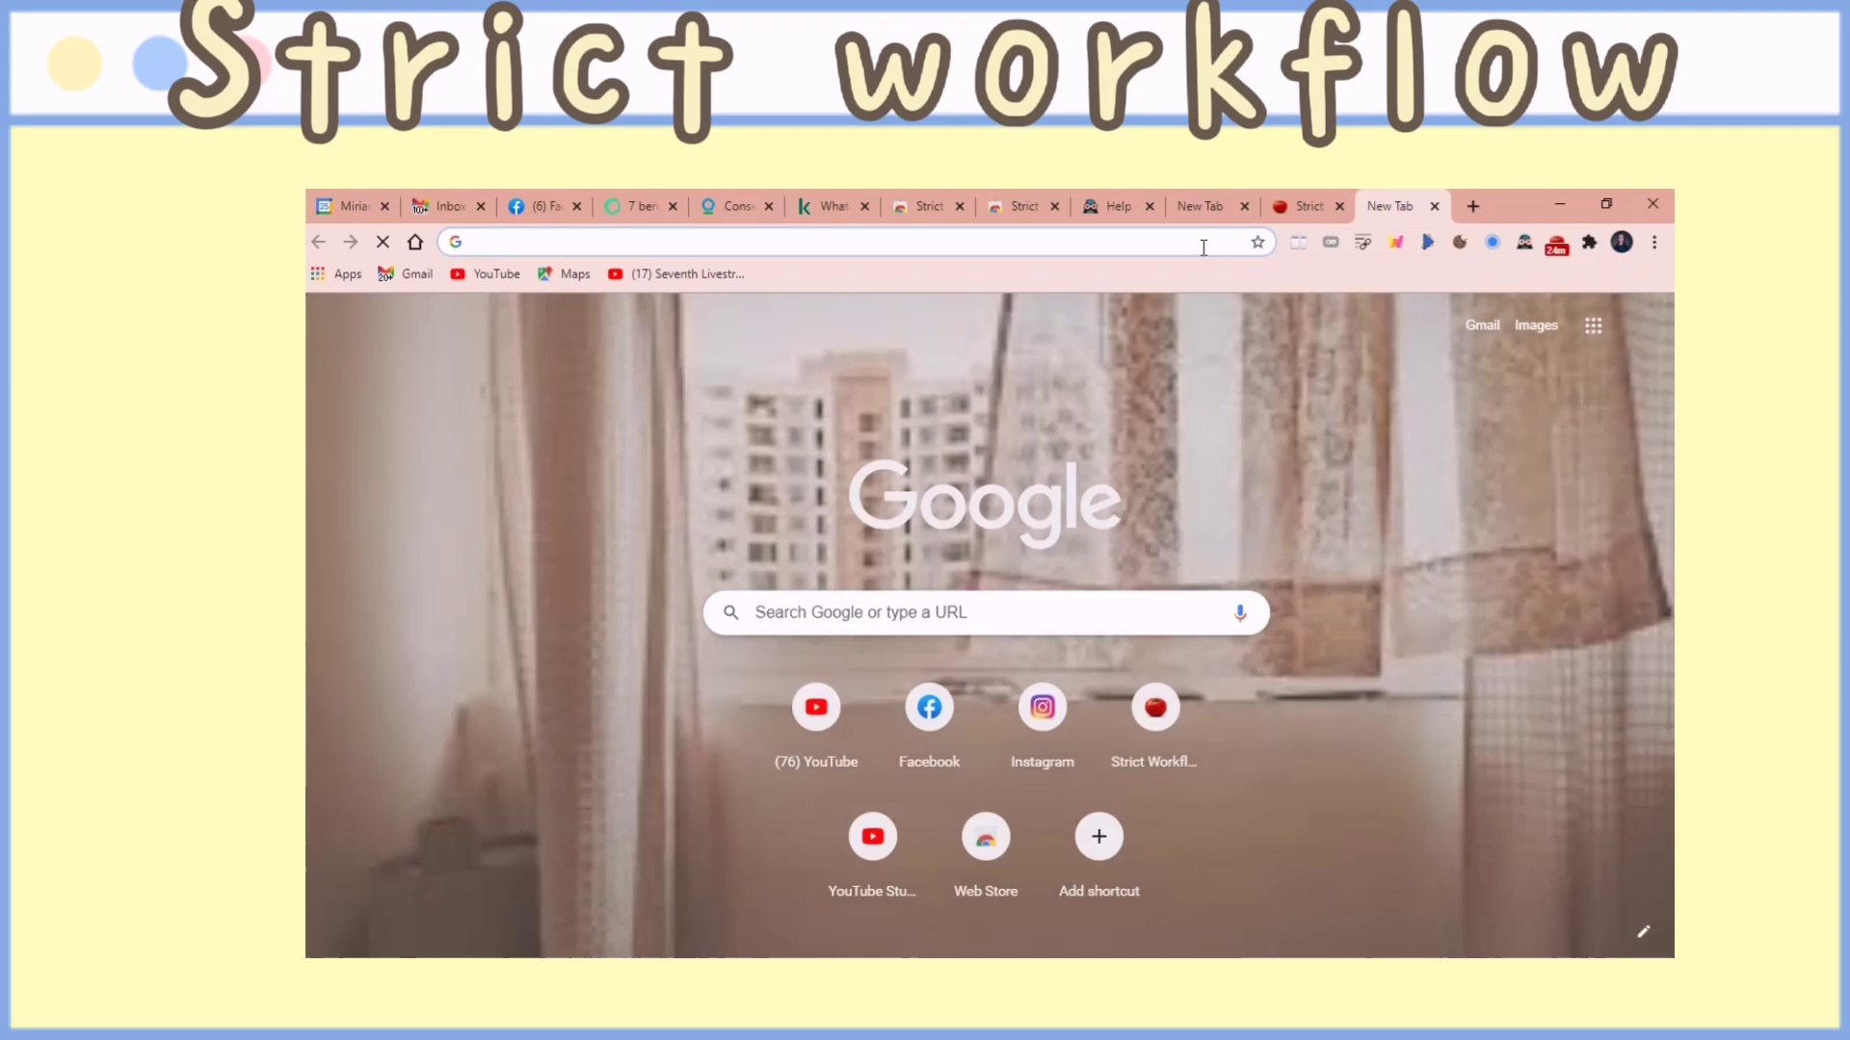
pyautogui.write('youtube.com')
pyautogui.press('Return')
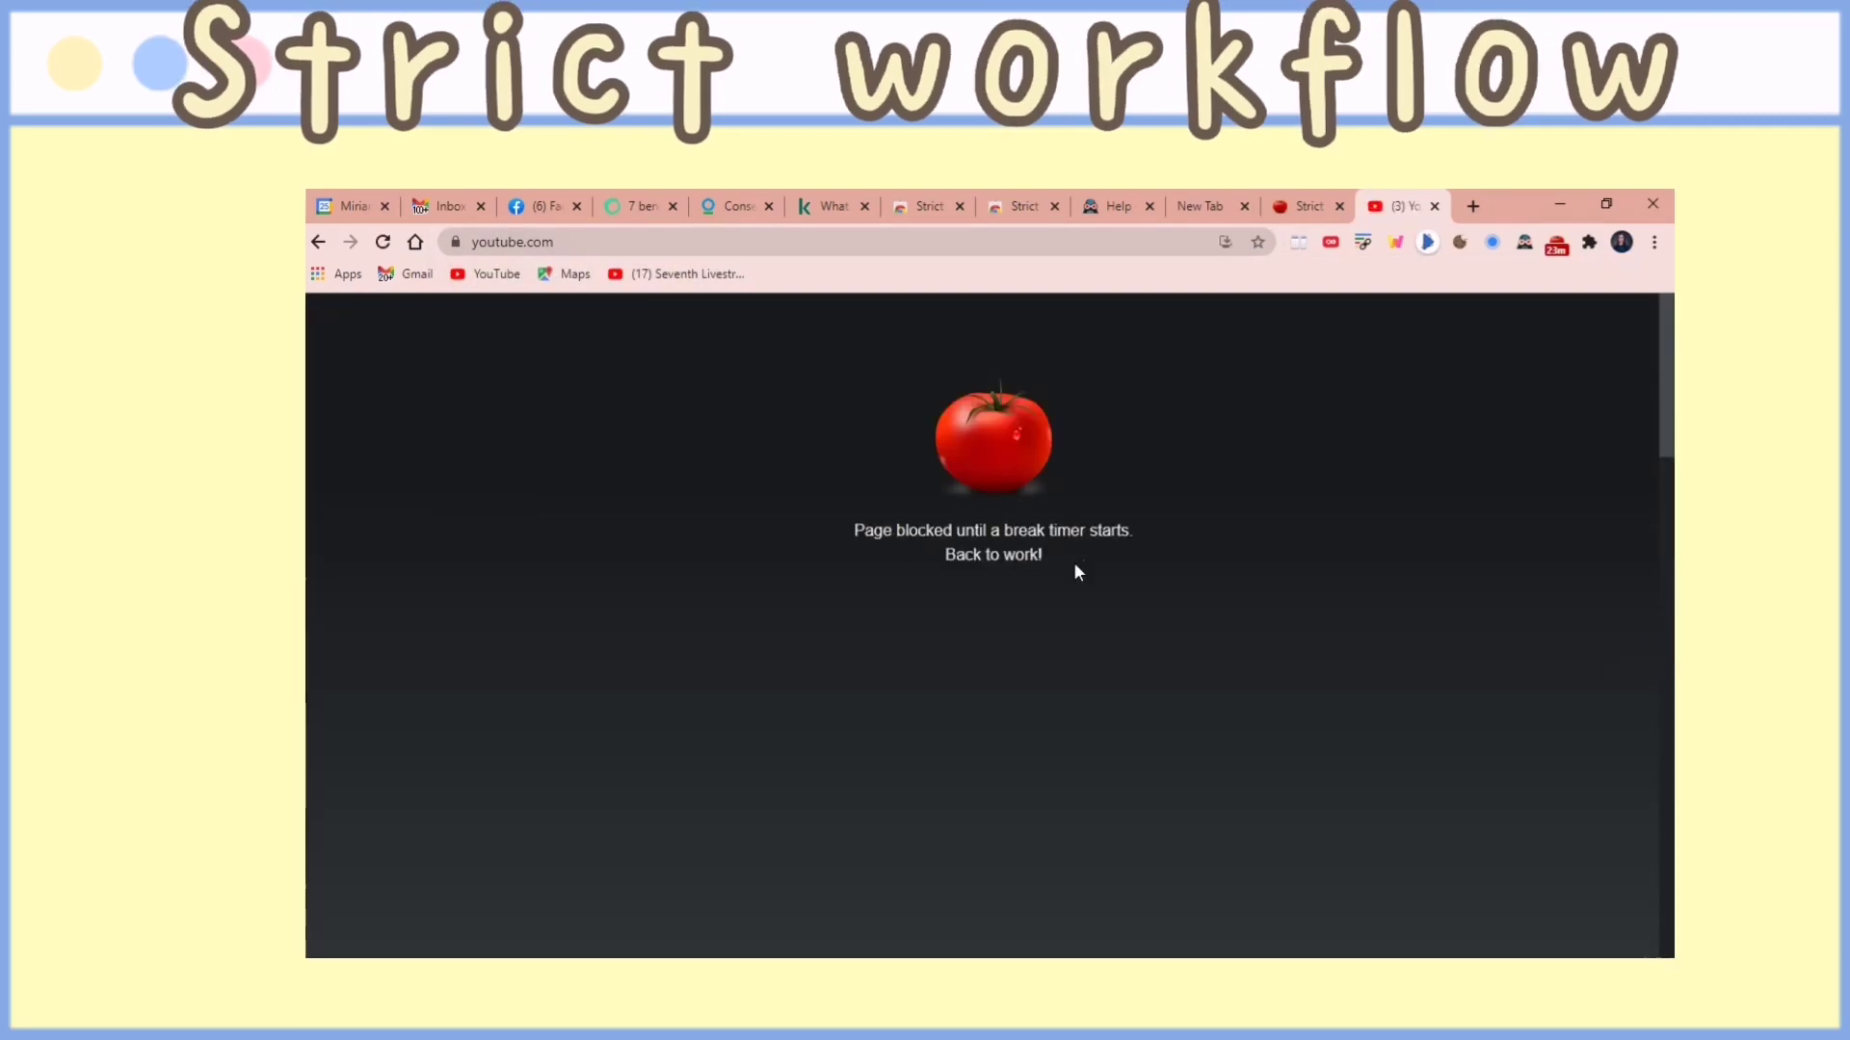
pyautogui.click(1301, 211)
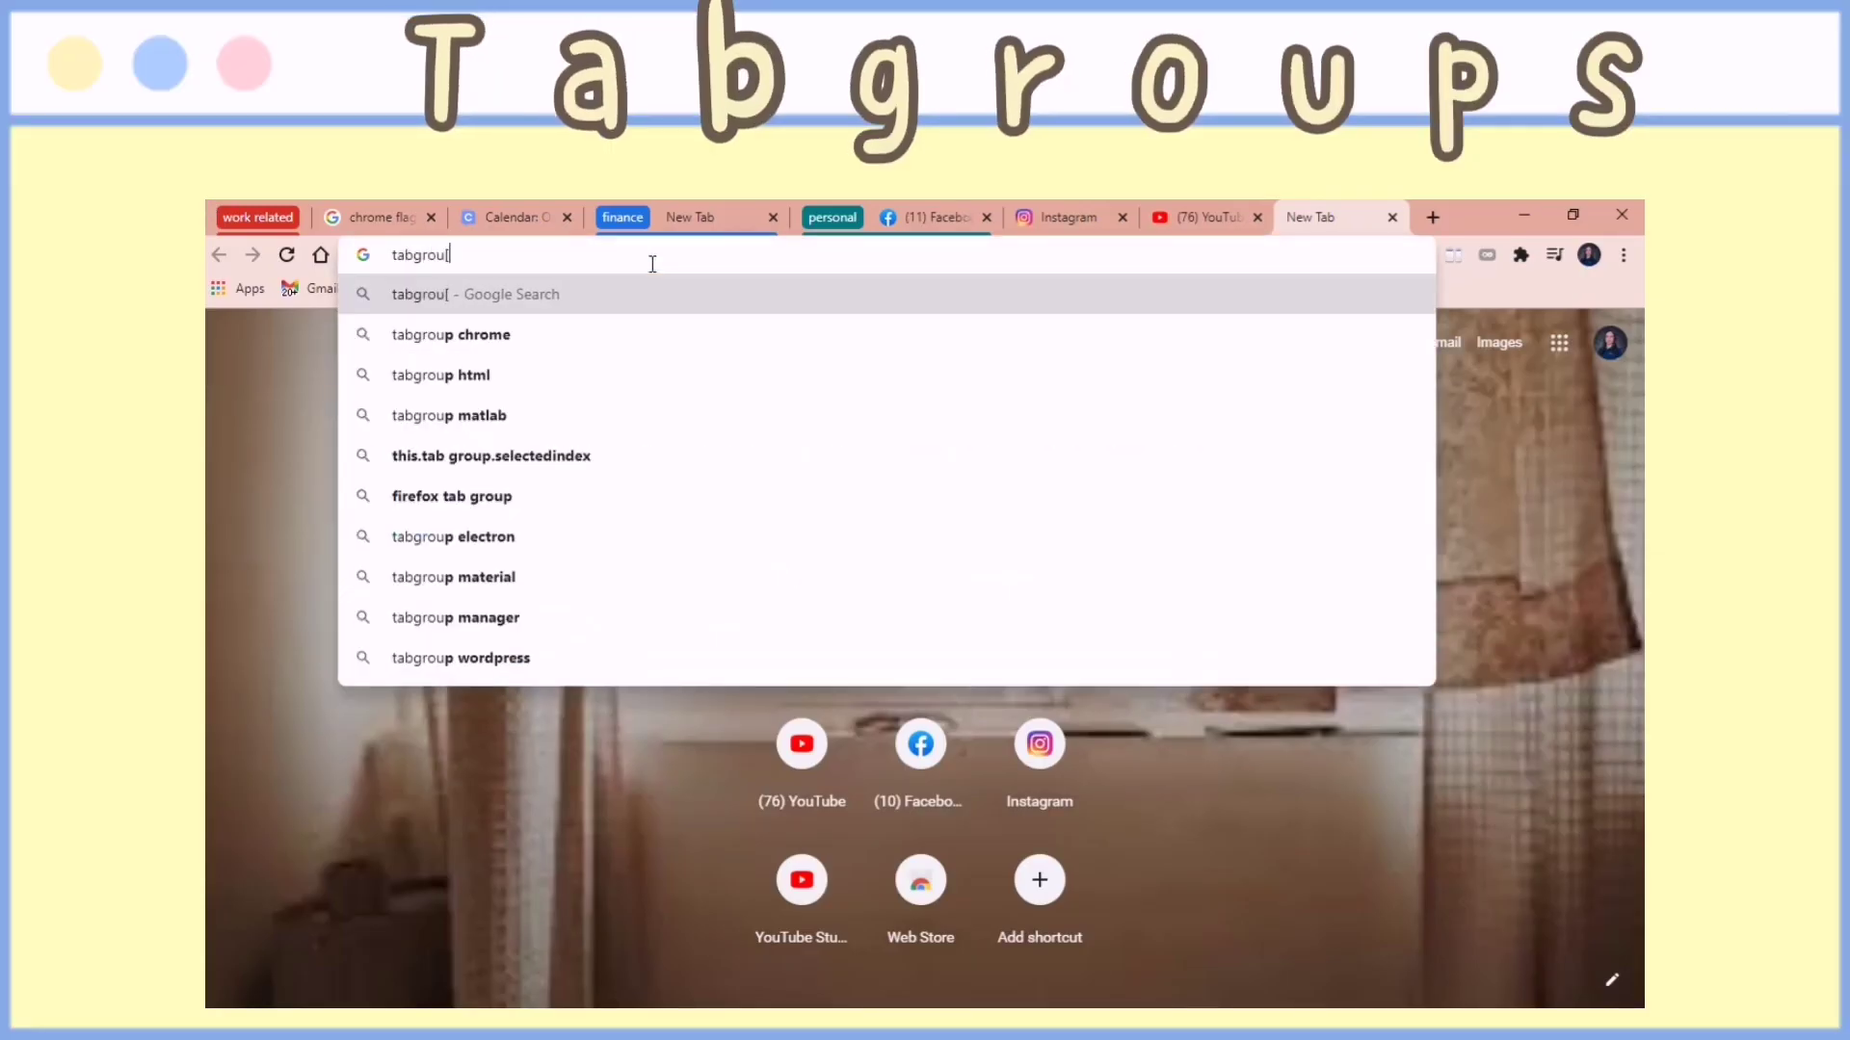
# - Search Google for 'tabgroup chrome', check the Web Store result, then search 'tabgroups' instead
pyautogui.press('Return')
pyautogui.click(610, 545)
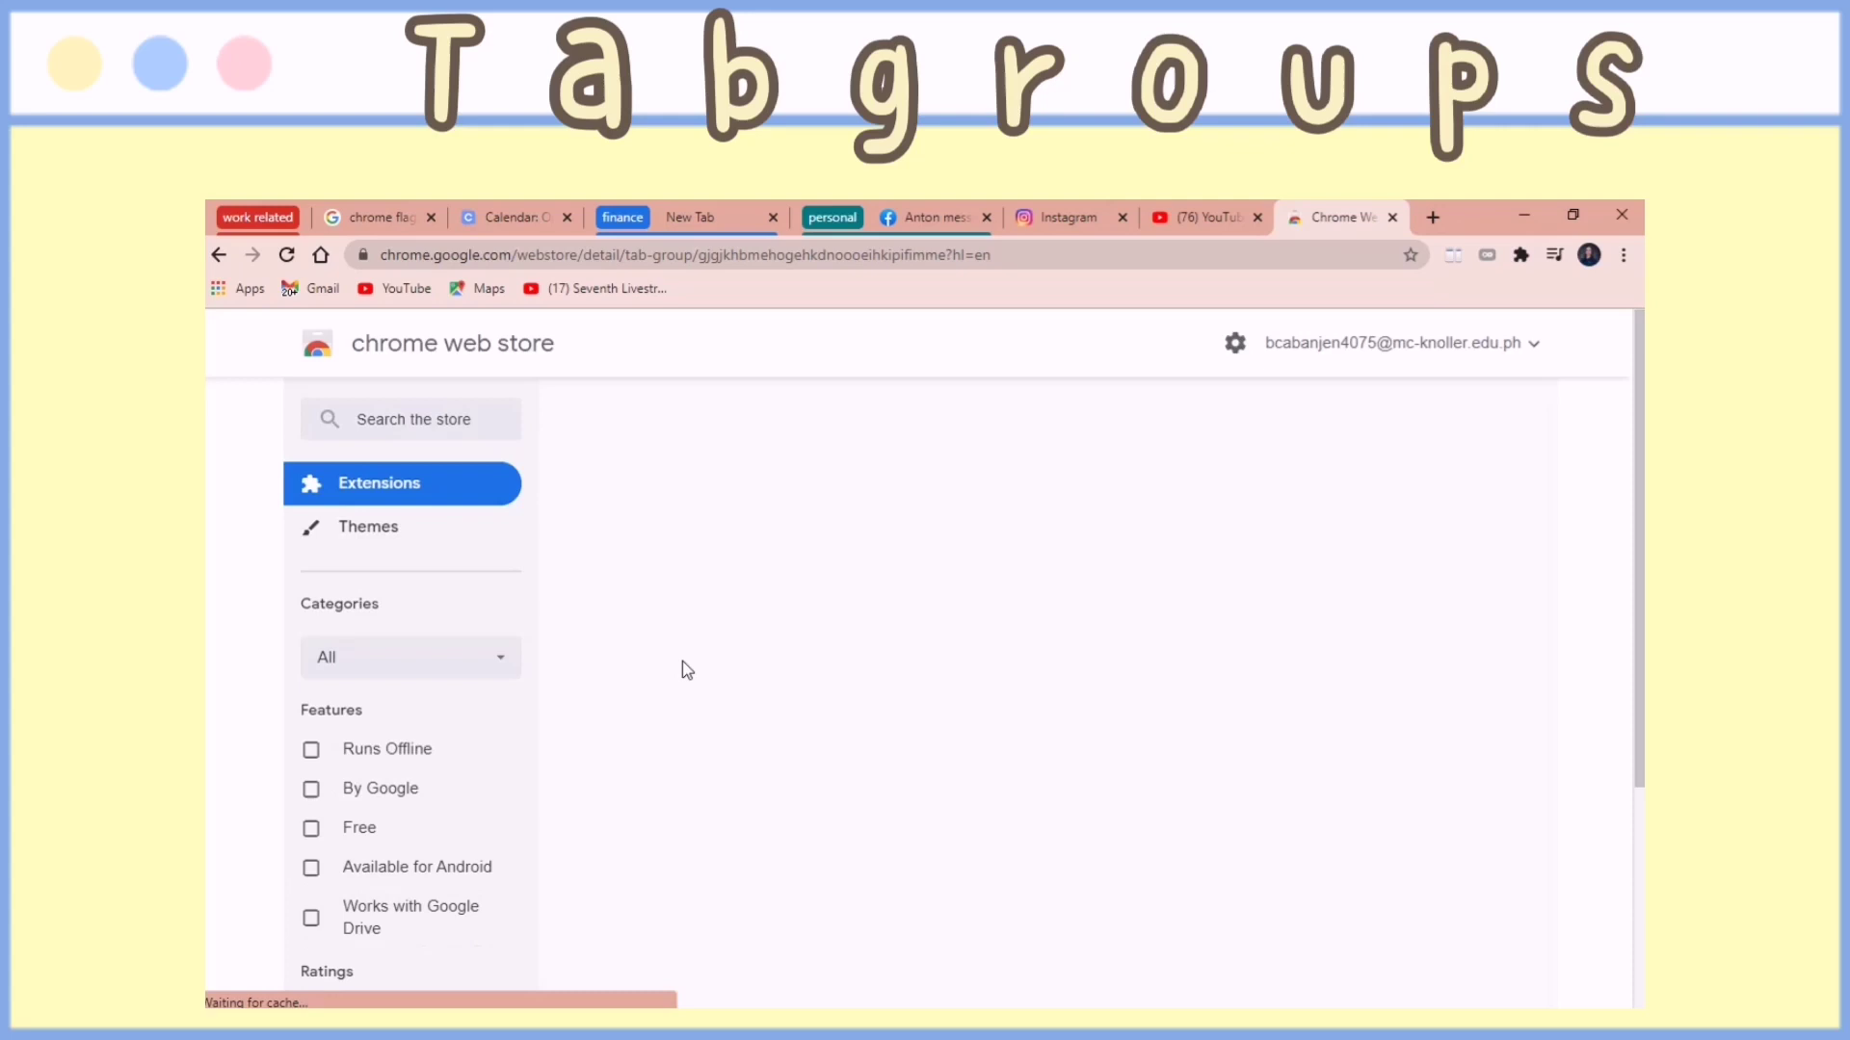
pyautogui.click(219, 254)
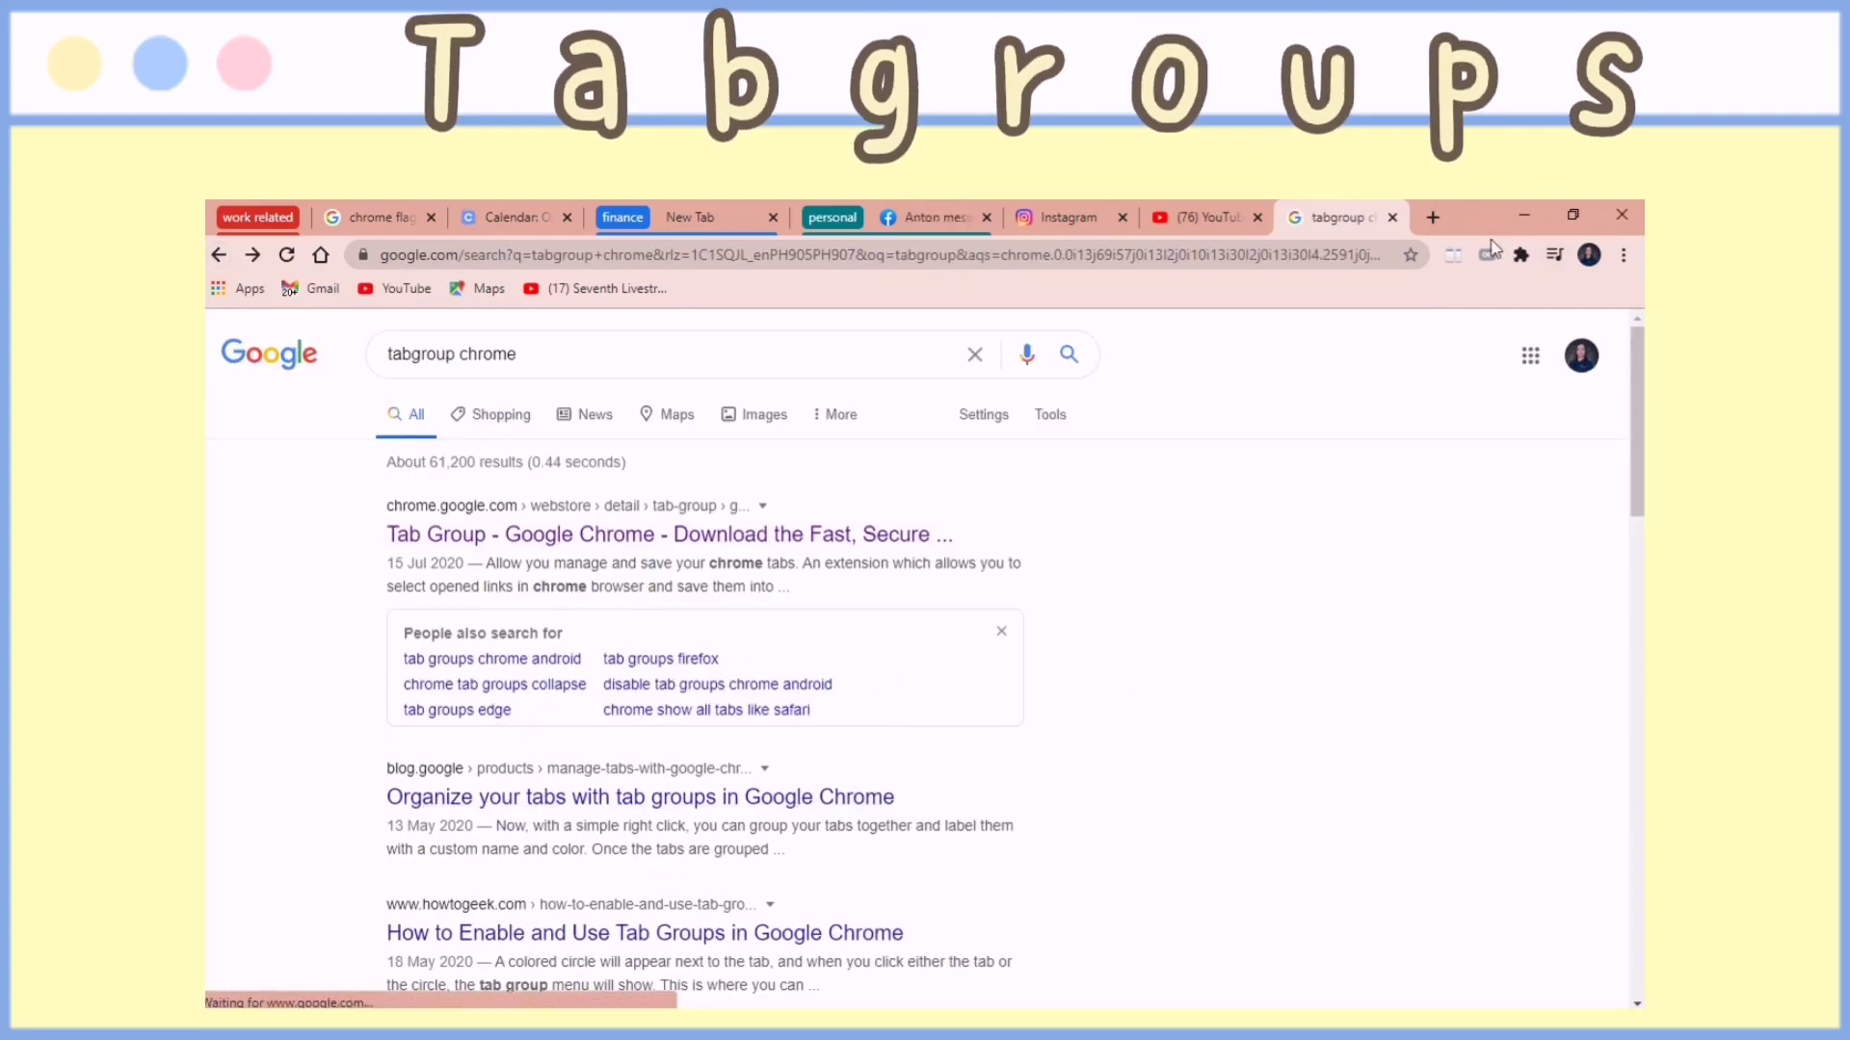
pyautogui.moveTo(465, 358); pyautogui.dragTo(526, 359)
pyautogui.write('s')
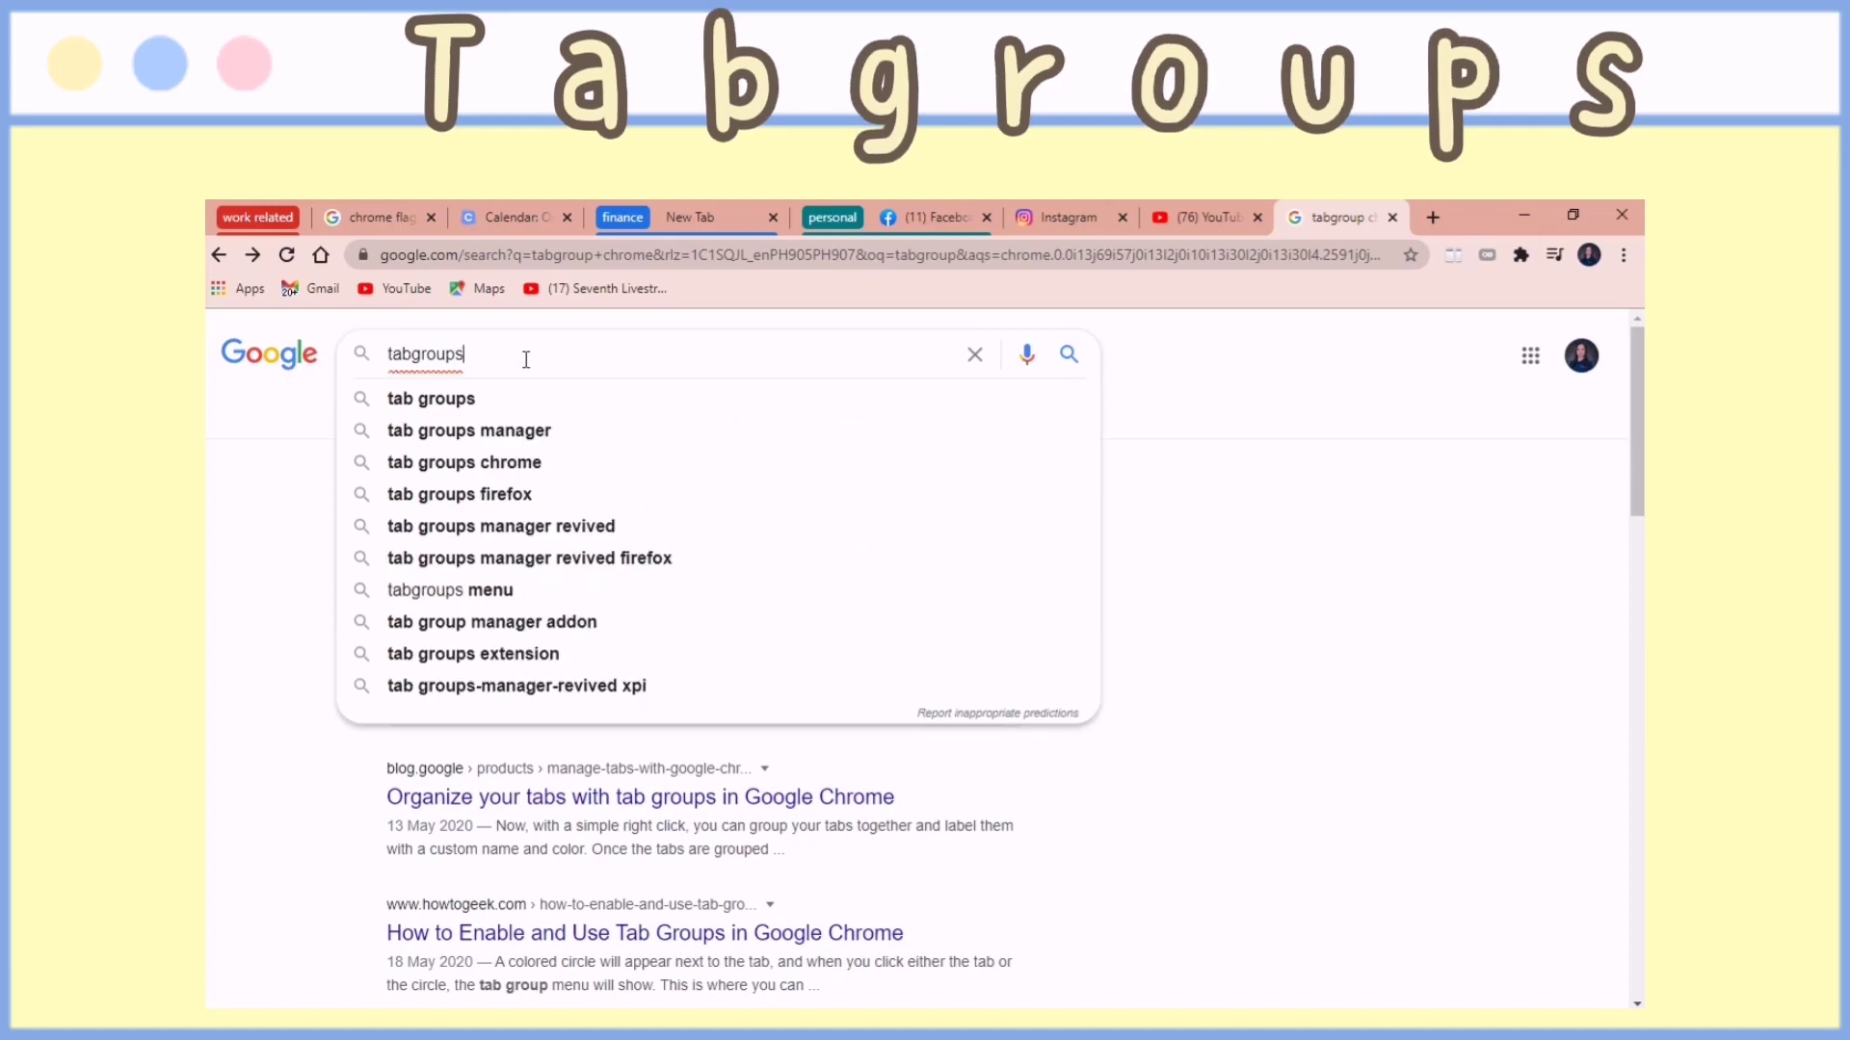
pyautogui.press('Return')
# - Read Google's blog article on tab groups, then search for 'tabgroups extension'
pyautogui.click(561, 542)
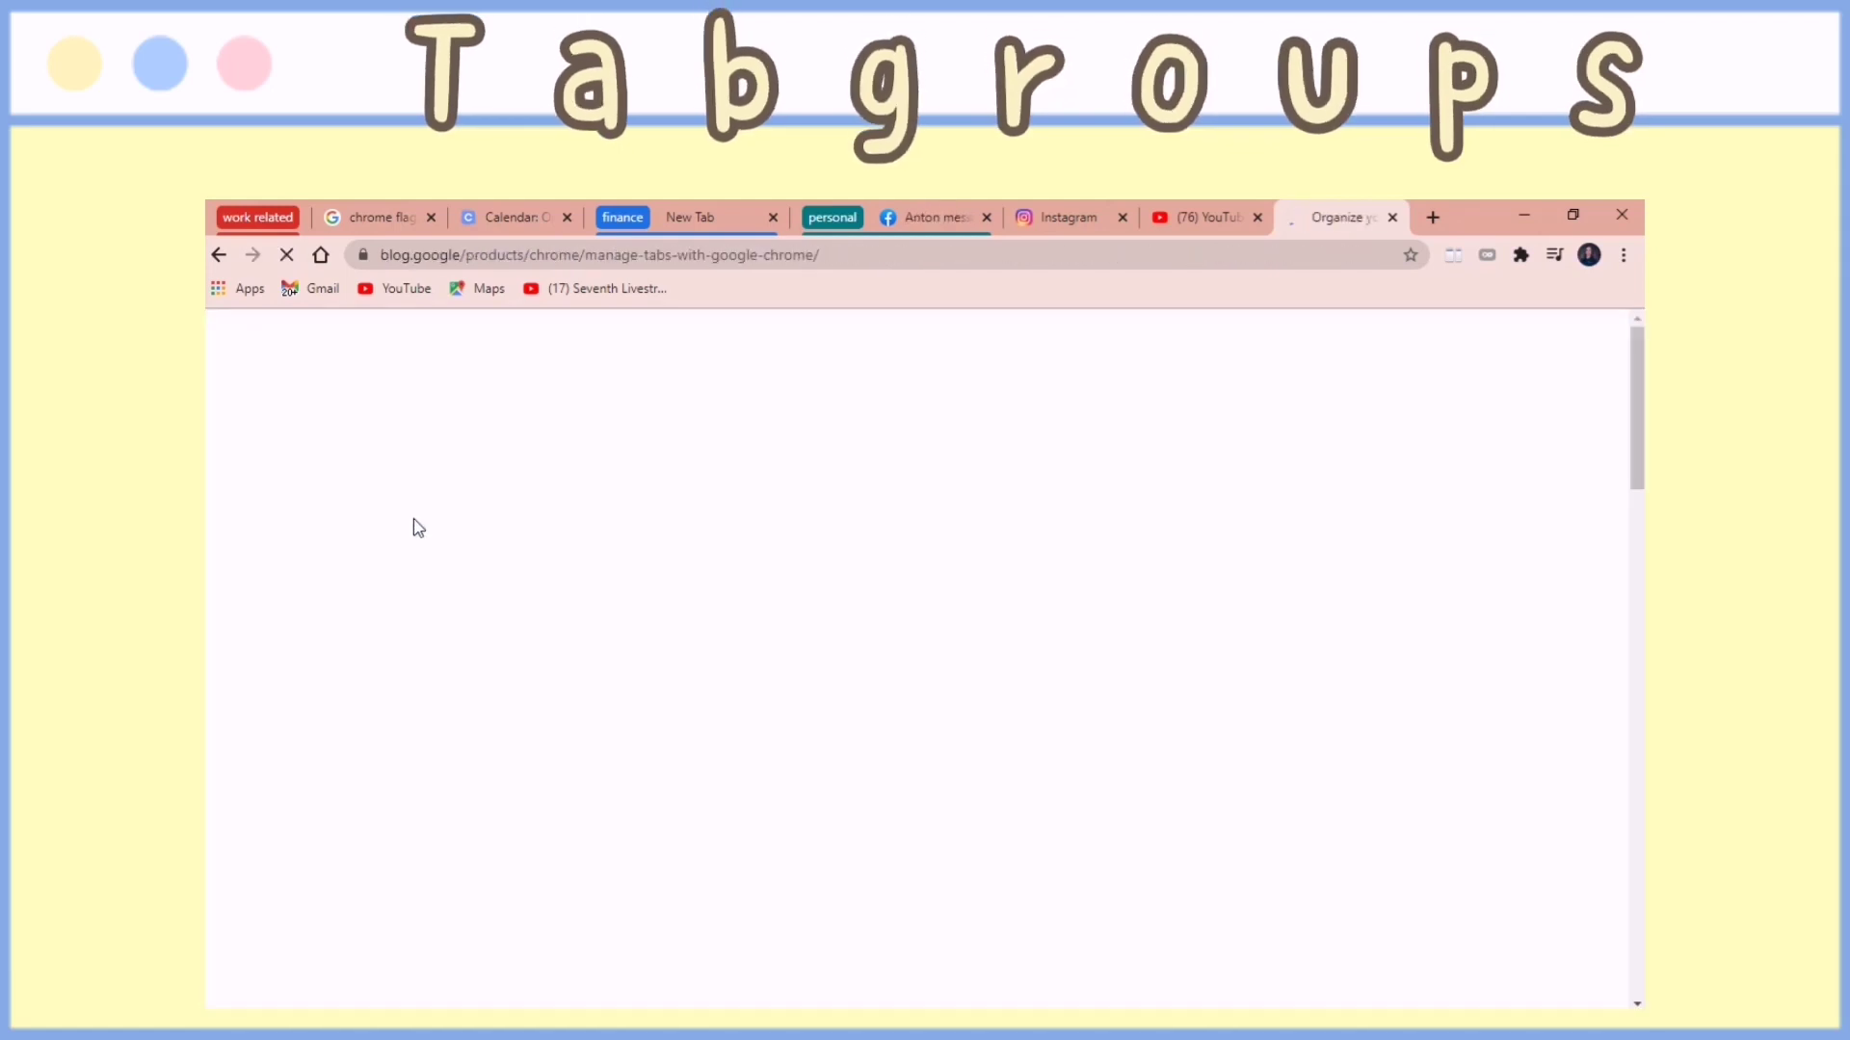
pyautogui.scroll(-15, 540, 376)
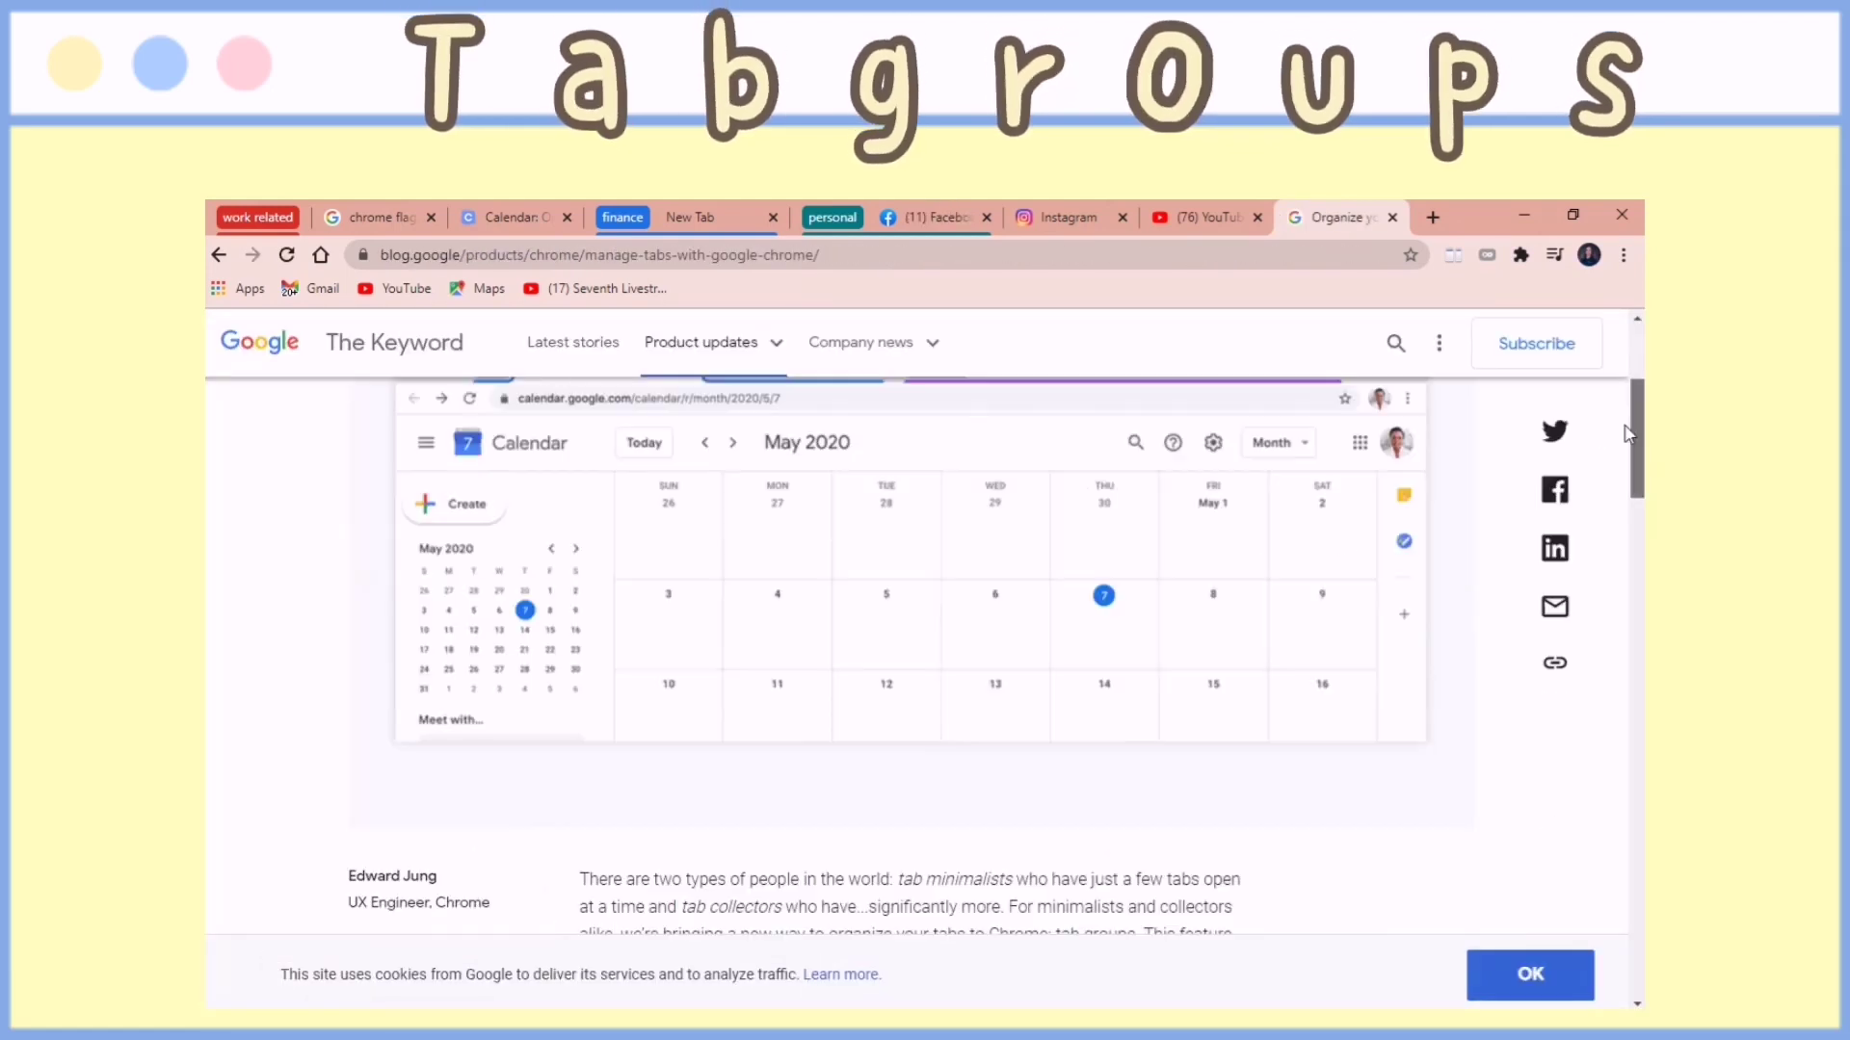
pyautogui.moveTo(1589, 819); pyautogui.dragTo(1607, 393)
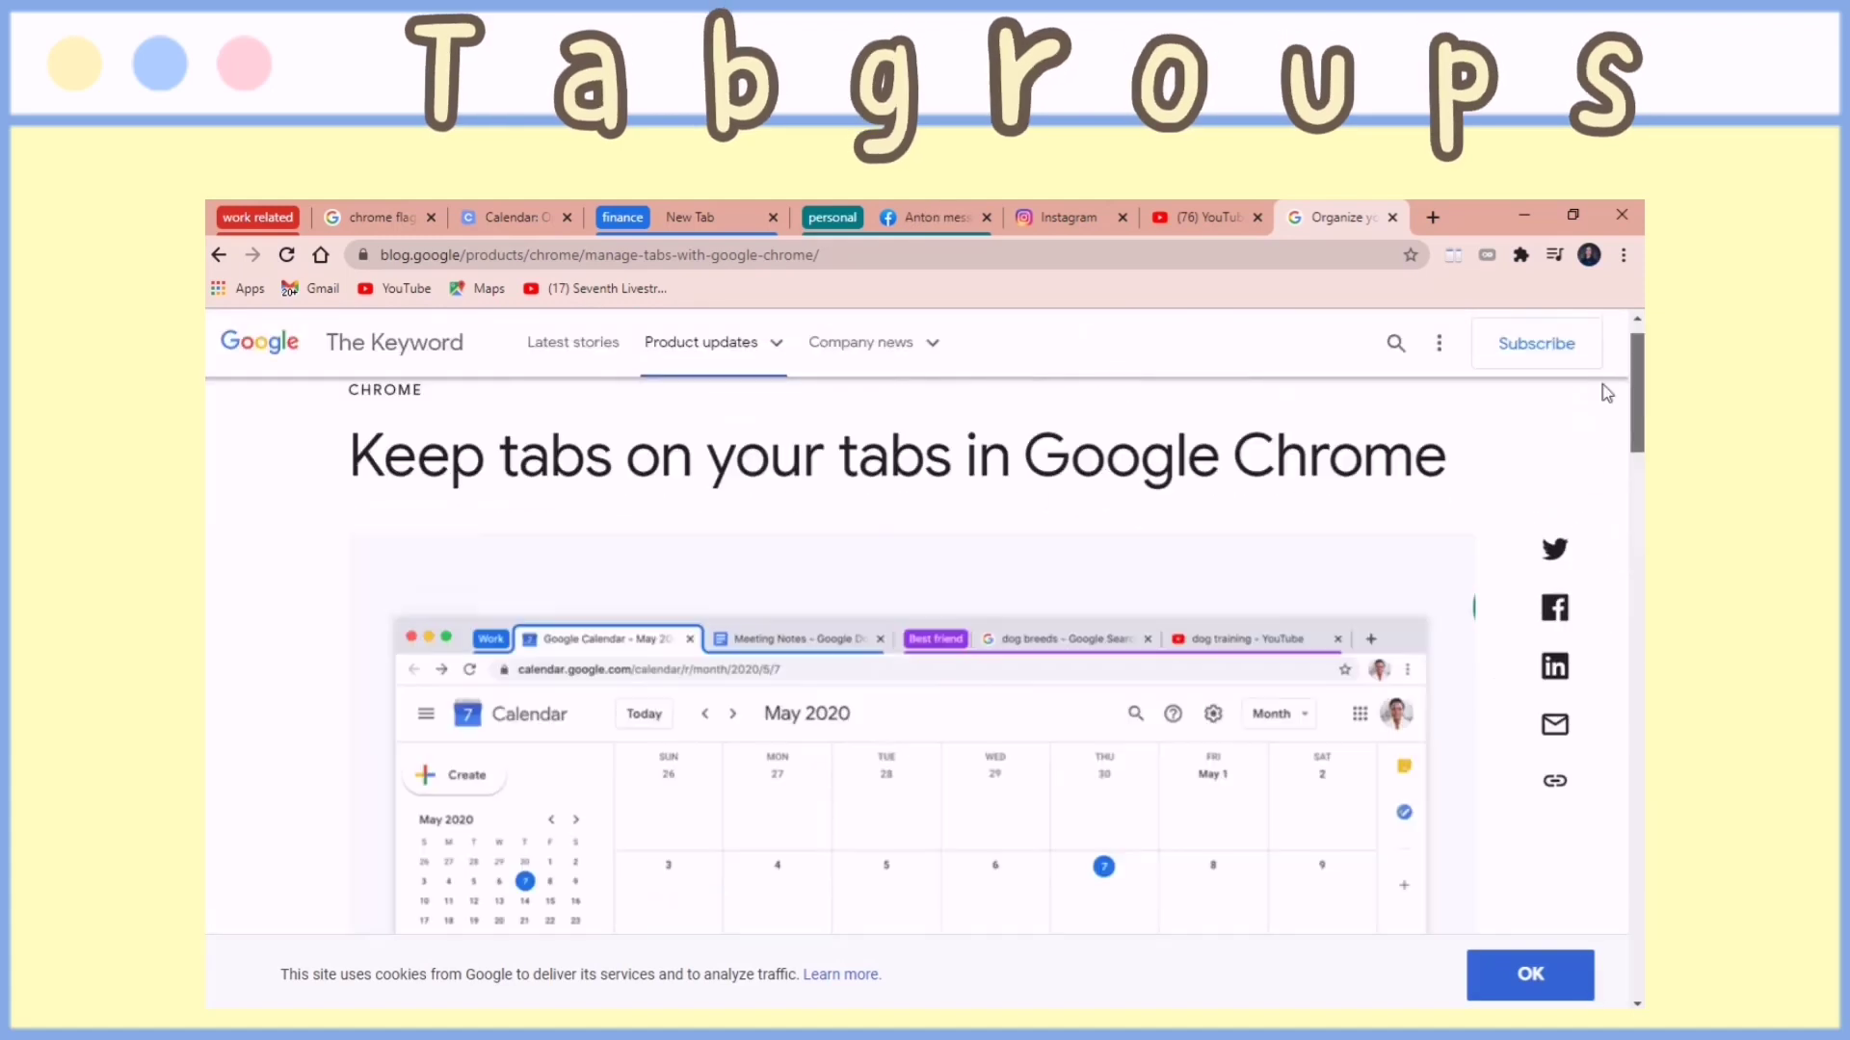
pyautogui.click(220, 256)
pyautogui.click(508, 357)
pyautogui.write('extension')
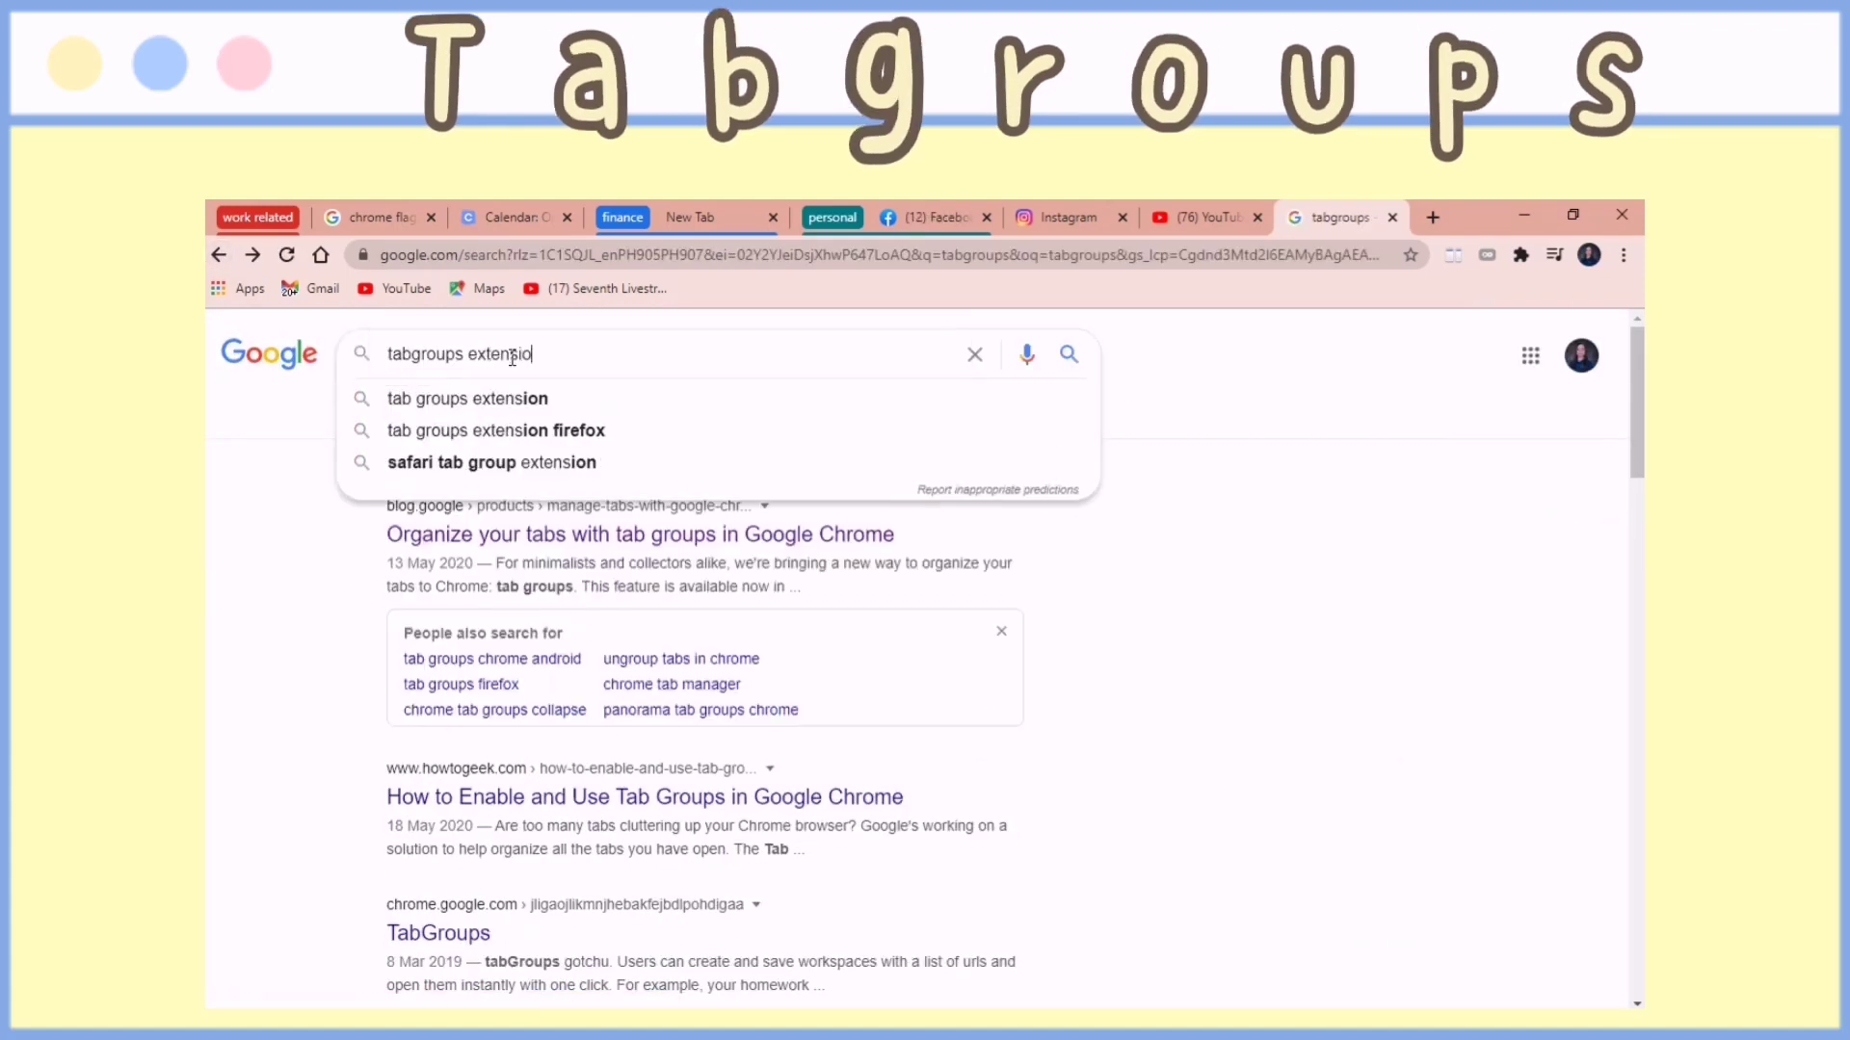
pyautogui.press('Return')
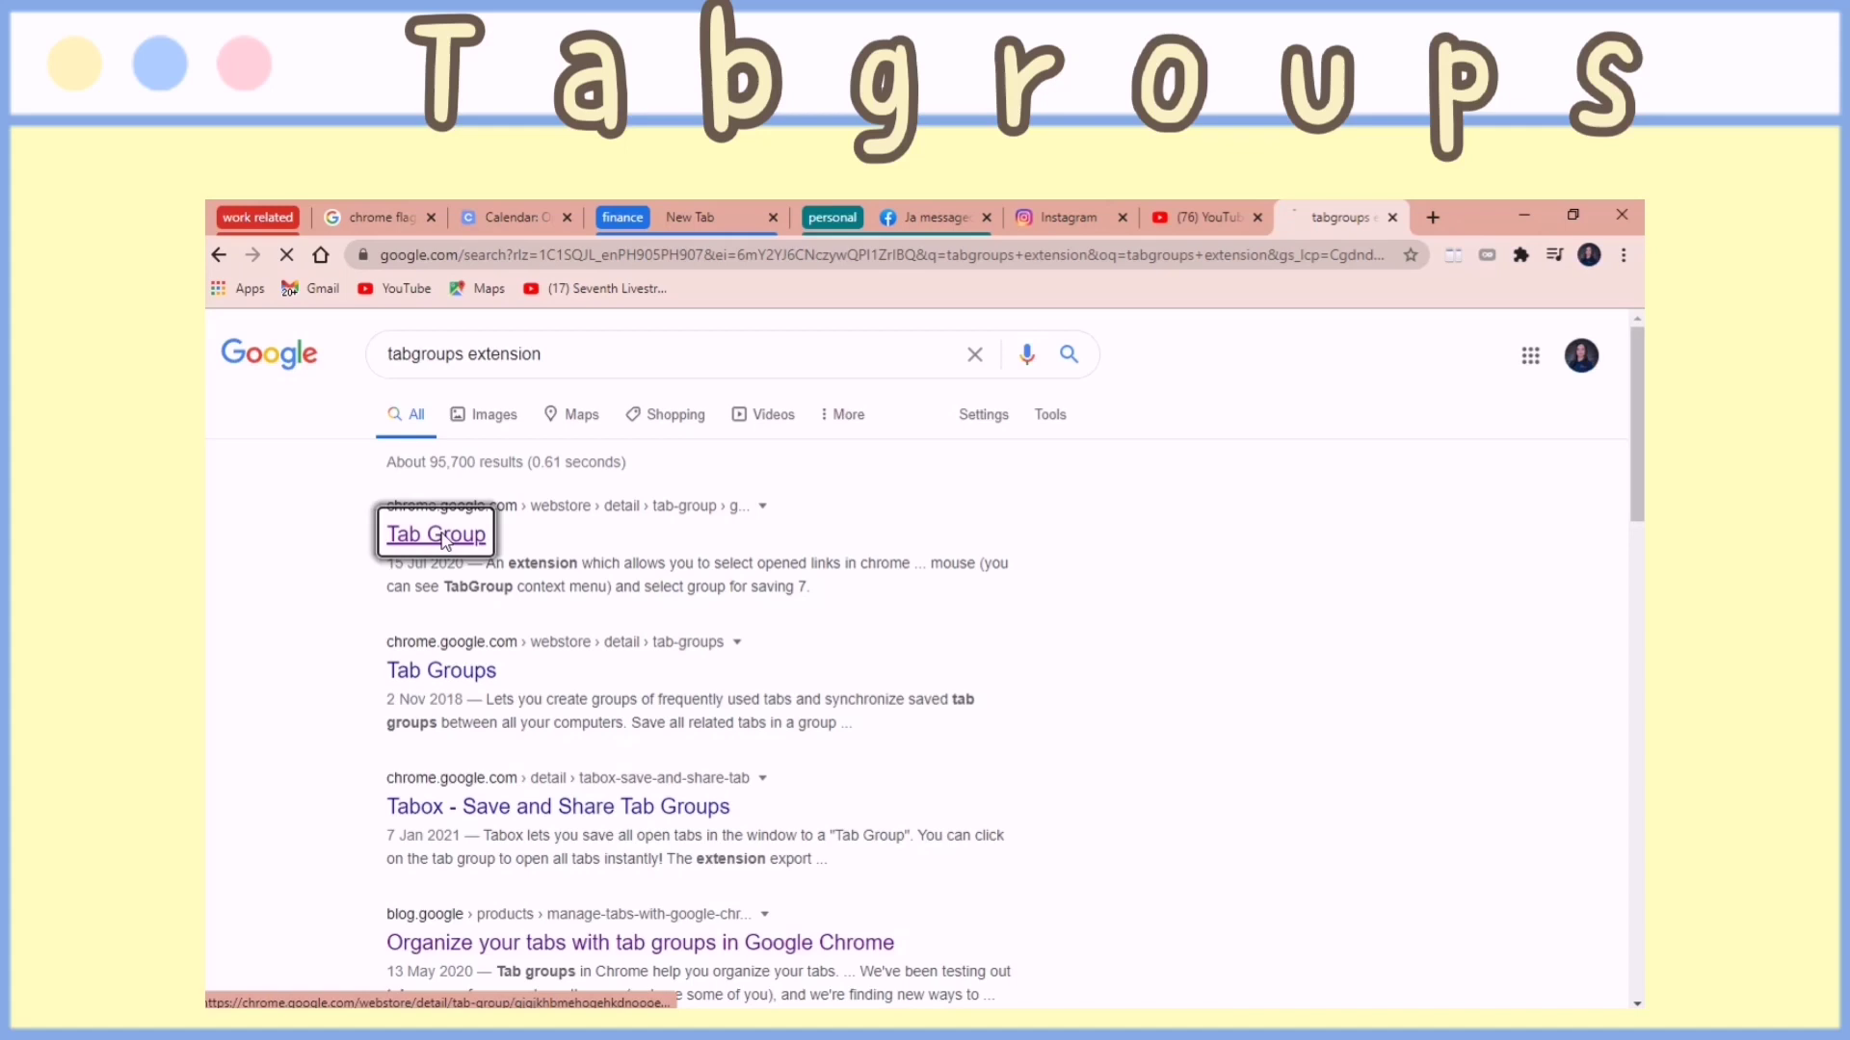
# - Open the Tab Group extension's store page, cancel its install, and check installed extensions
pyautogui.click(441, 535)
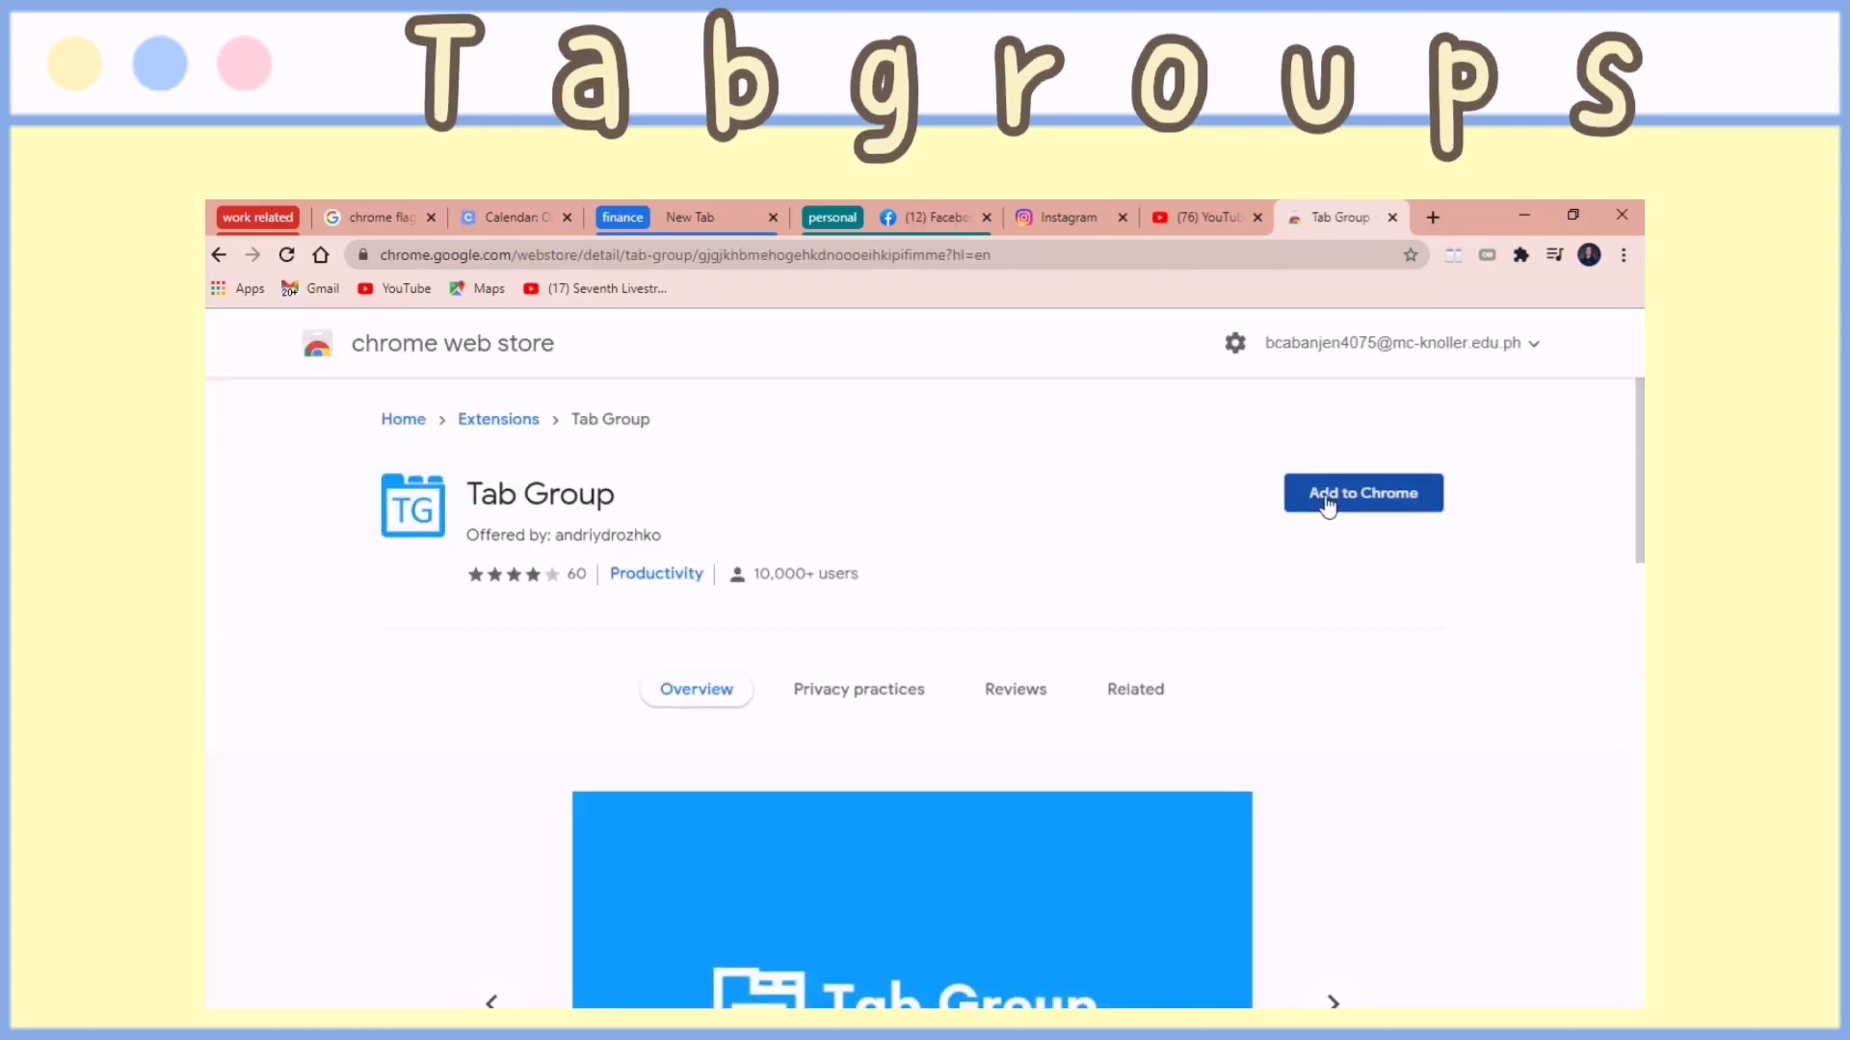
pyautogui.click(1328, 503)
pyautogui.press('Escape')
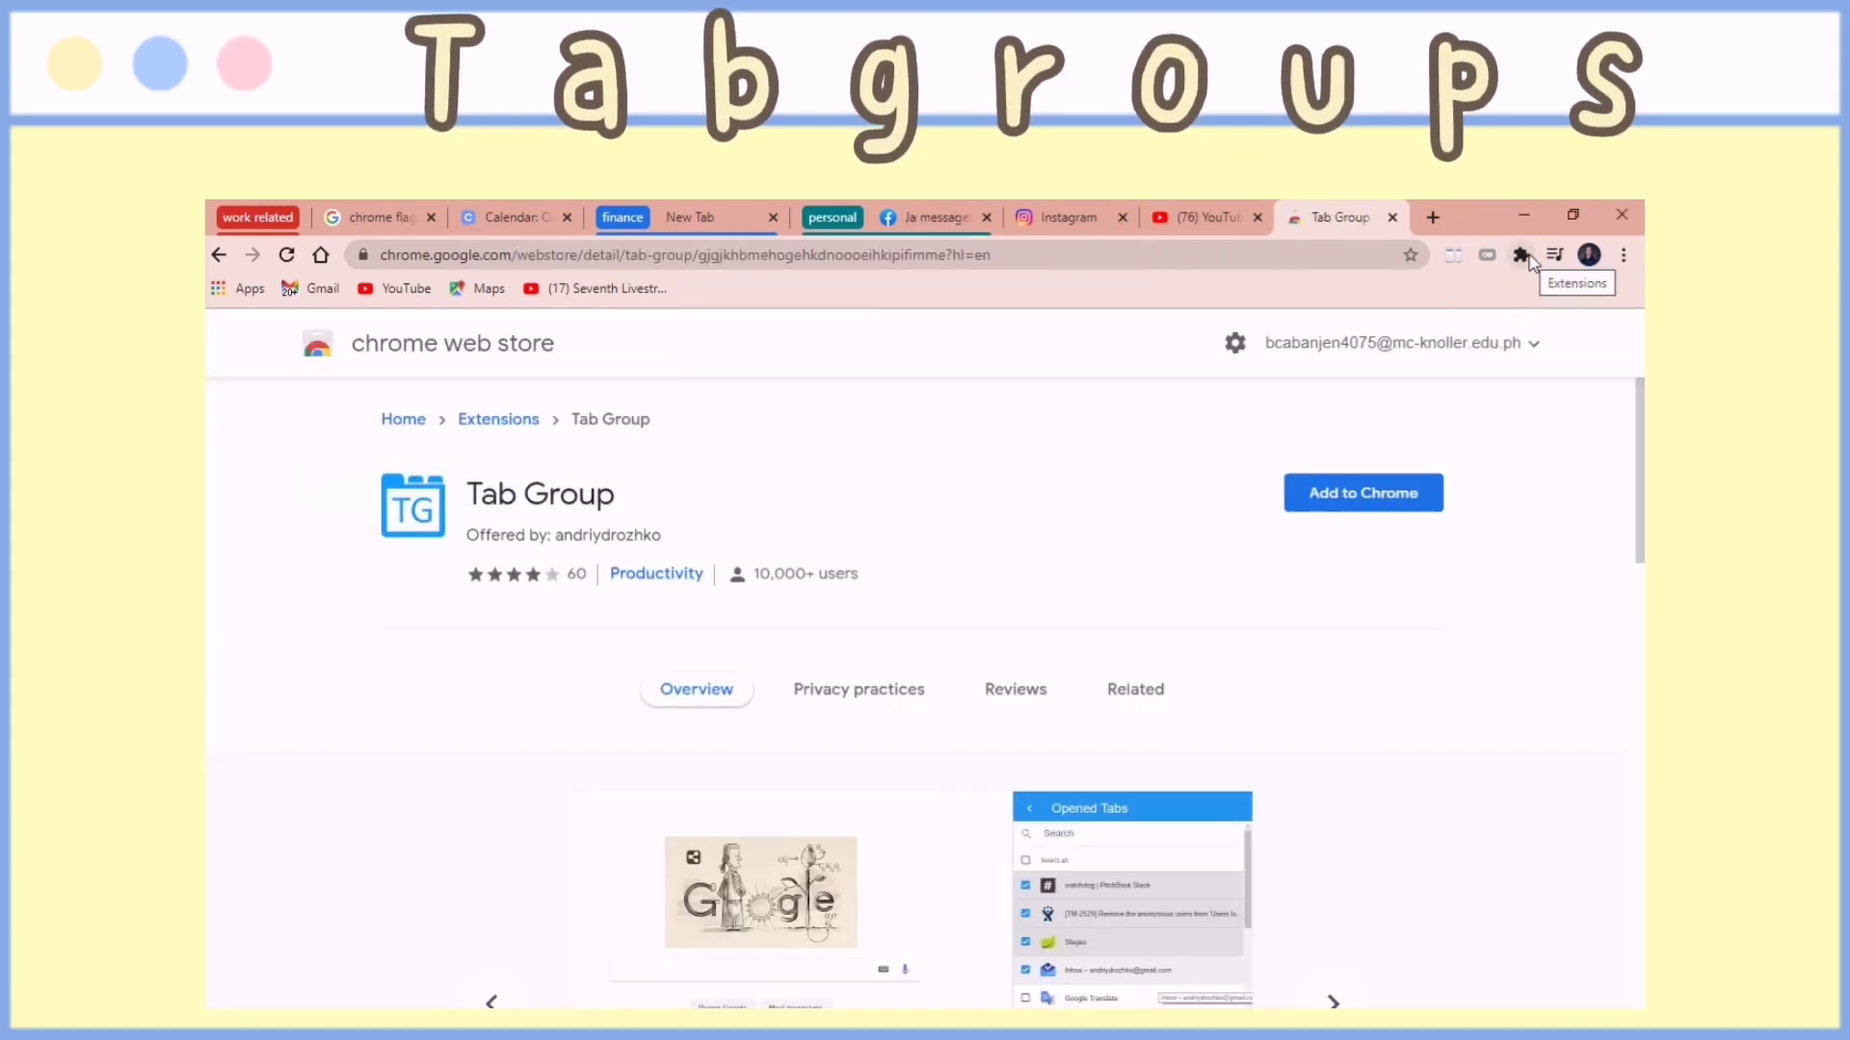
pyautogui.click(1522, 256)
pyautogui.scroll(-3, 1494, 500)
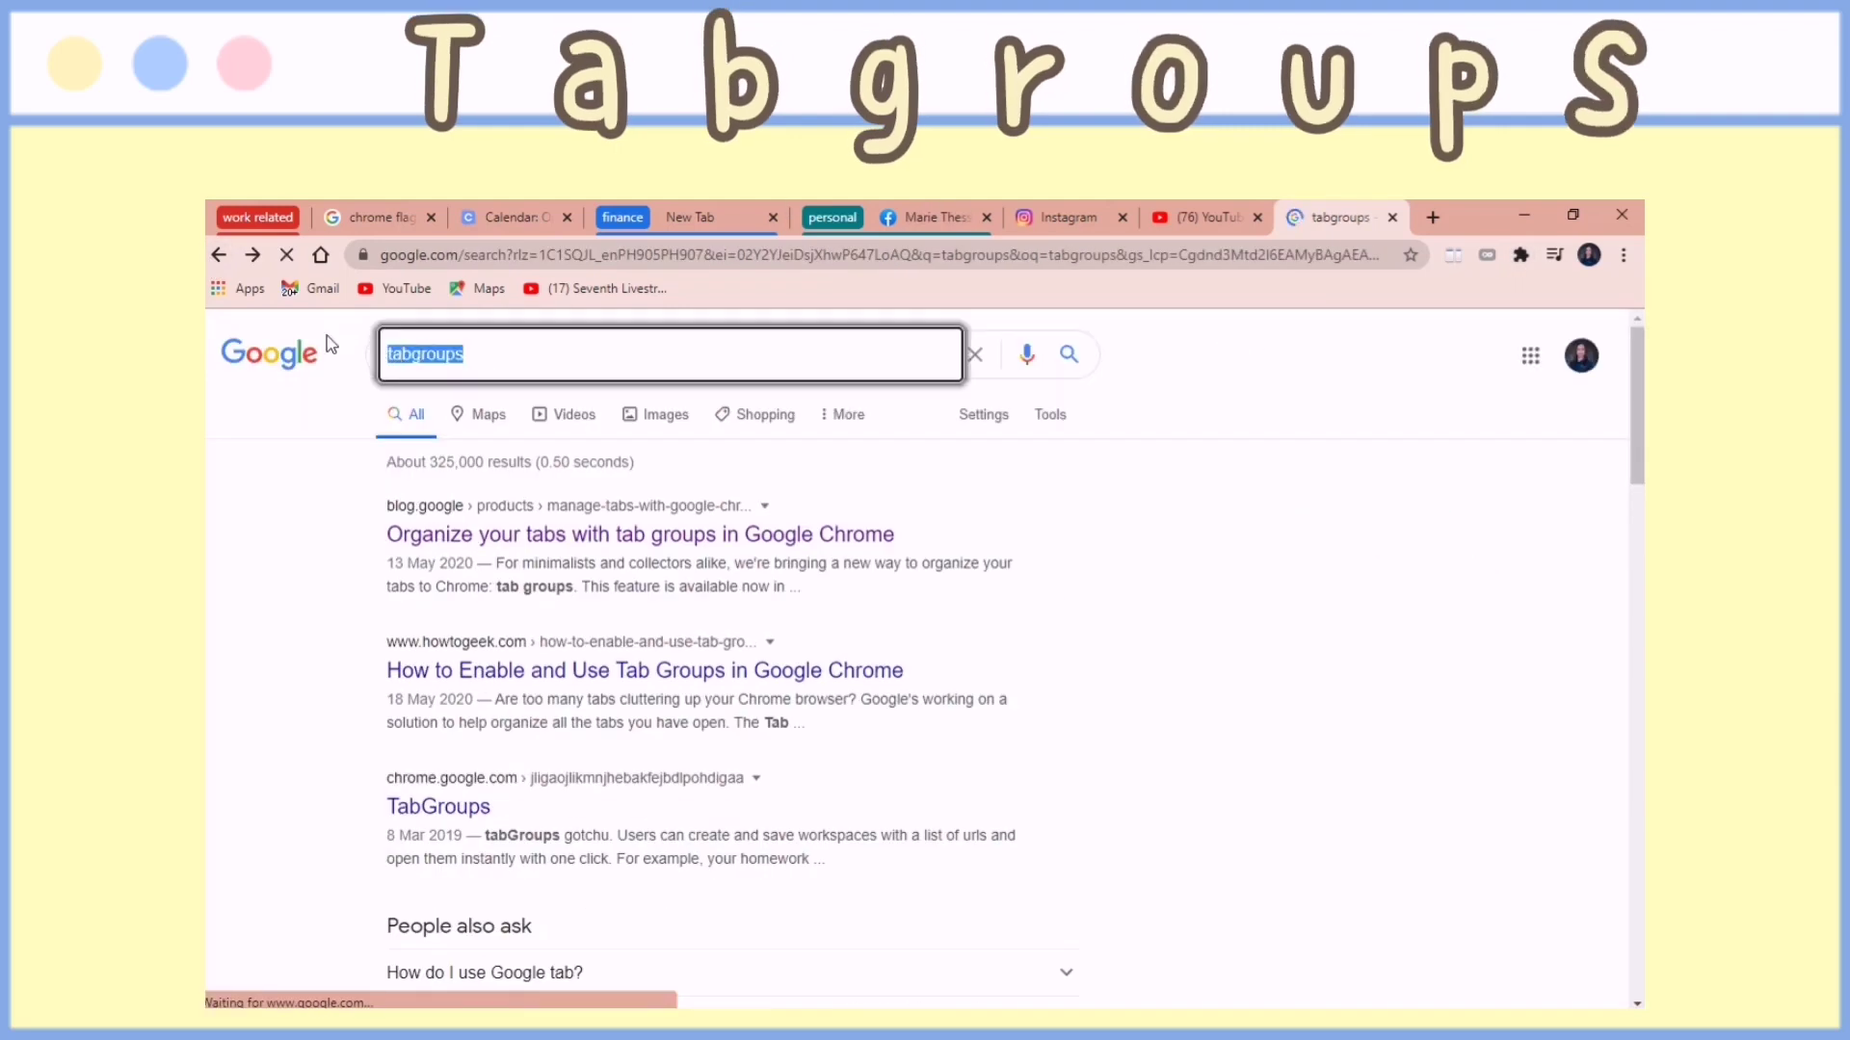
# - Search 'TabGroups chrome extension' and start installing Tab Groups from its store page
pyautogui.write('TabG')
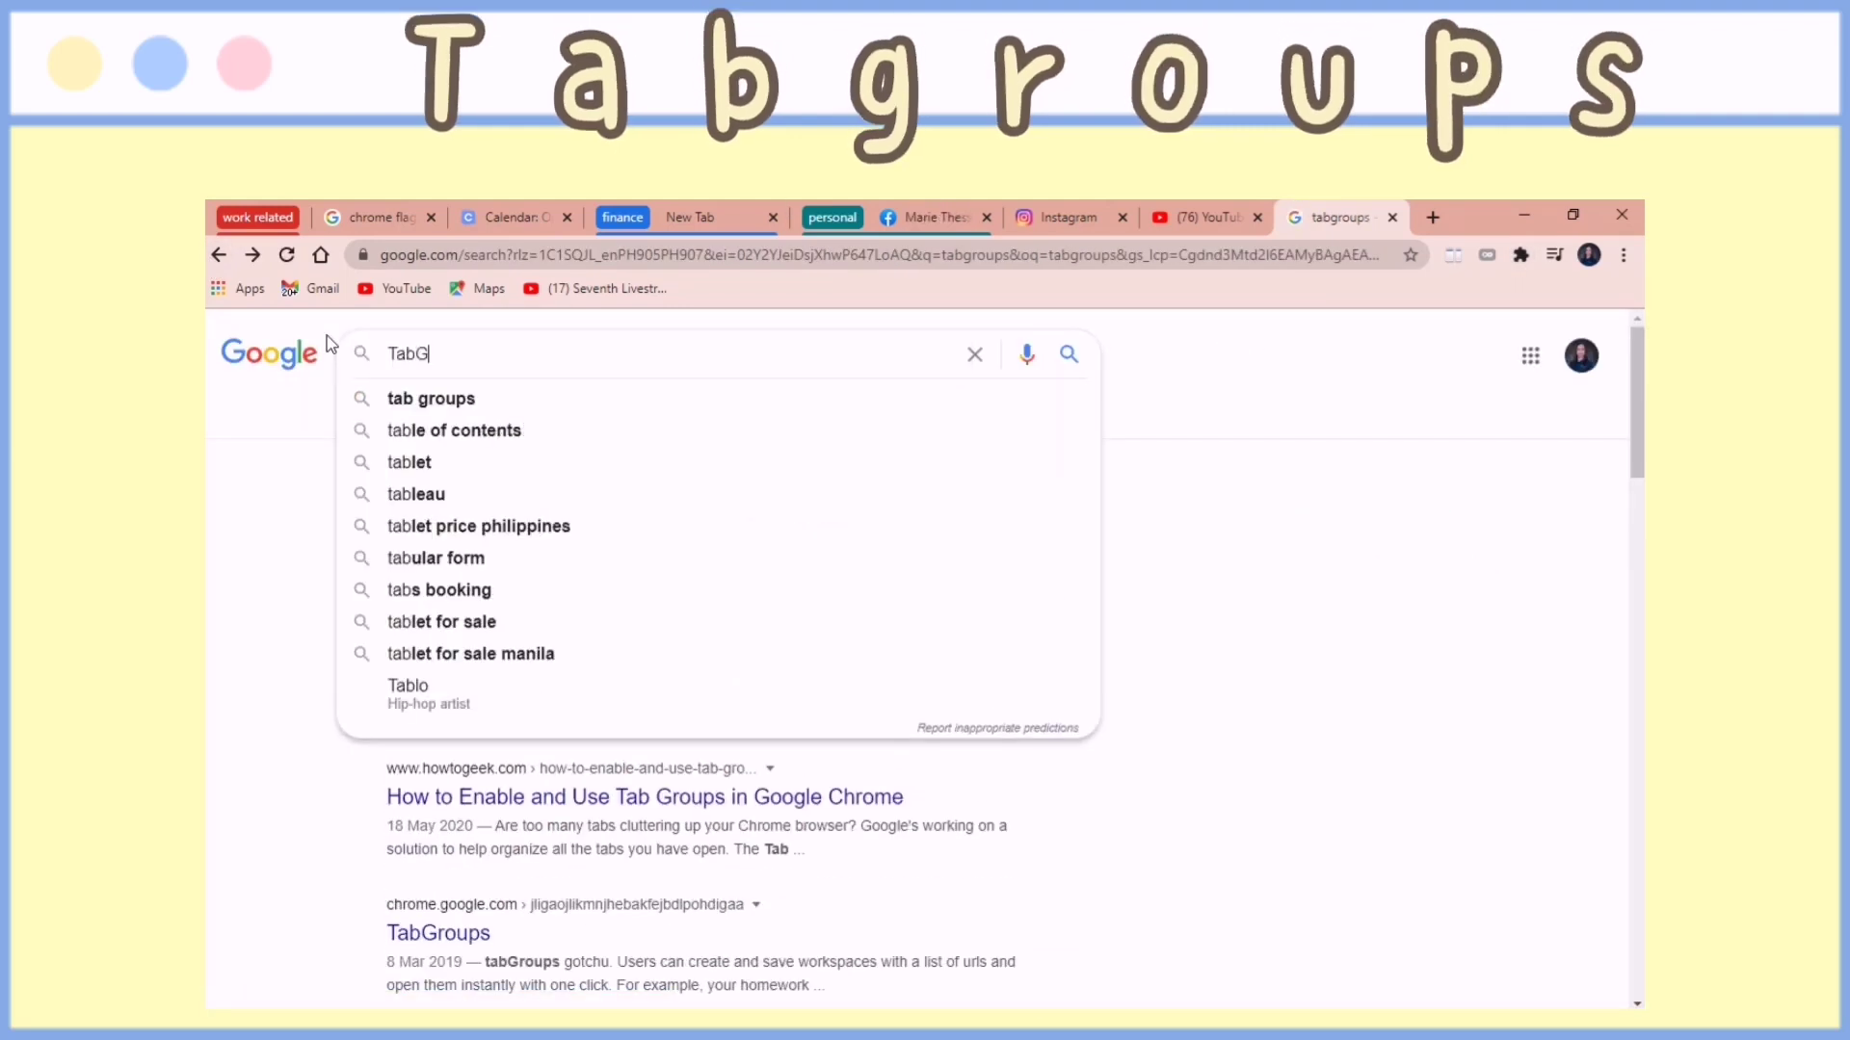
pyautogui.write('roups chrome ')
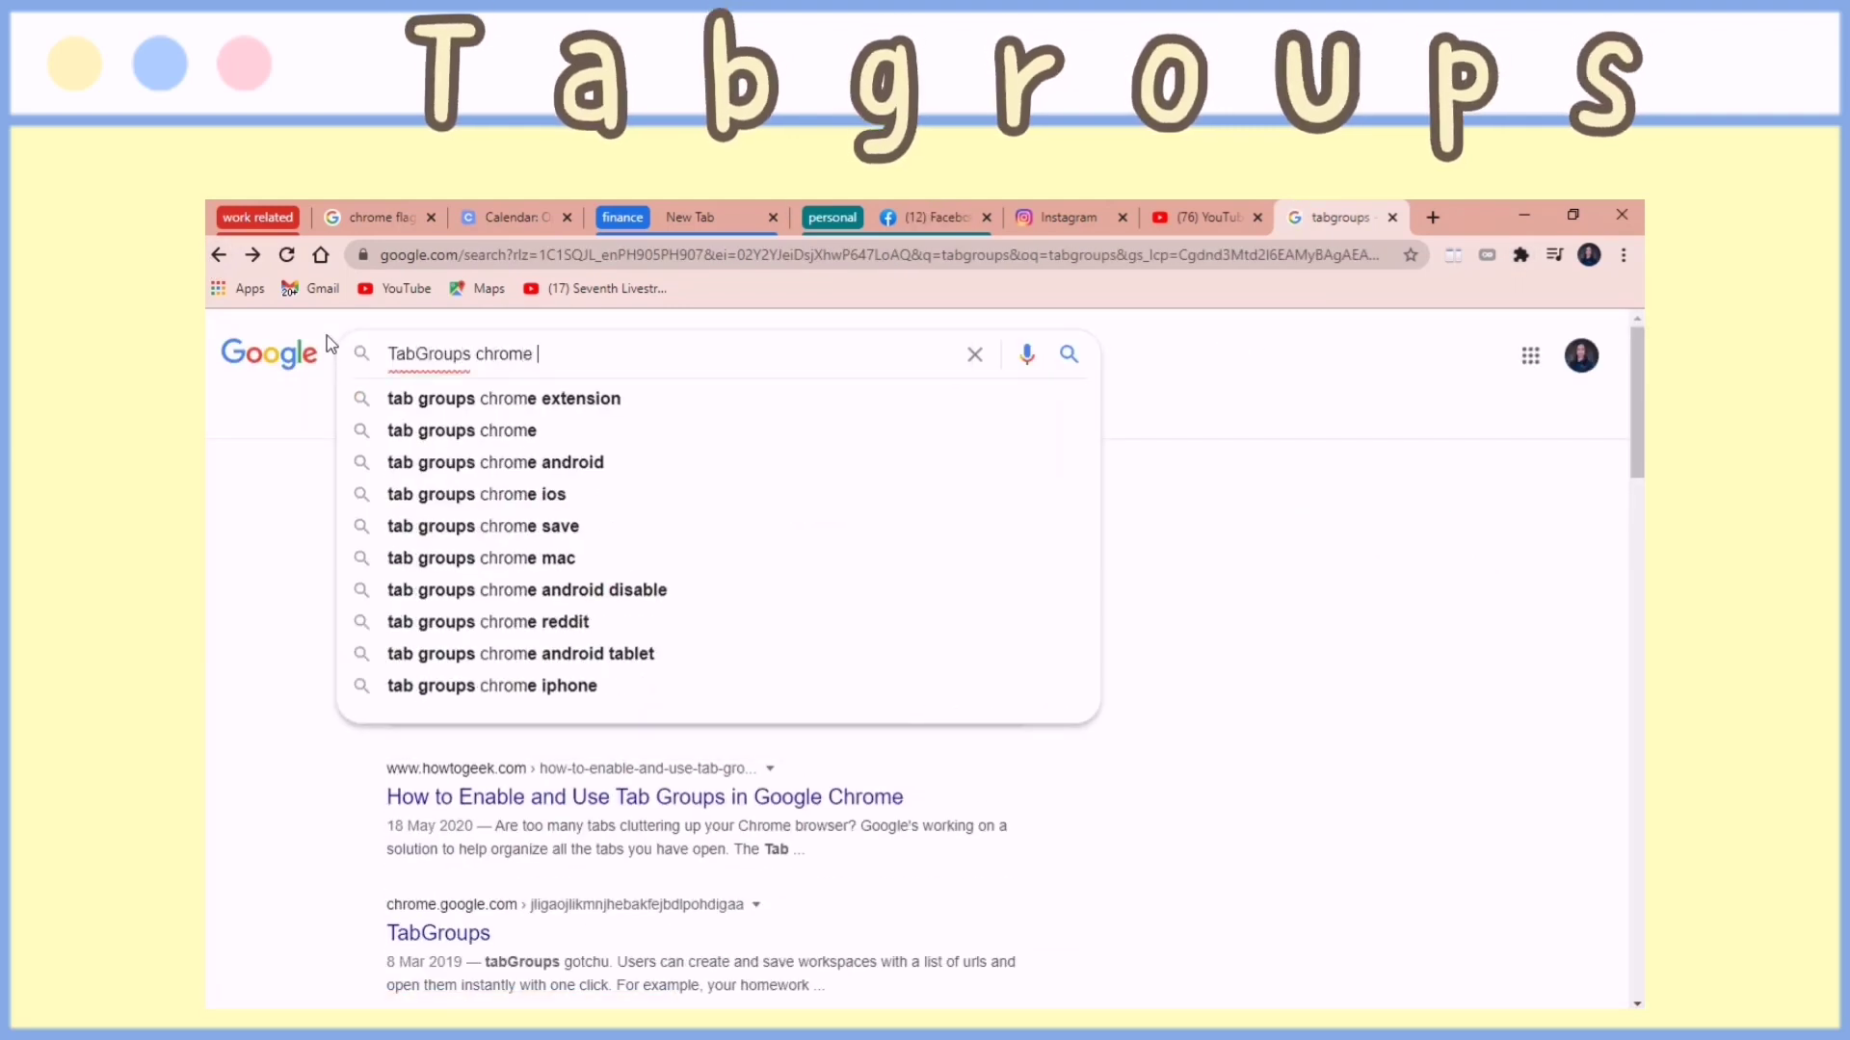
pyautogui.write('extension')
pyautogui.press('Return')
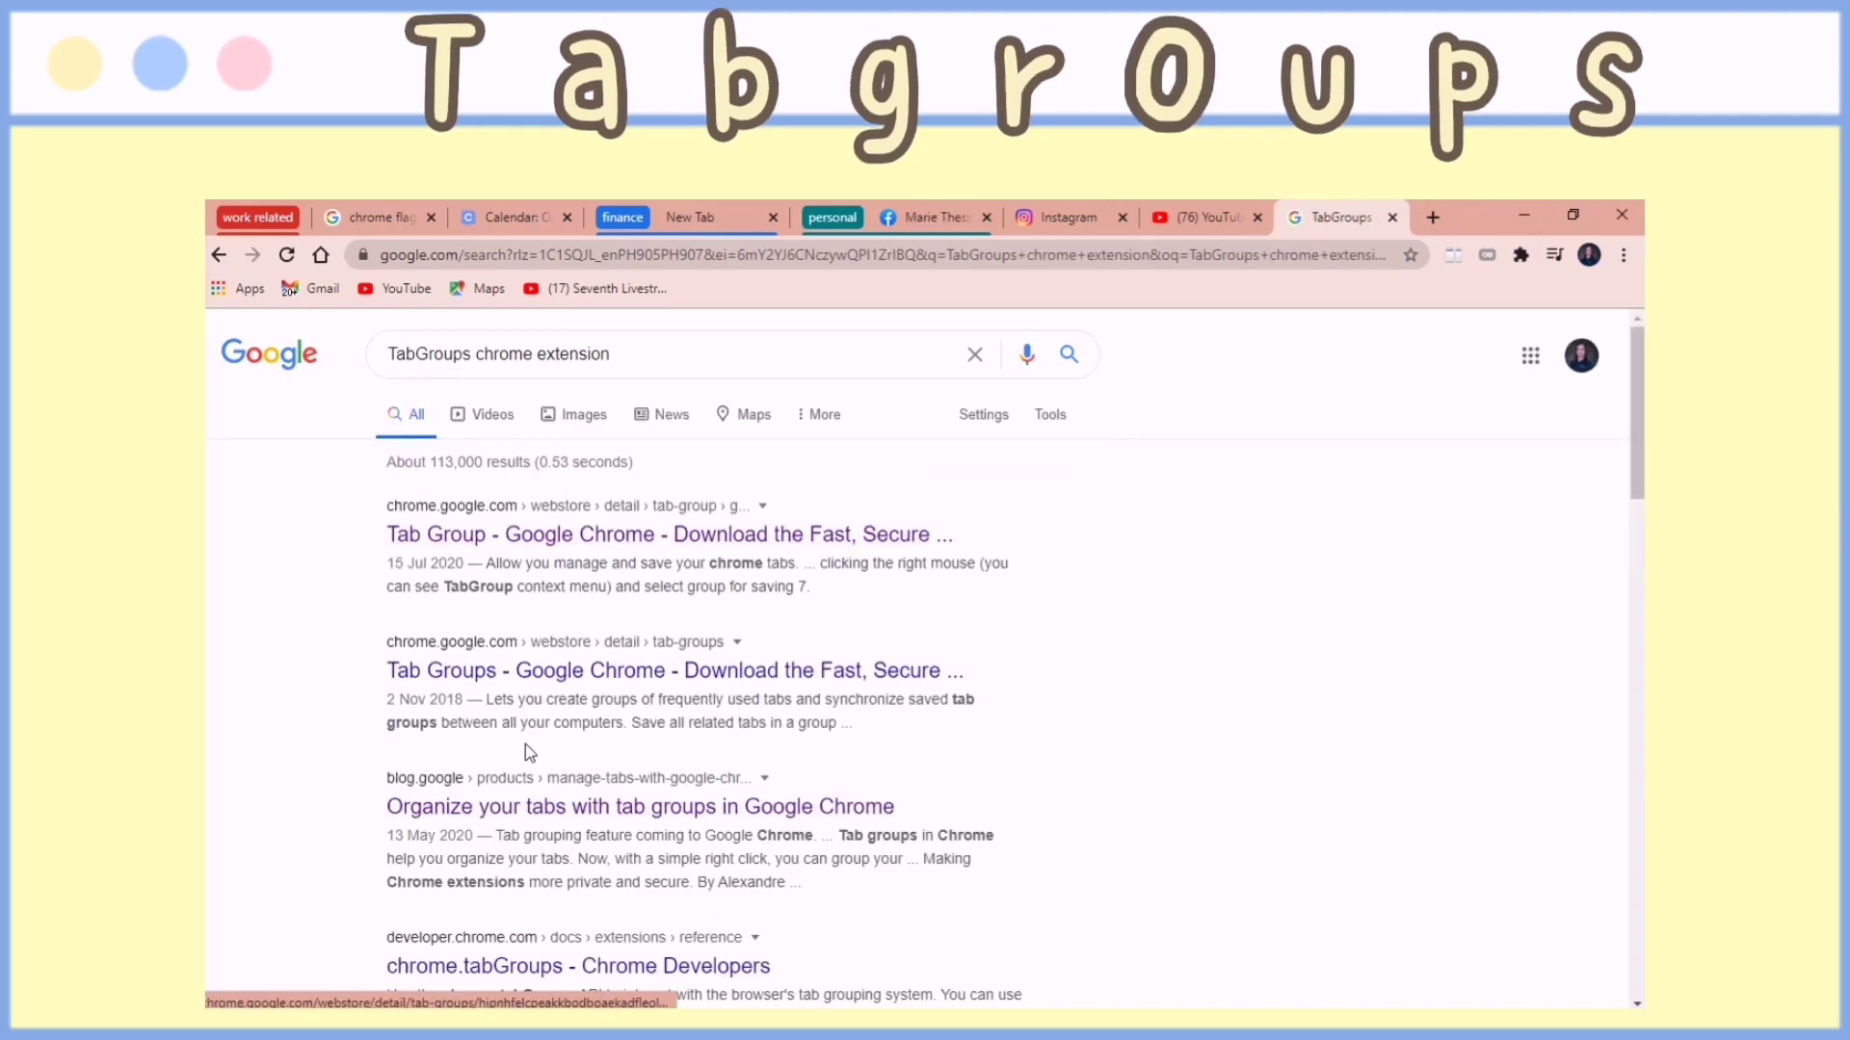
pyautogui.click(598, 672)
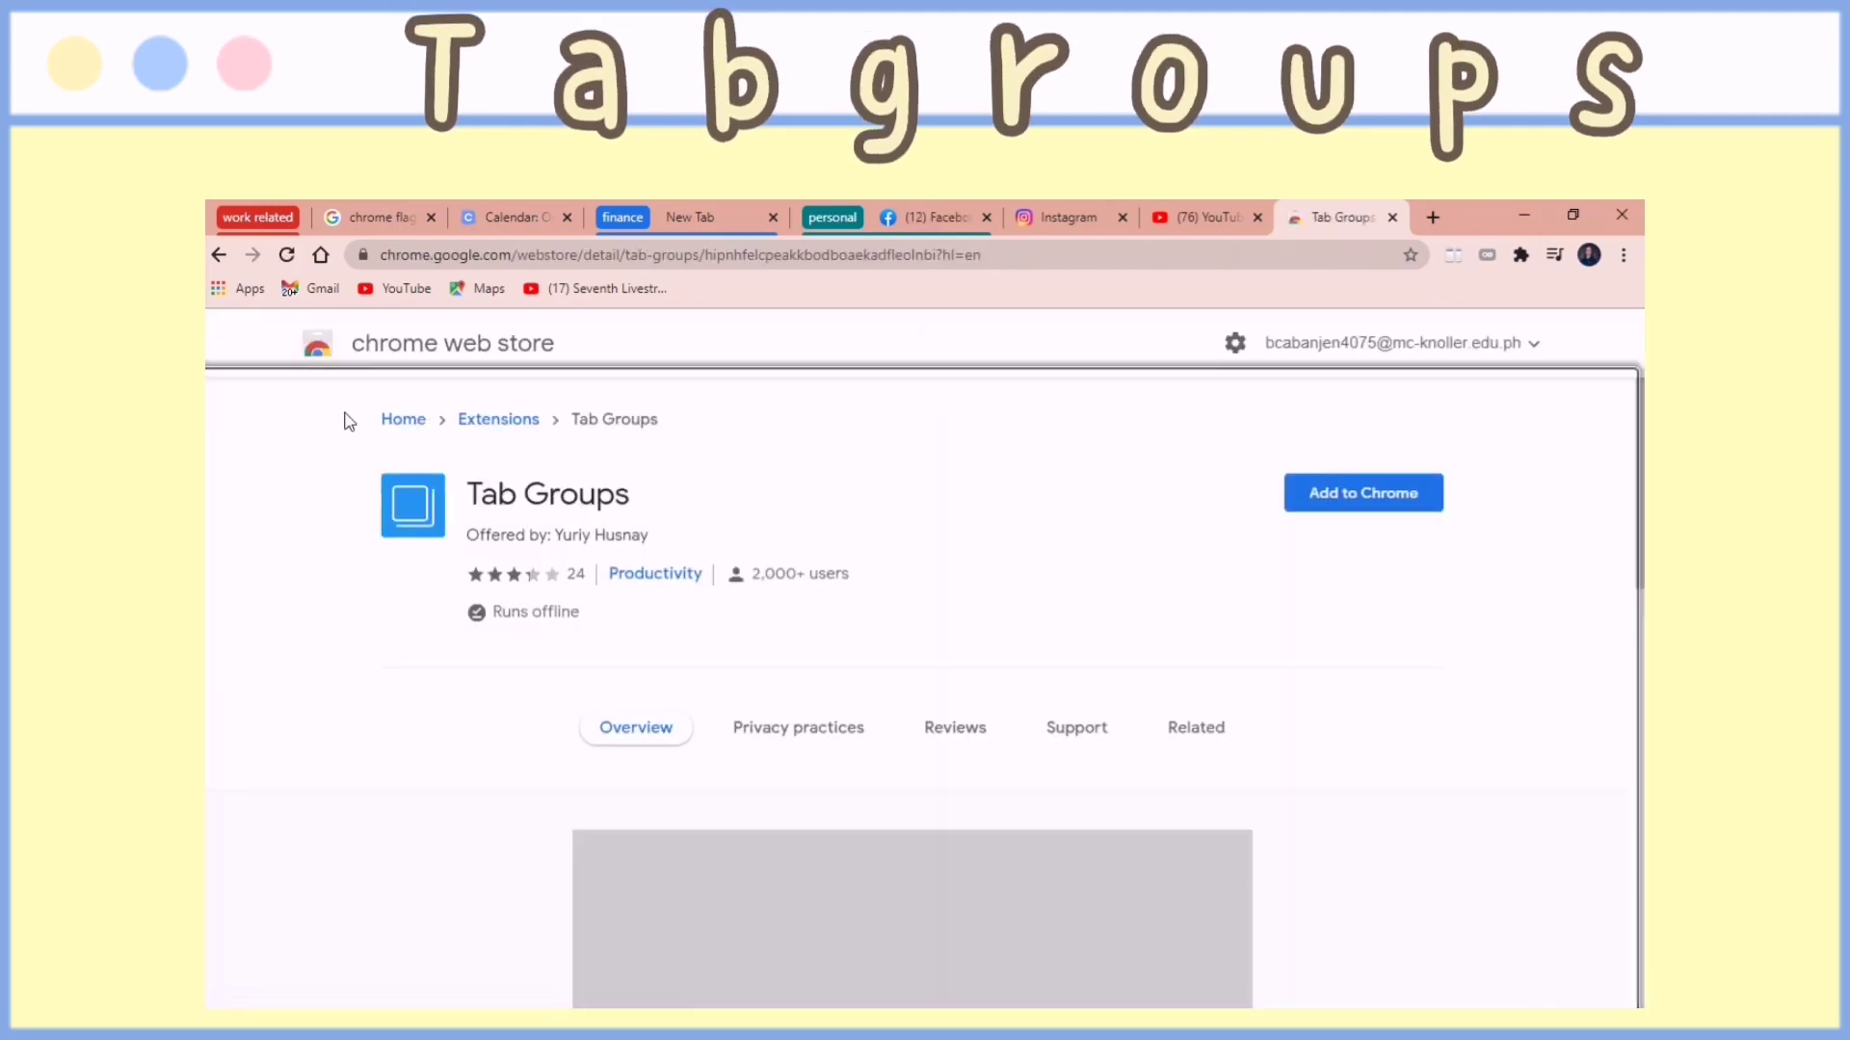
pyautogui.click(1363, 492)
# - Confirm adding the Tab Groups extension and try its popup
pyautogui.click(949, 433)
pyautogui.scroll(-2, 941, 437)
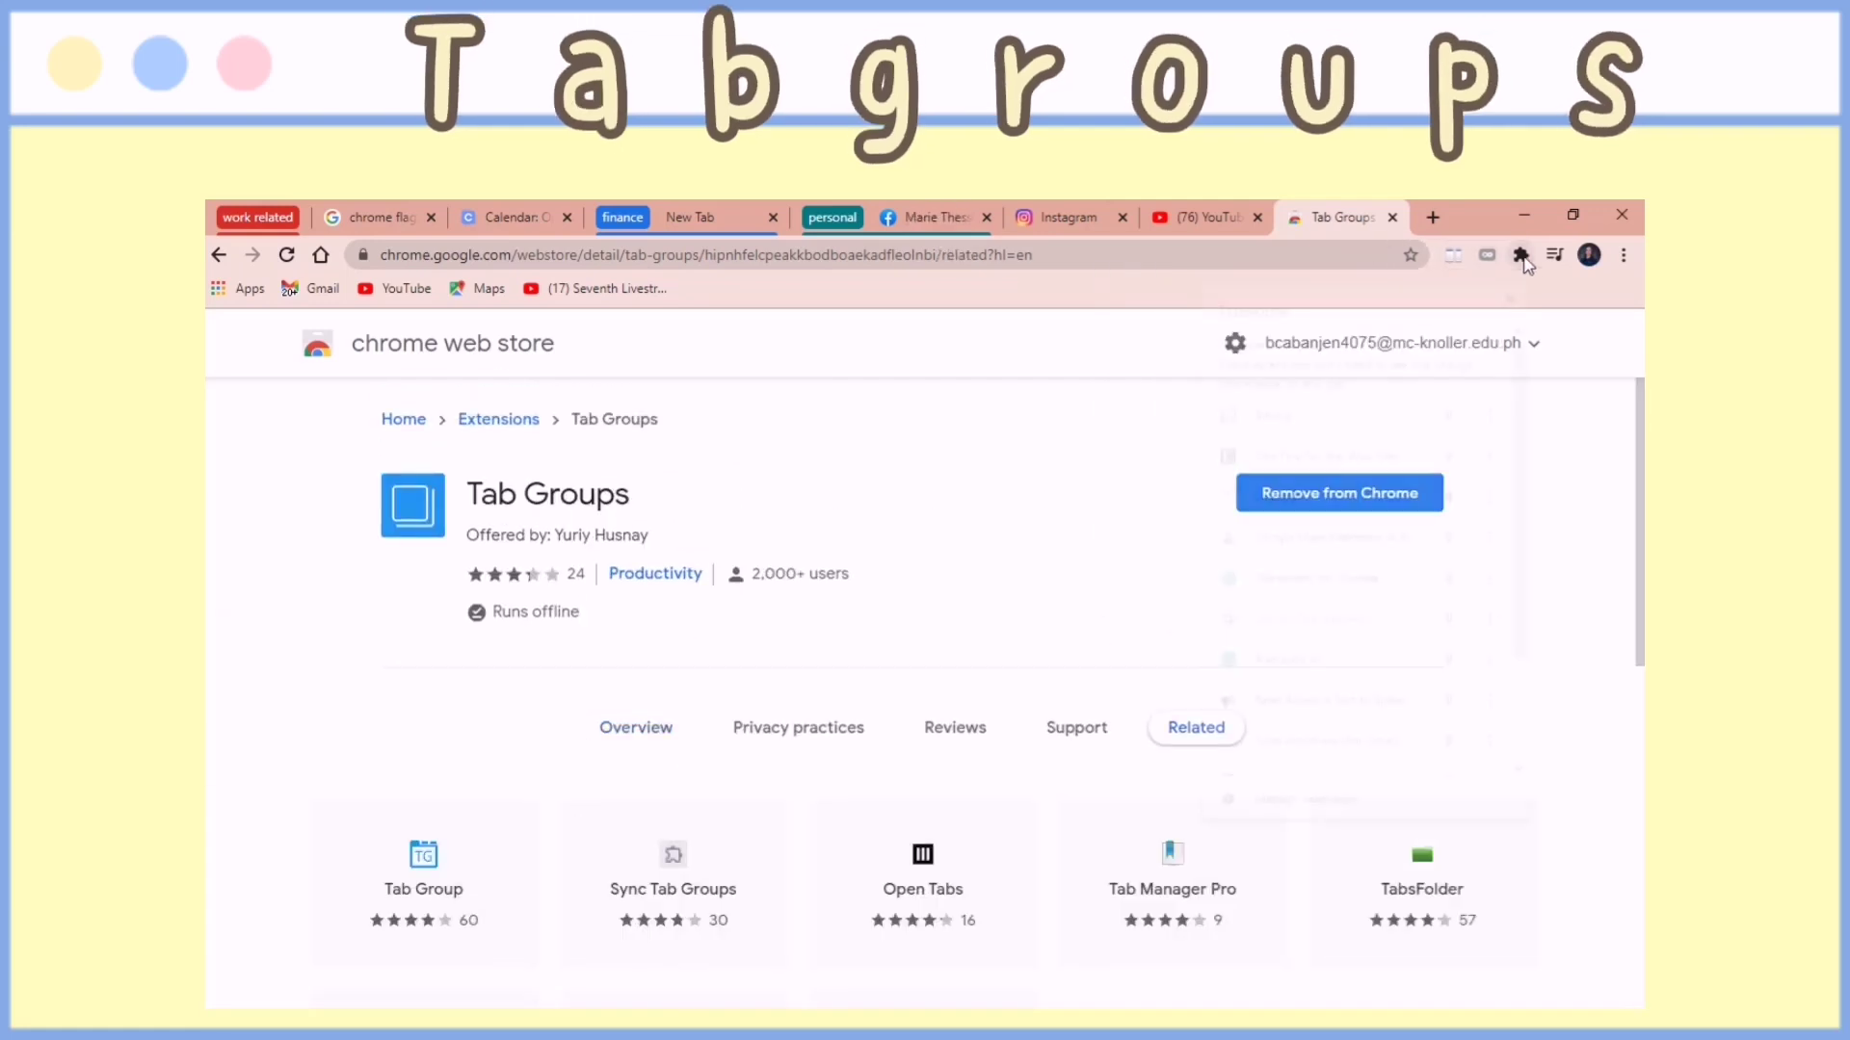
pyautogui.click(1252, 681)
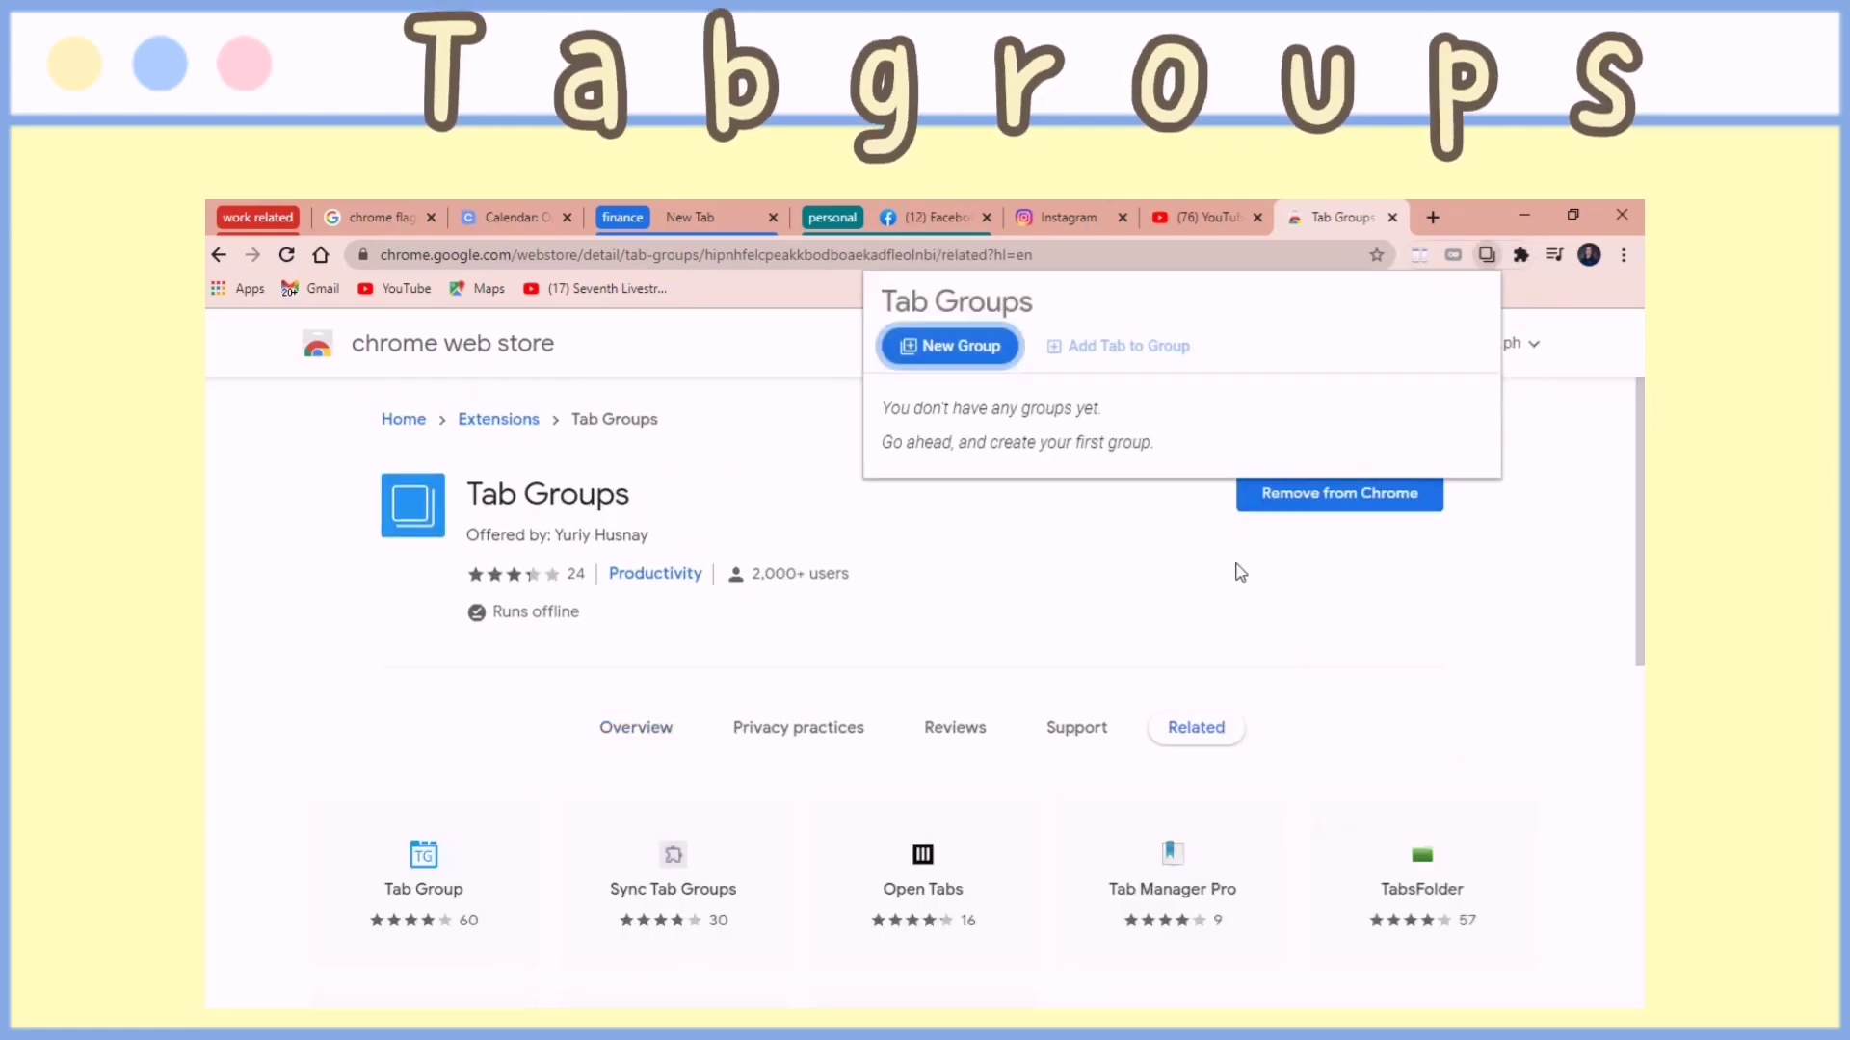
pyautogui.click(1094, 524)
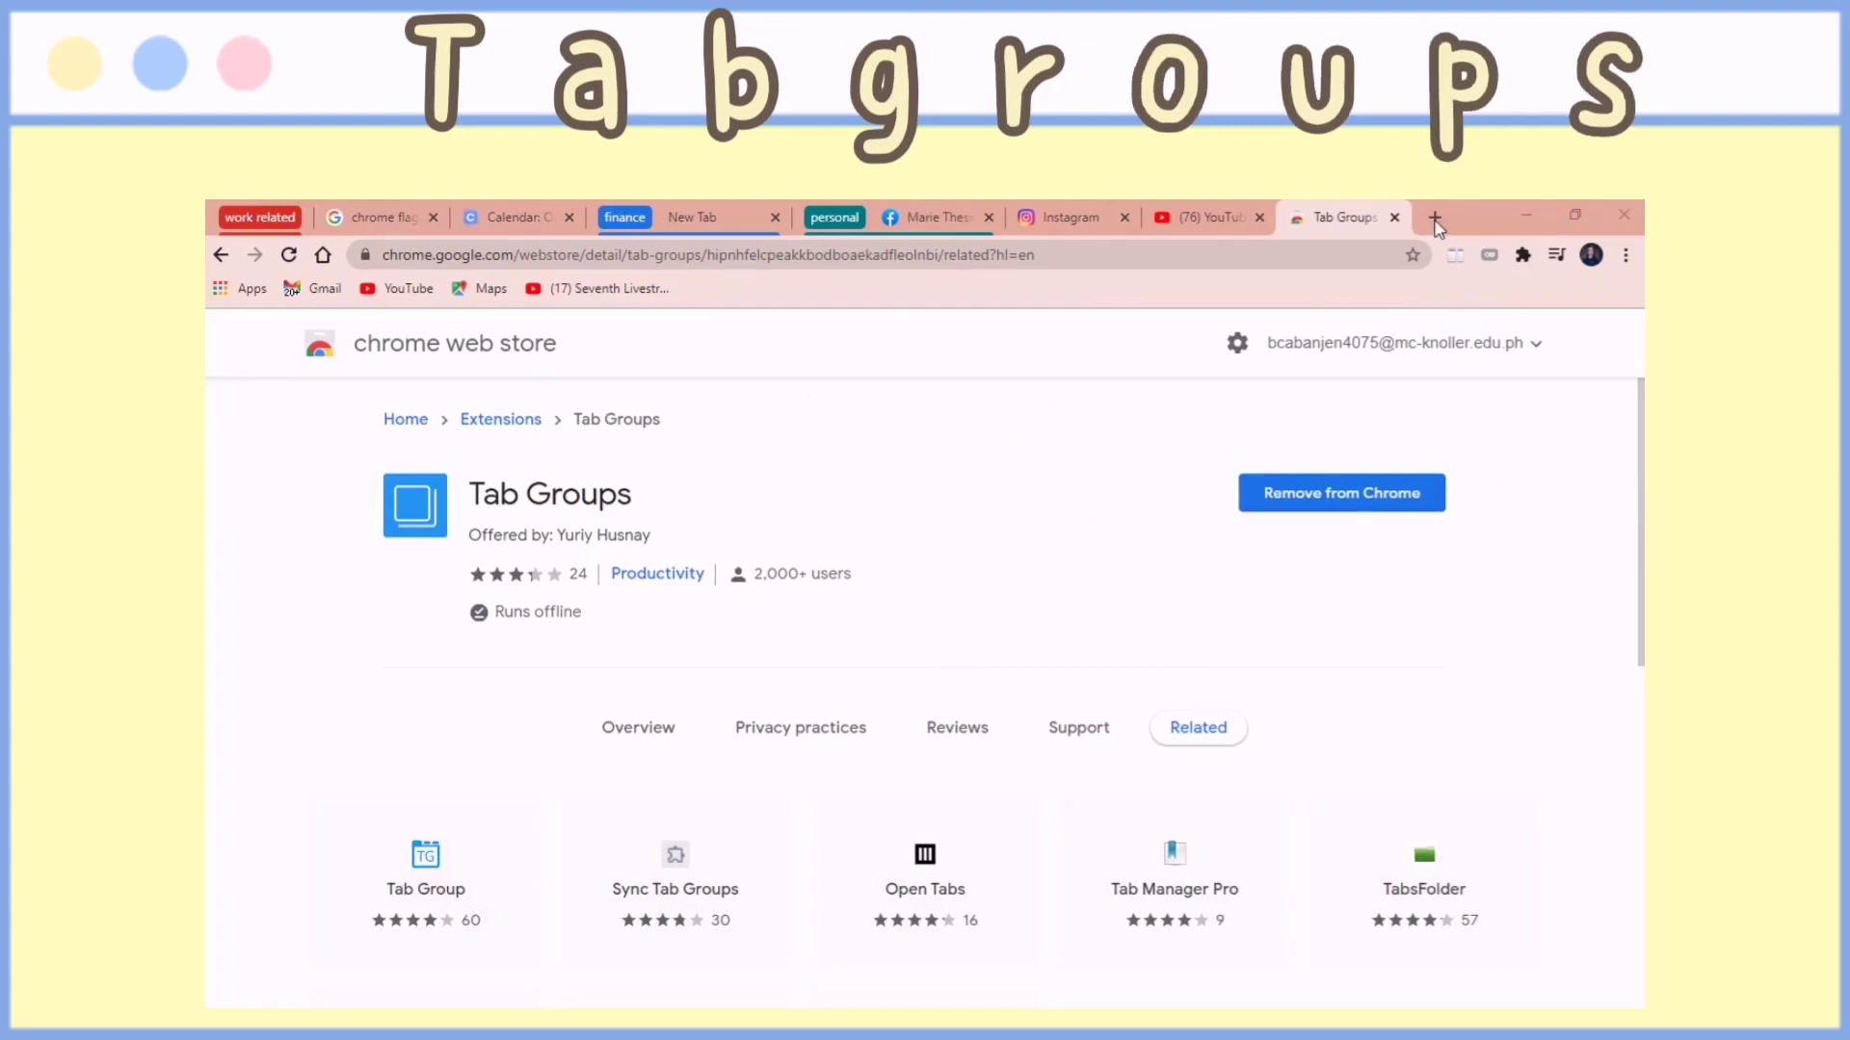
# - Add a new tab, inspect the work related group's settings, and switch among its tabs
pyautogui.click(1435, 219)
pyautogui.click(248, 220)
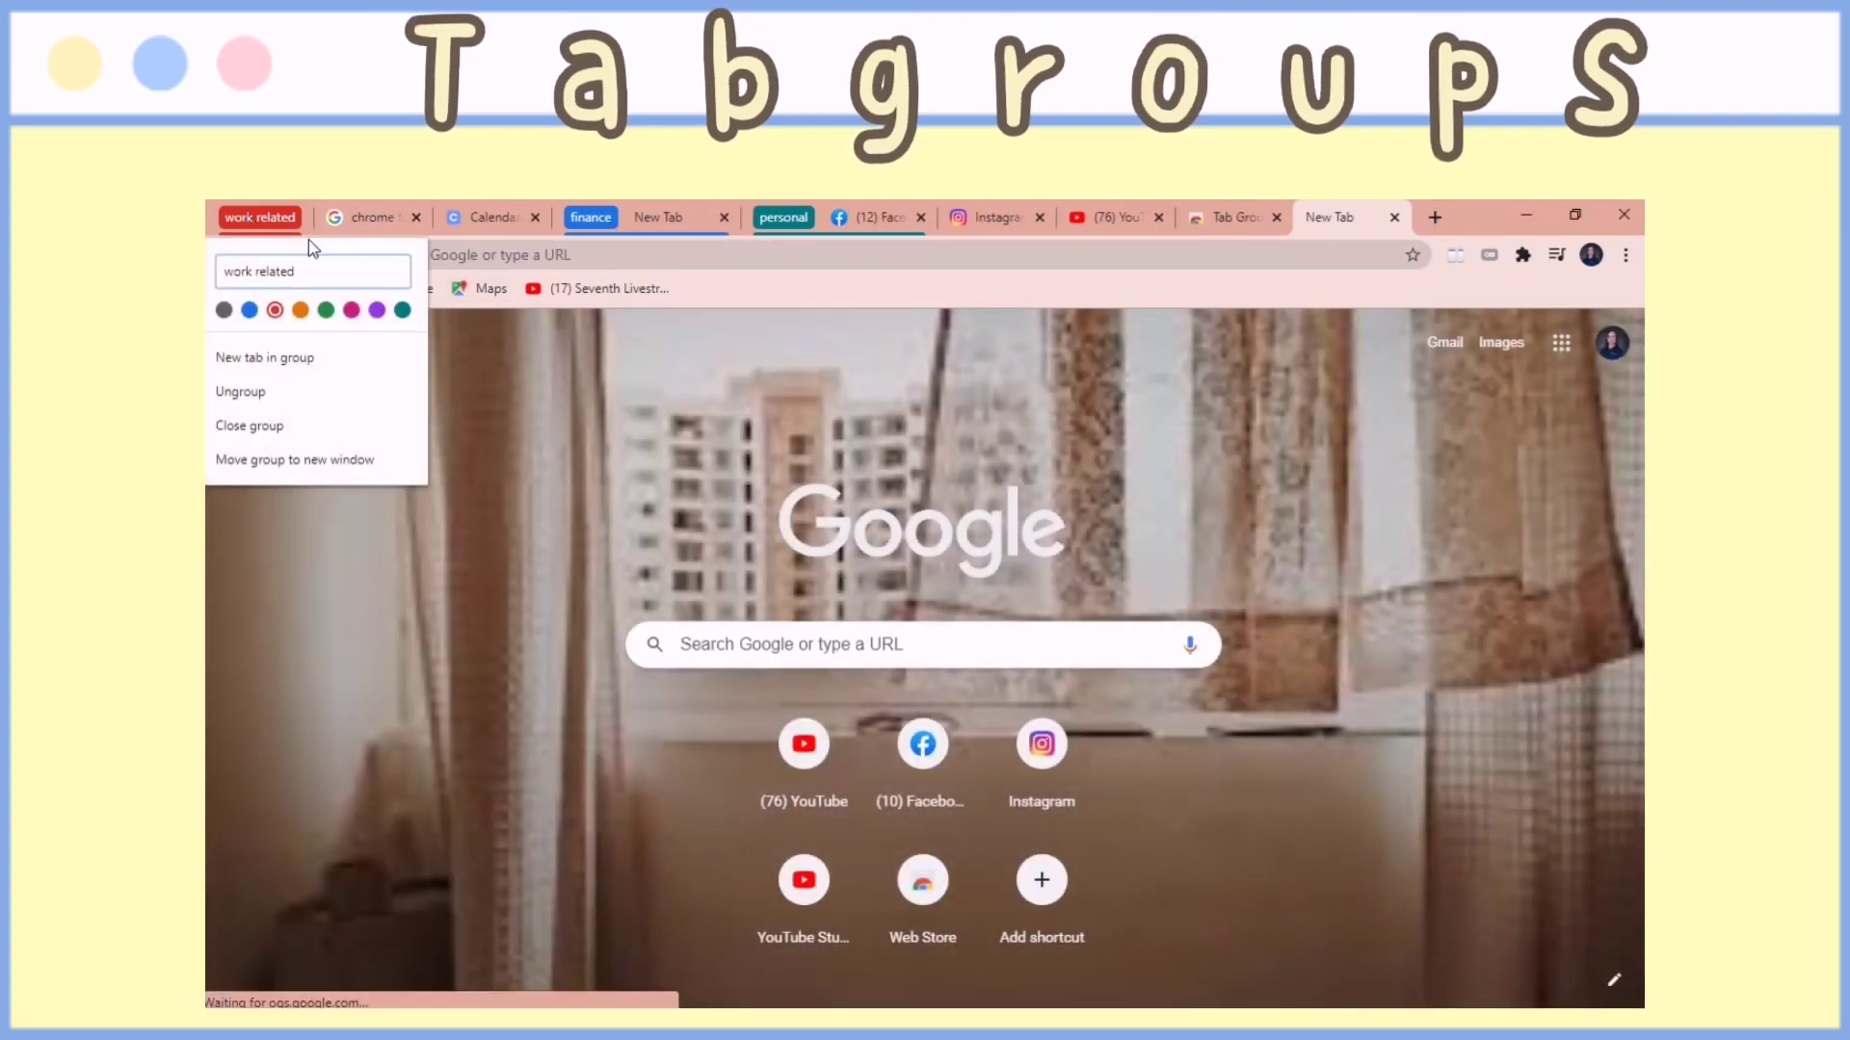
pyautogui.click(326, 278)
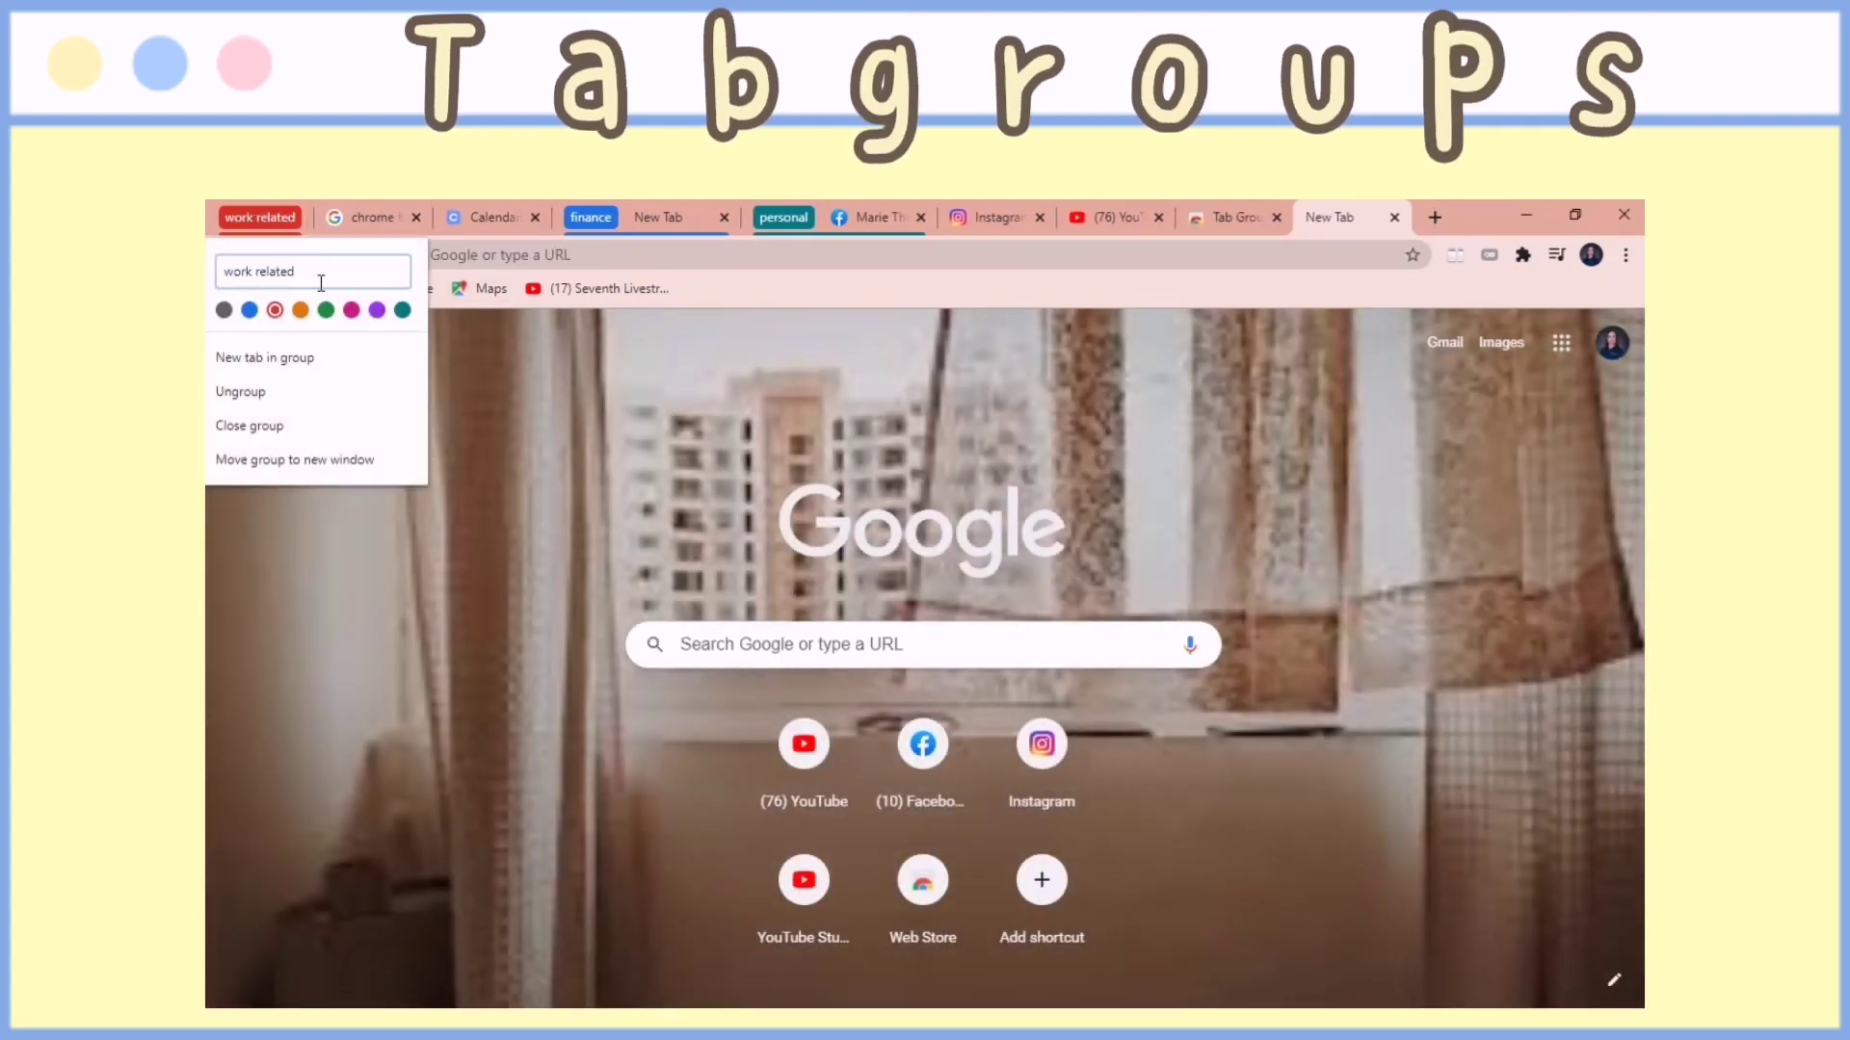
pyautogui.press('Escape')
pyautogui.click(374, 219)
pyautogui.click(490, 219)
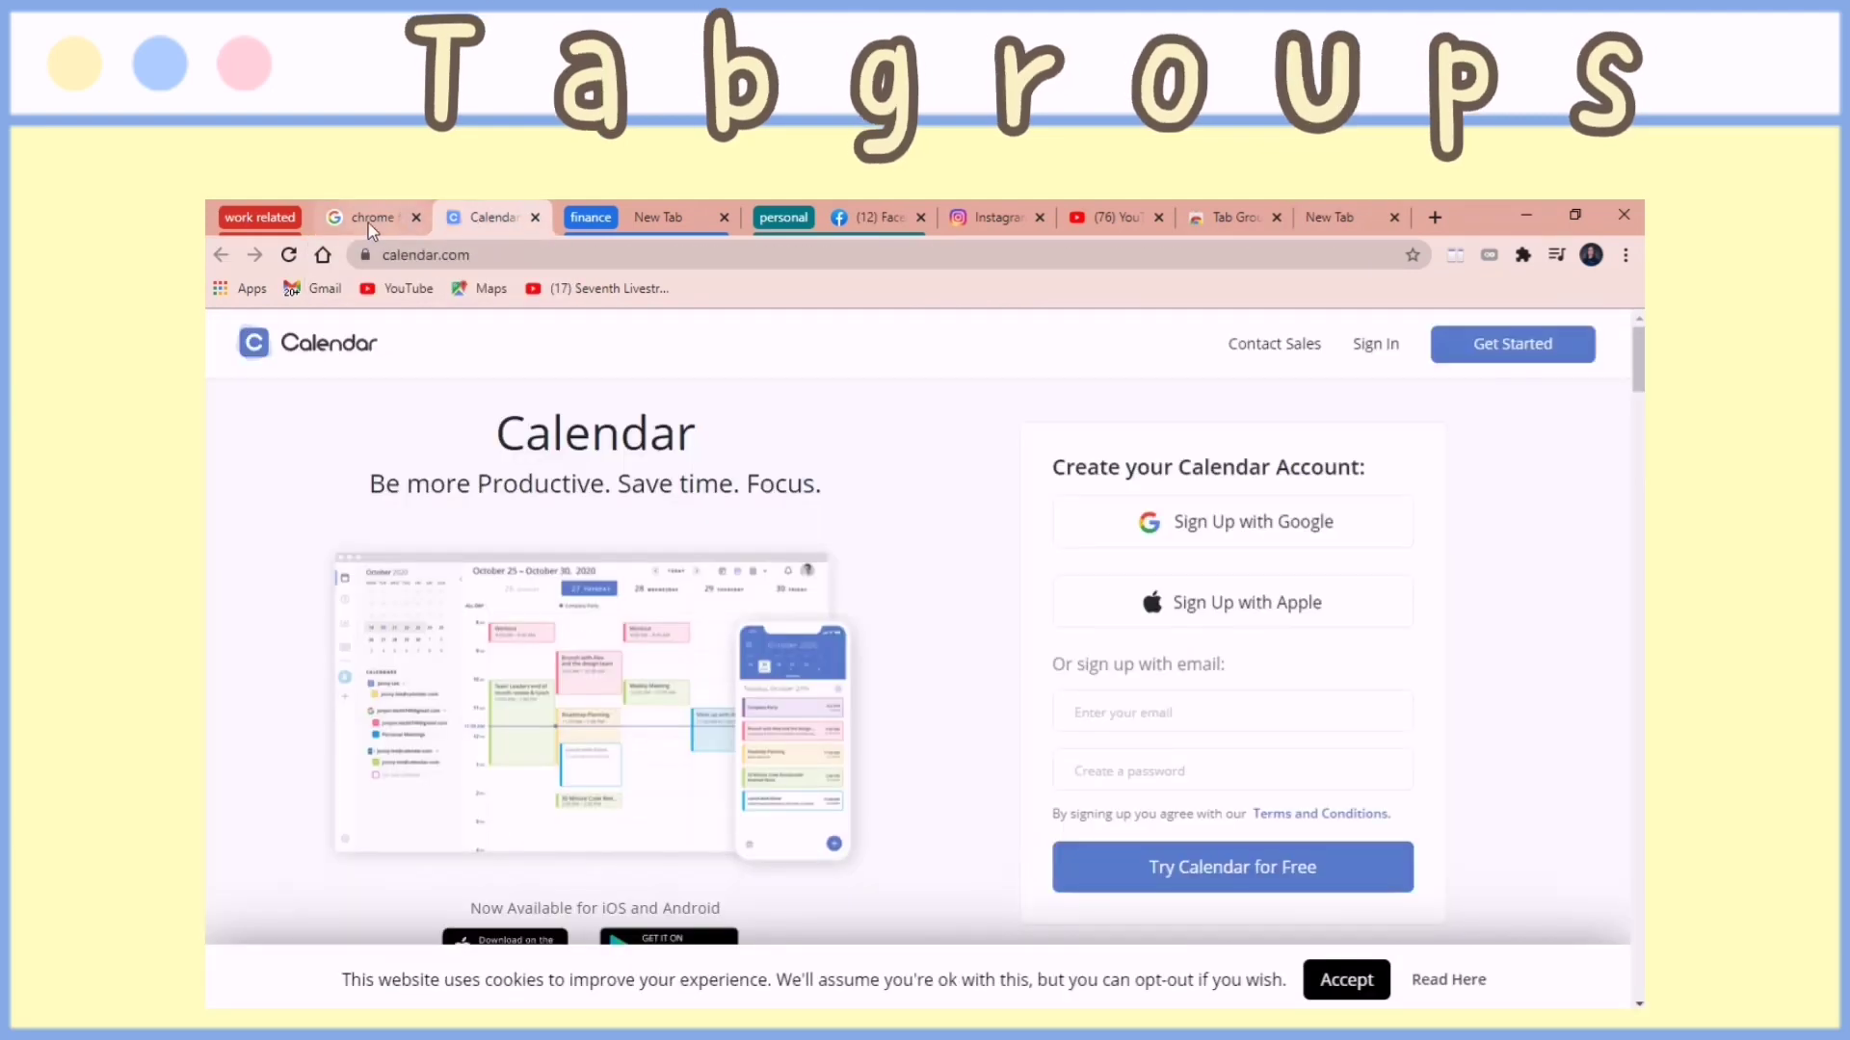
pyautogui.click(380, 222)
# - Open Google Drive and Google Slides from the apps launcher, moving My Drive beside Inbox
pyautogui.click(1533, 355)
pyautogui.click(1552, 446)
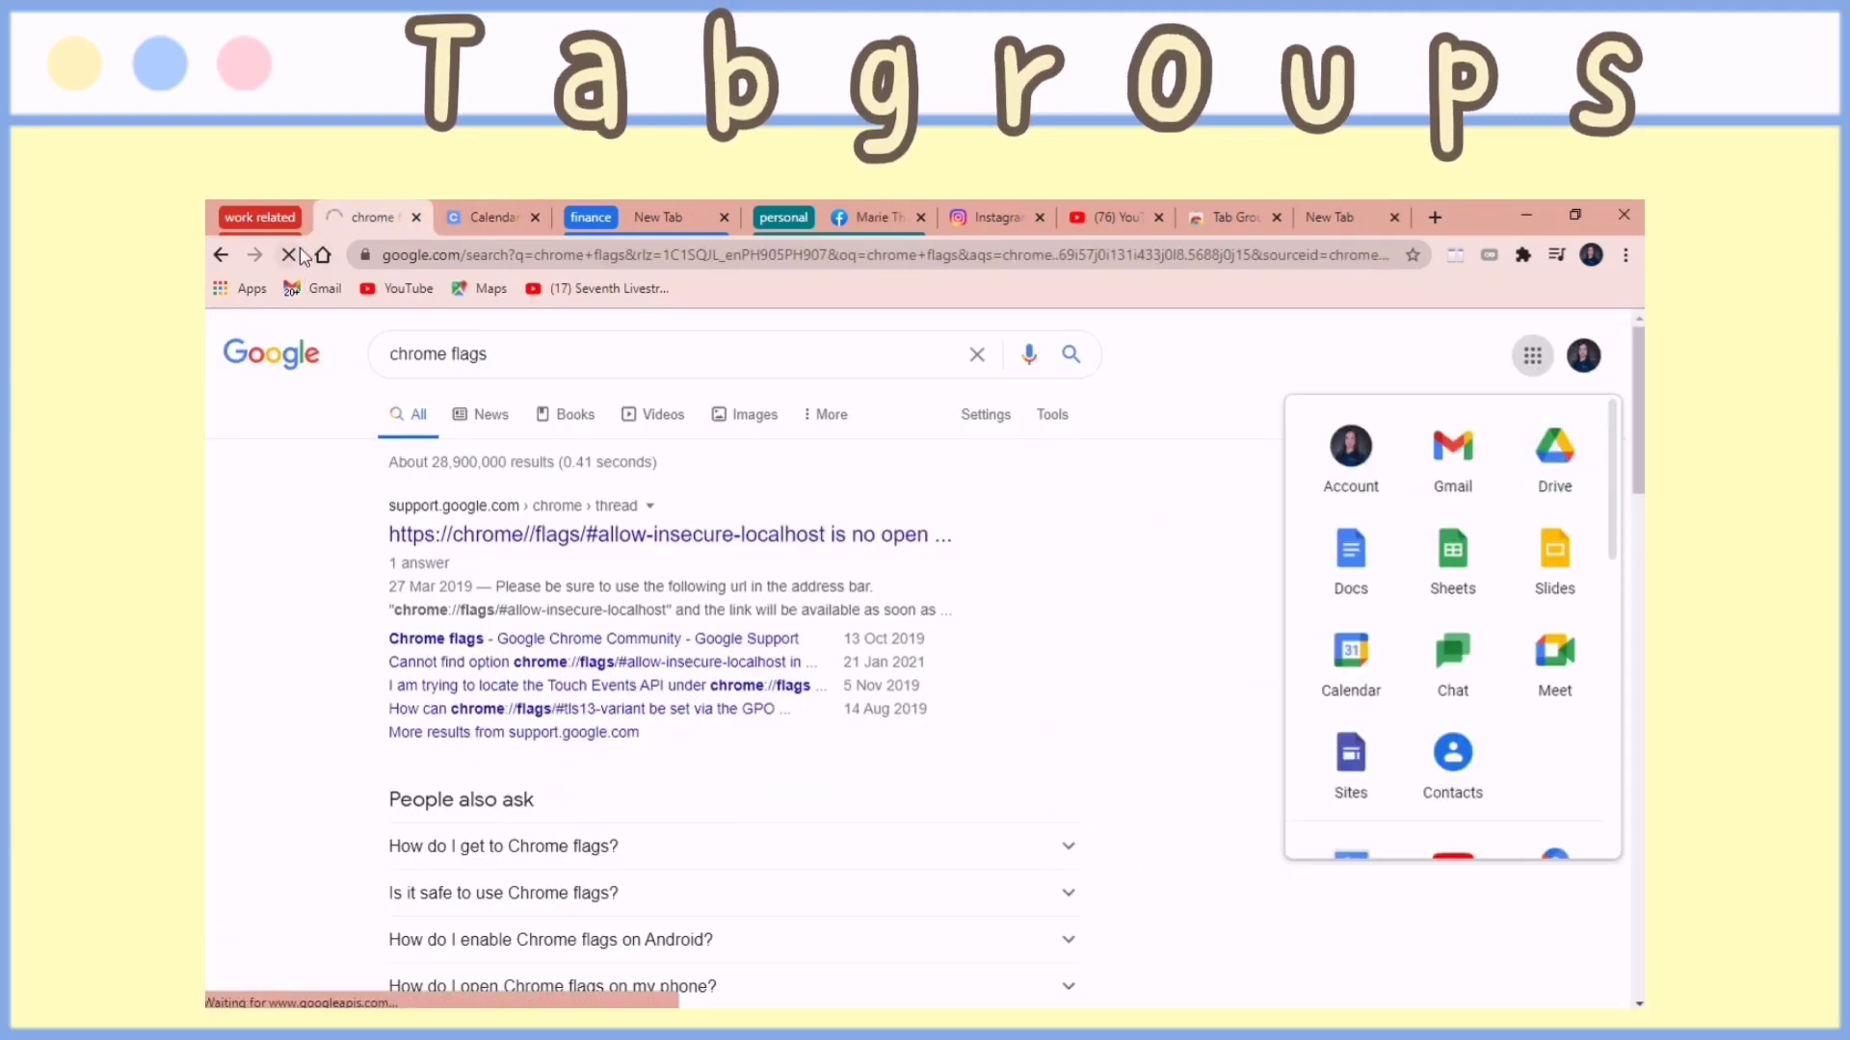
pyautogui.click(265, 220)
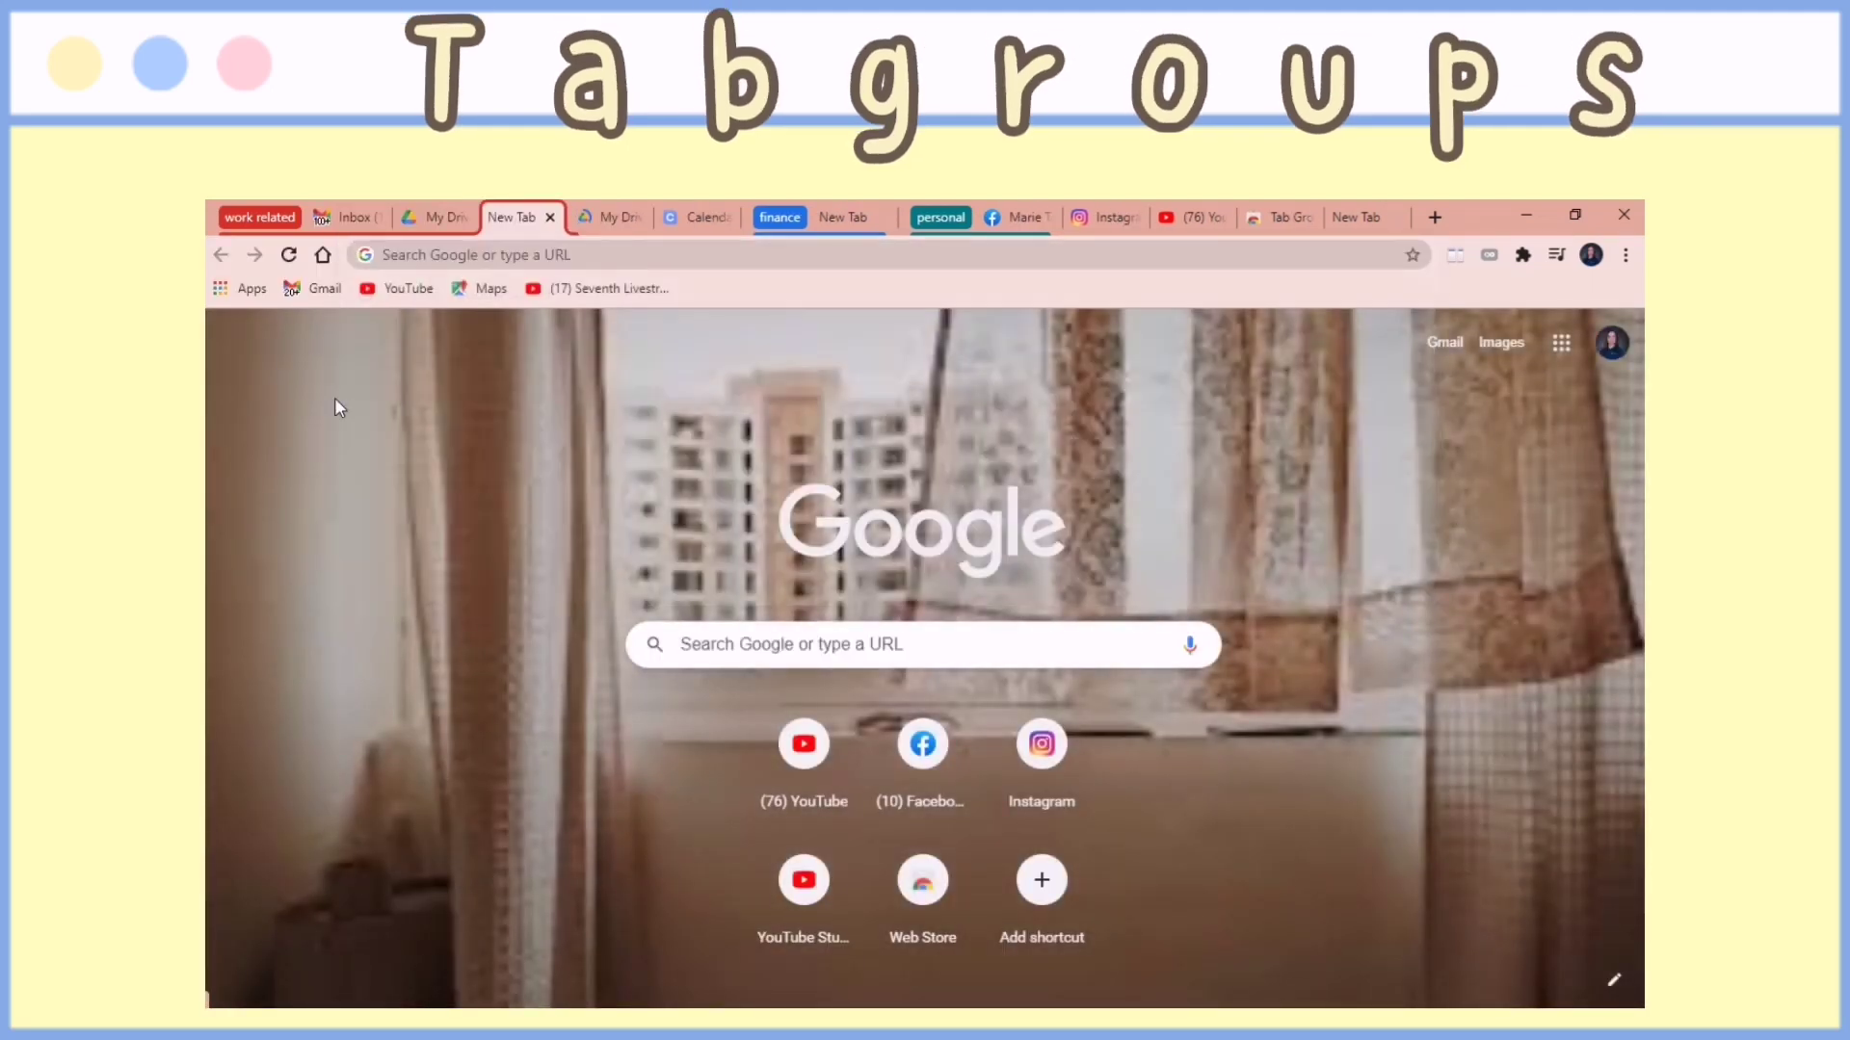
pyautogui.moveTo(607, 216); pyautogui.dragTo(433, 217)
pyautogui.click(1454, 342)
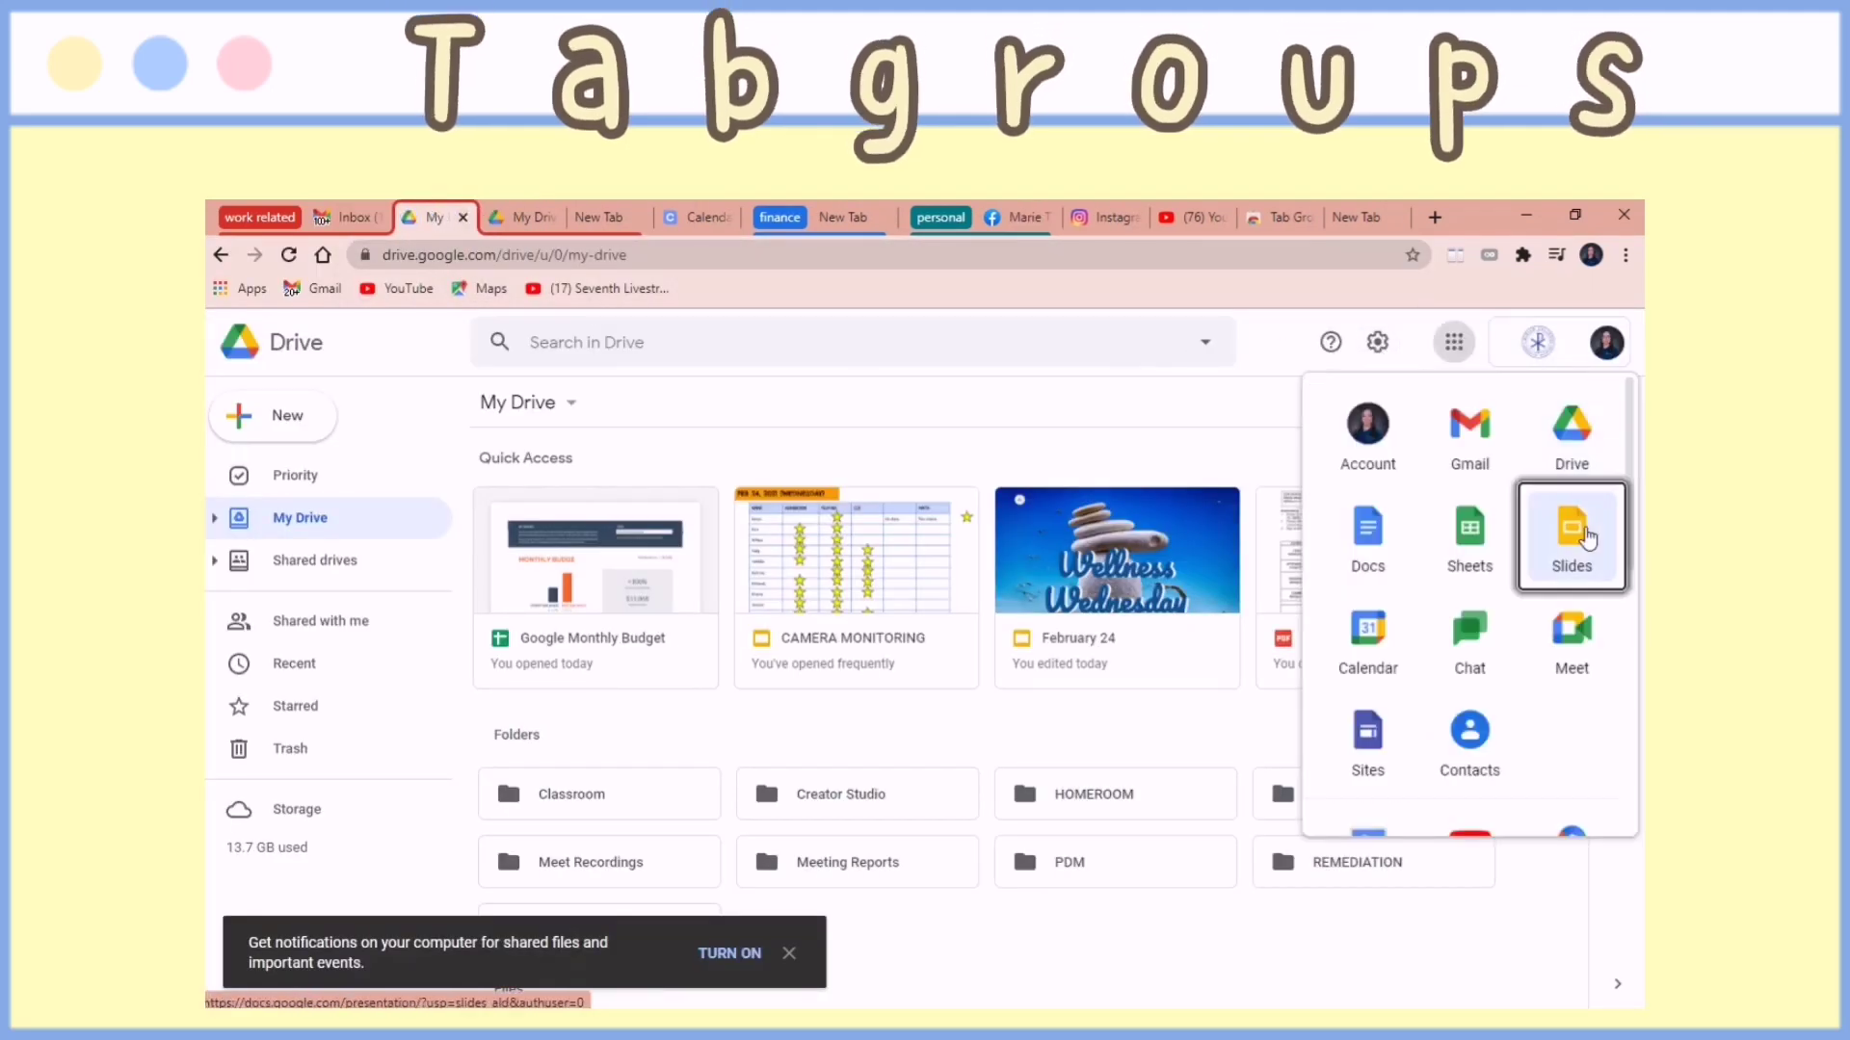
pyautogui.click(1573, 537)
# - Cycle through the Inbox, My Drive, Slides, Calendar and new tabs
pyautogui.click(347, 218)
pyautogui.click(437, 217)
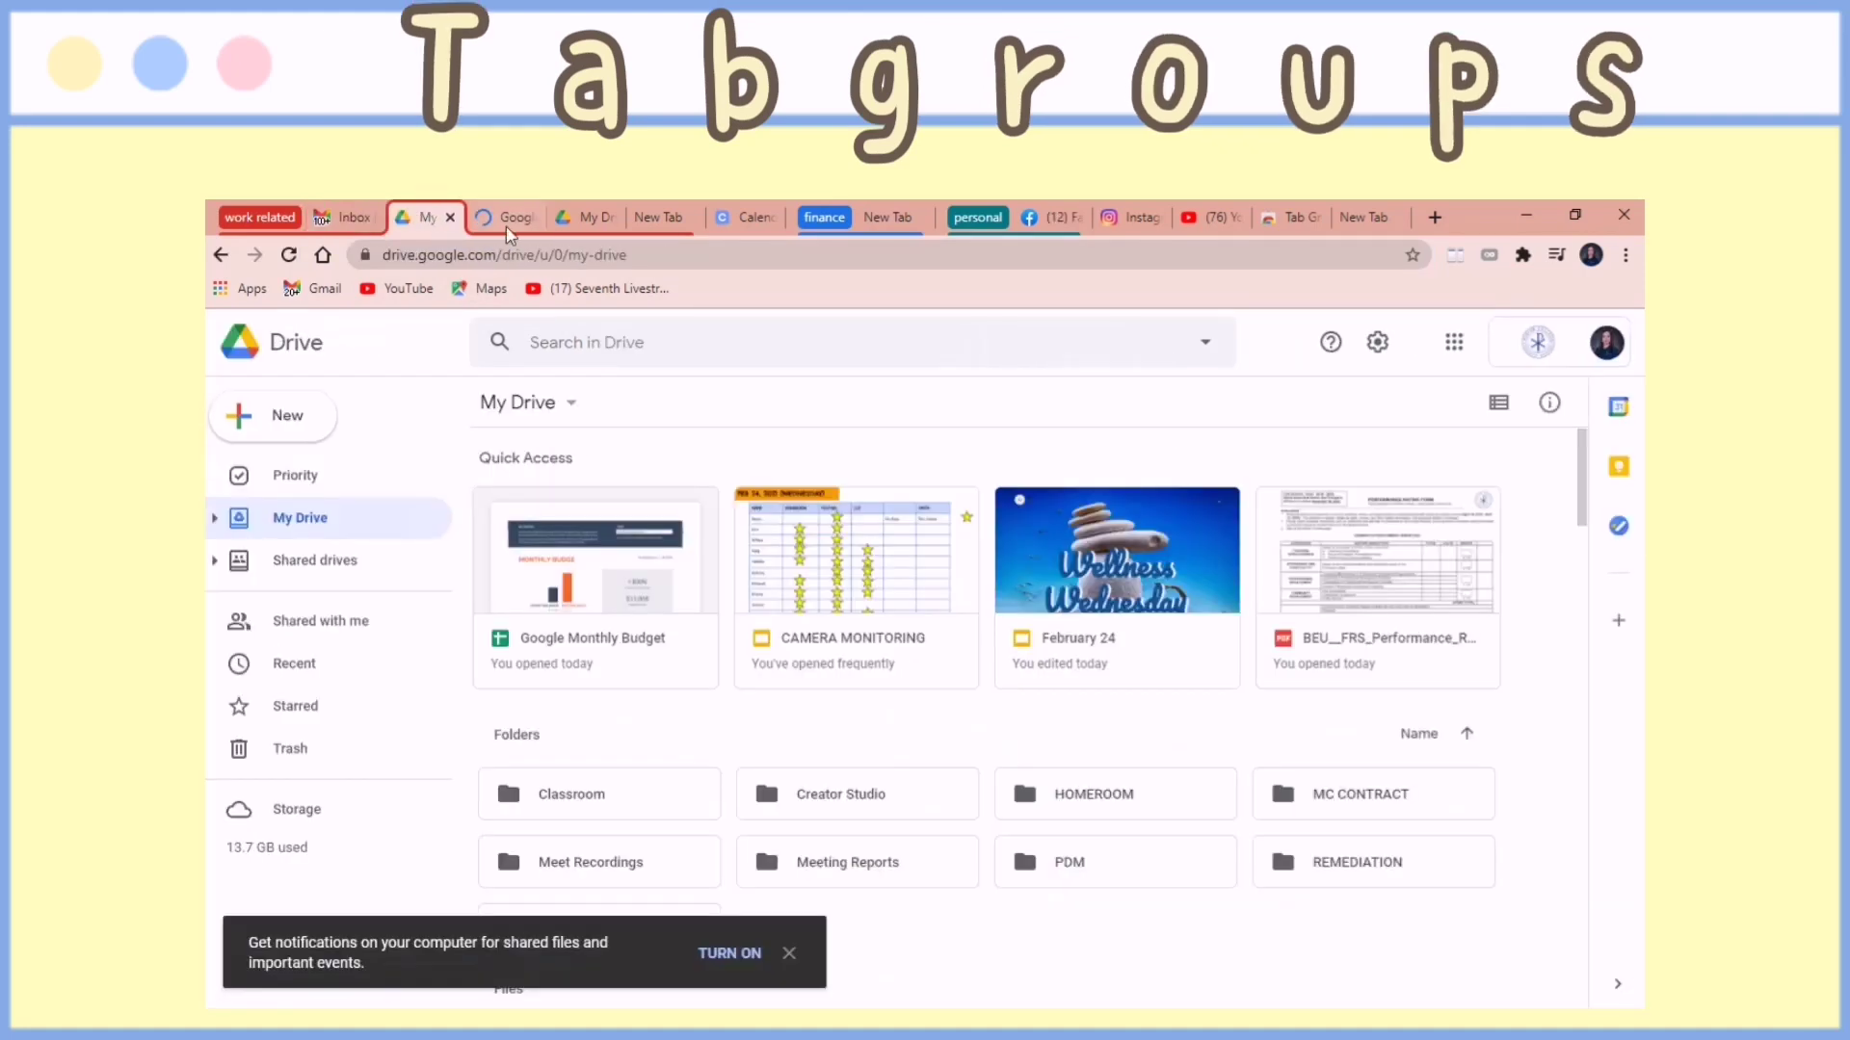
pyautogui.click(511, 217)
pyautogui.click(658, 216)
pyautogui.click(742, 217)
pyautogui.click(894, 218)
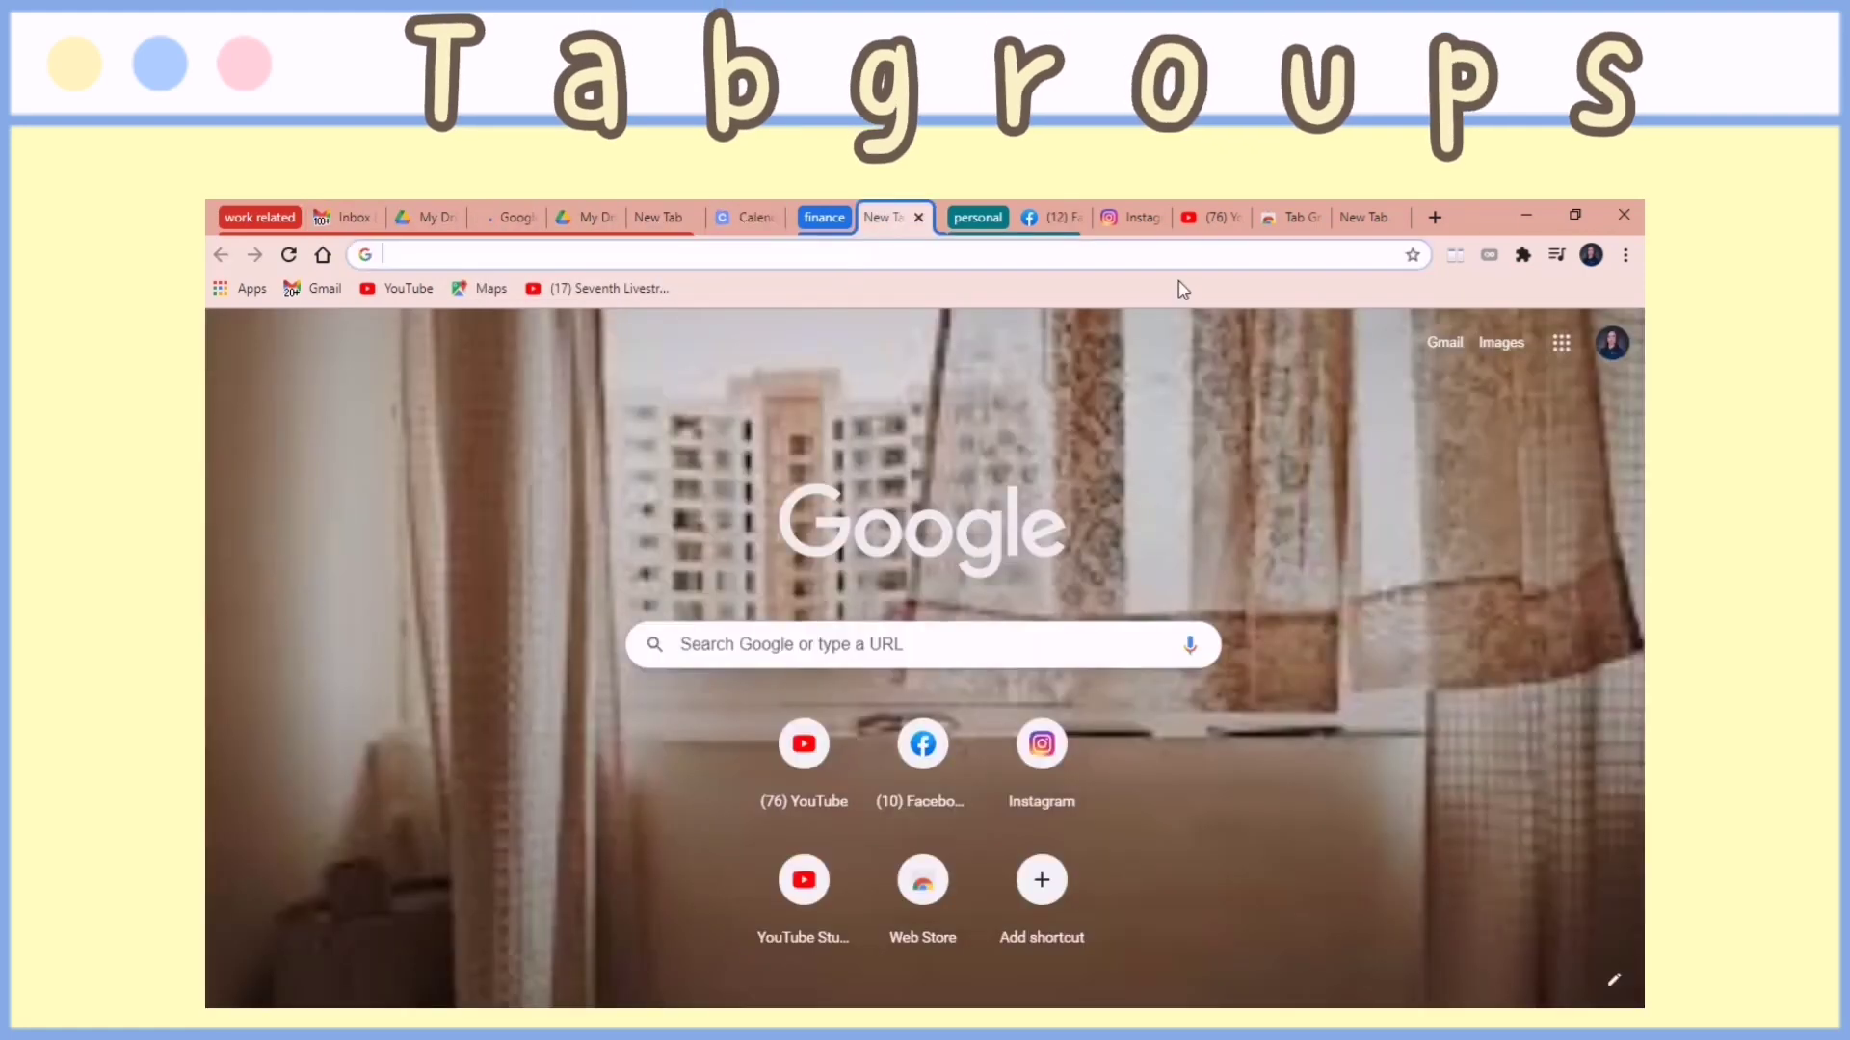
# - Open Google Sheets, collapse the finance group, close Facebook, and expand finance again
pyautogui.click(1561, 343)
pyautogui.click(1506, 584)
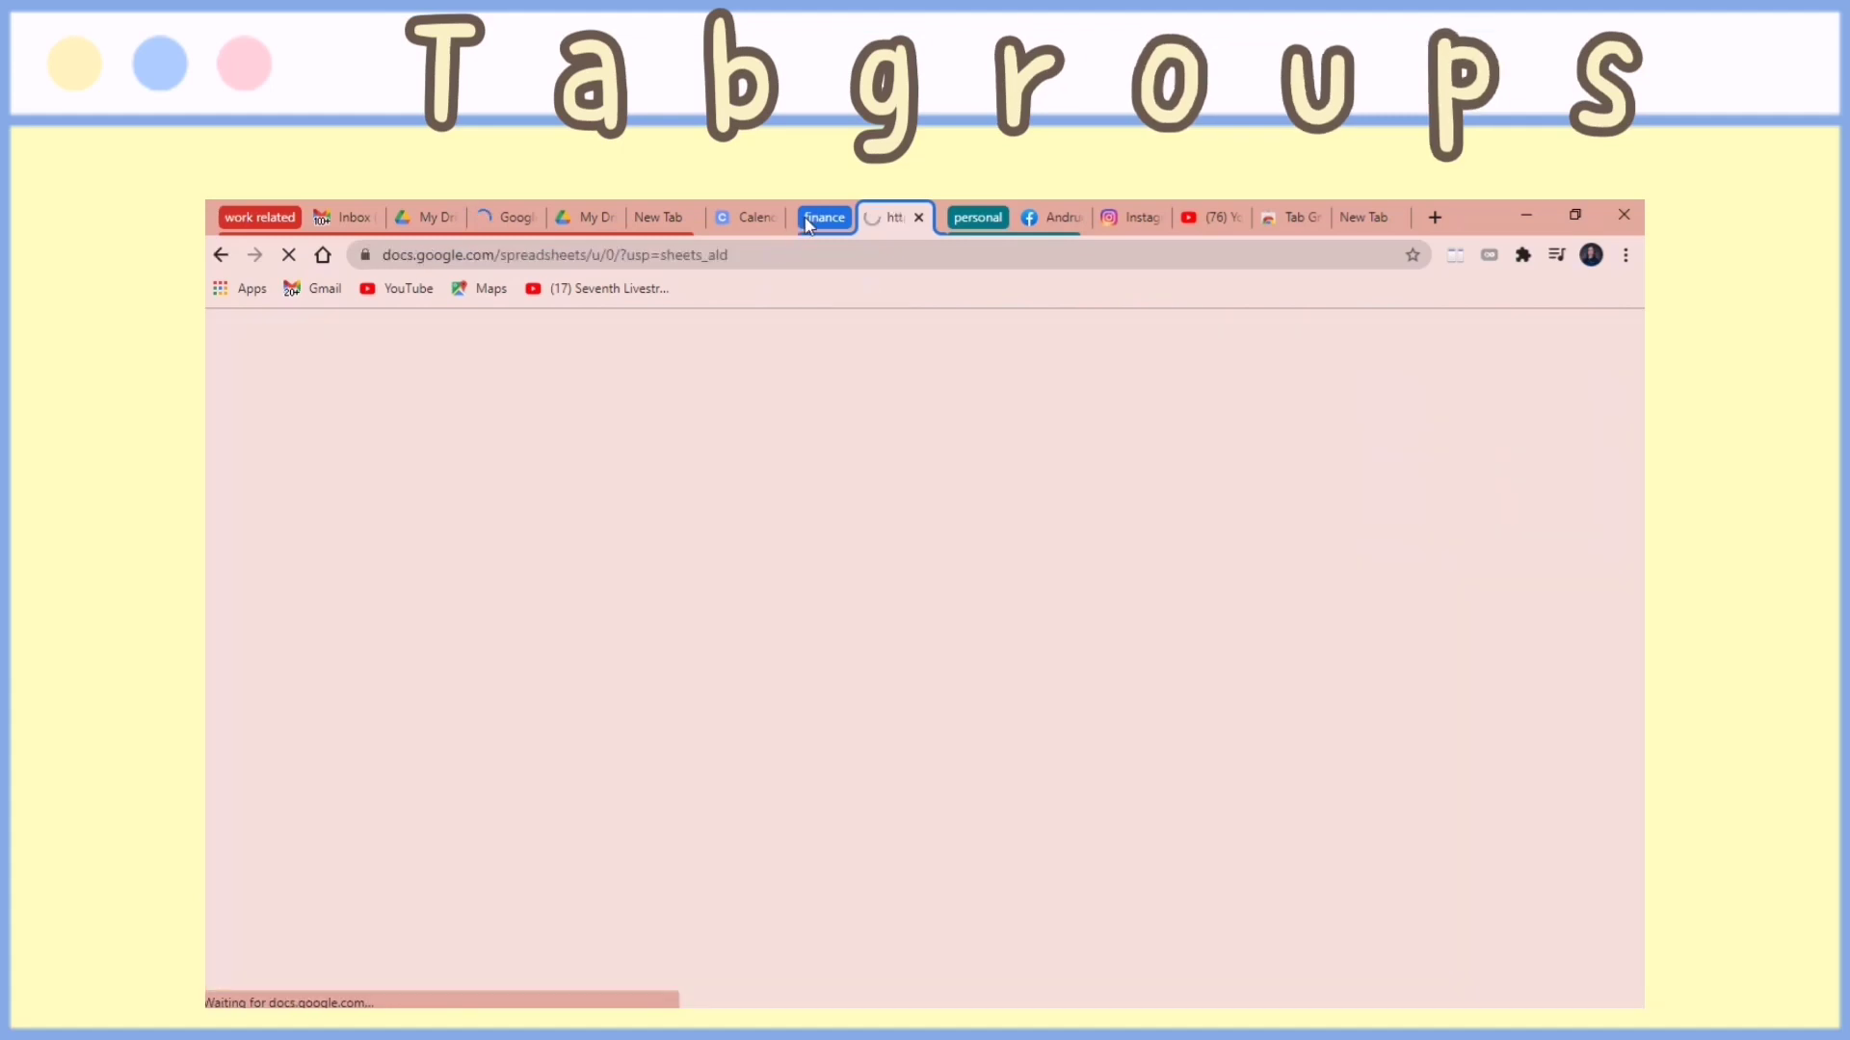
pyautogui.click(823, 218)
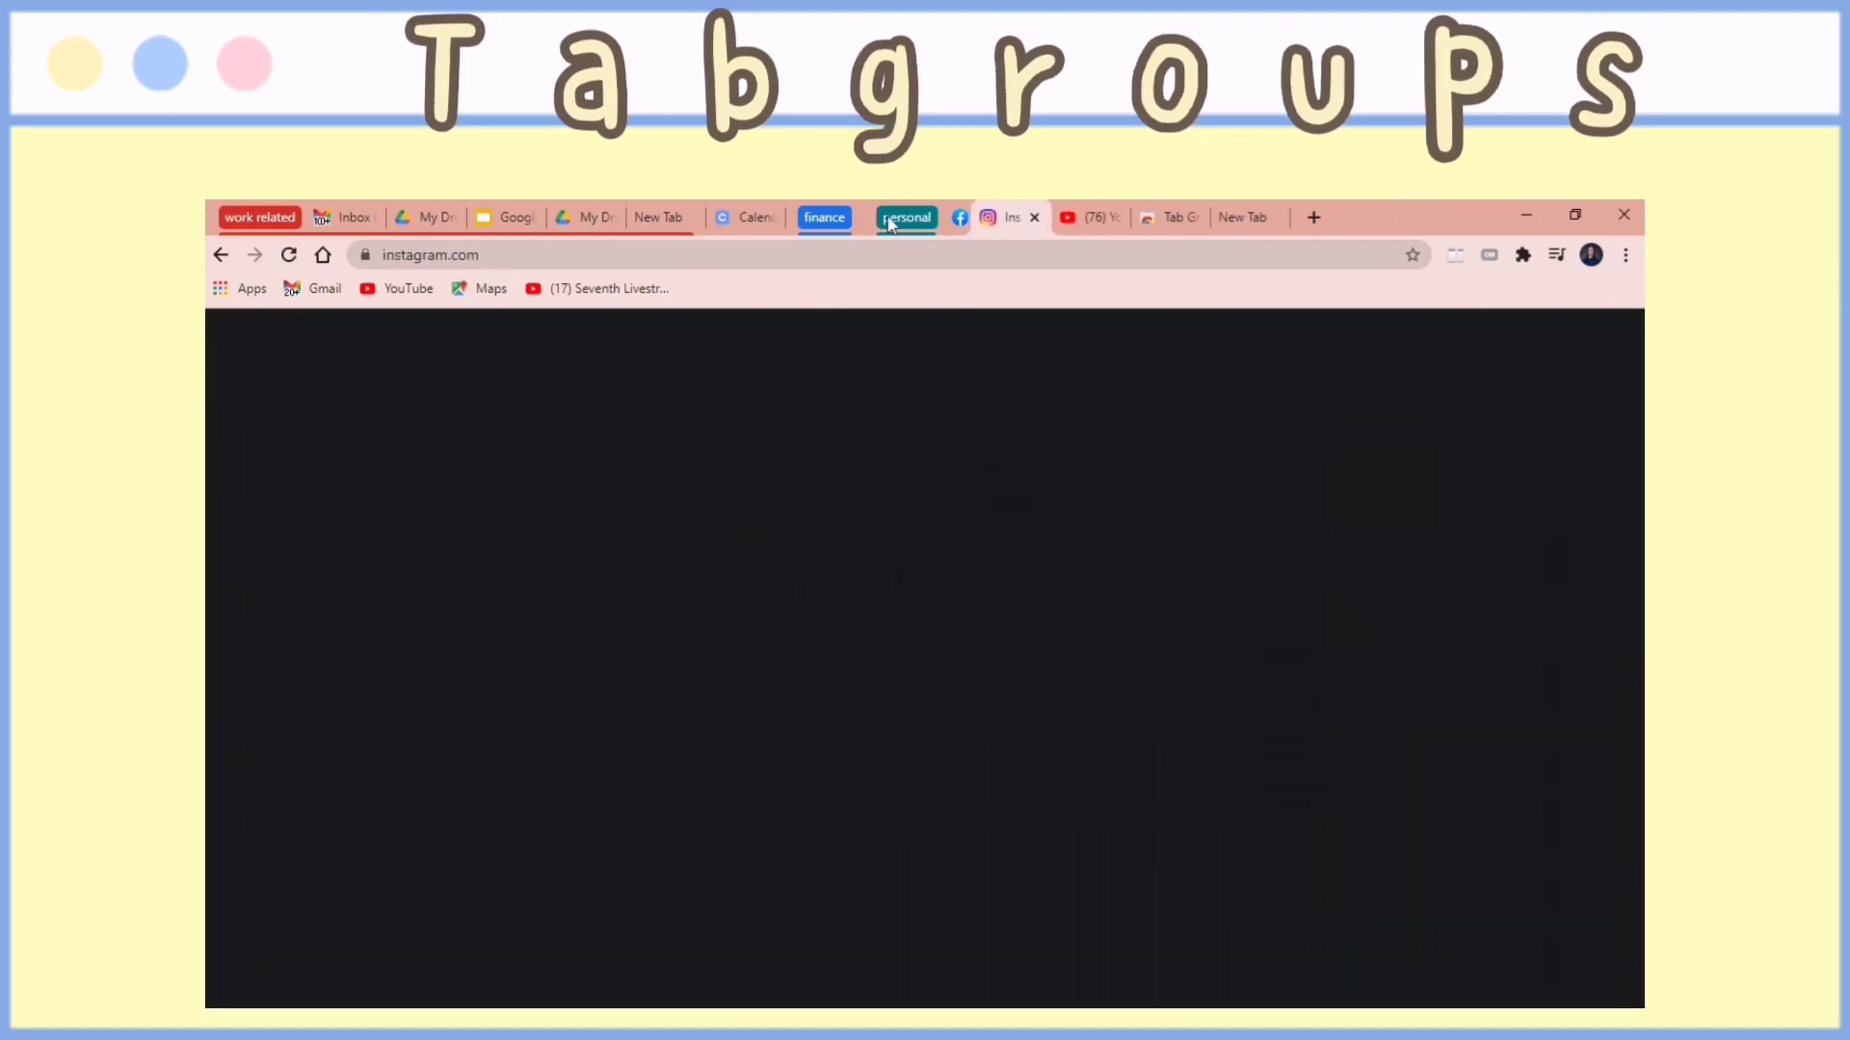
pyautogui.click(1005, 217)
pyautogui.click(818, 218)
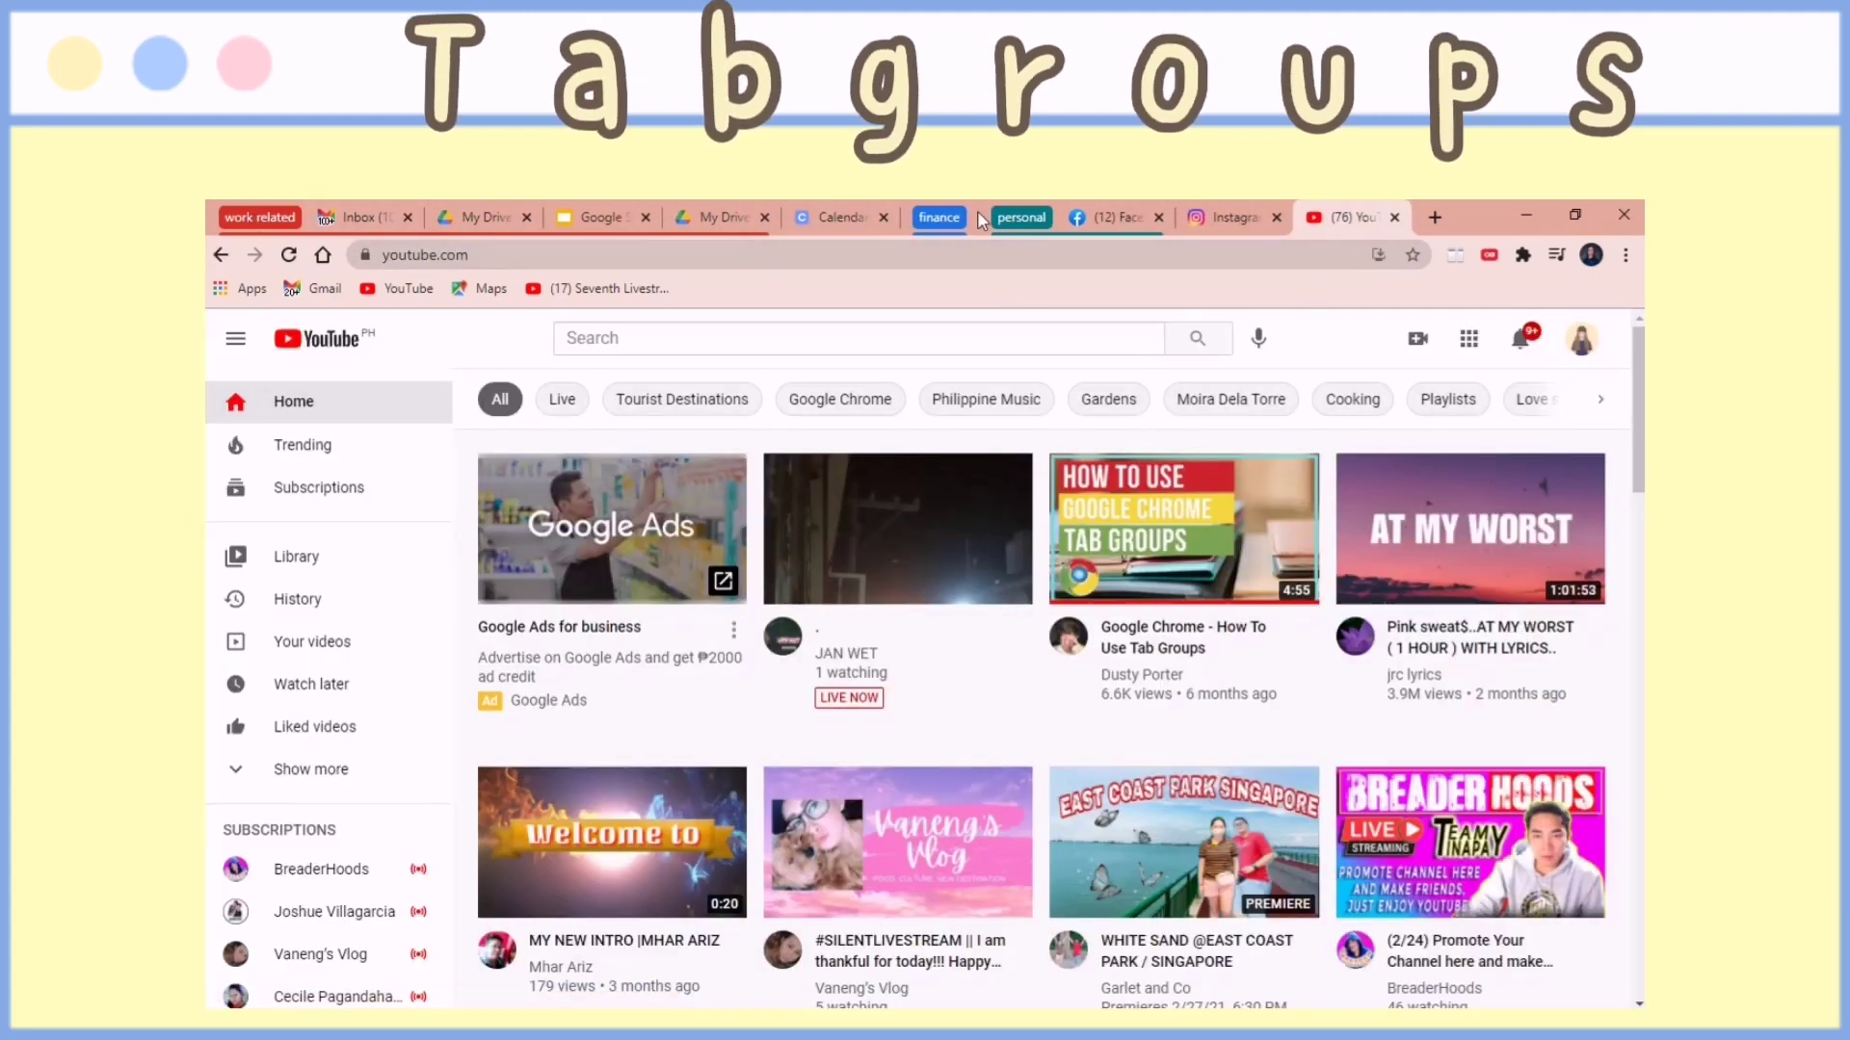
# - Save a 'socmed' workplace in TabGroups, then open all sites of the work related workplace
pyautogui.click(1523, 256)
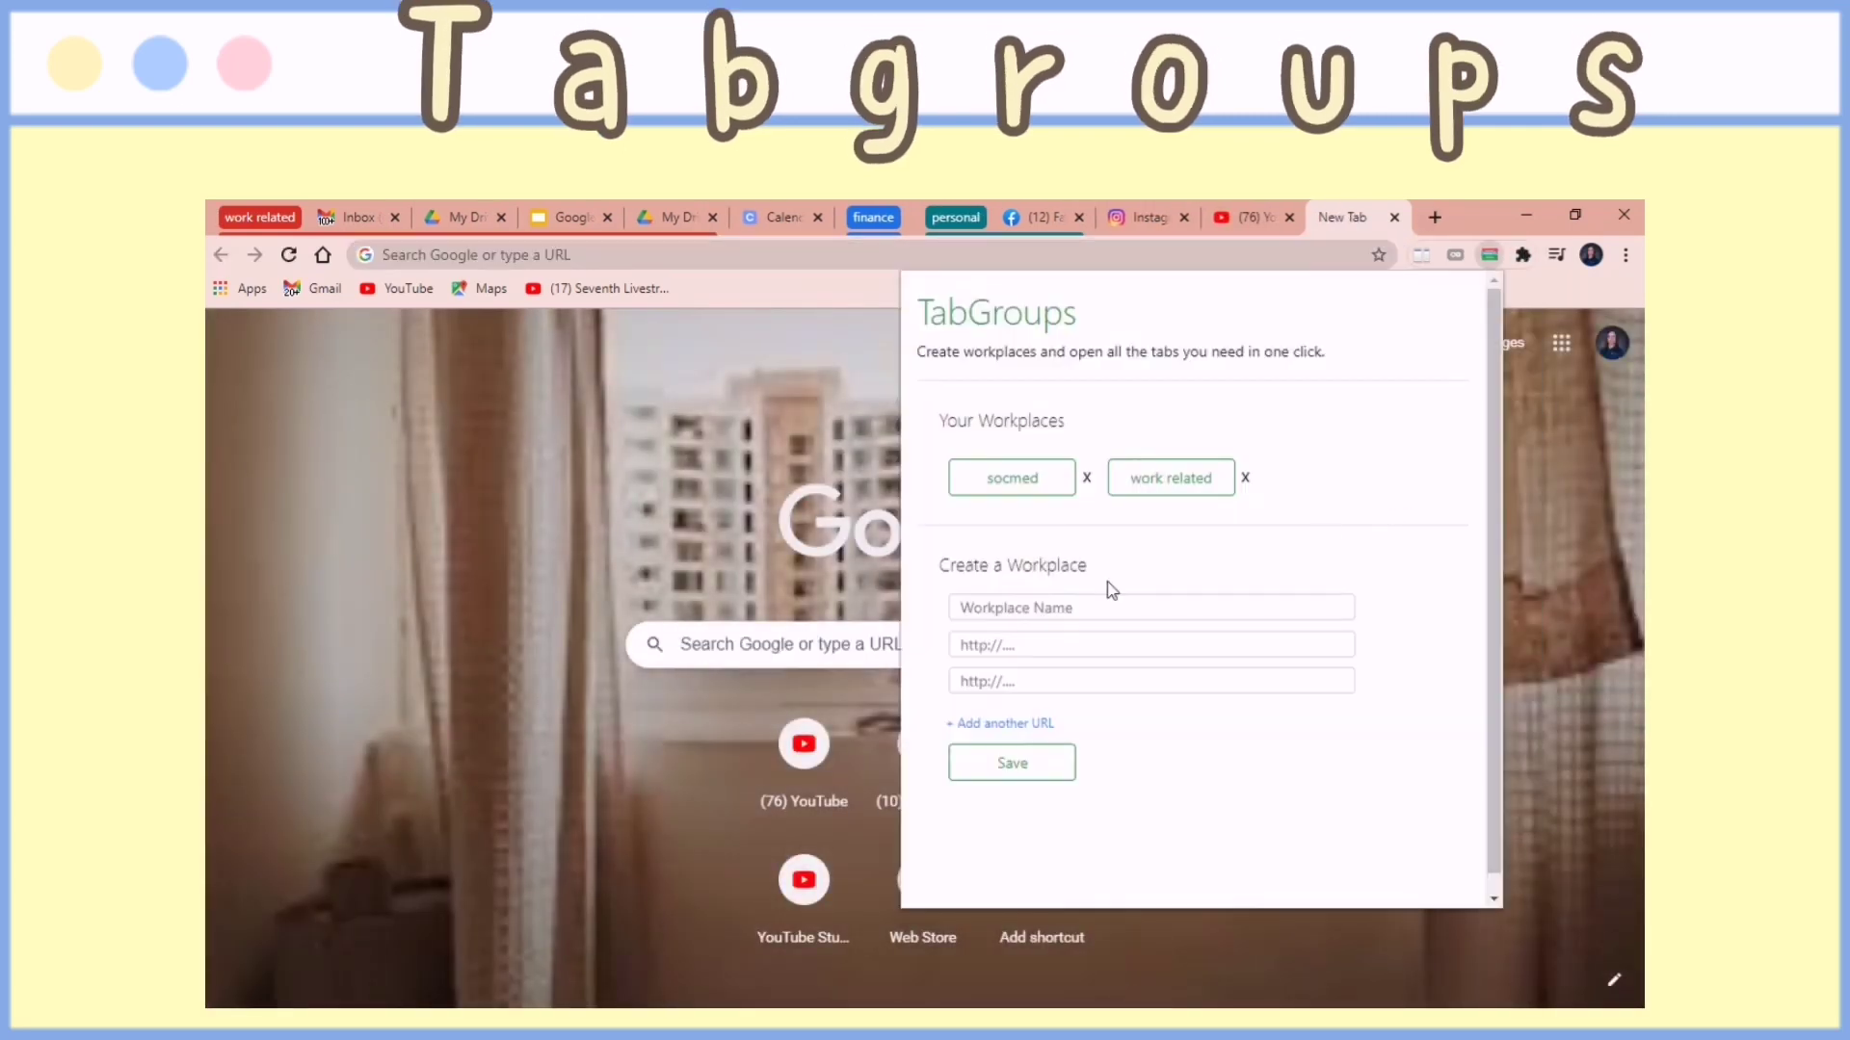
pyautogui.click(1112, 606)
pyautogui.click(1190, 566)
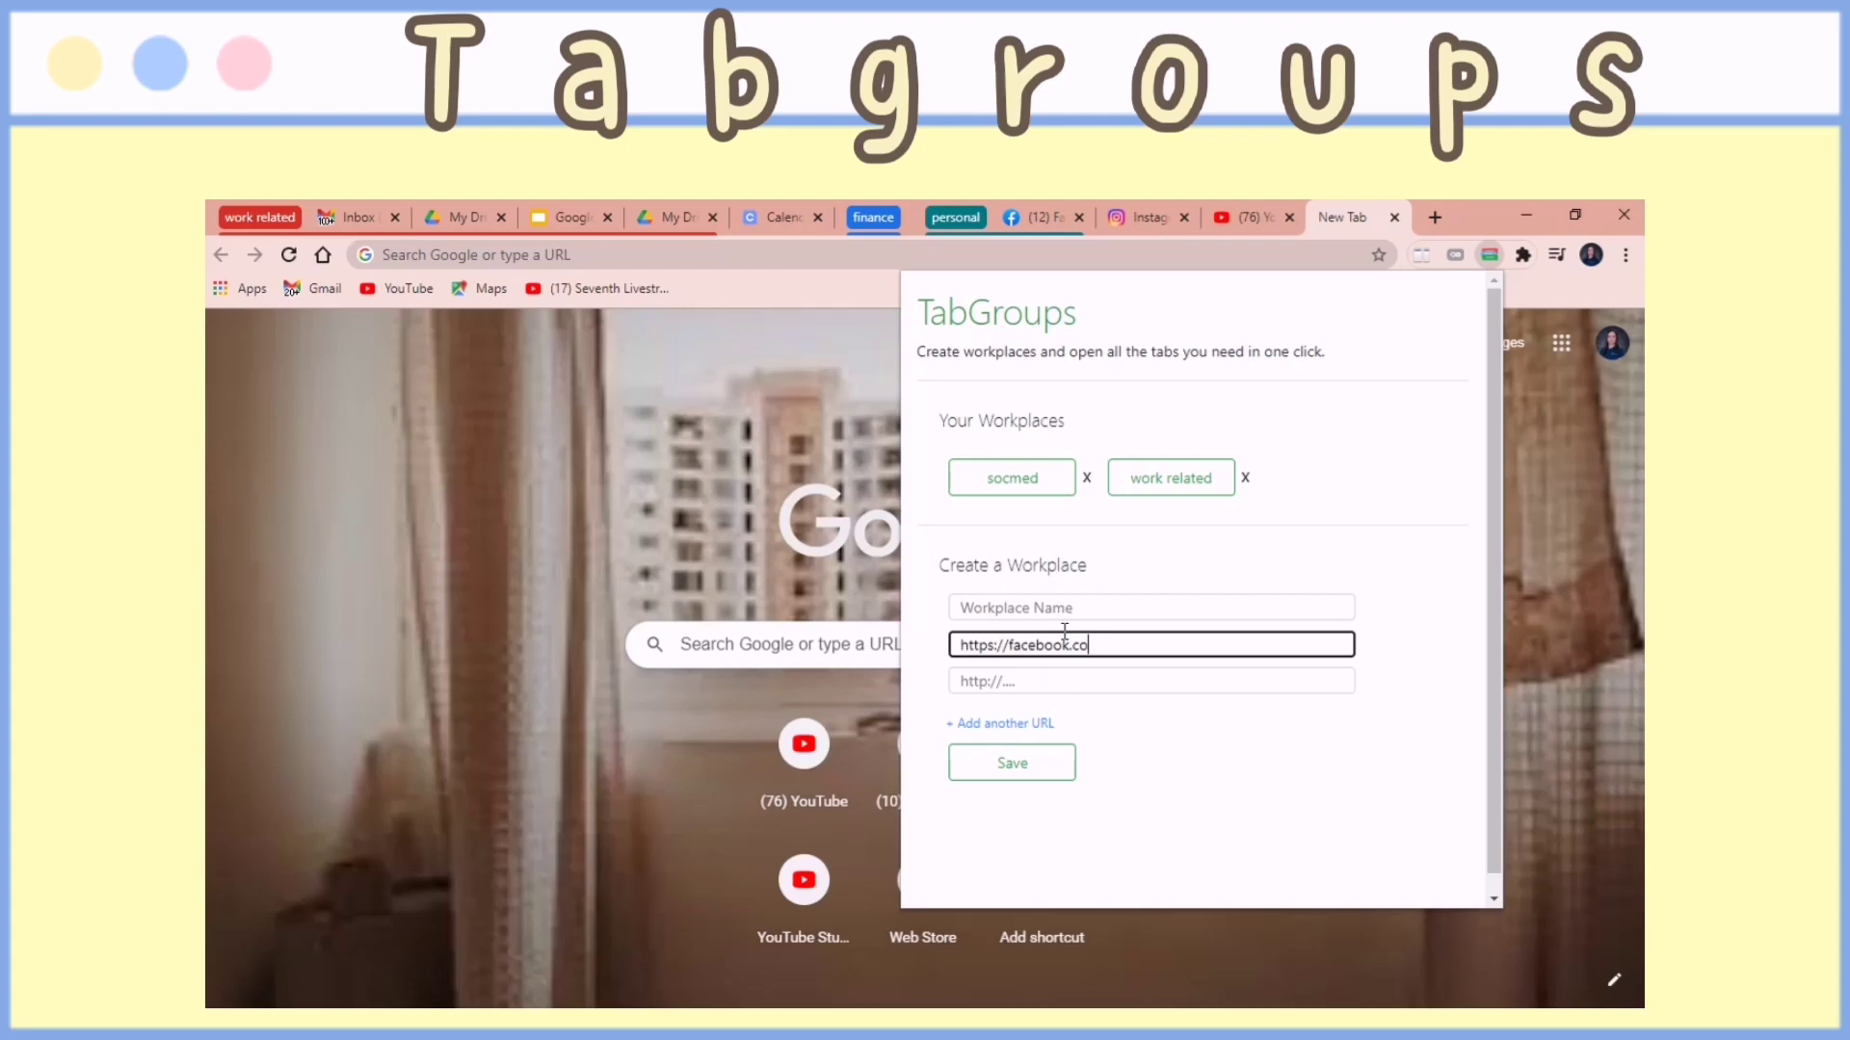
pyautogui.click(1039, 678)
pyautogui.write('https://instagram.com')
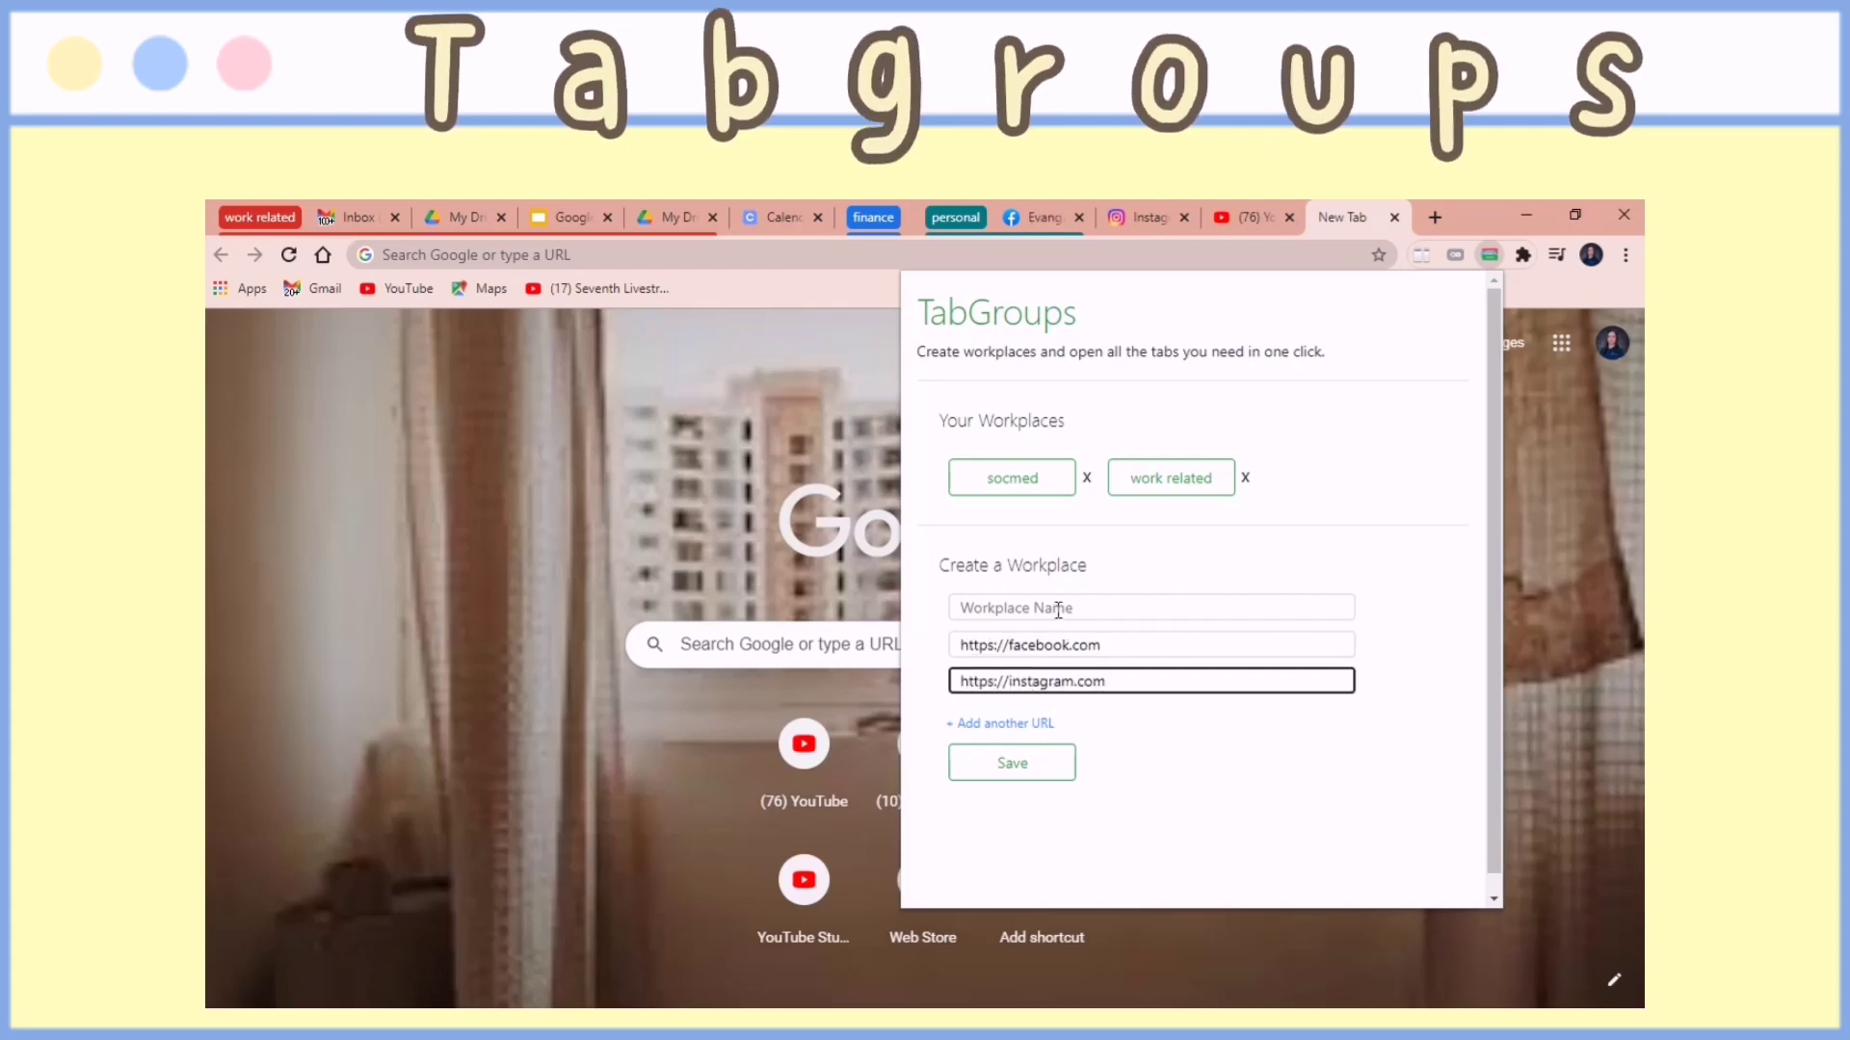
pyautogui.click(1057, 610)
pyautogui.click(1040, 652)
pyautogui.click(1009, 765)
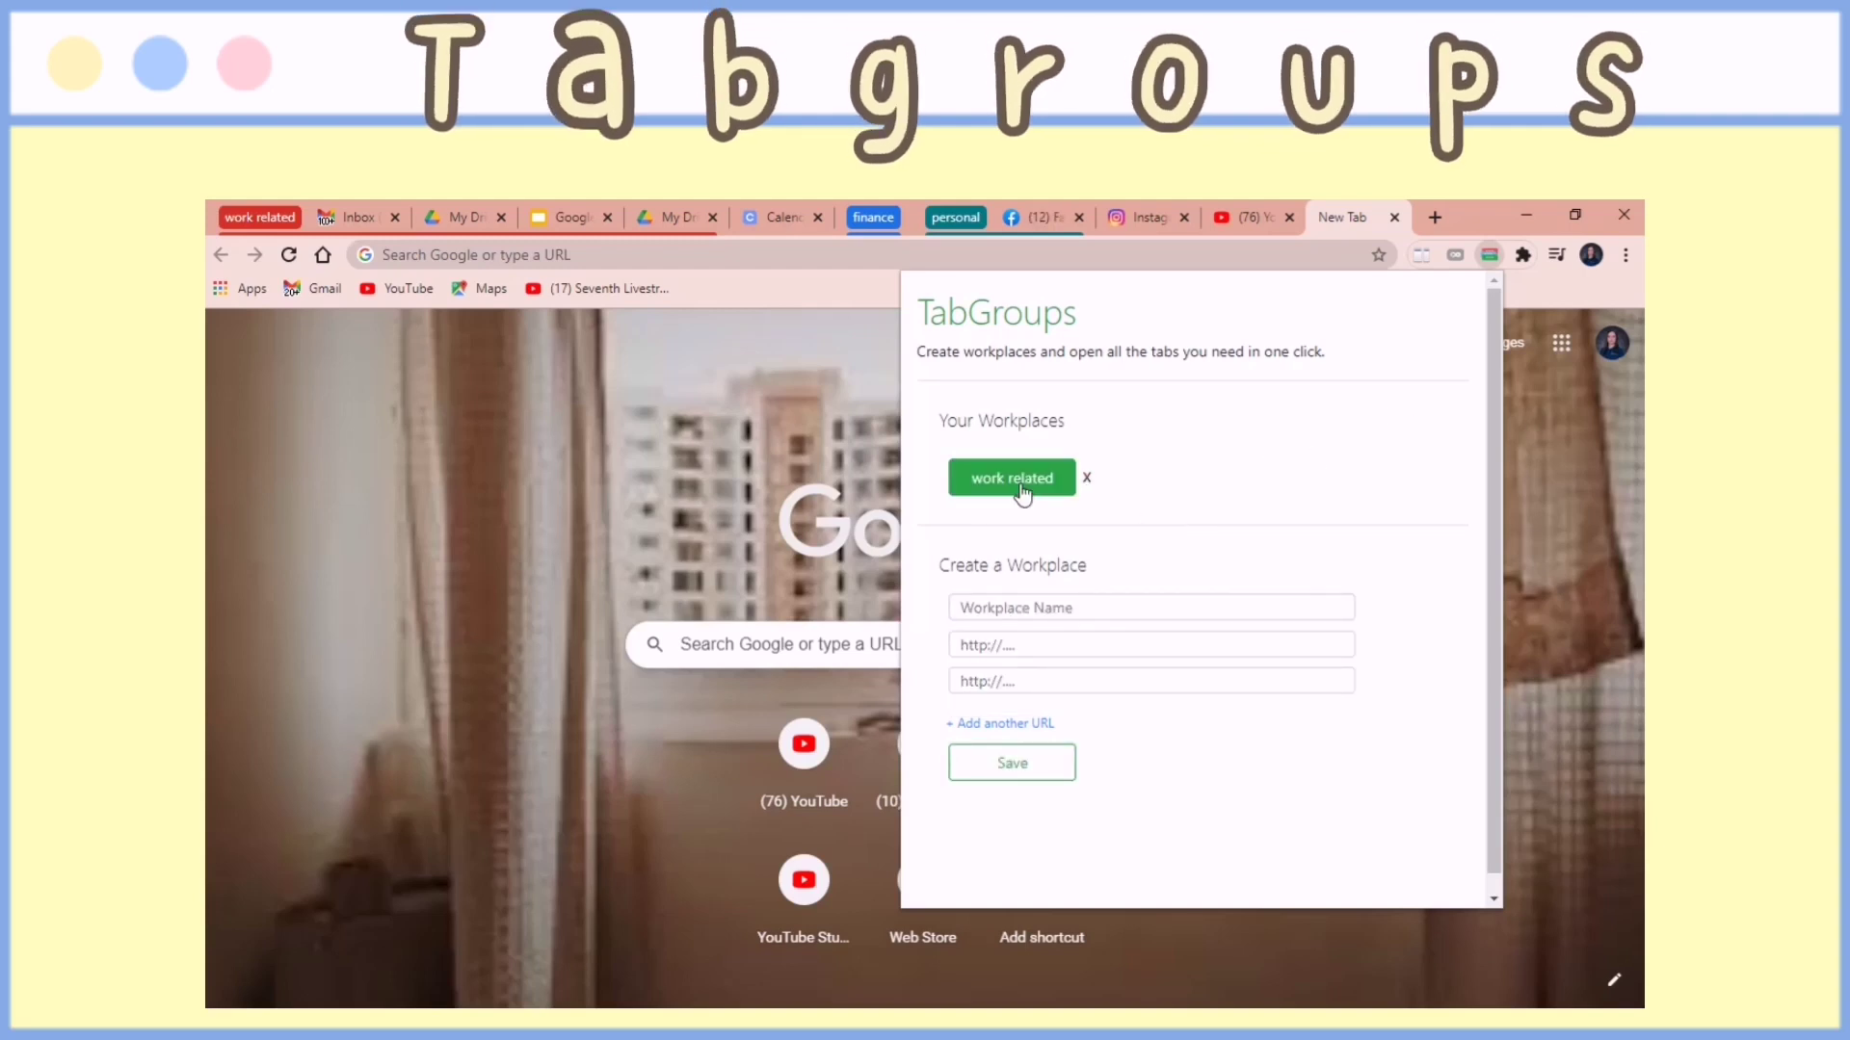
pyautogui.click(1023, 491)
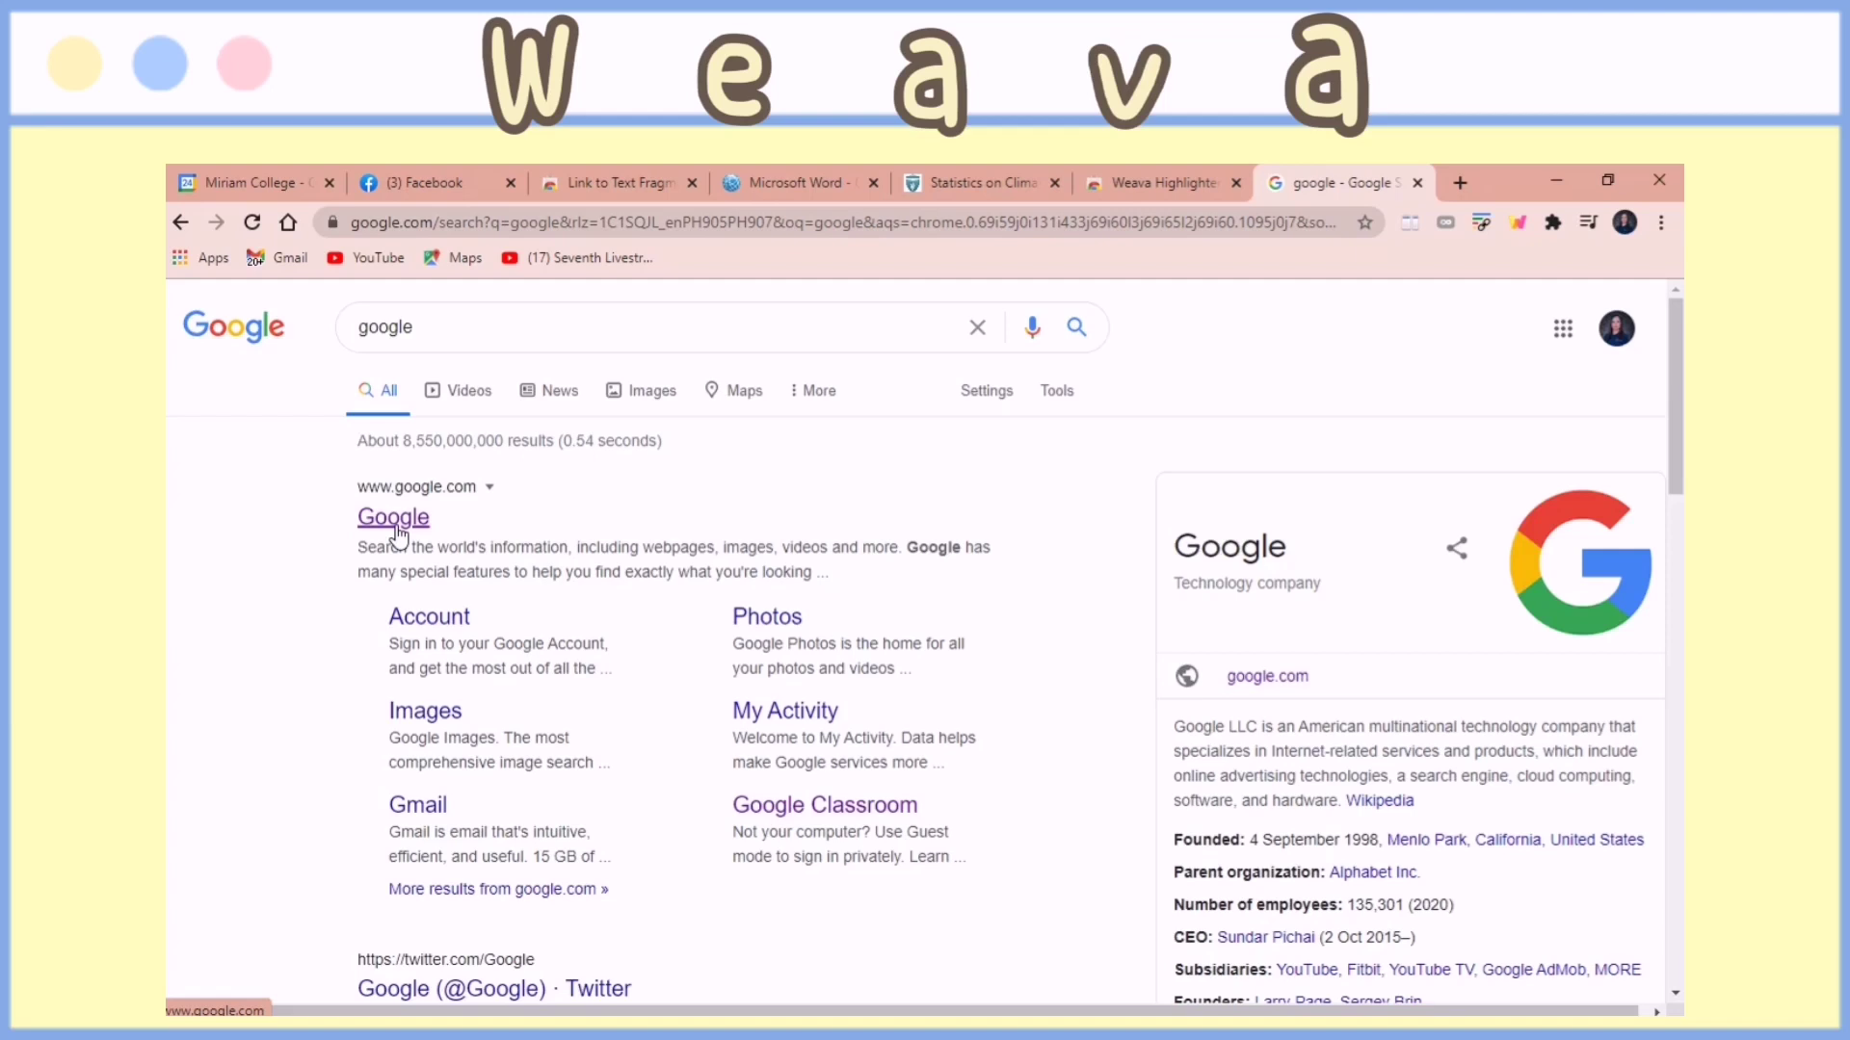
# - Search Google for 'climate change', open the impact result, select its opening text, then view the statistics page
pyautogui.click(393, 516)
pyautogui.write('climate change')
pyautogui.press('Return')
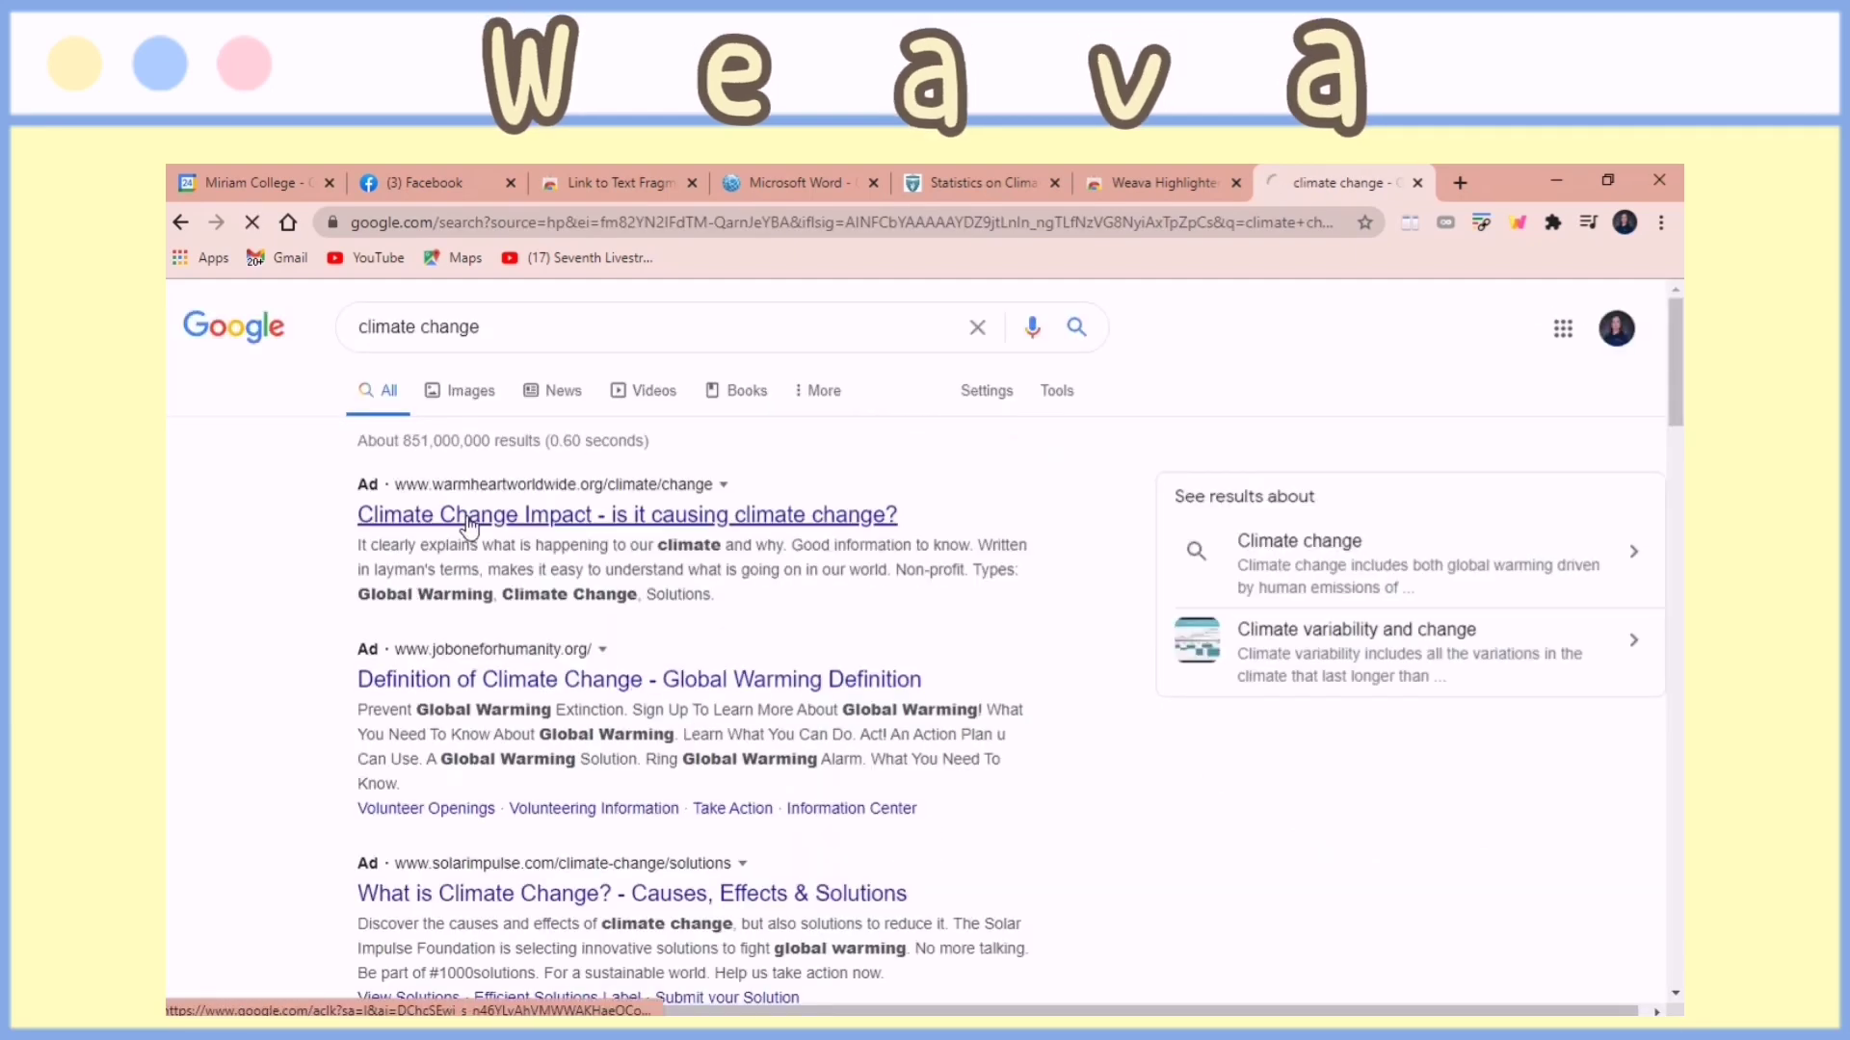
pyautogui.click(453, 549)
pyautogui.moveTo(1676, 313); pyautogui.dragTo(1676, 325)
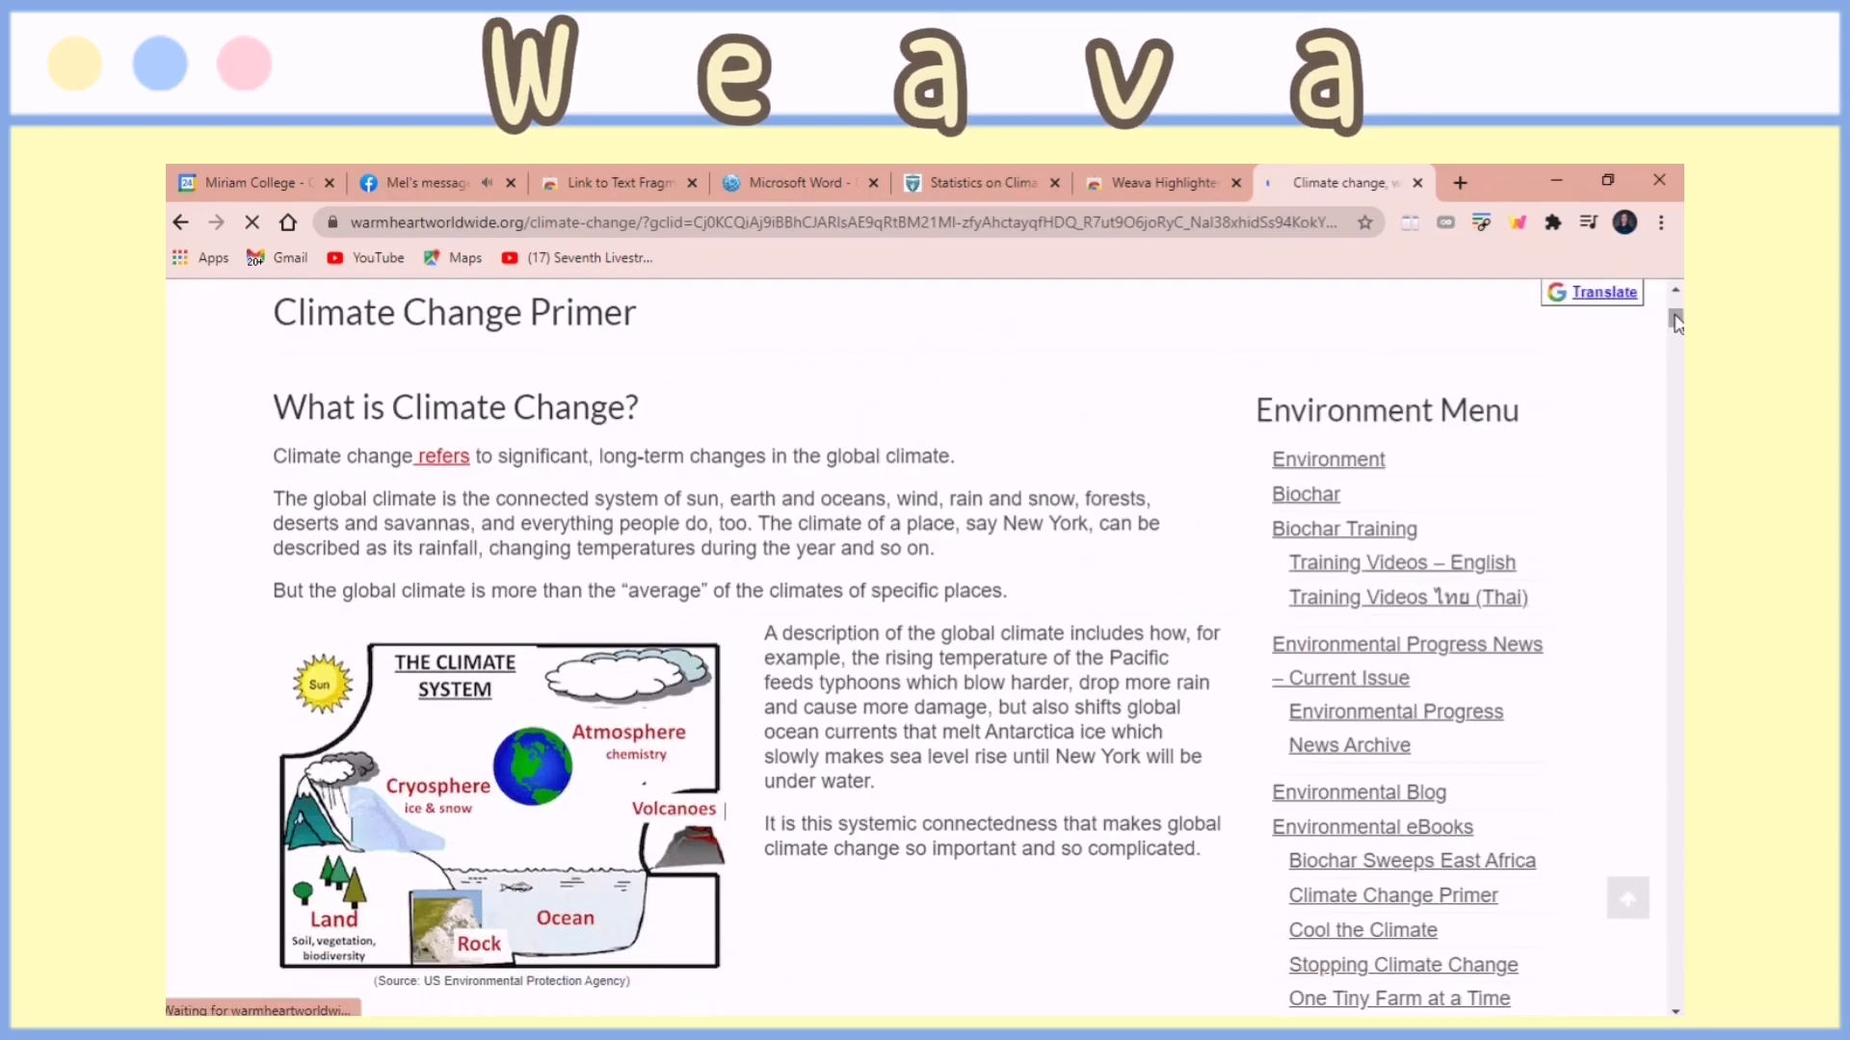
pyautogui.moveTo(273, 455); pyautogui.dragTo(605, 499)
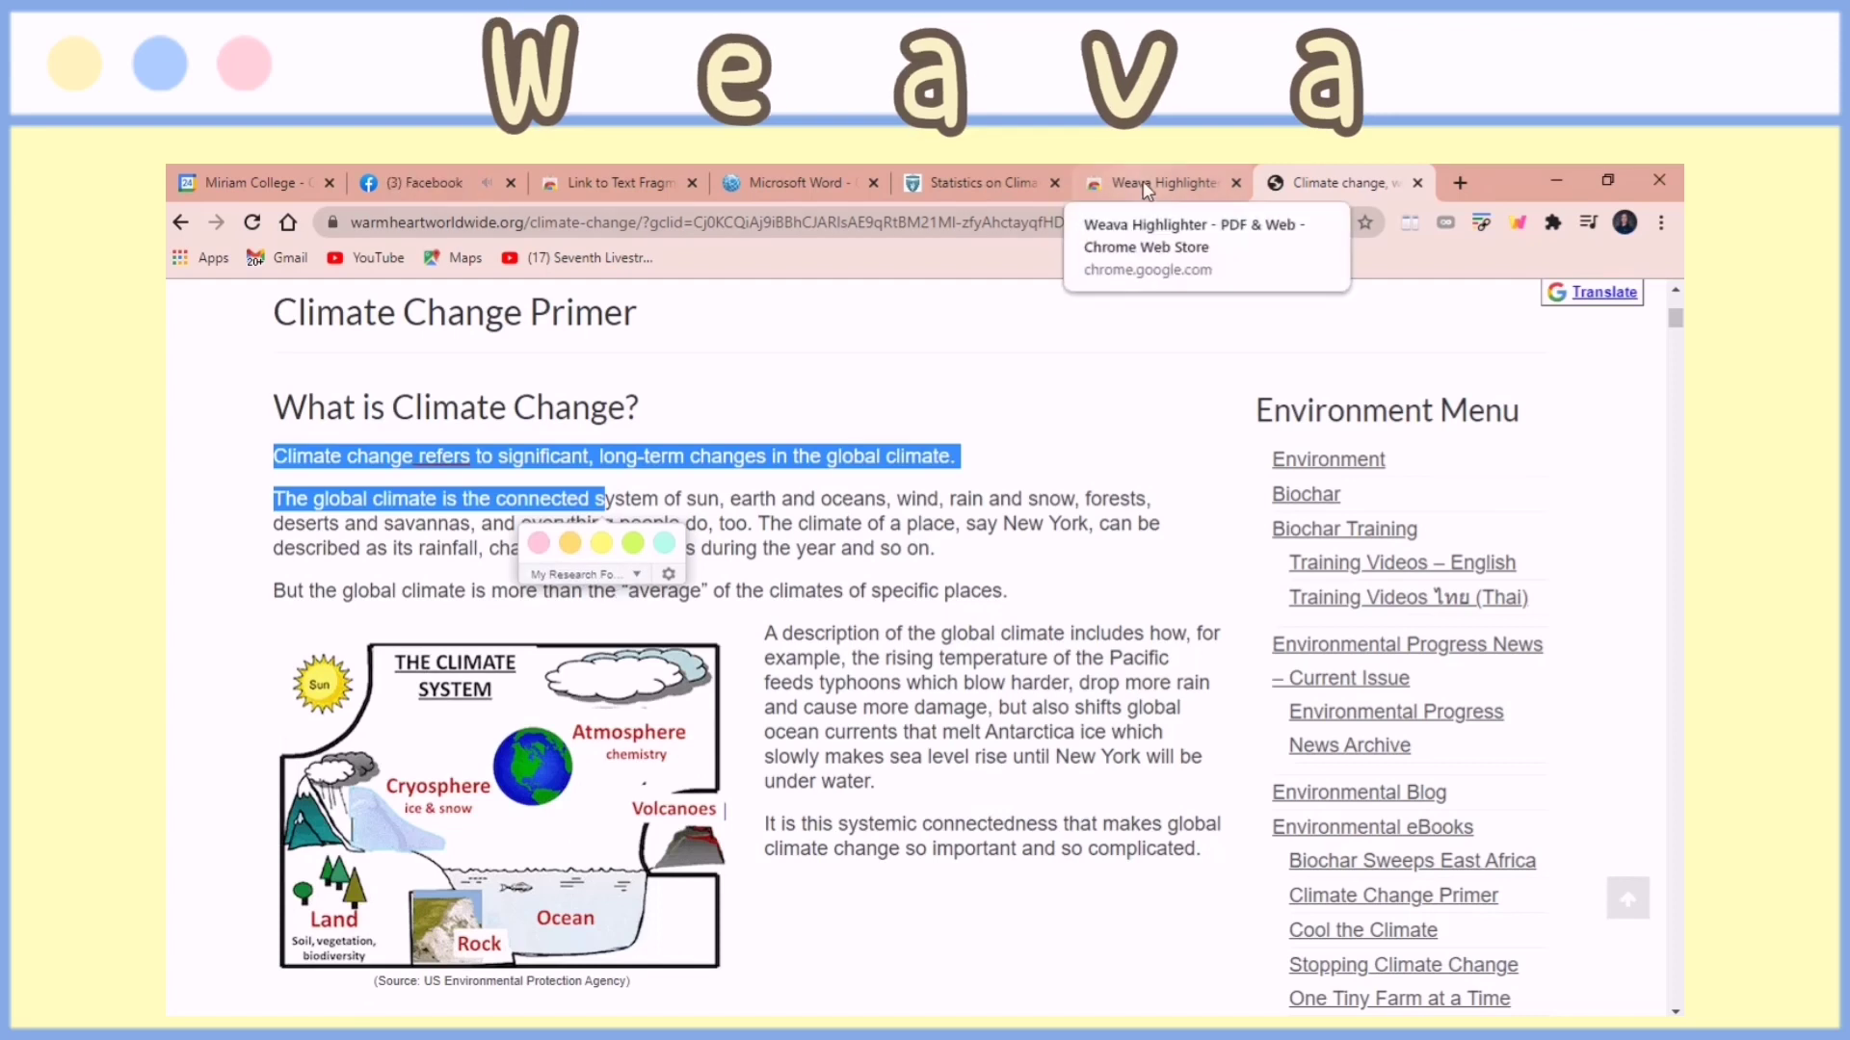
pyautogui.click(978, 182)
pyautogui.moveTo(1677, 603); pyautogui.dragTo(1677, 512)
# - Highlight the vector-borne diseases sentence in pink and note it 'statistic'
pyautogui.moveTo(258, 732); pyautogui.dragTo(1145, 734)
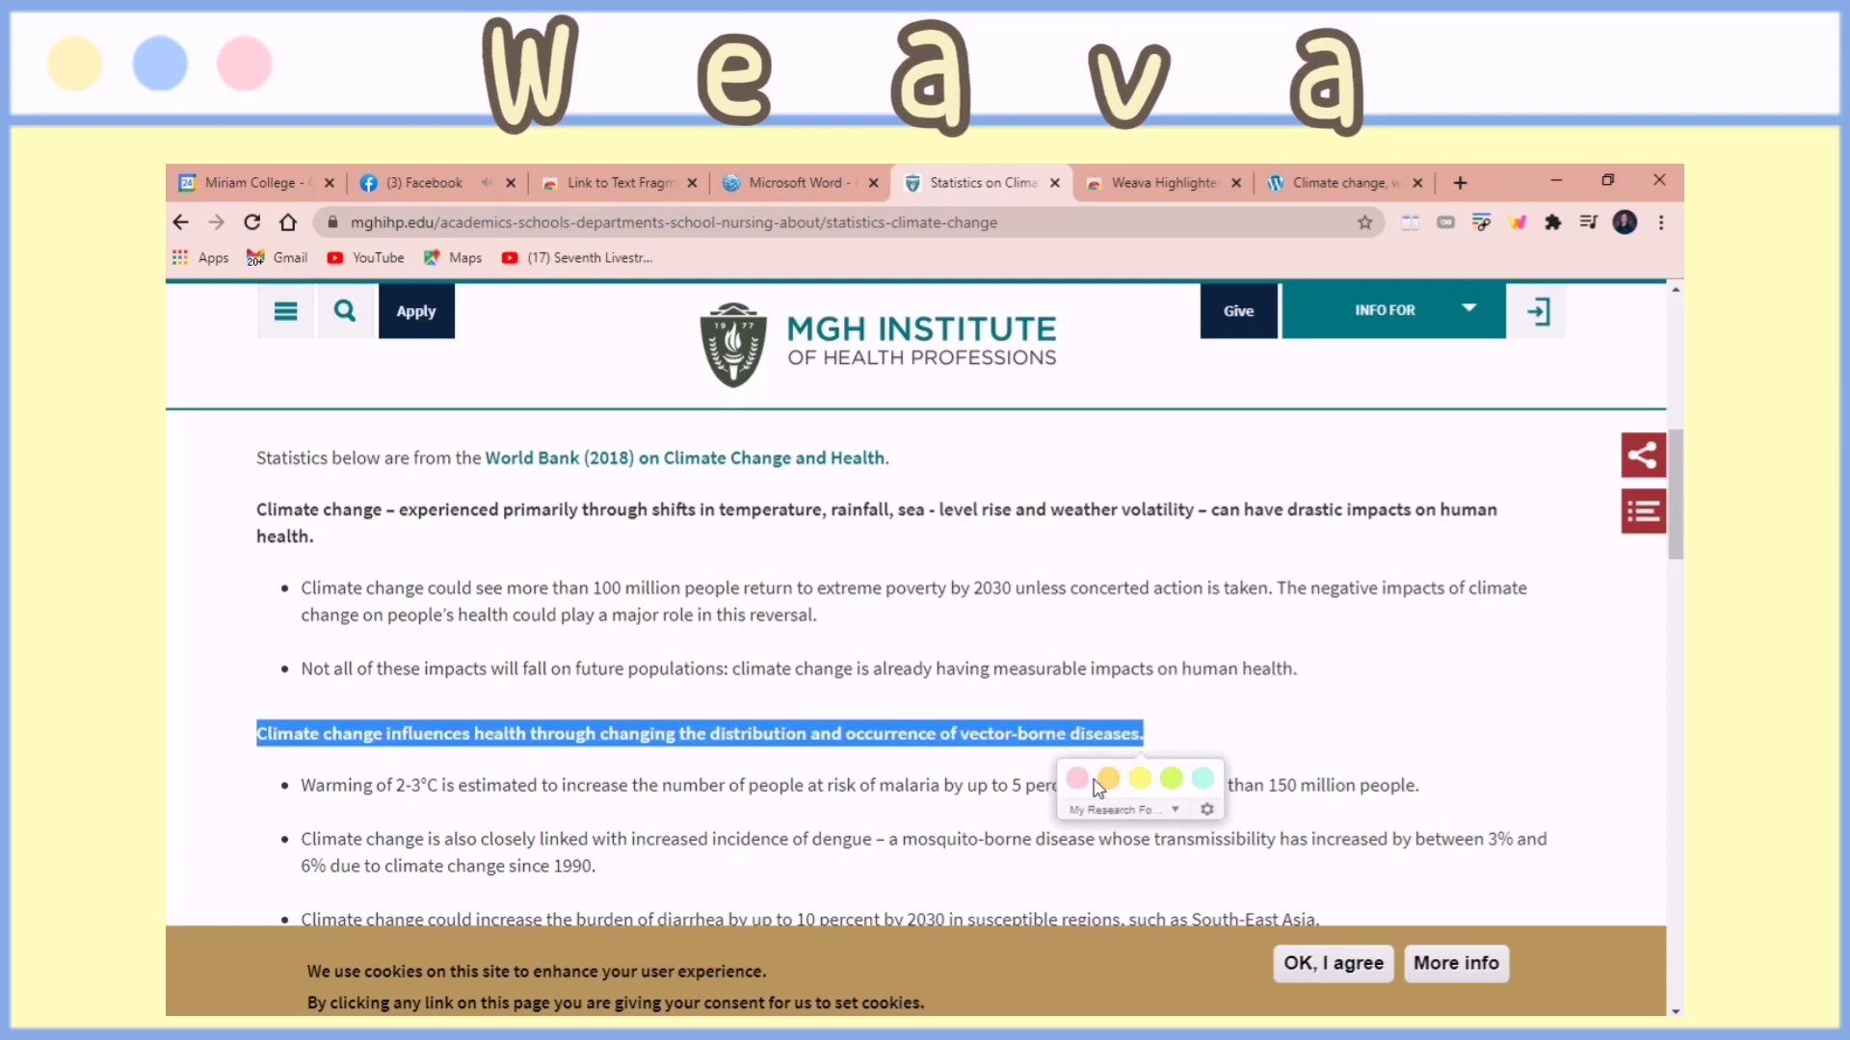
pyautogui.click(1098, 776)
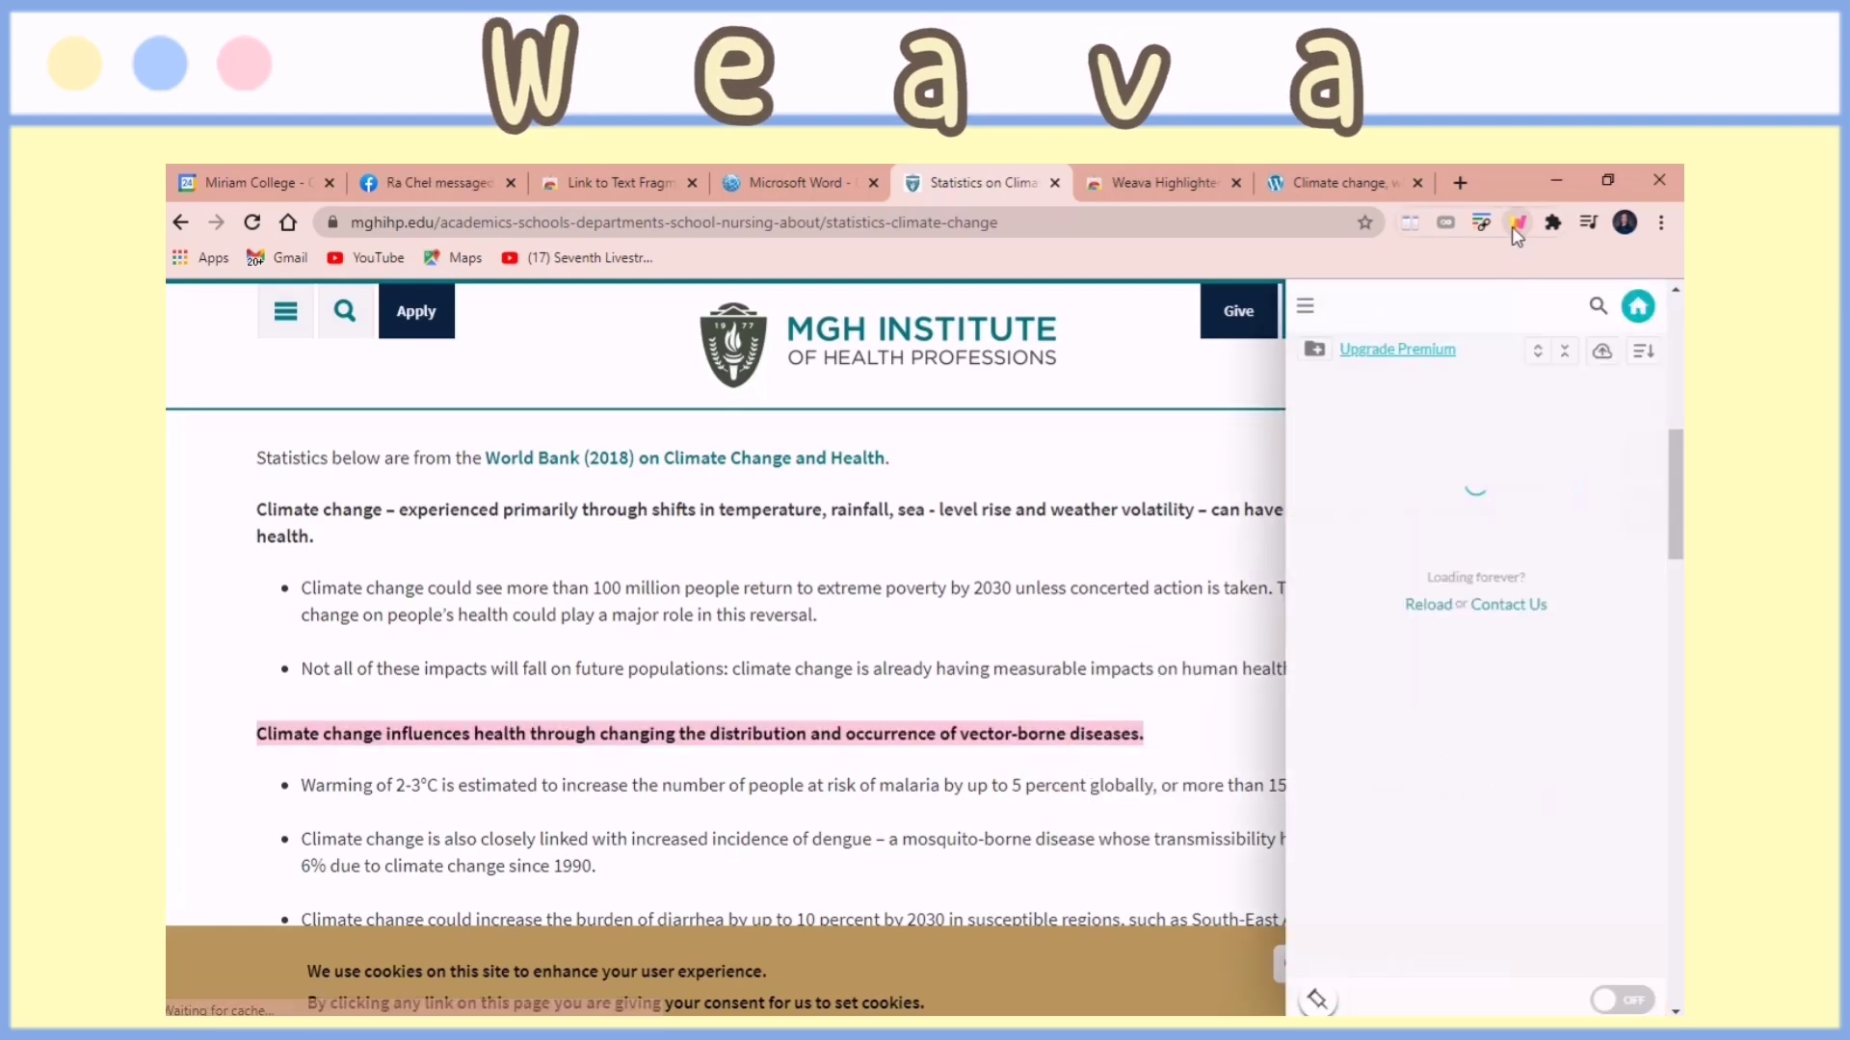
pyautogui.click(1641, 359)
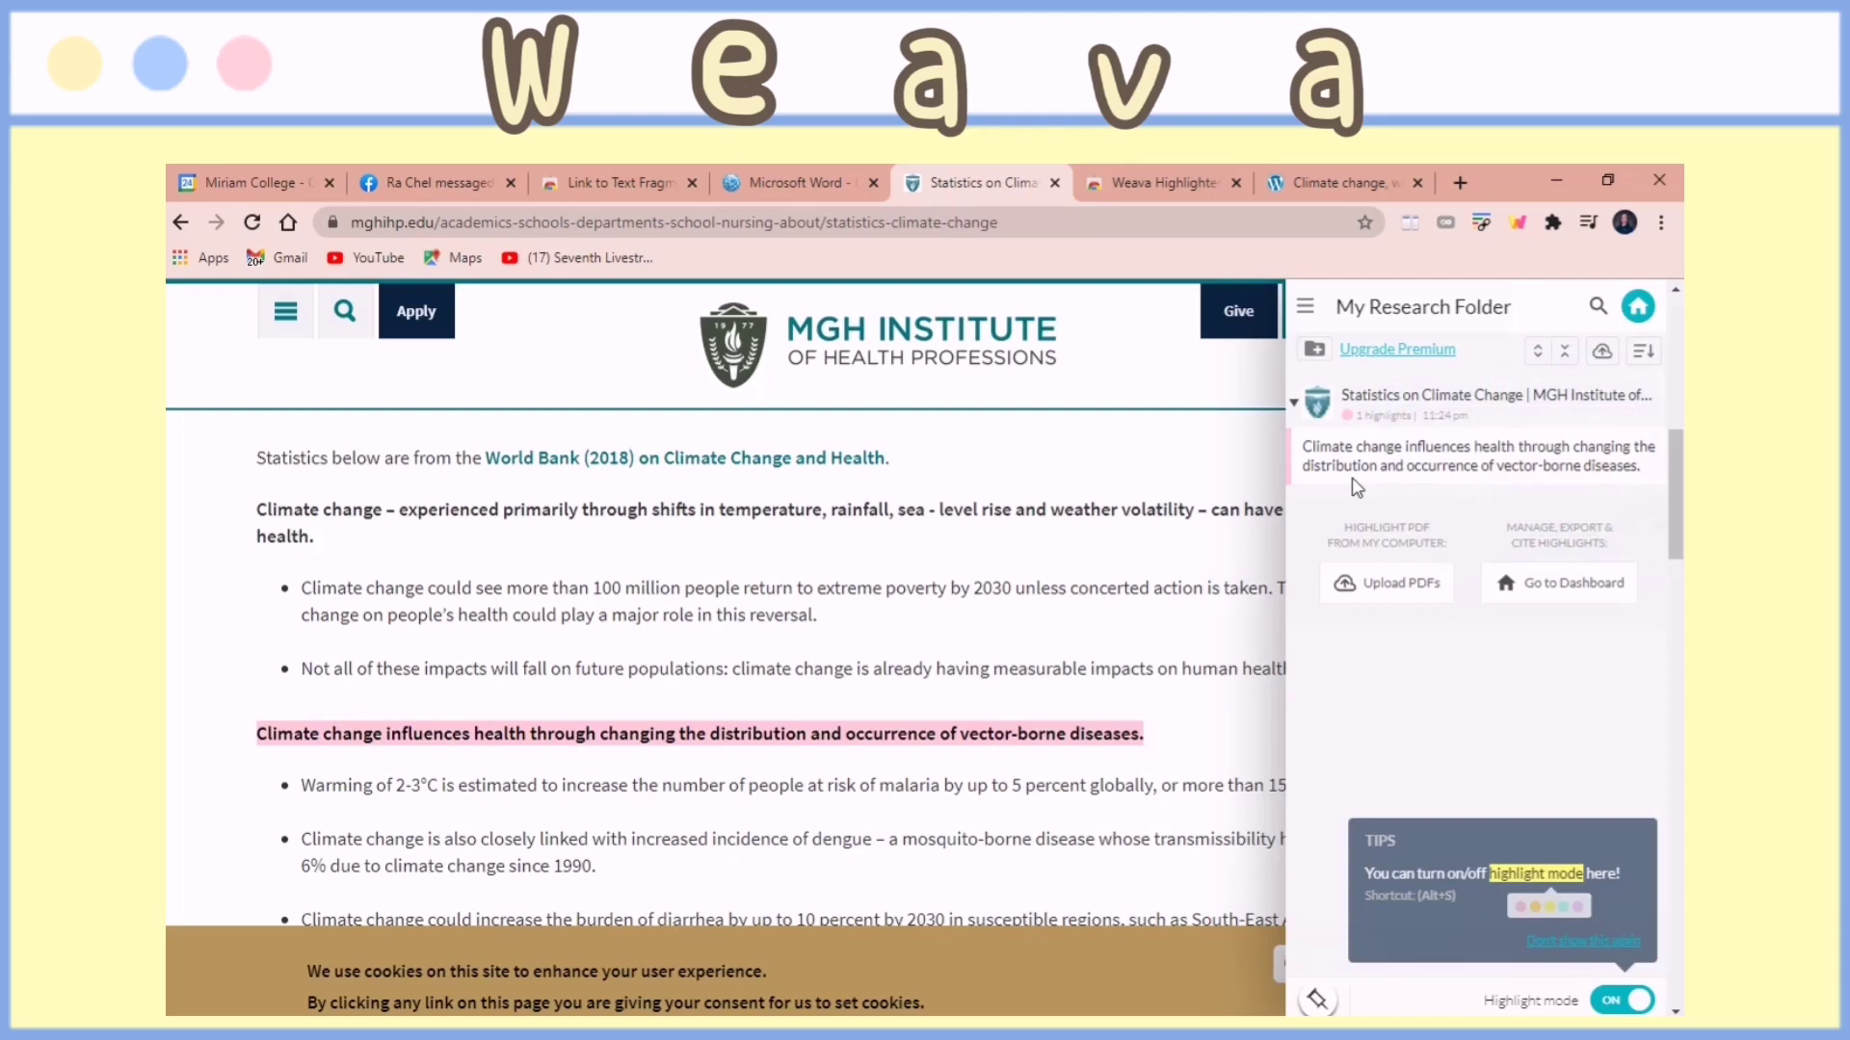
pyautogui.click(1468, 470)
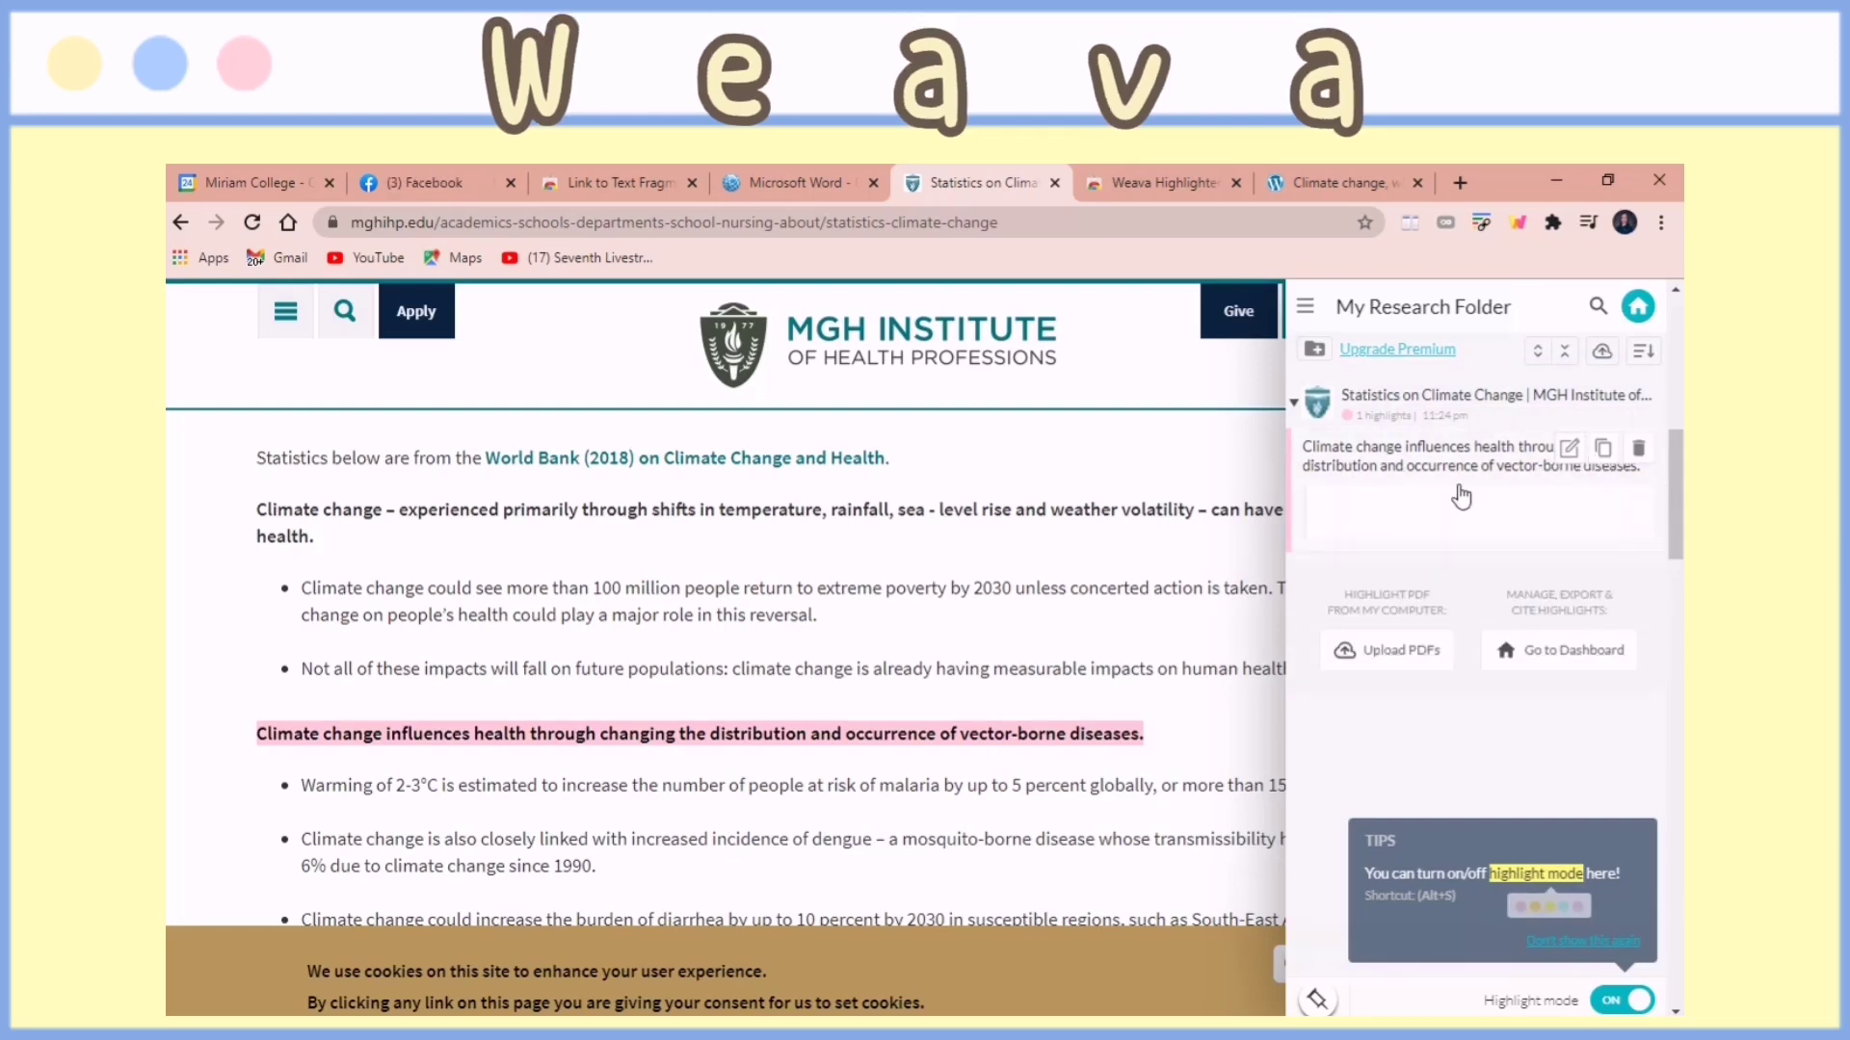
pyautogui.write('statistic')
pyautogui.press('Return')
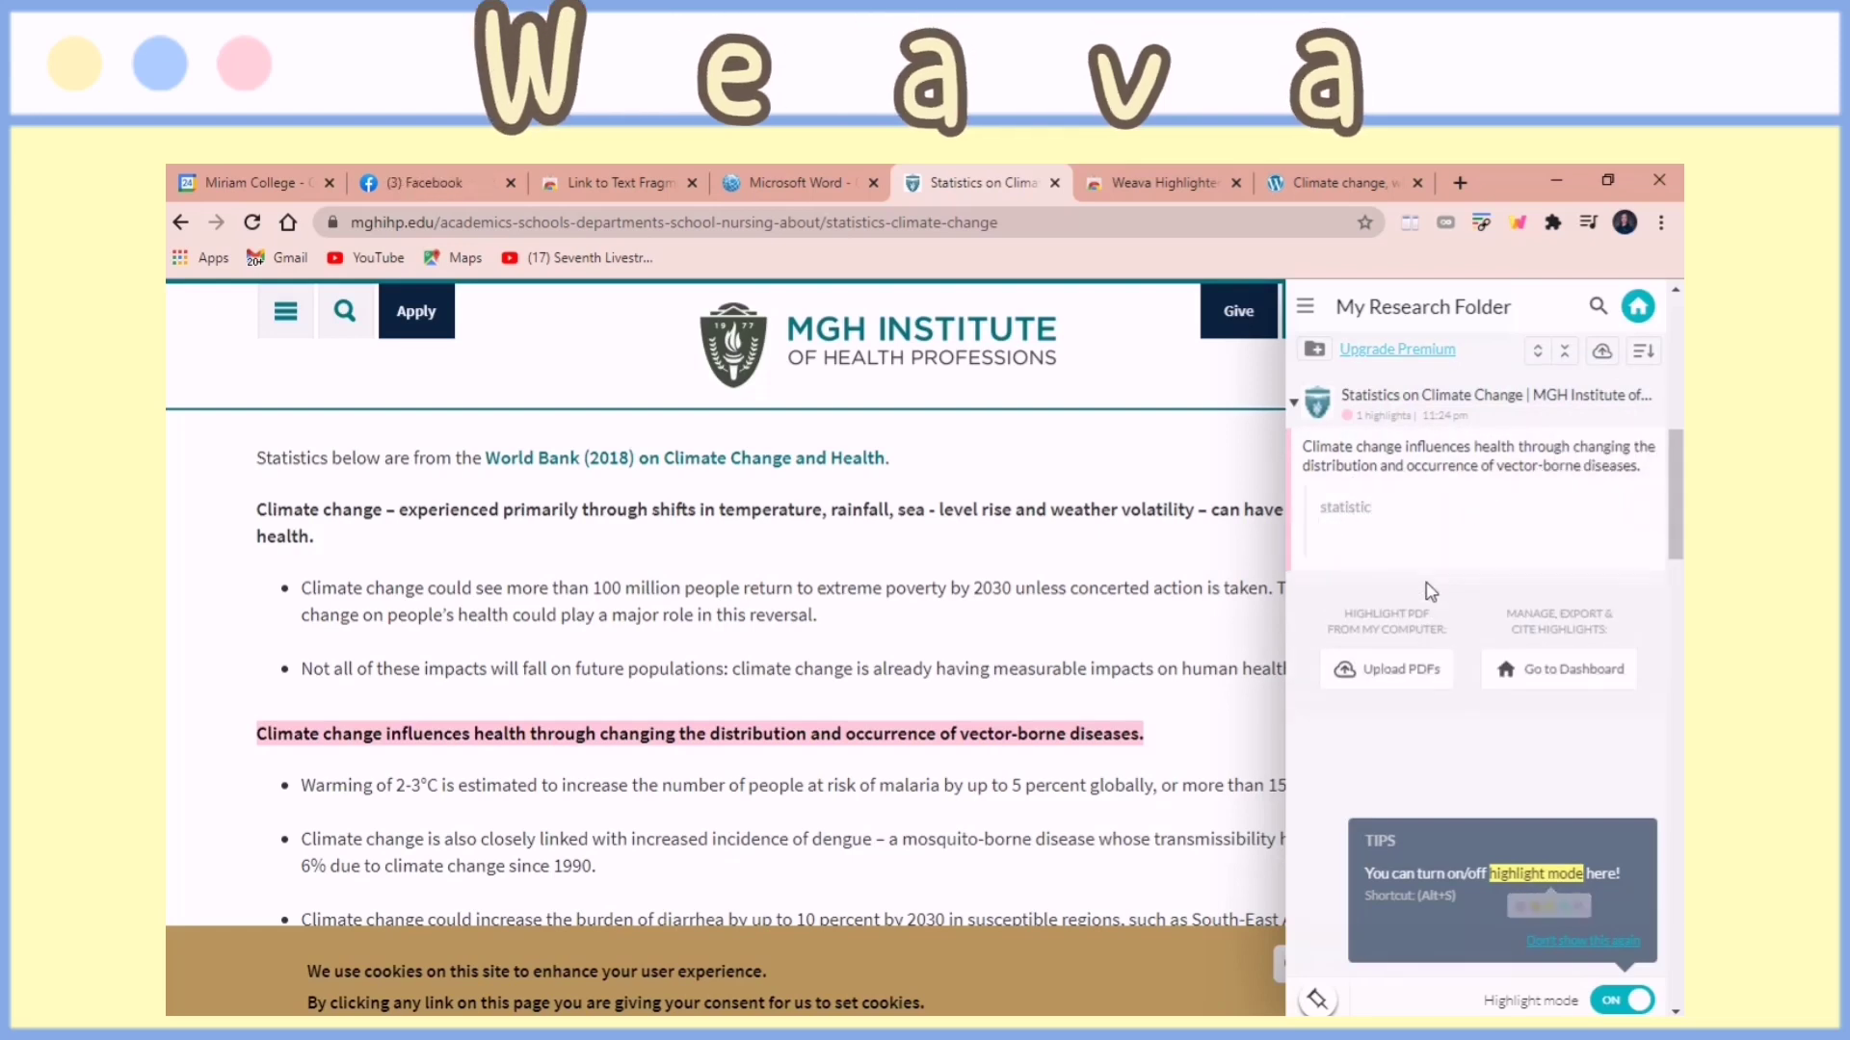
# - Rename Weava's Sample Folder to CLIMATE CHANGE
pyautogui.click(1305, 306)
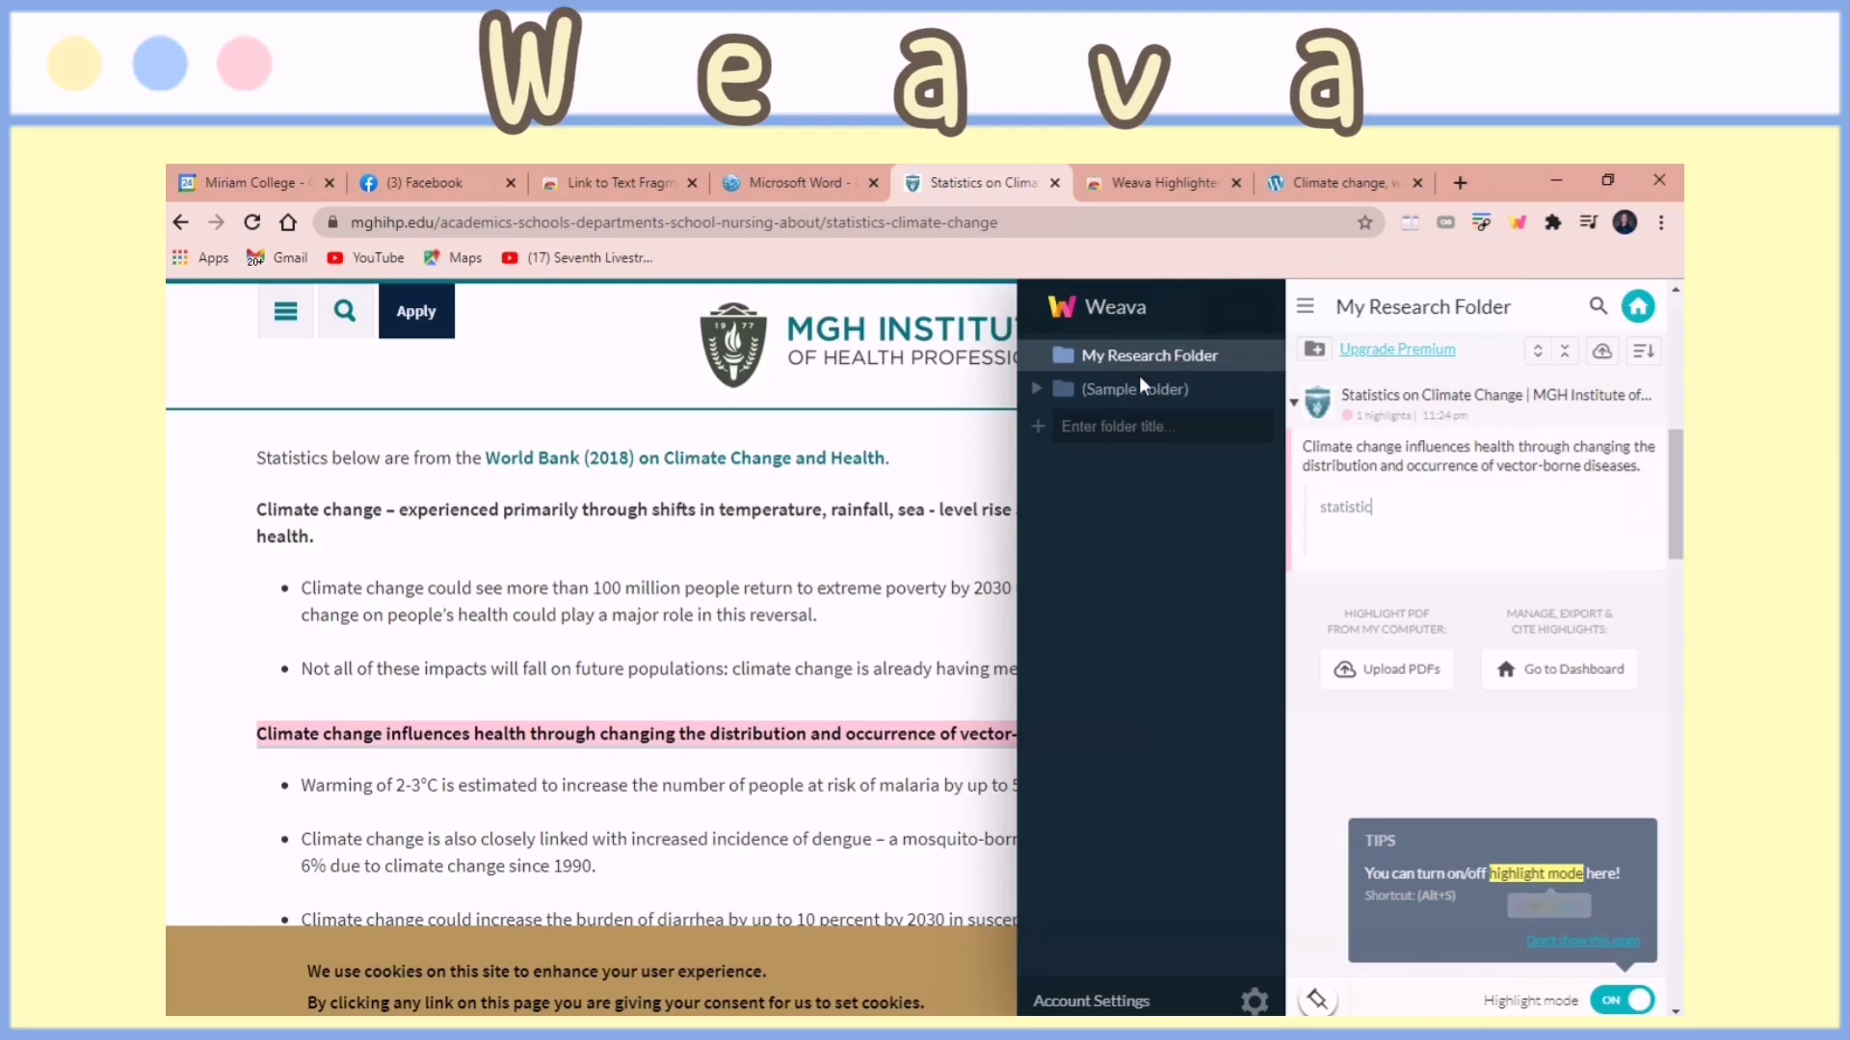
pyautogui.click(1197, 389)
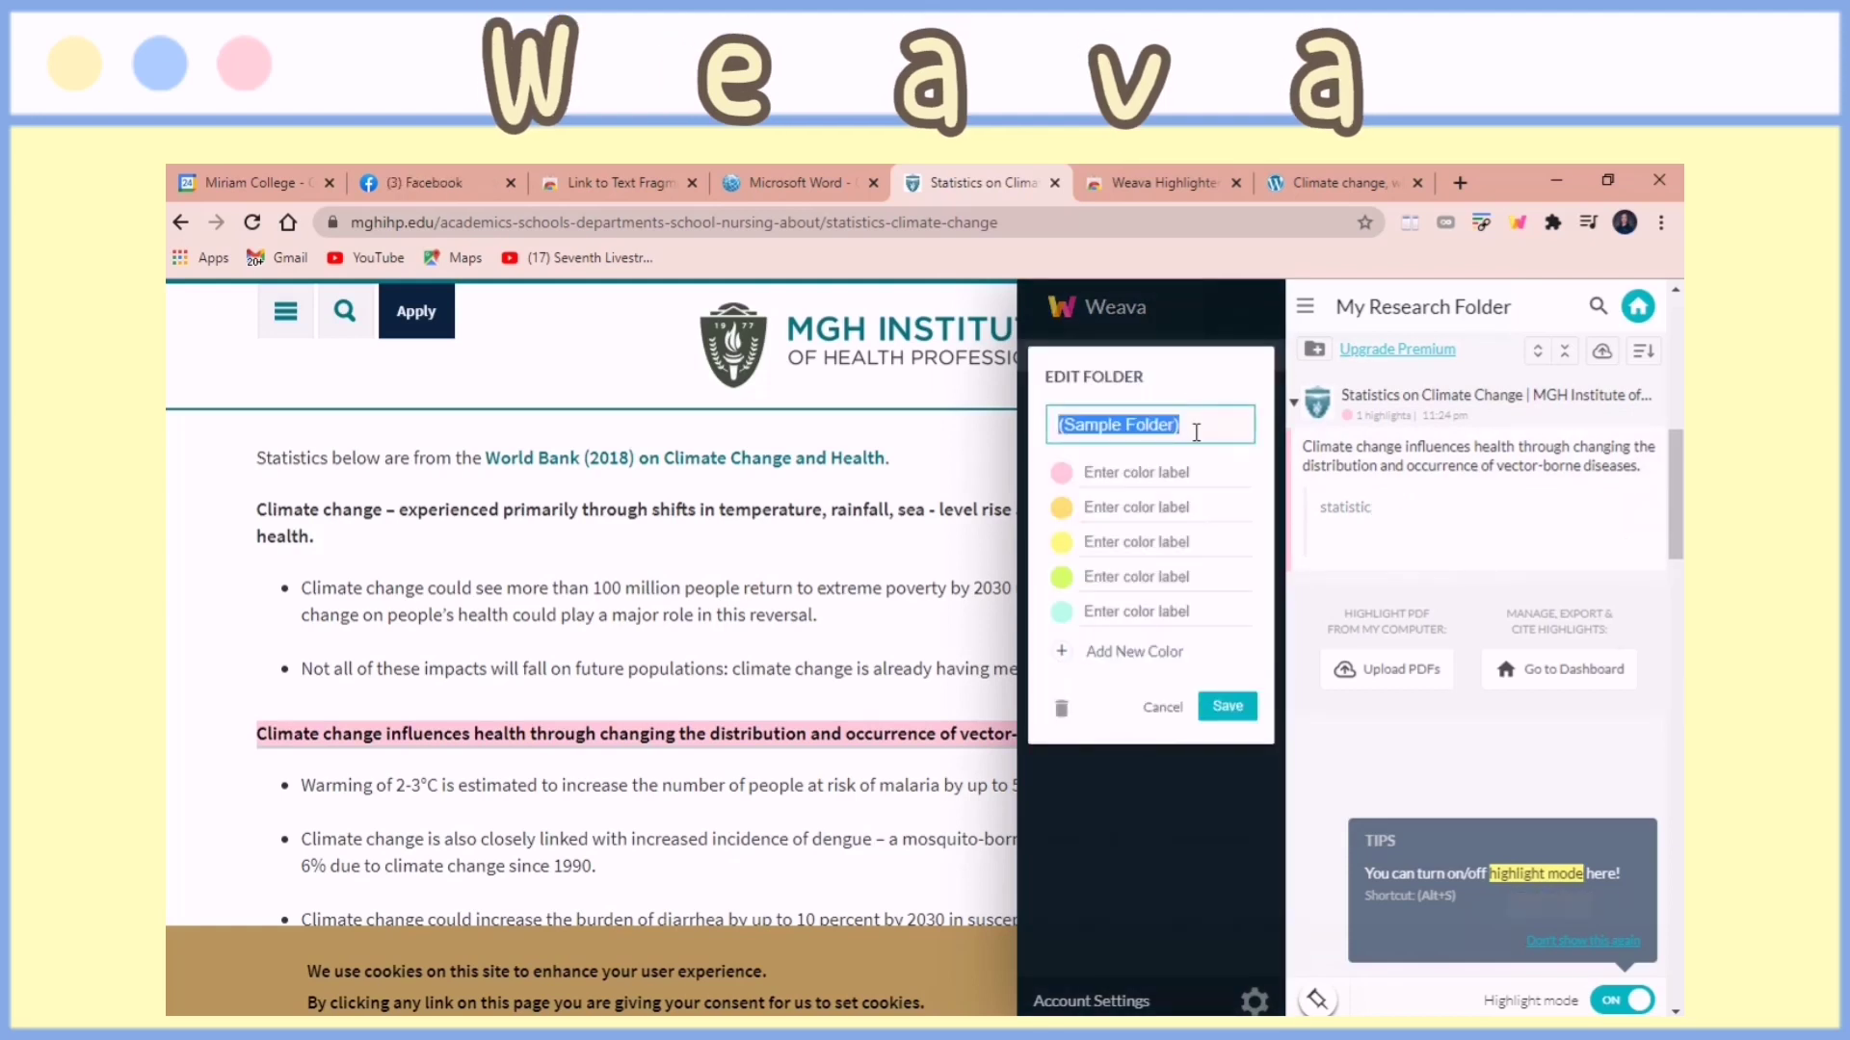
pyautogui.write('CLIMATE CHANGE')
pyautogui.press('Return')
# - Rename the sub-folder DEFINITION, open it, and select the Primer's first two paragraphs
pyautogui.moveTo(1183, 363)
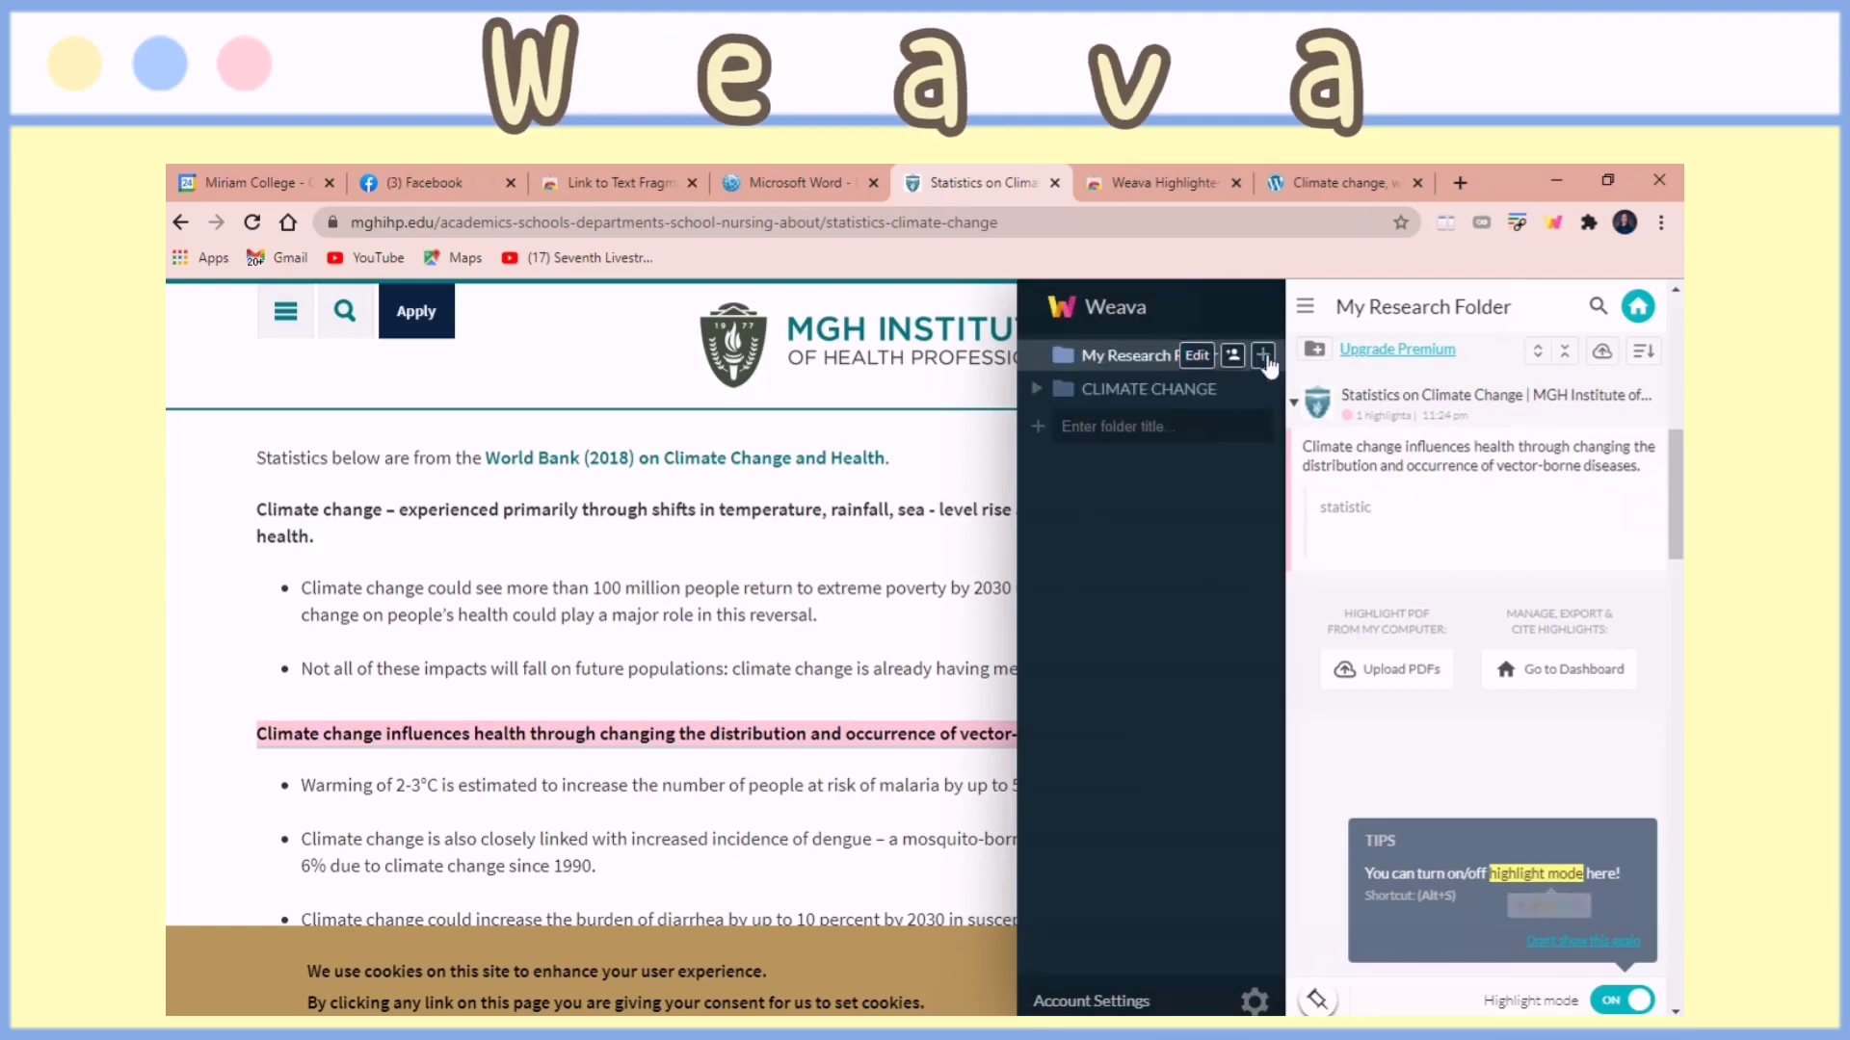
pyautogui.click(1141, 391)
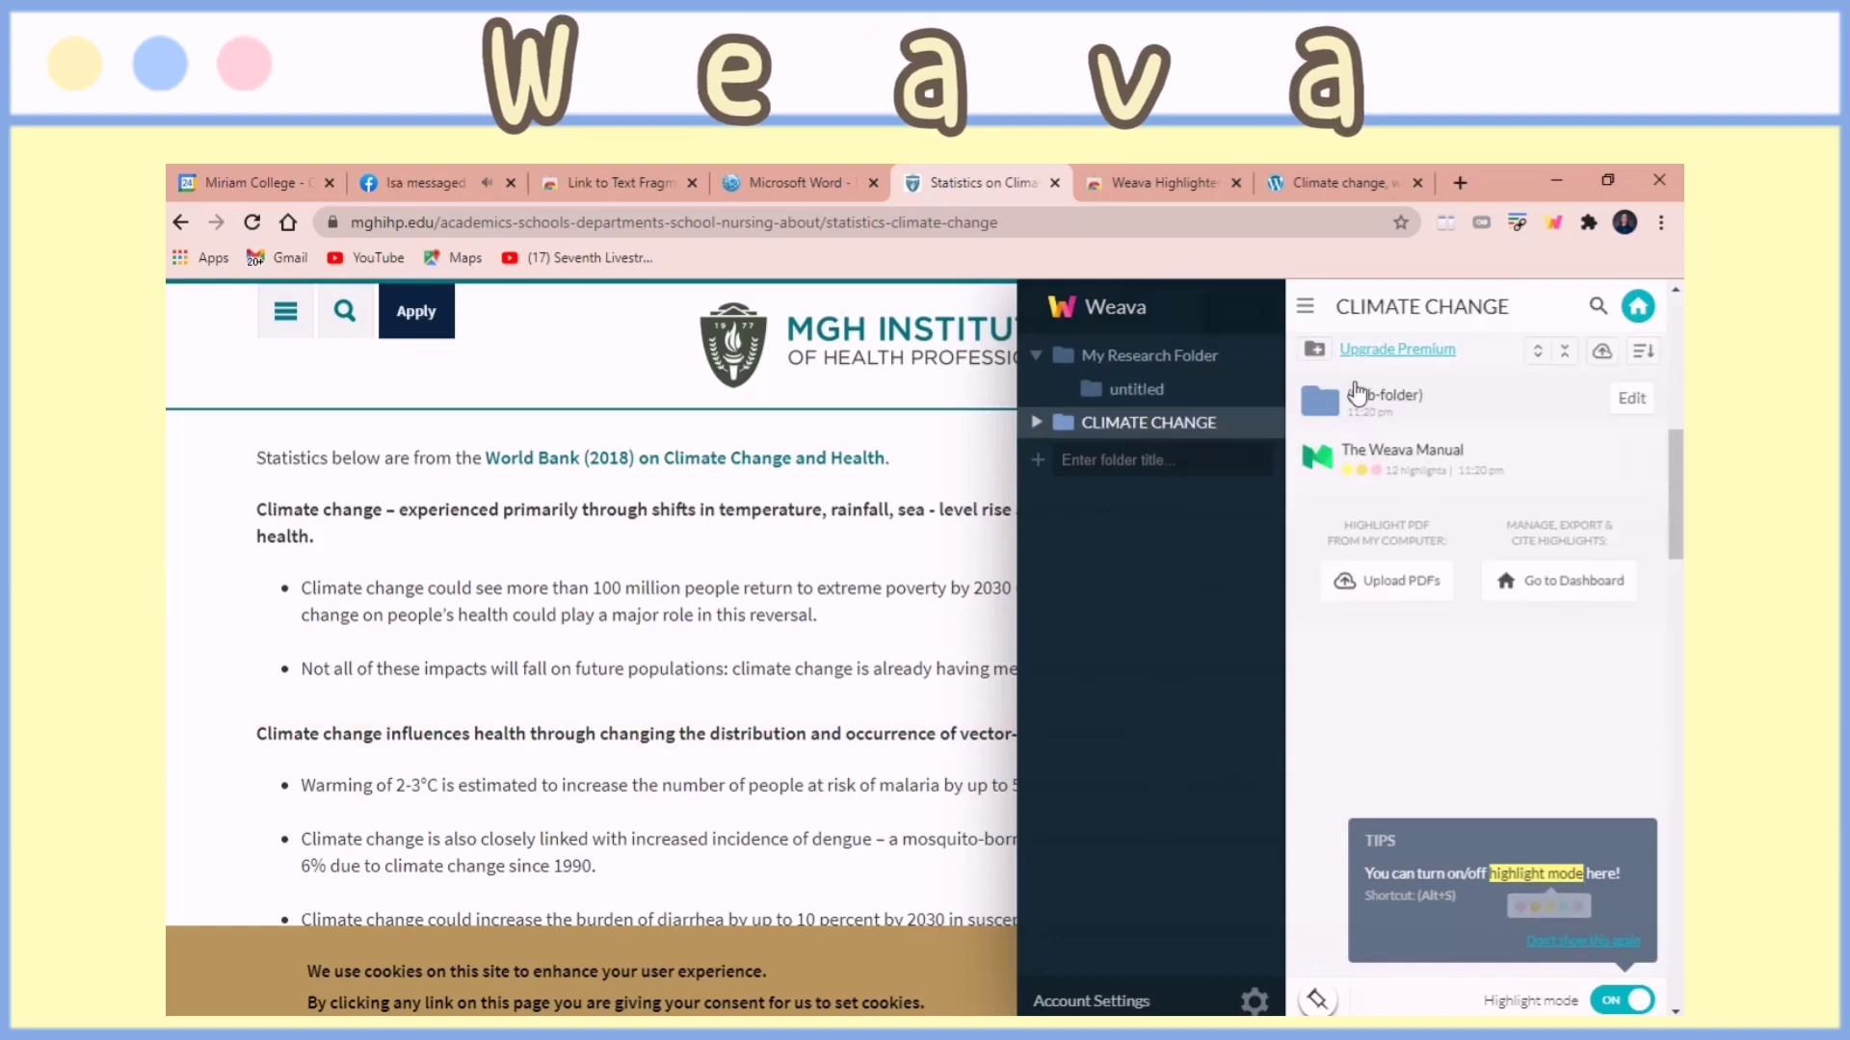
pyautogui.click(1617, 409)
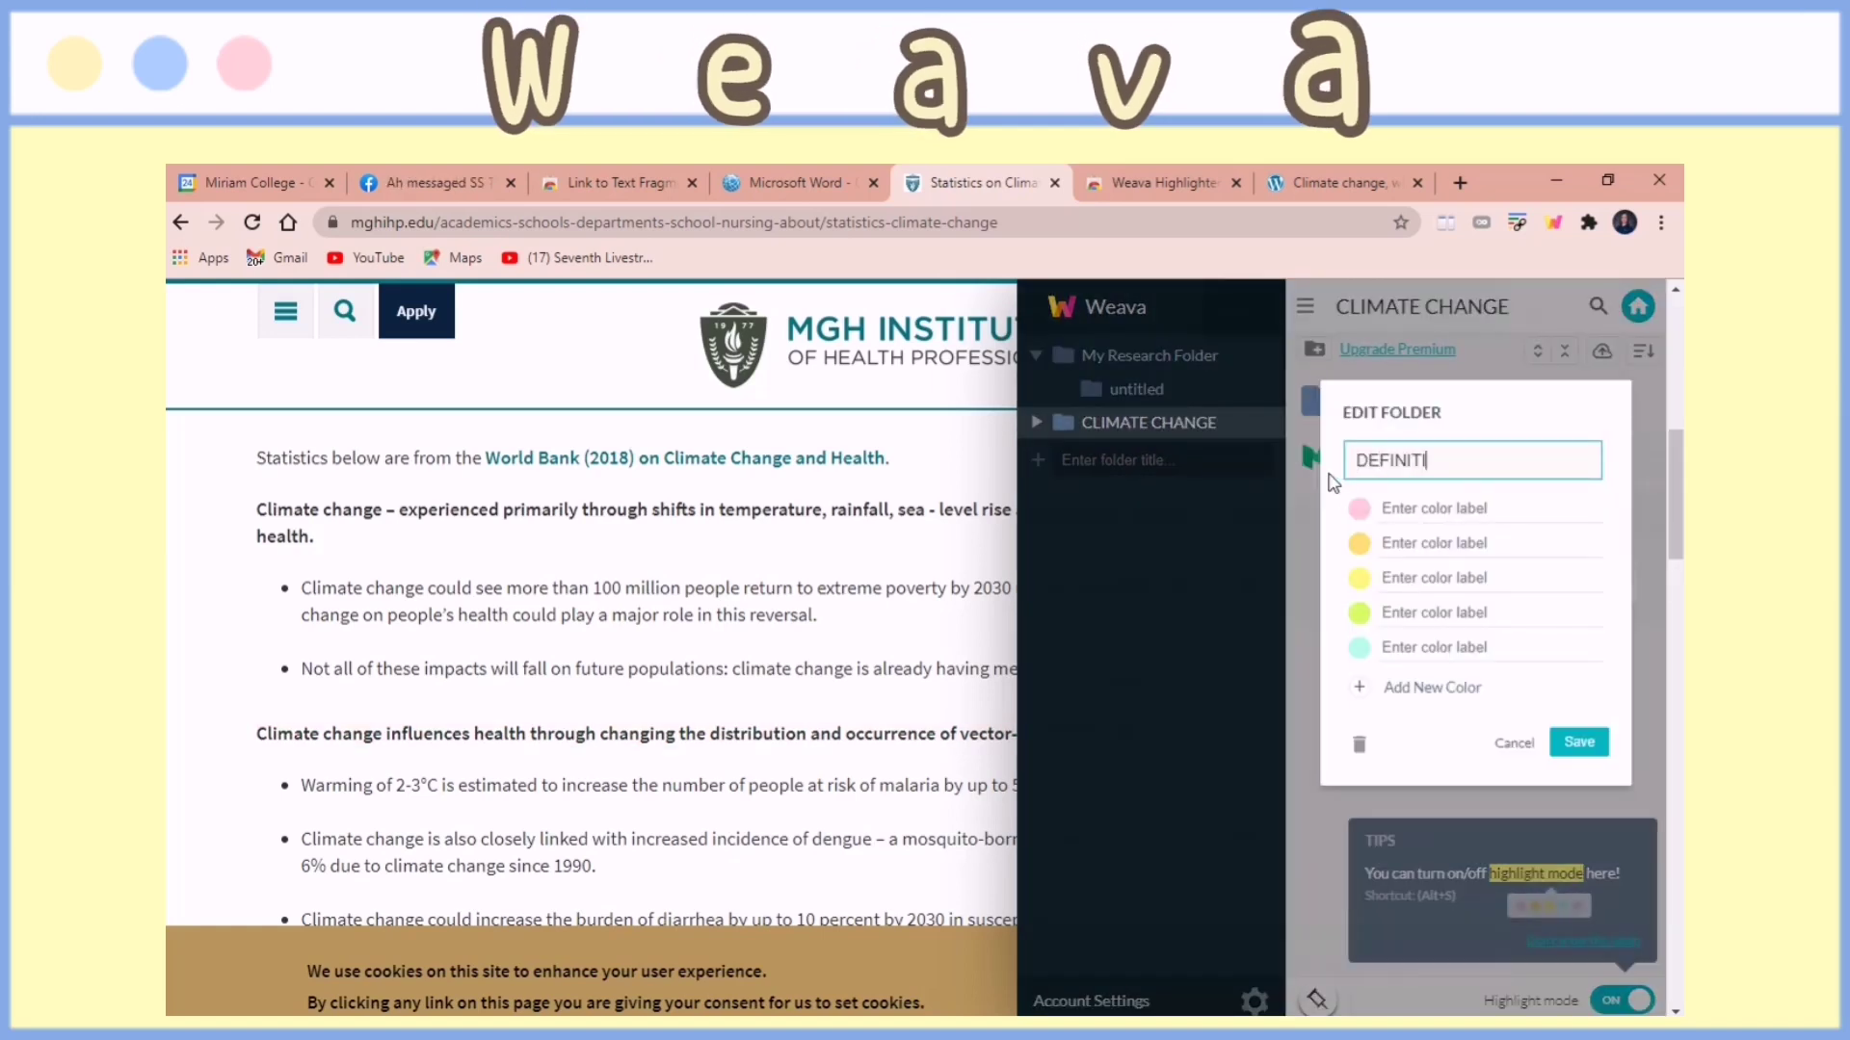
pyautogui.press('Escape')
pyautogui.click(1492, 406)
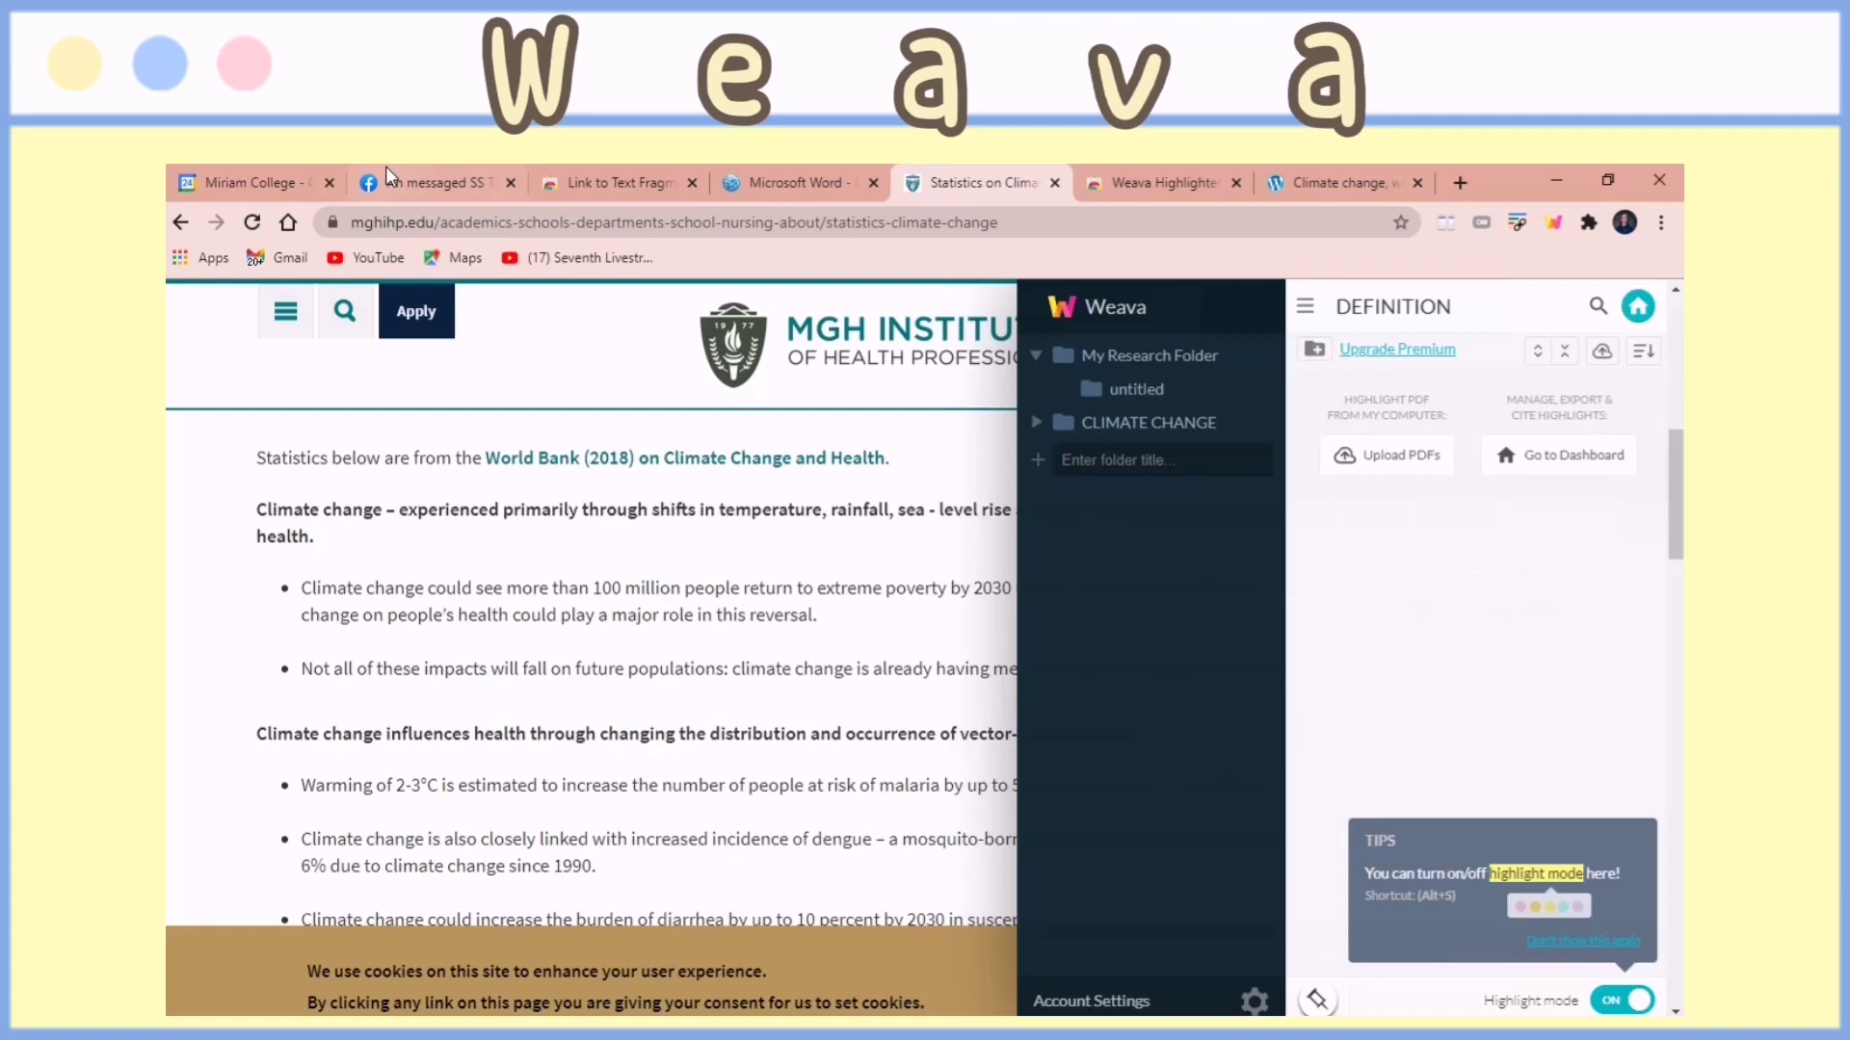
pyautogui.click(1335, 183)
pyautogui.moveTo(273, 456); pyautogui.dragTo(1002, 557)
# - Highlight the two Primer paragraphs in yellow, then reload the page and close the Weava sidebar
pyautogui.click(904, 591)
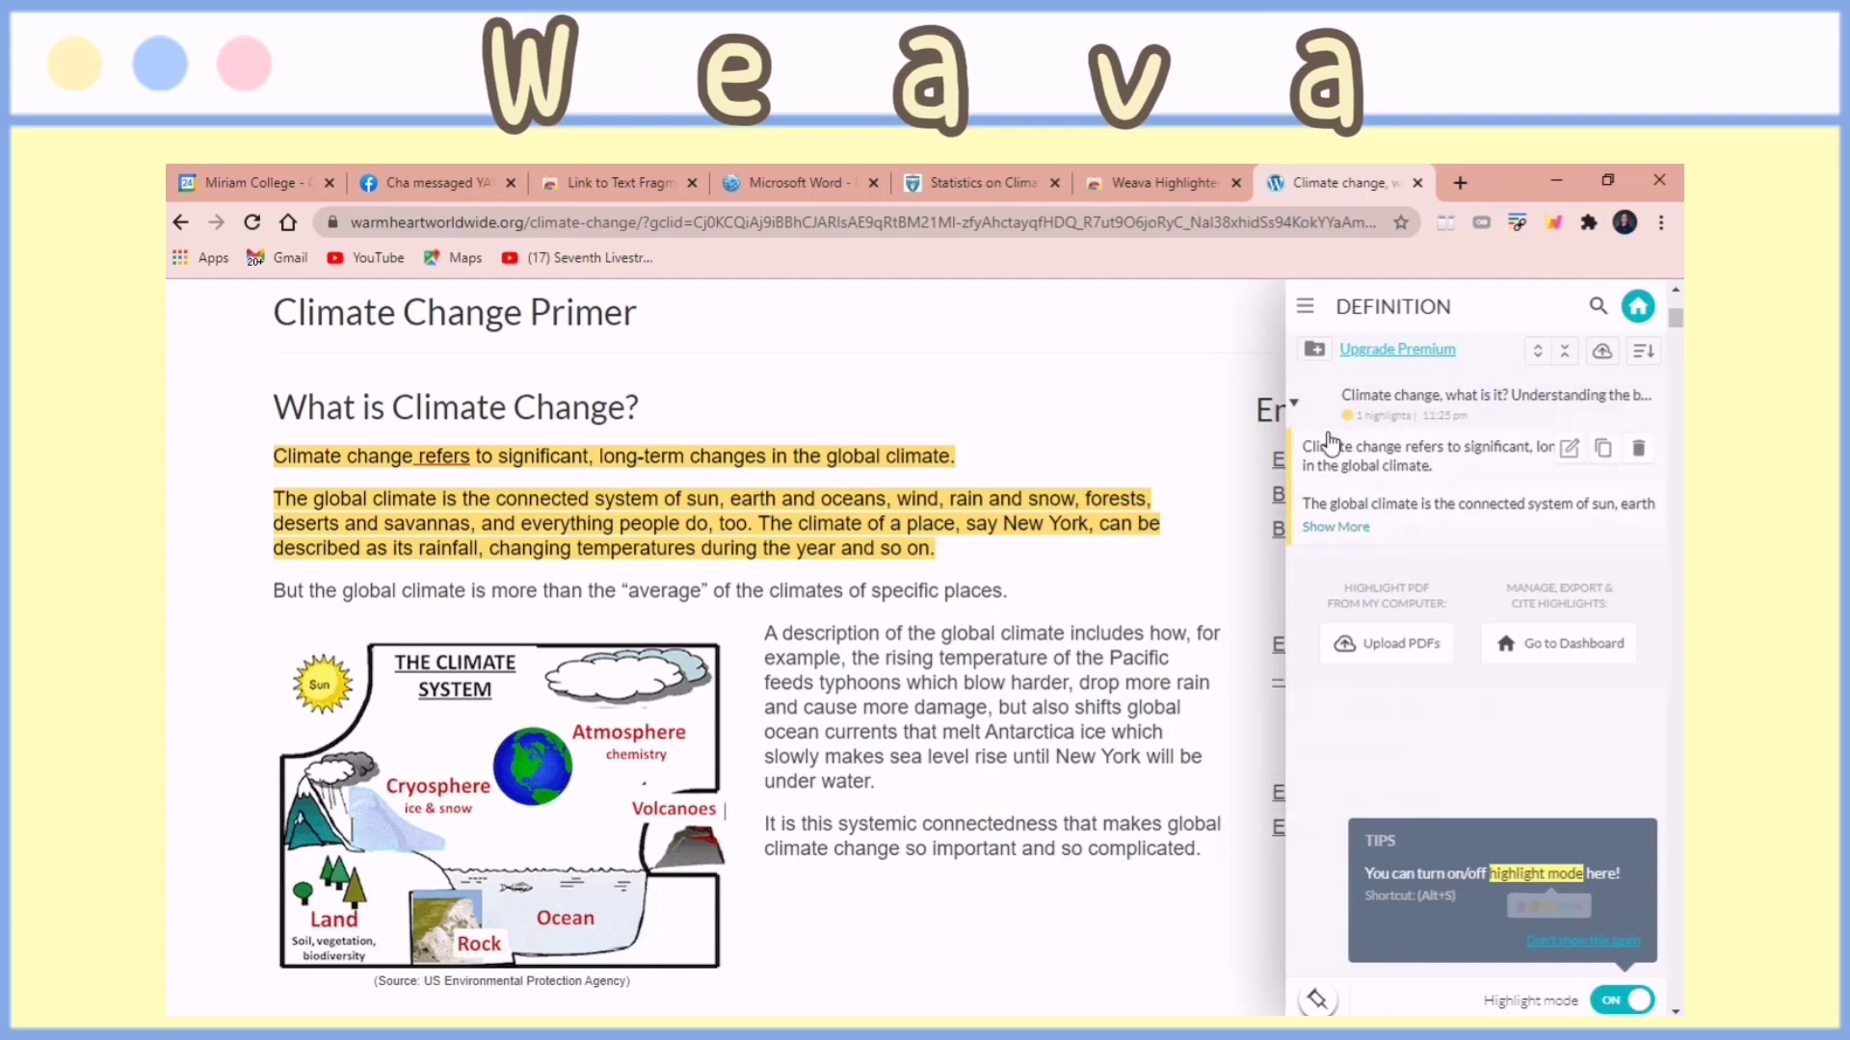
pyautogui.click(1314, 351)
pyautogui.click(1316, 353)
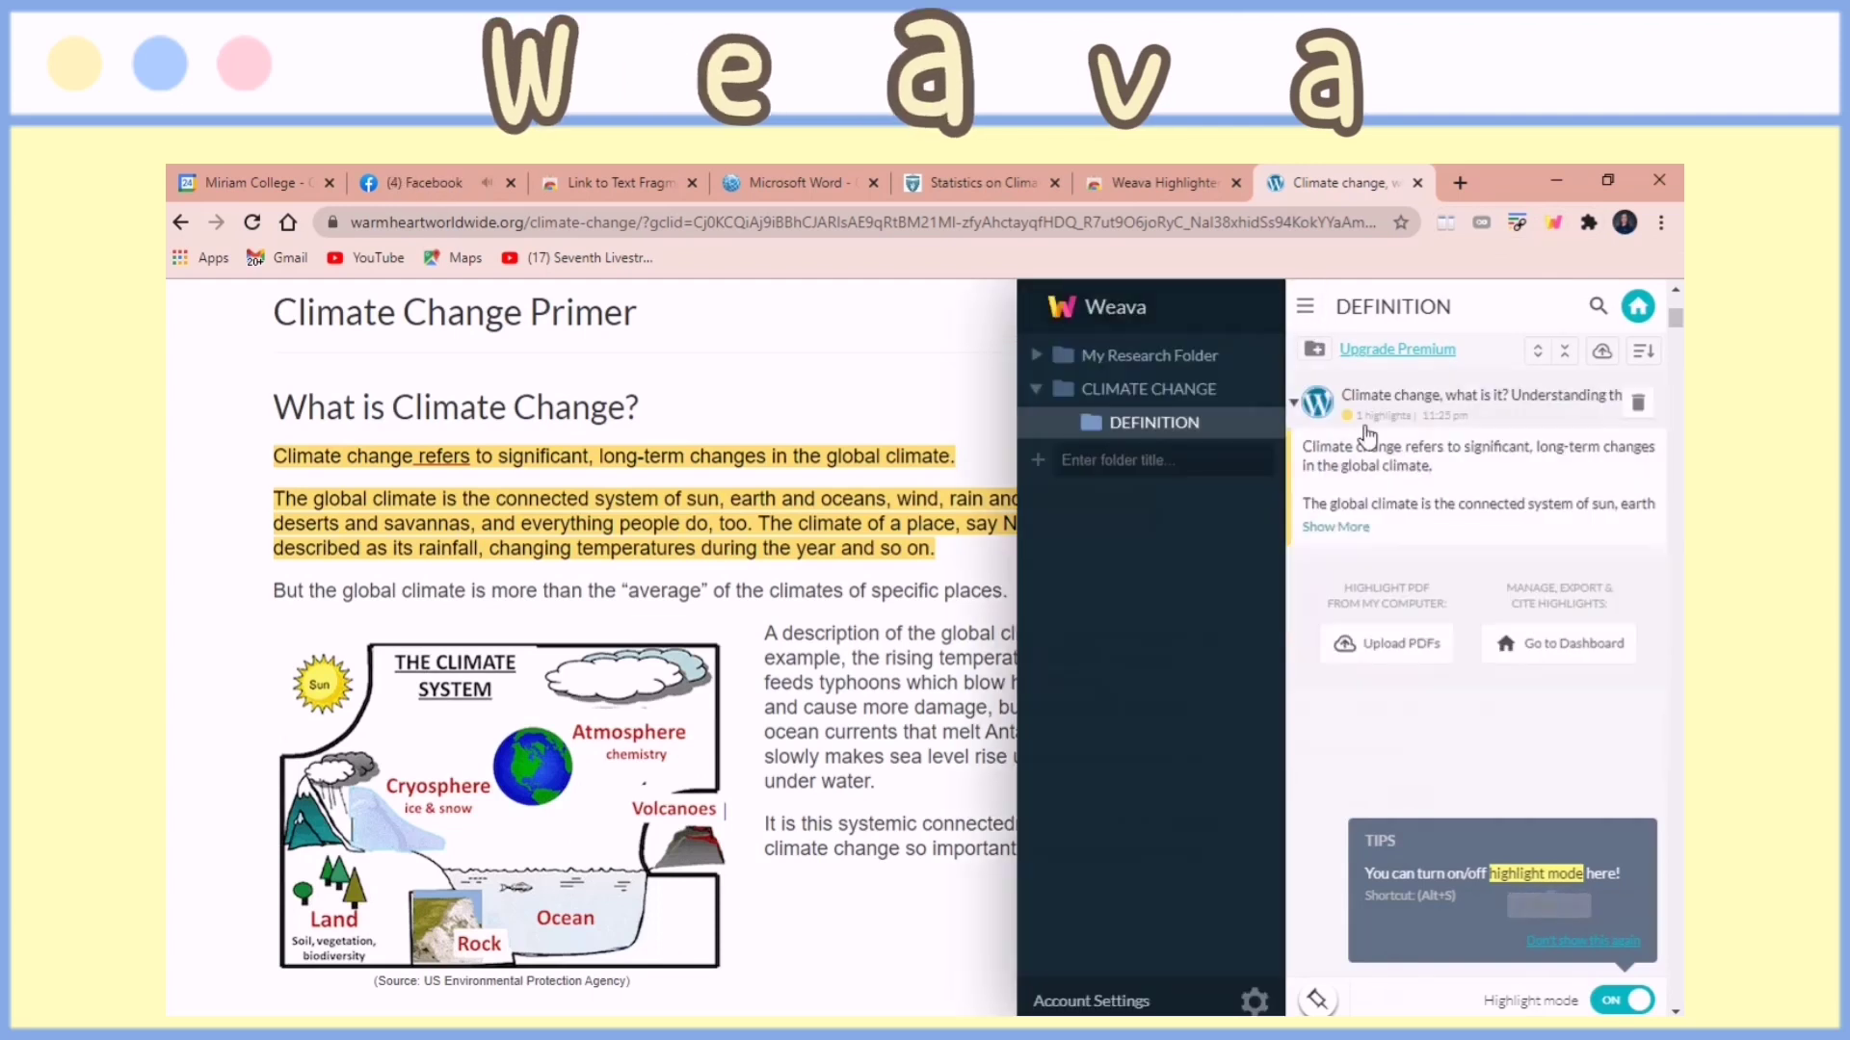
pyautogui.press('F5')
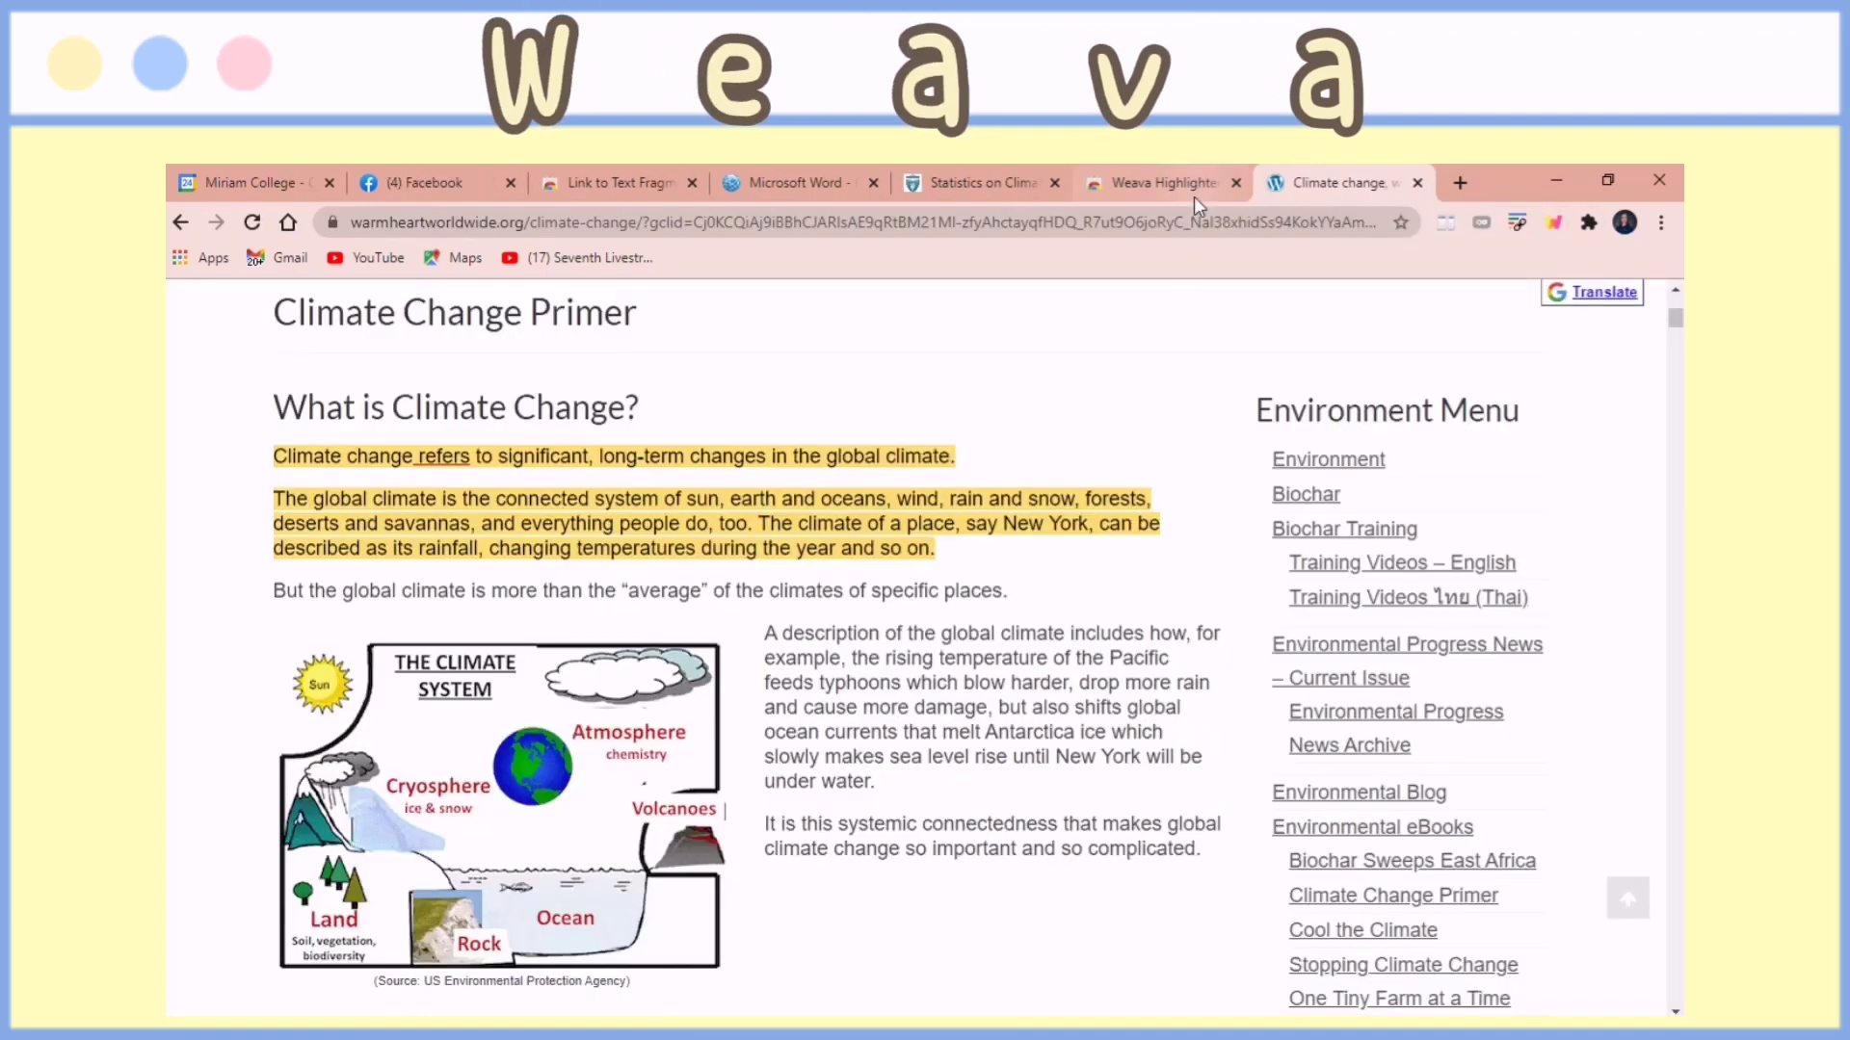
pyautogui.click(1100, 437)
pyautogui.moveTo(1676, 296); pyautogui.dragTo(1676, 383)
# - Highlight the 'three positions on global warming' paragraph and add the note 'causes'
pyautogui.moveTo(279, 496); pyautogui.dragTo(735, 511)
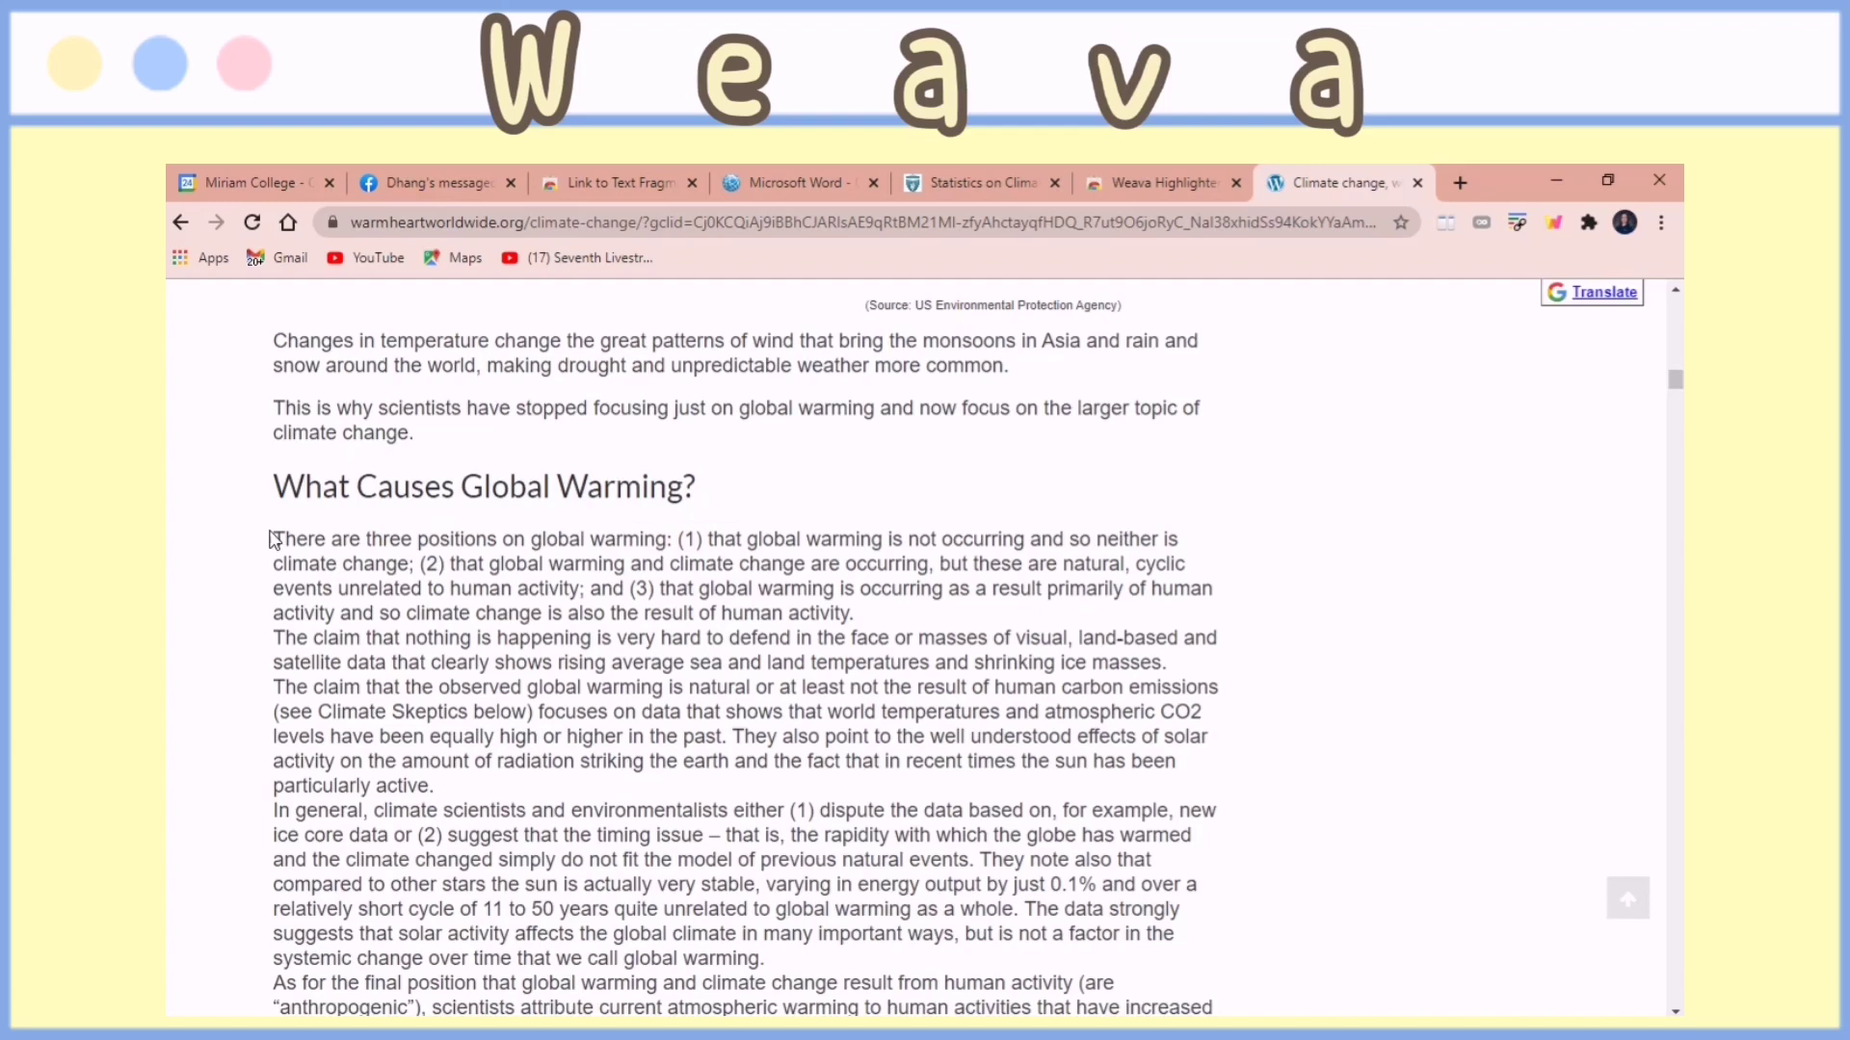
pyautogui.moveTo(276, 533); pyautogui.dragTo(855, 617)
pyautogui.click(912, 658)
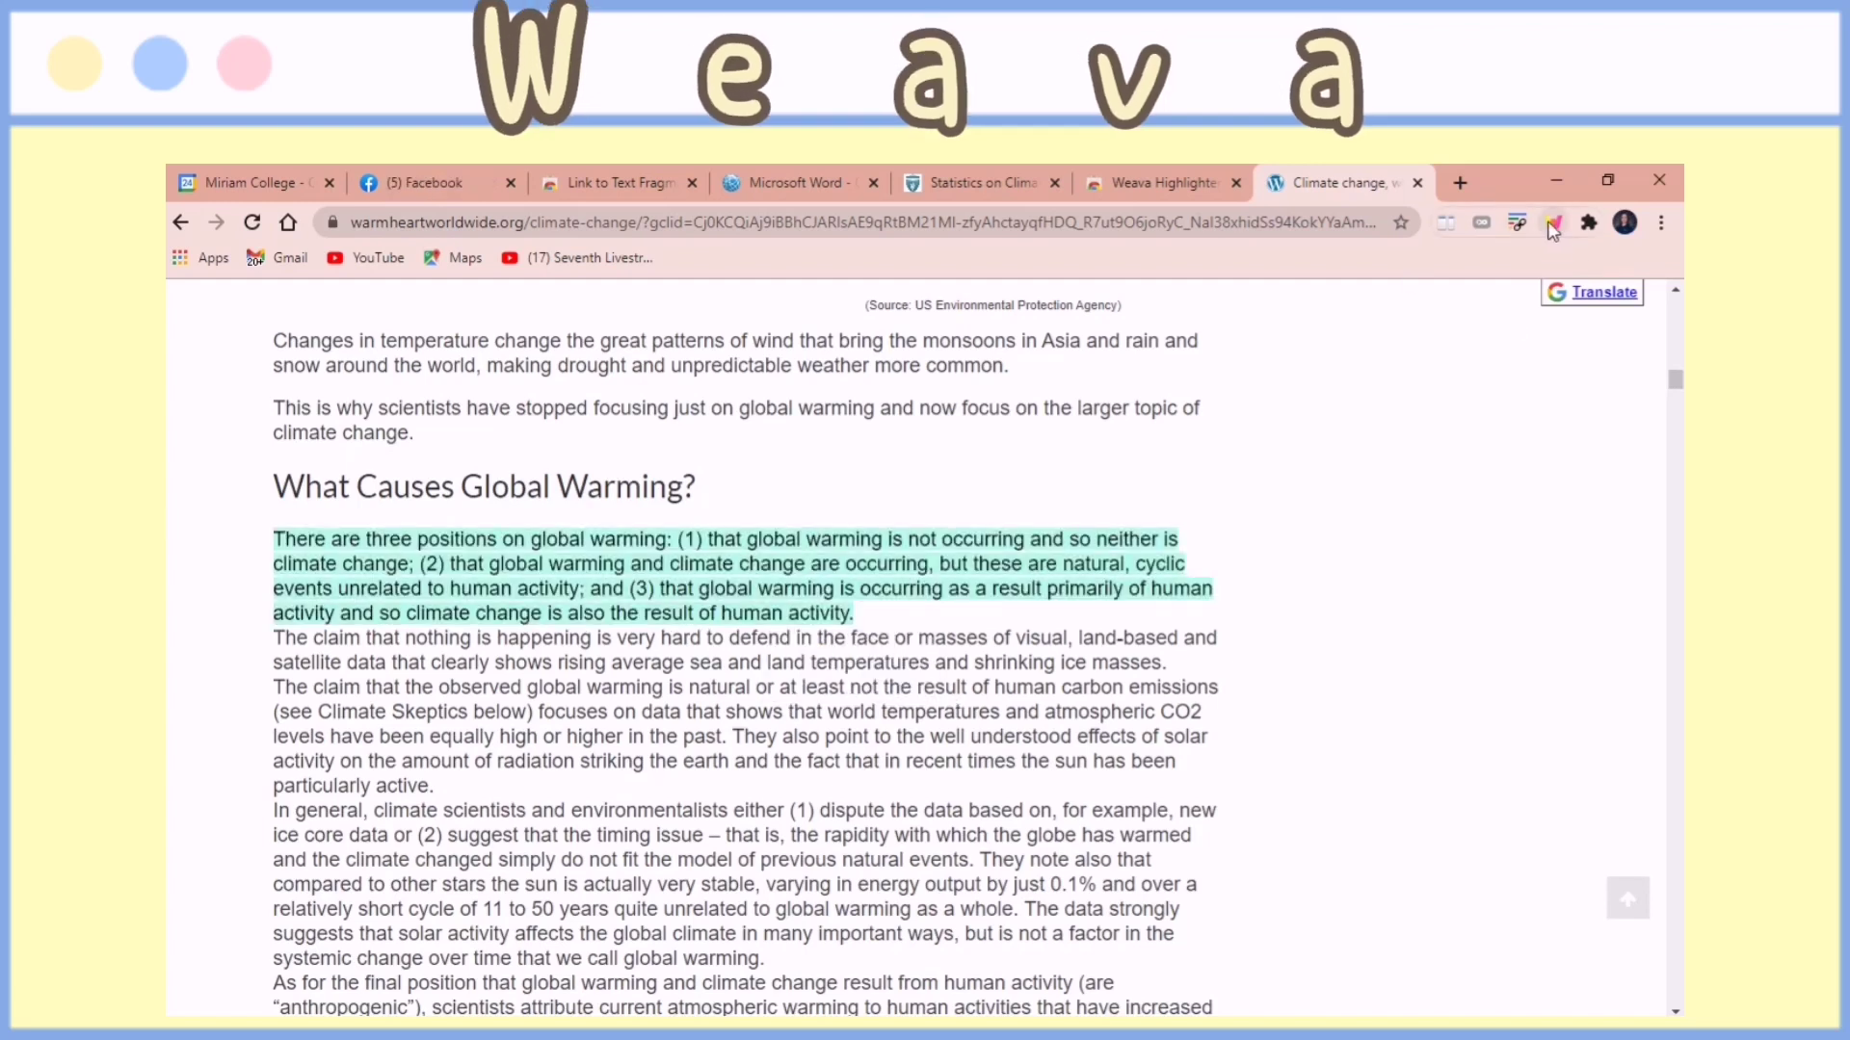
pyautogui.click(1553, 223)
pyautogui.click(1570, 569)
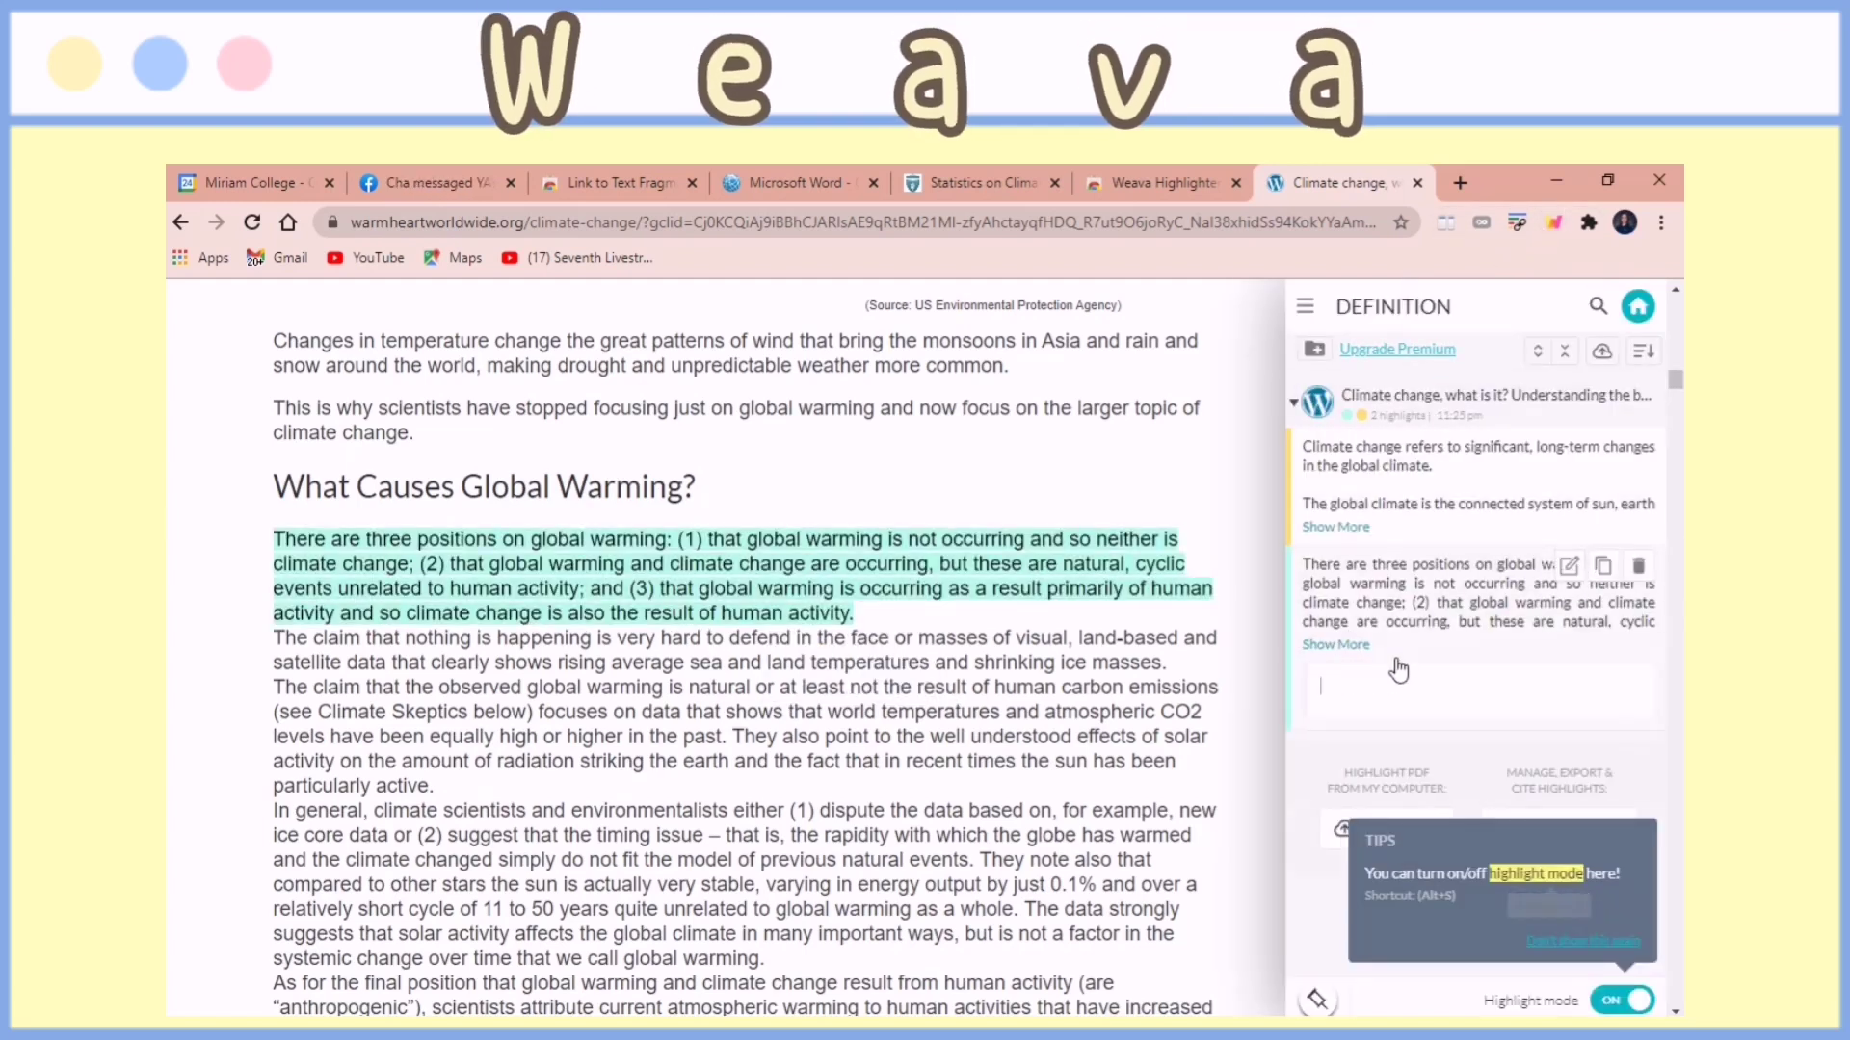
pyautogui.press('Return')
pyautogui.click(1468, 639)
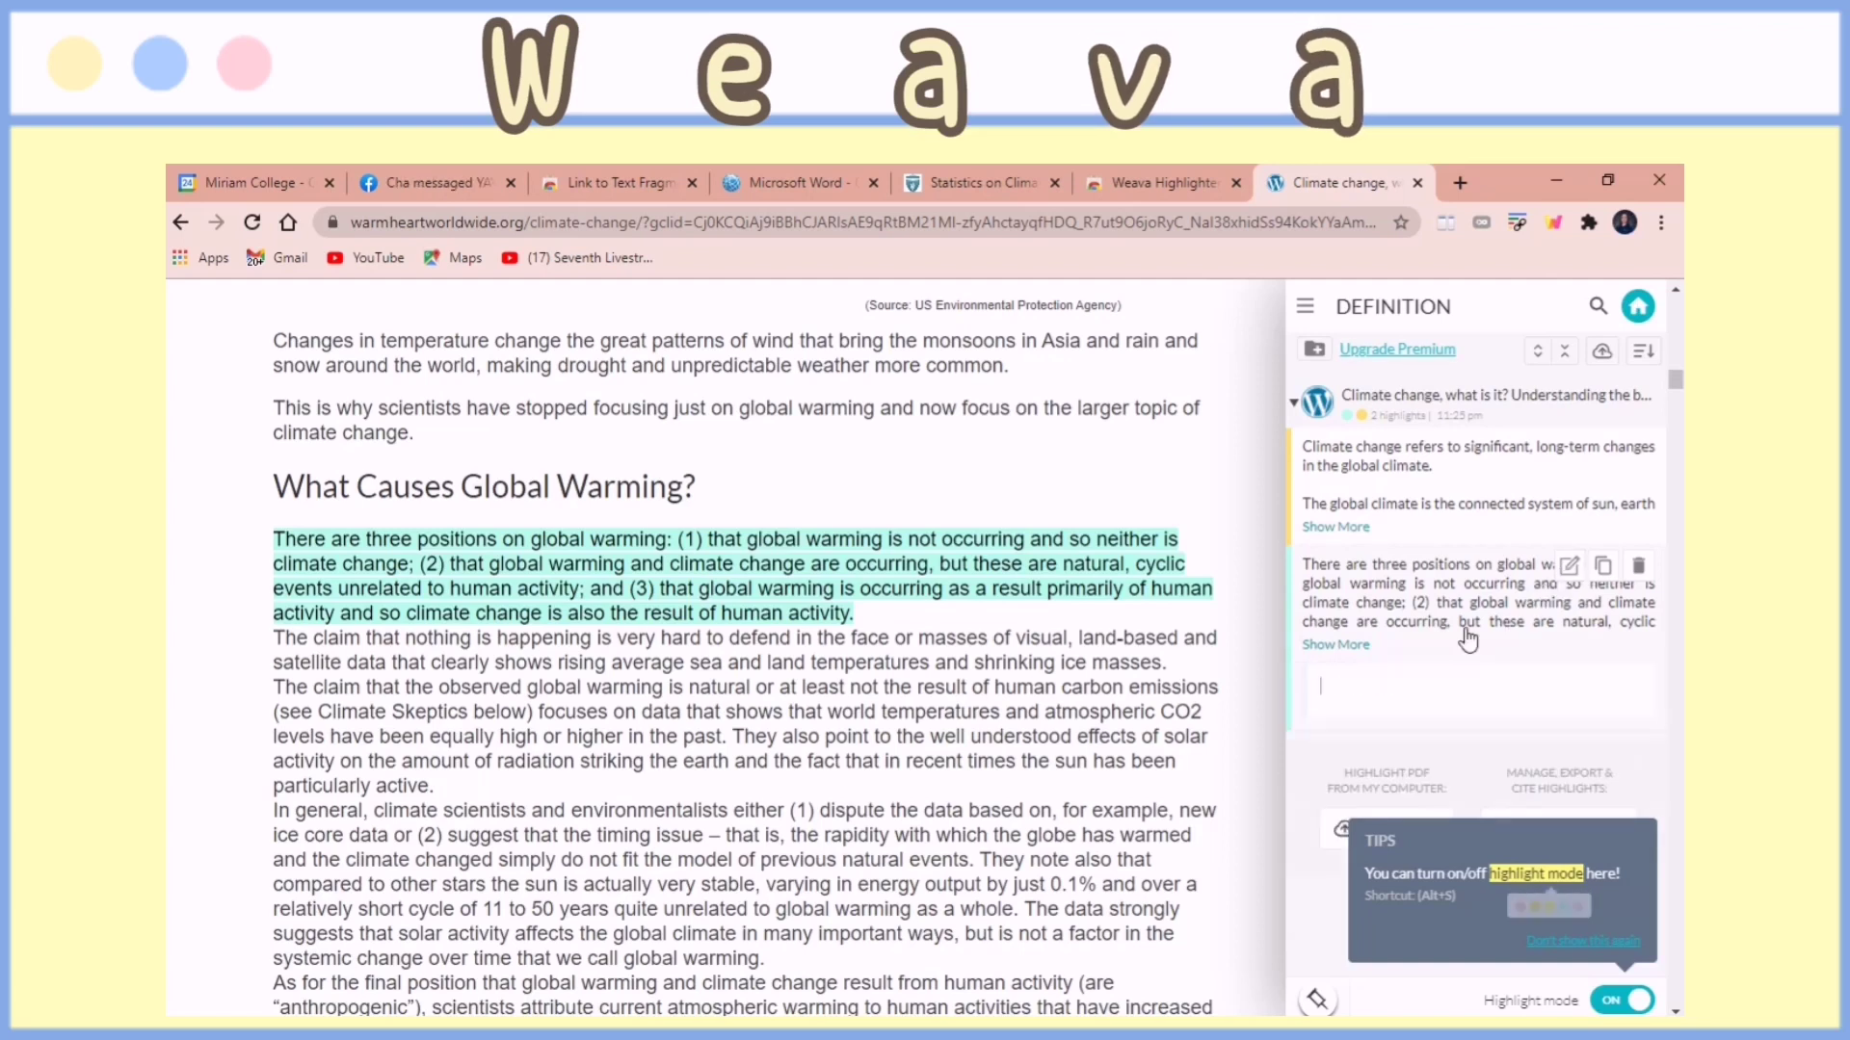
pyautogui.click(1304, 308)
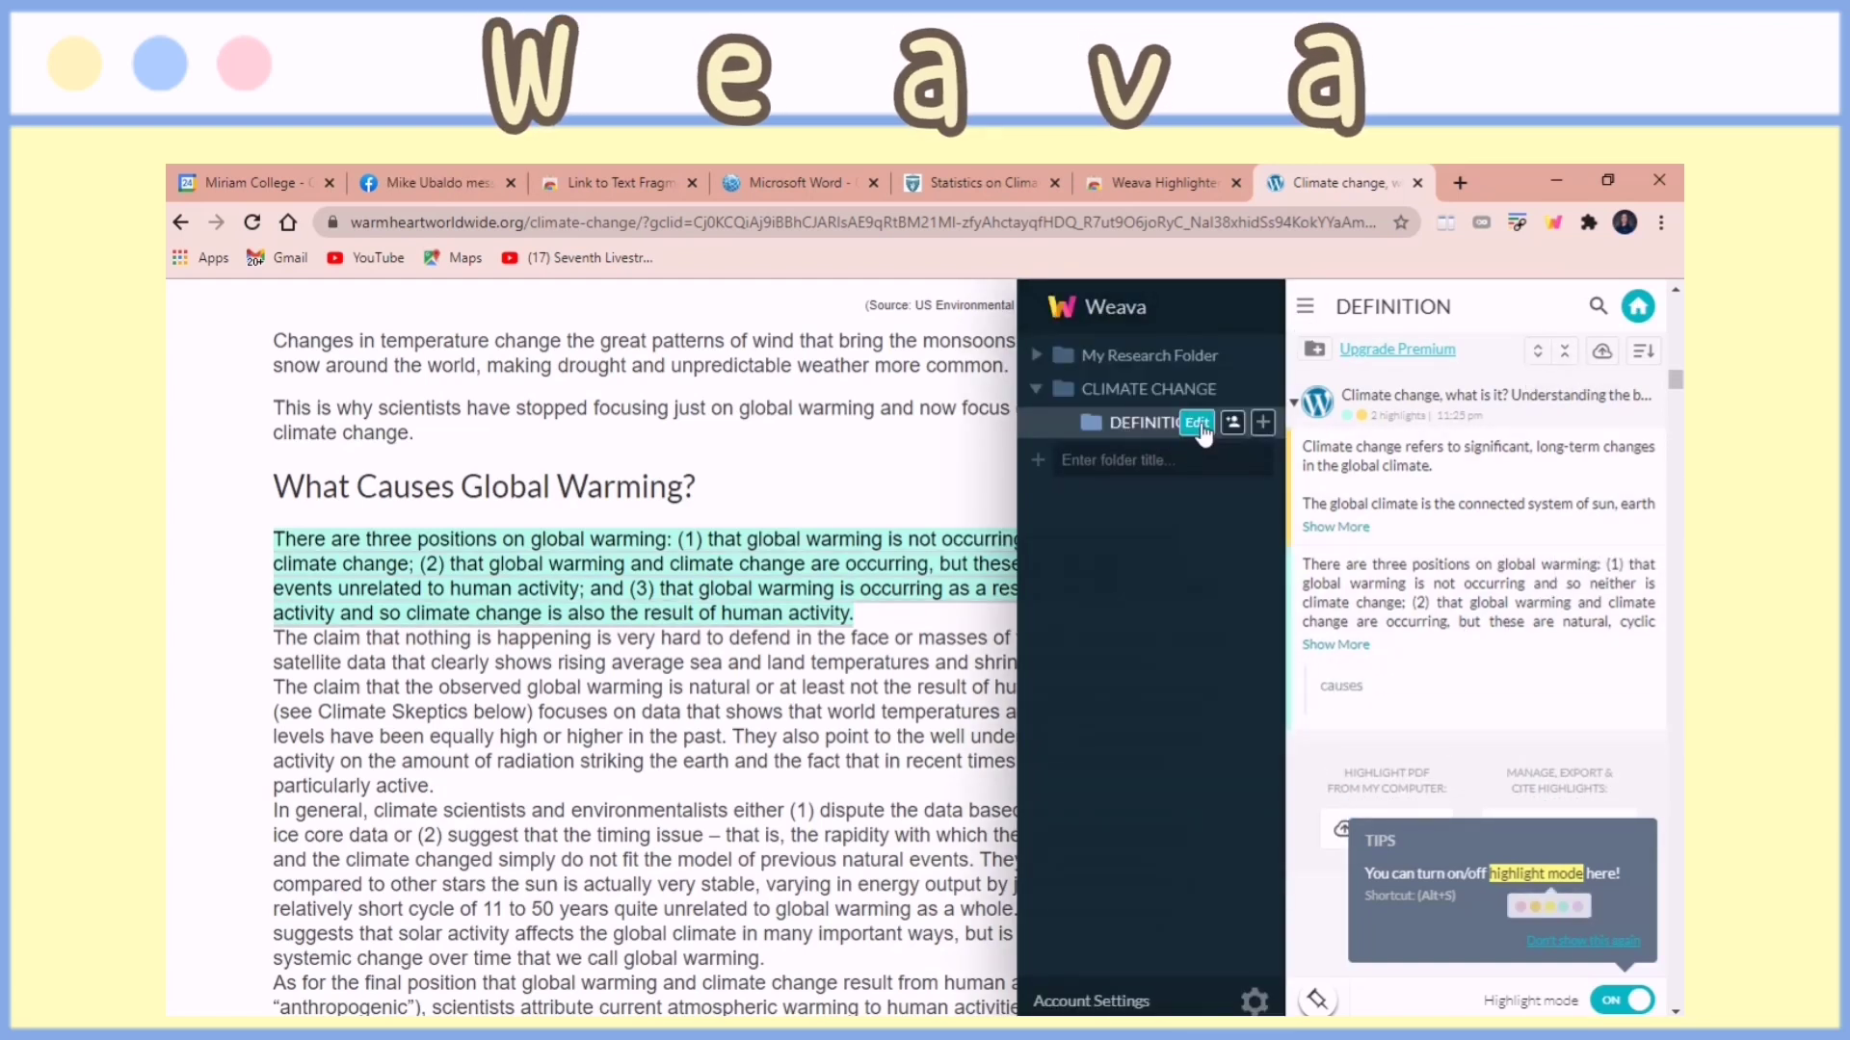
# - Create a new Weava folder named 'statistics'
pyautogui.click(1197, 424)
pyautogui.press('Escape')
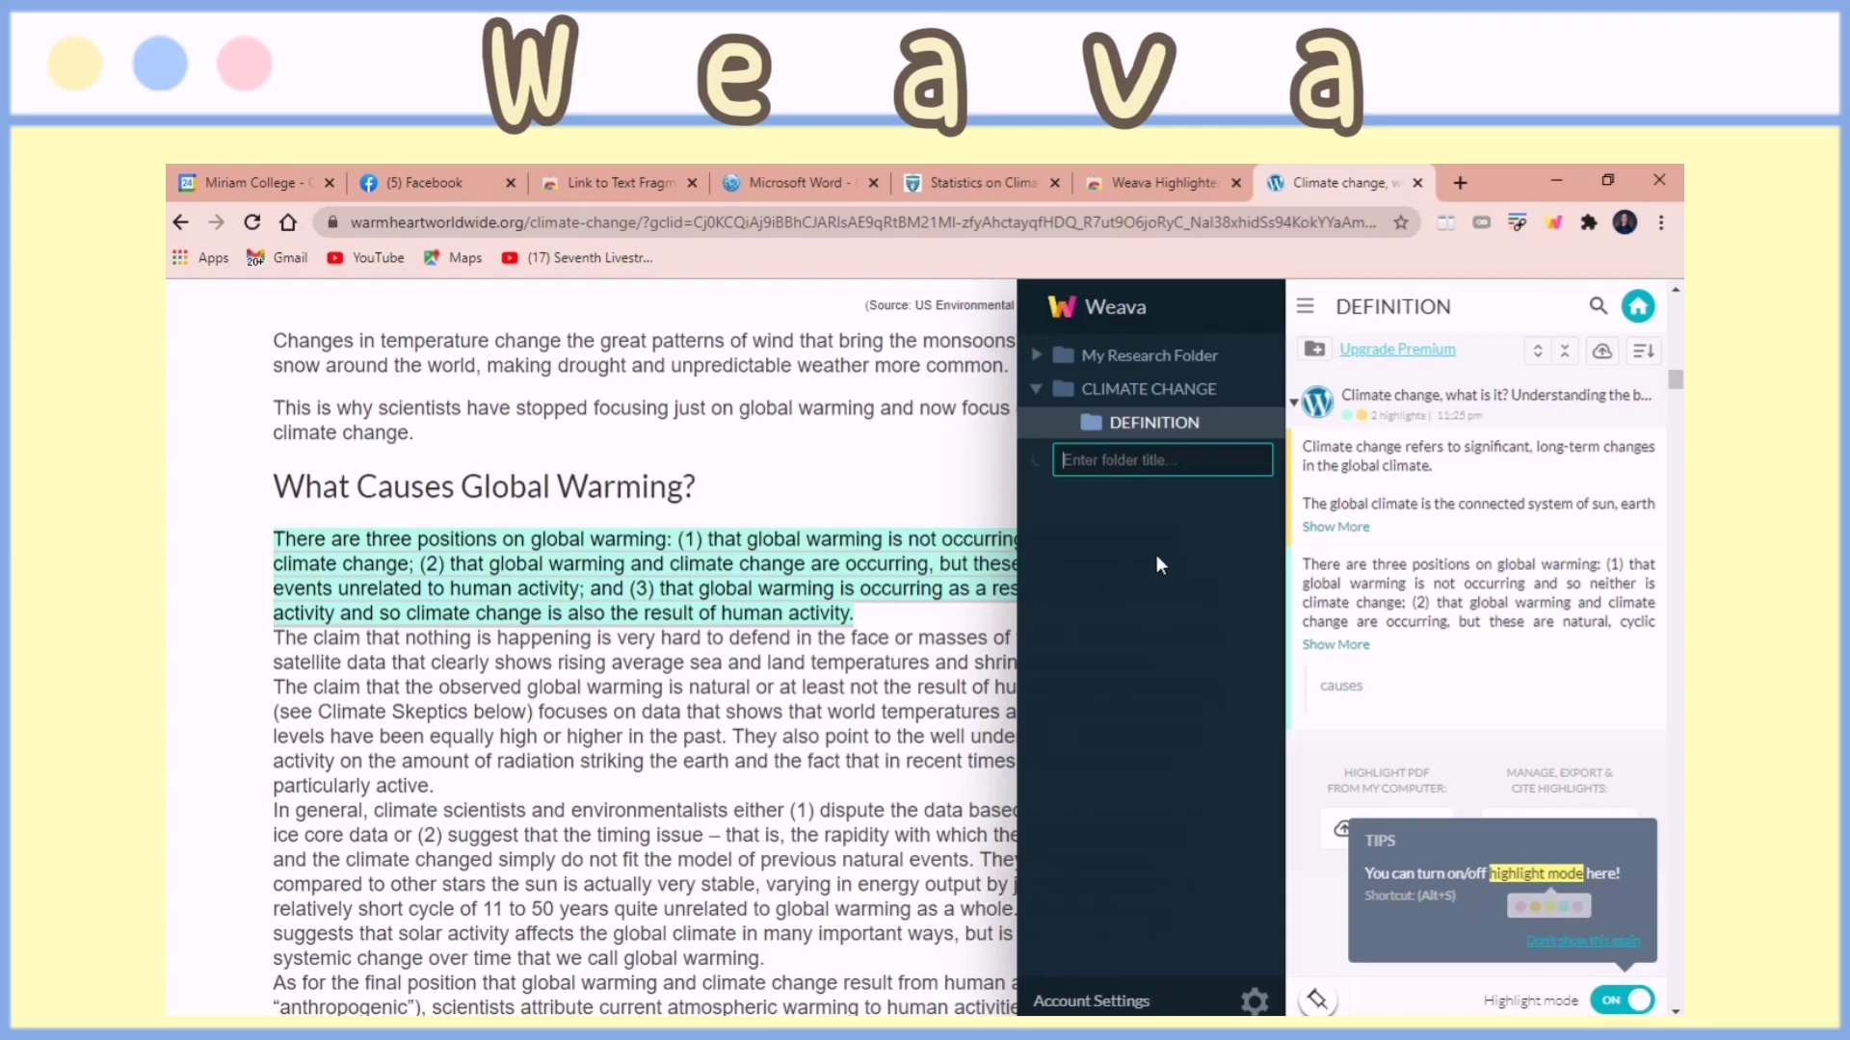
pyautogui.write('statistics')
pyautogui.press('Return')
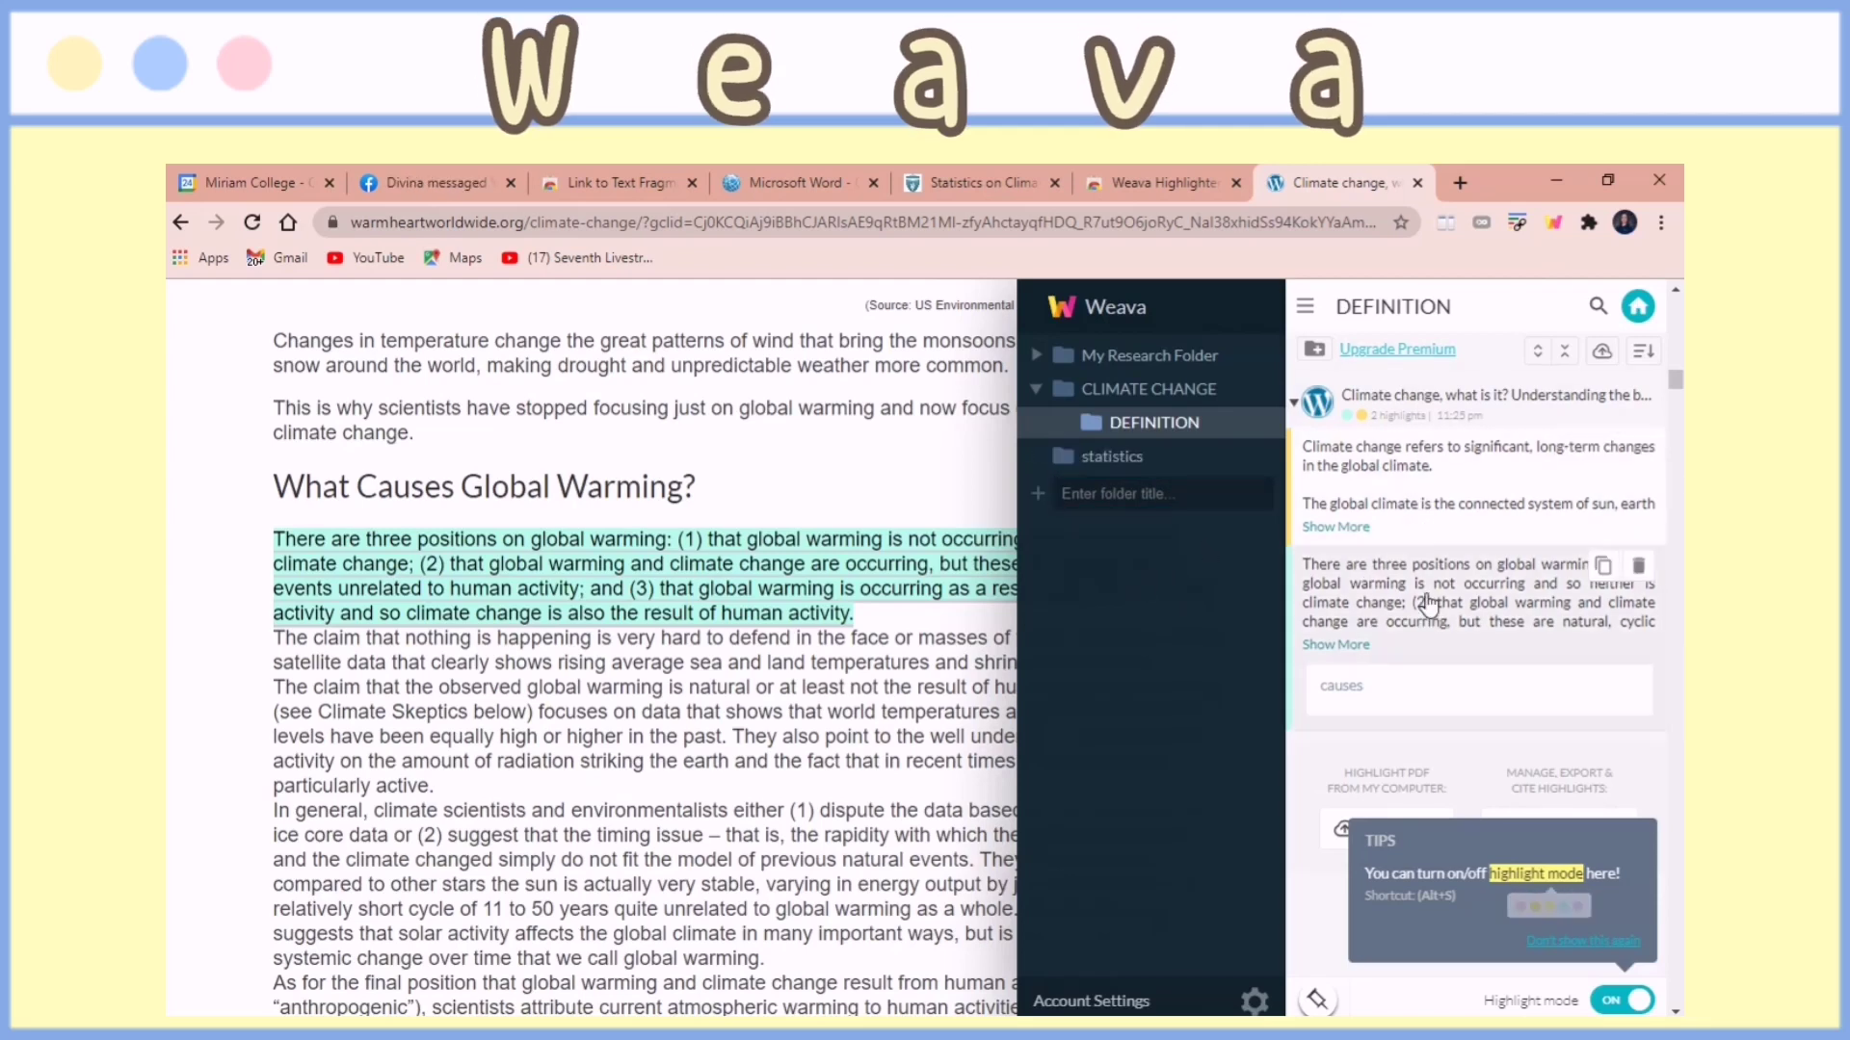
pyautogui.click(1305, 308)
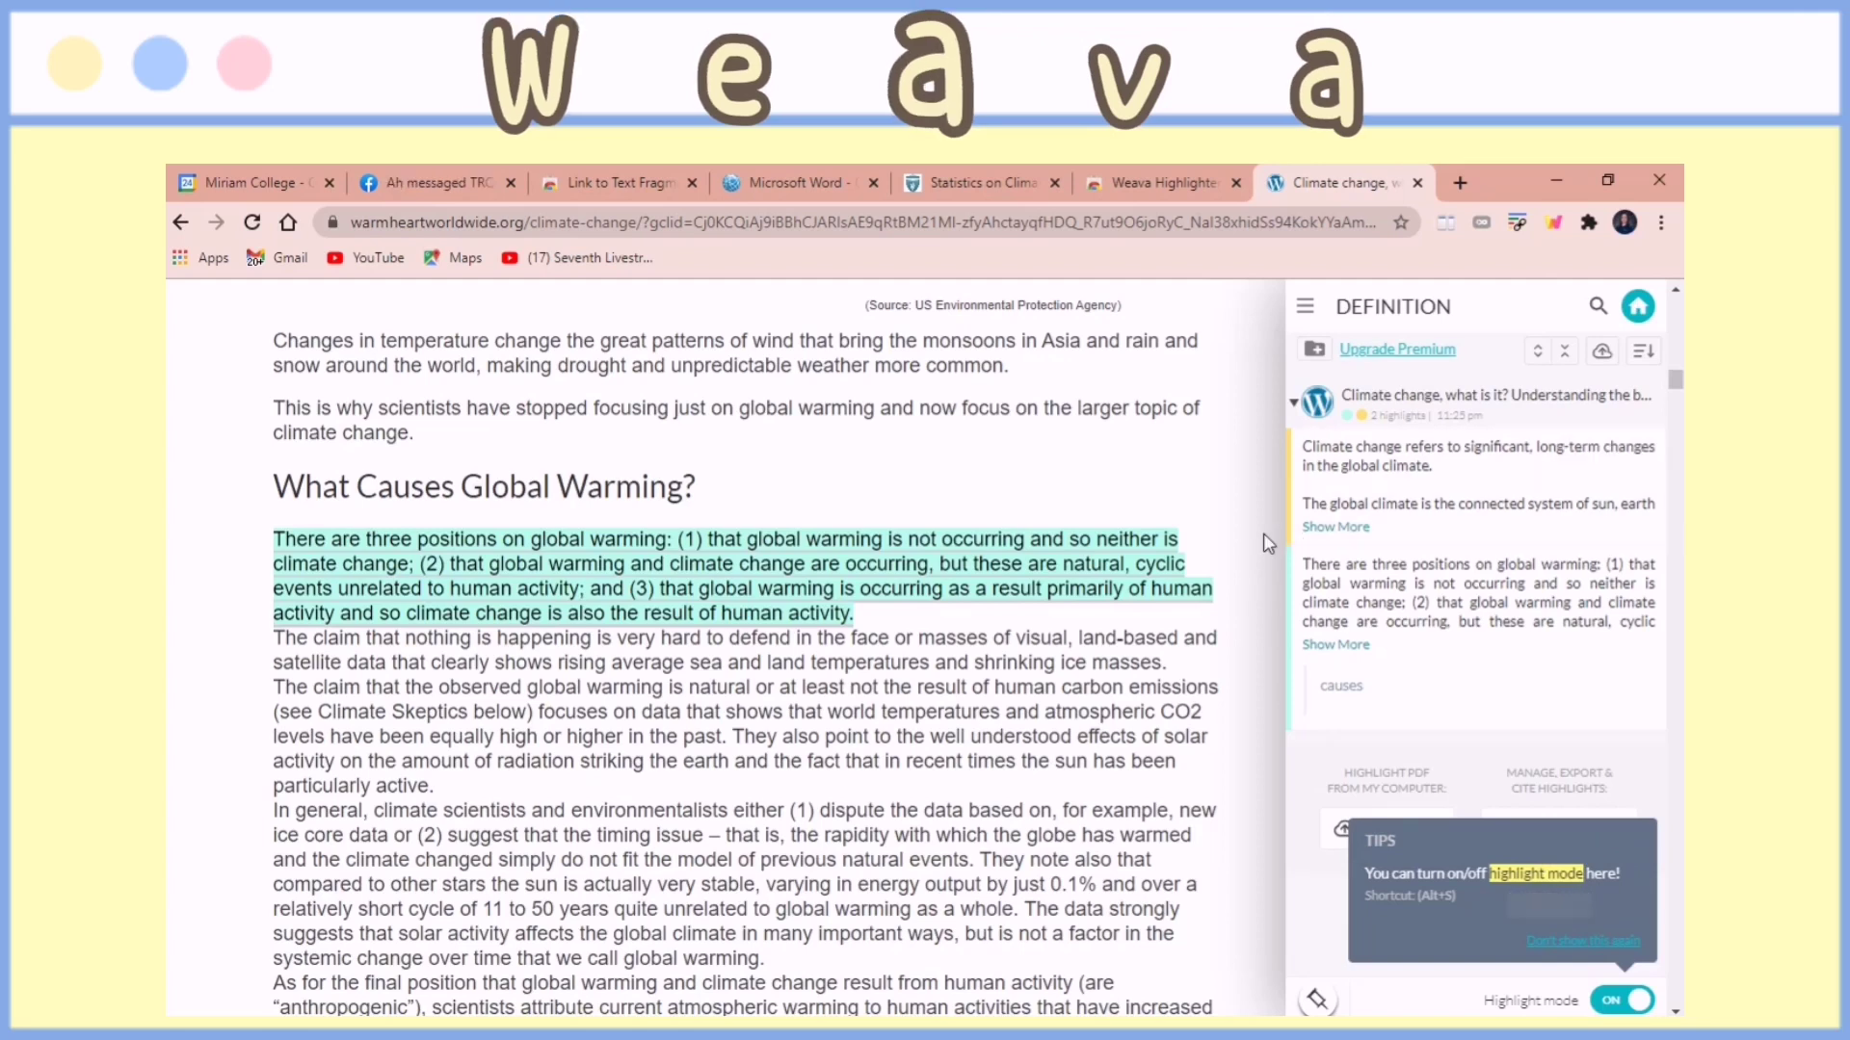
# - Browse the Weava CLIMATE CHANGE, DEFINITION and empty statistics folders in the sidebar
pyautogui.click(1305, 306)
pyautogui.click(1136, 390)
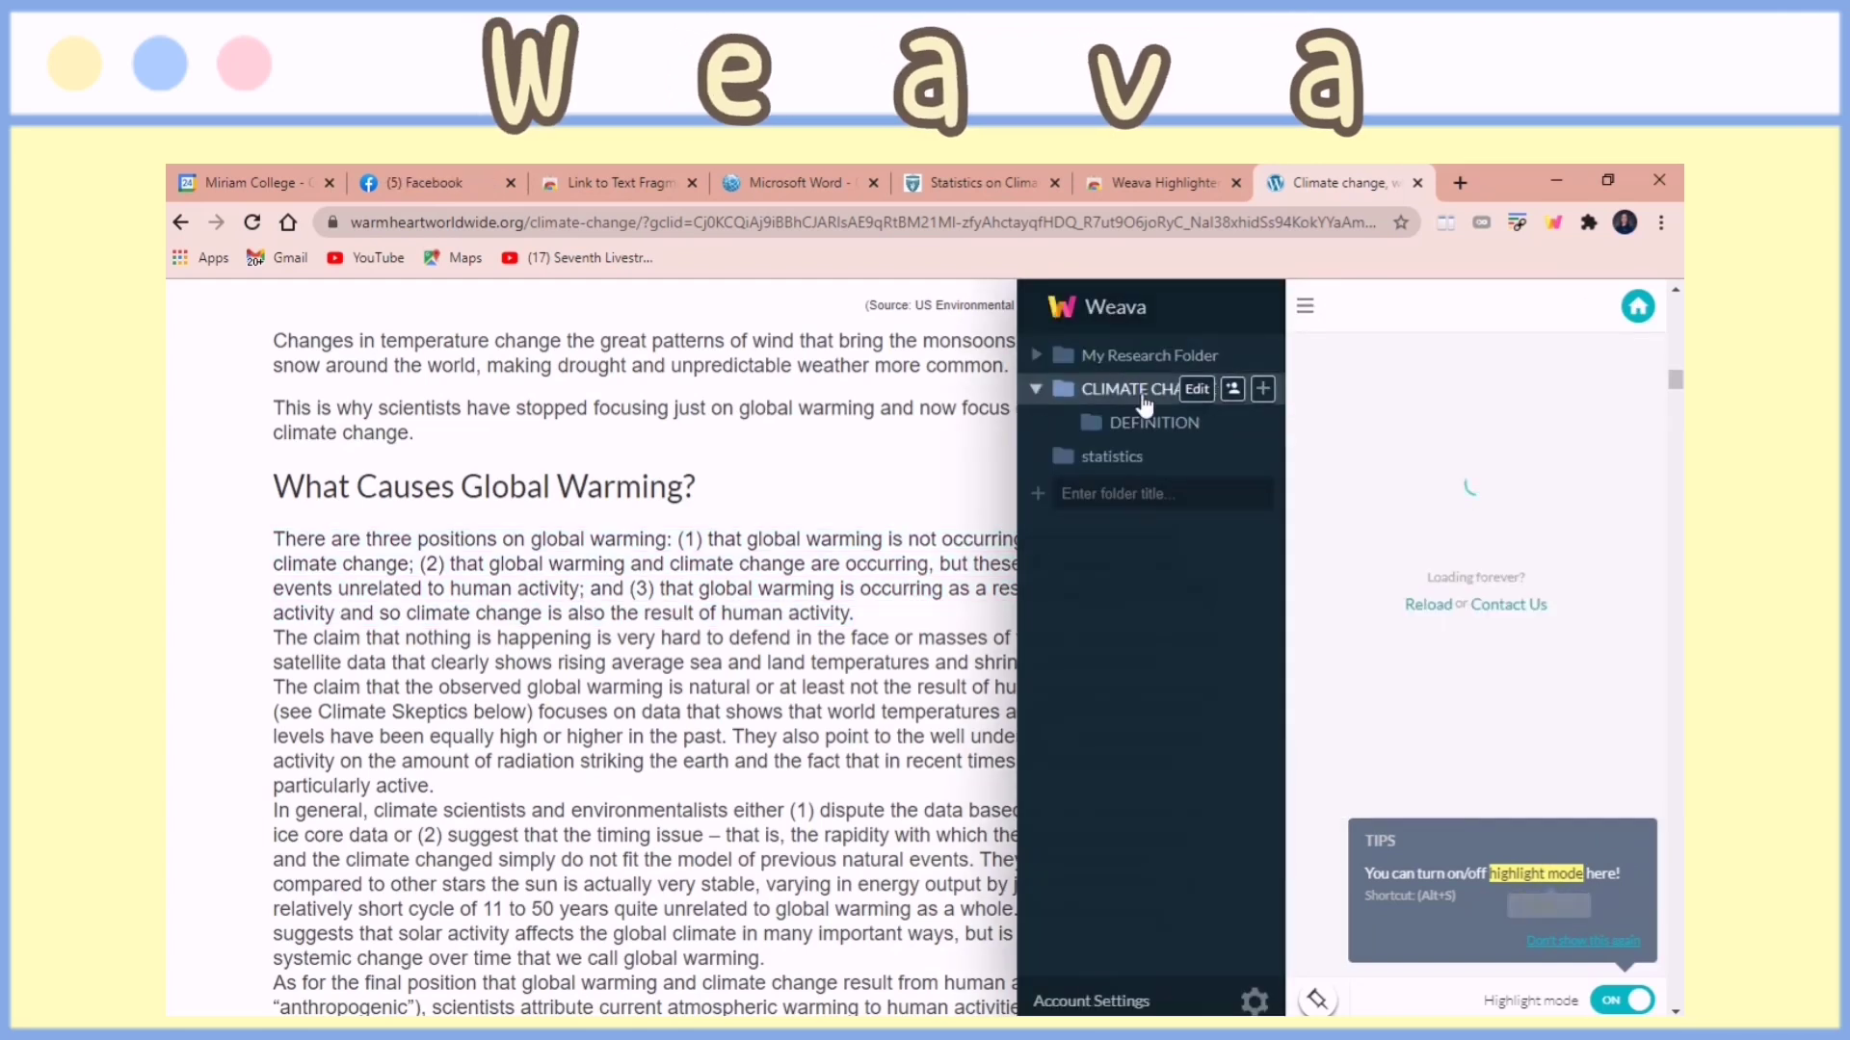
pyautogui.click(1641, 460)
pyautogui.click(1515, 591)
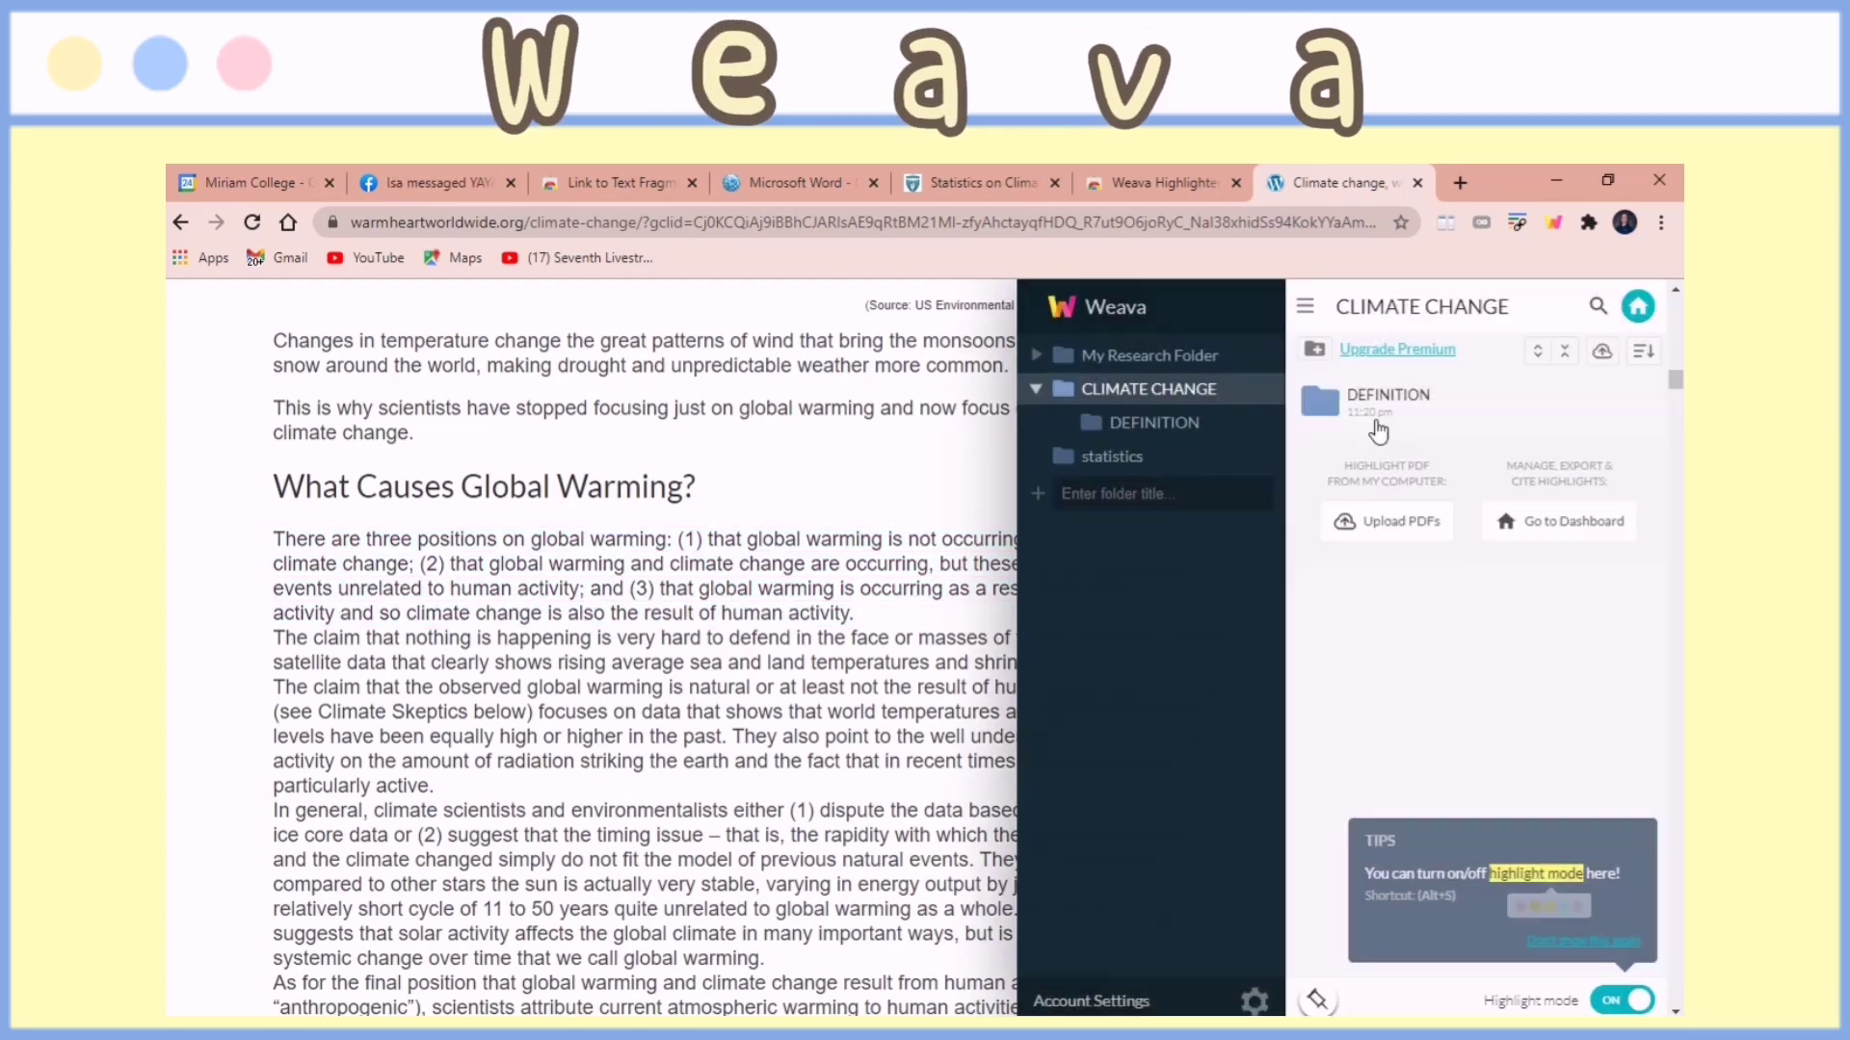
pyautogui.click(1380, 408)
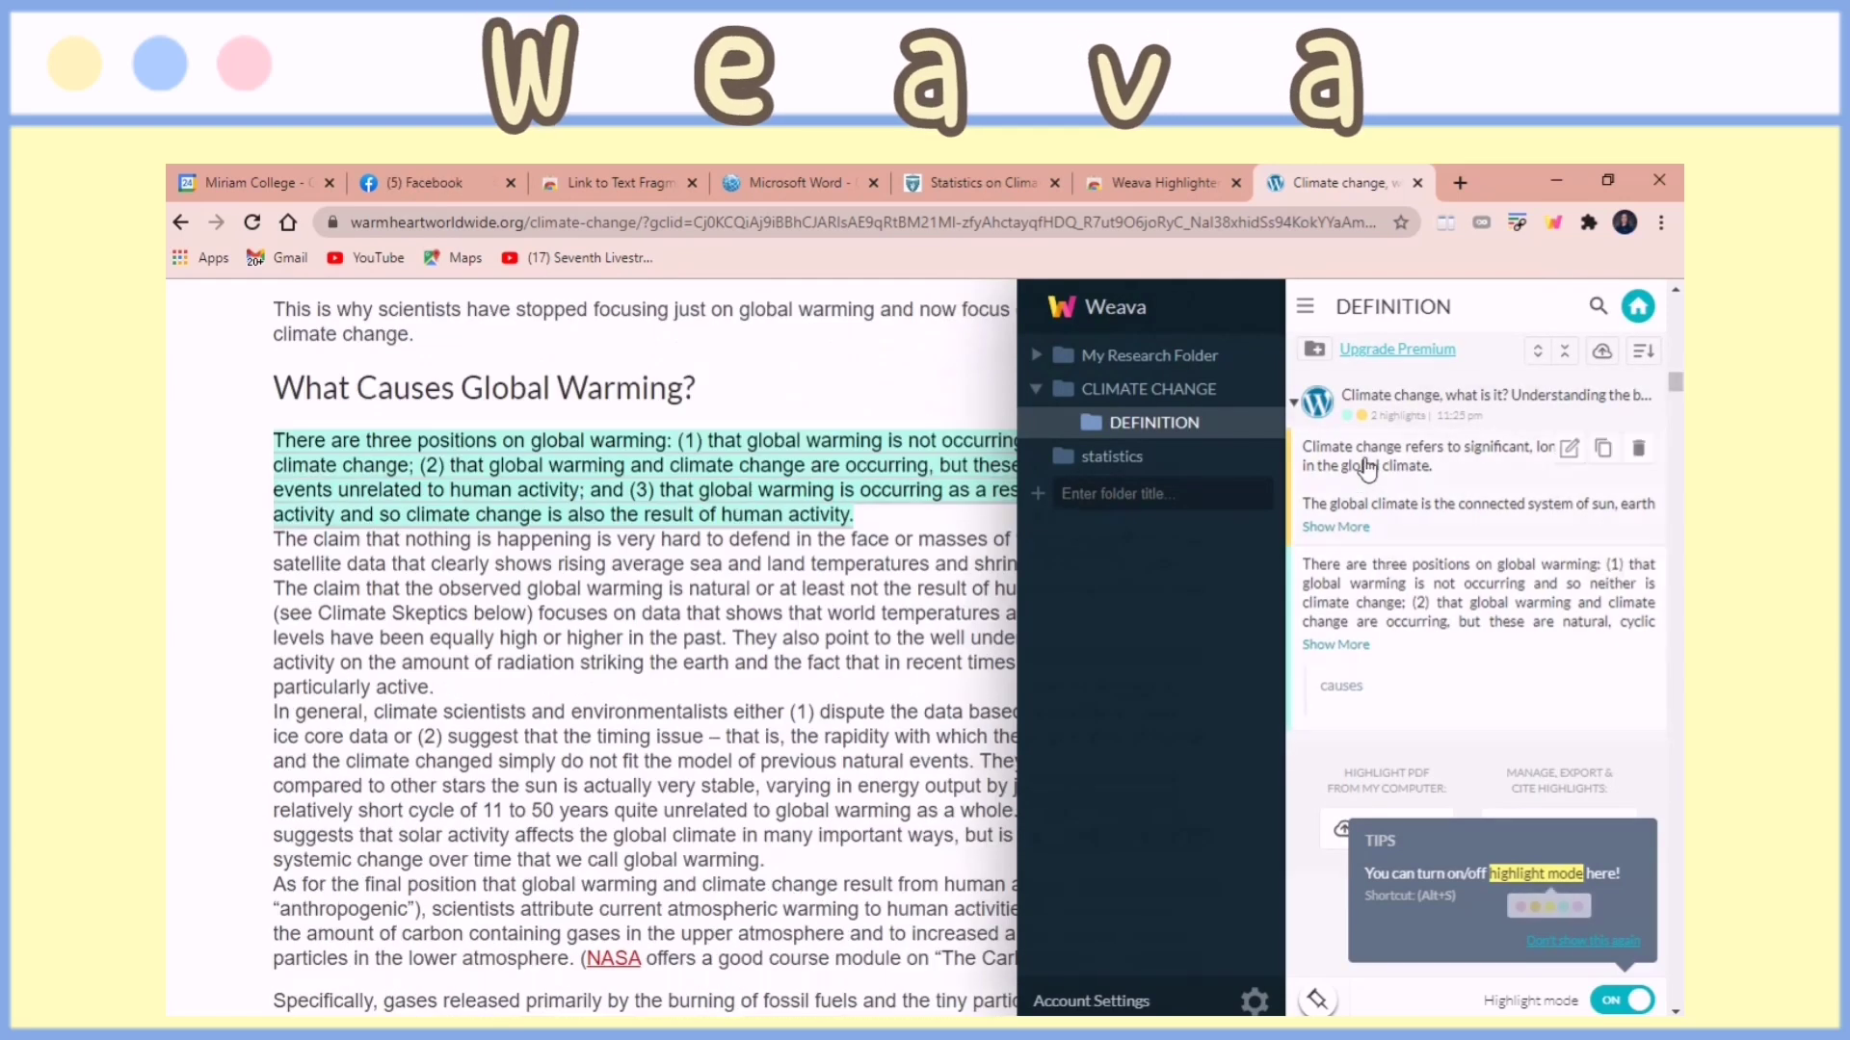
pyautogui.click(1164, 463)
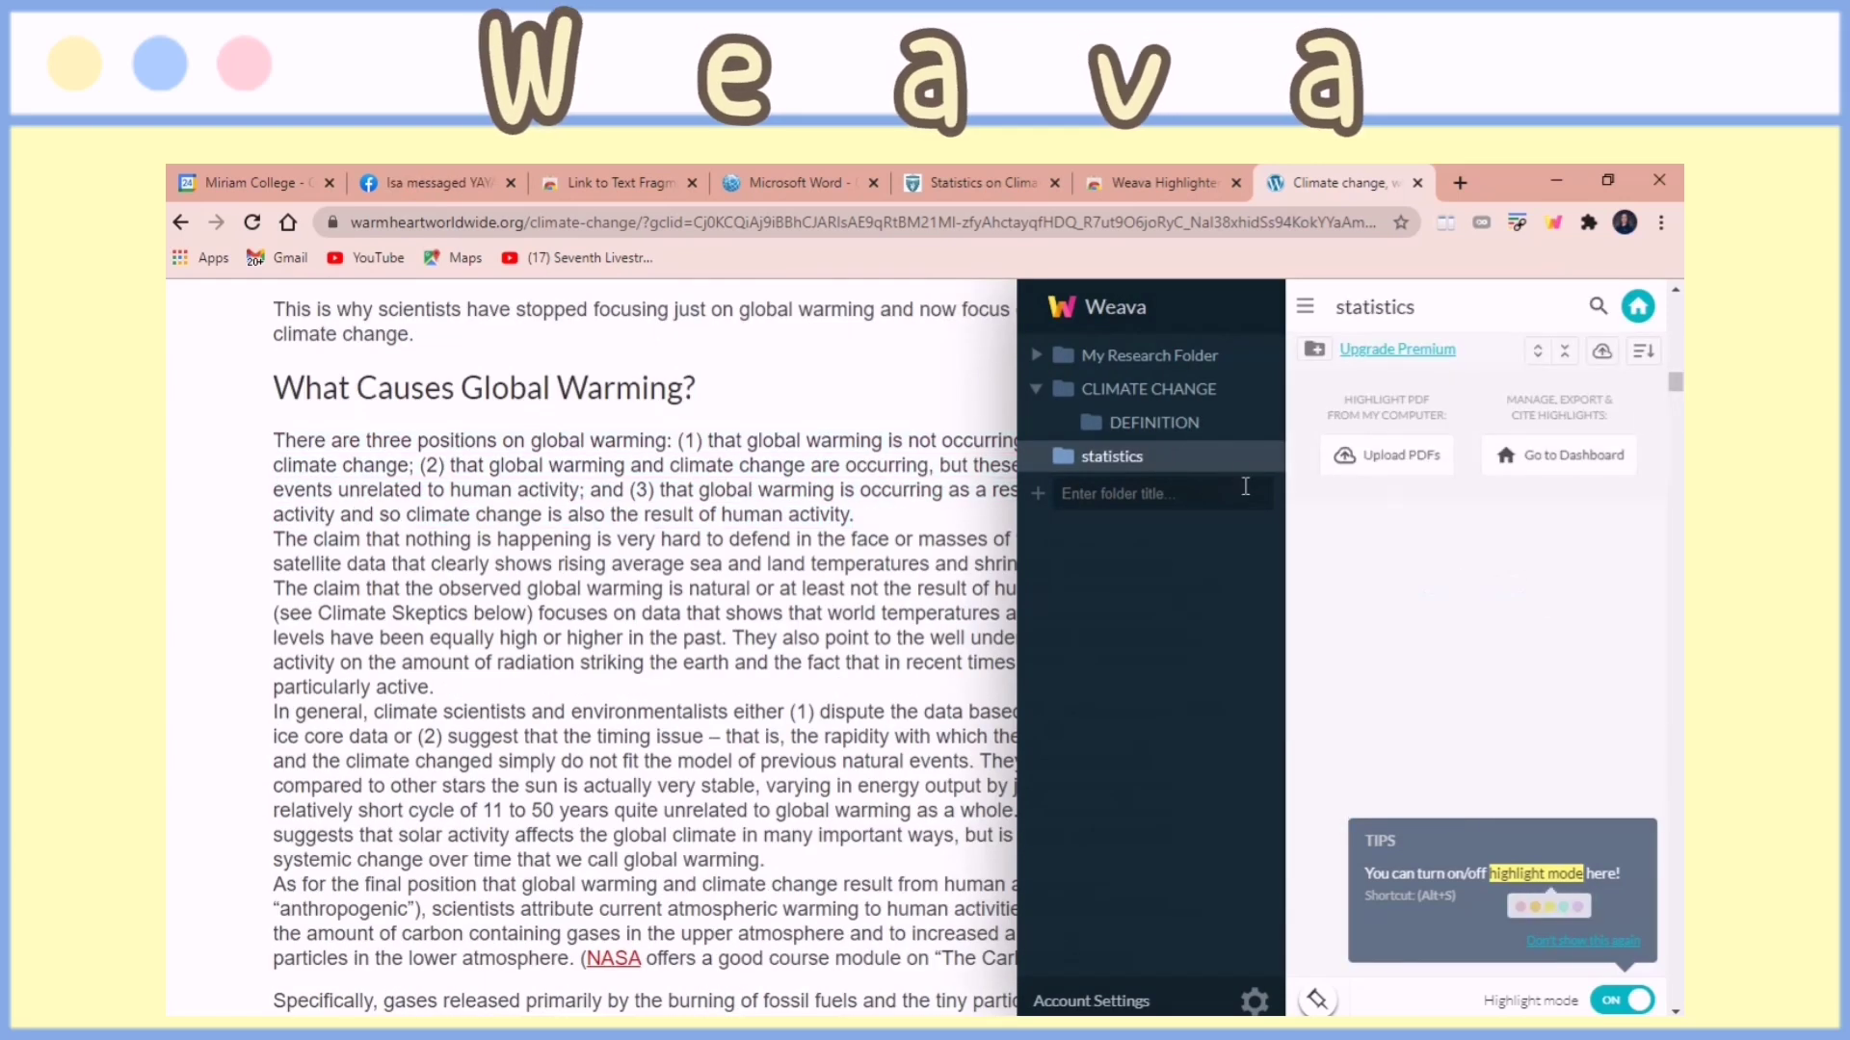
pyautogui.moveTo(1137, 472)
# - Highlight the undernutrition and wheat/rice yield bullets in green, then reopen the CLIMATE CHANGE folder
pyautogui.click(973, 182)
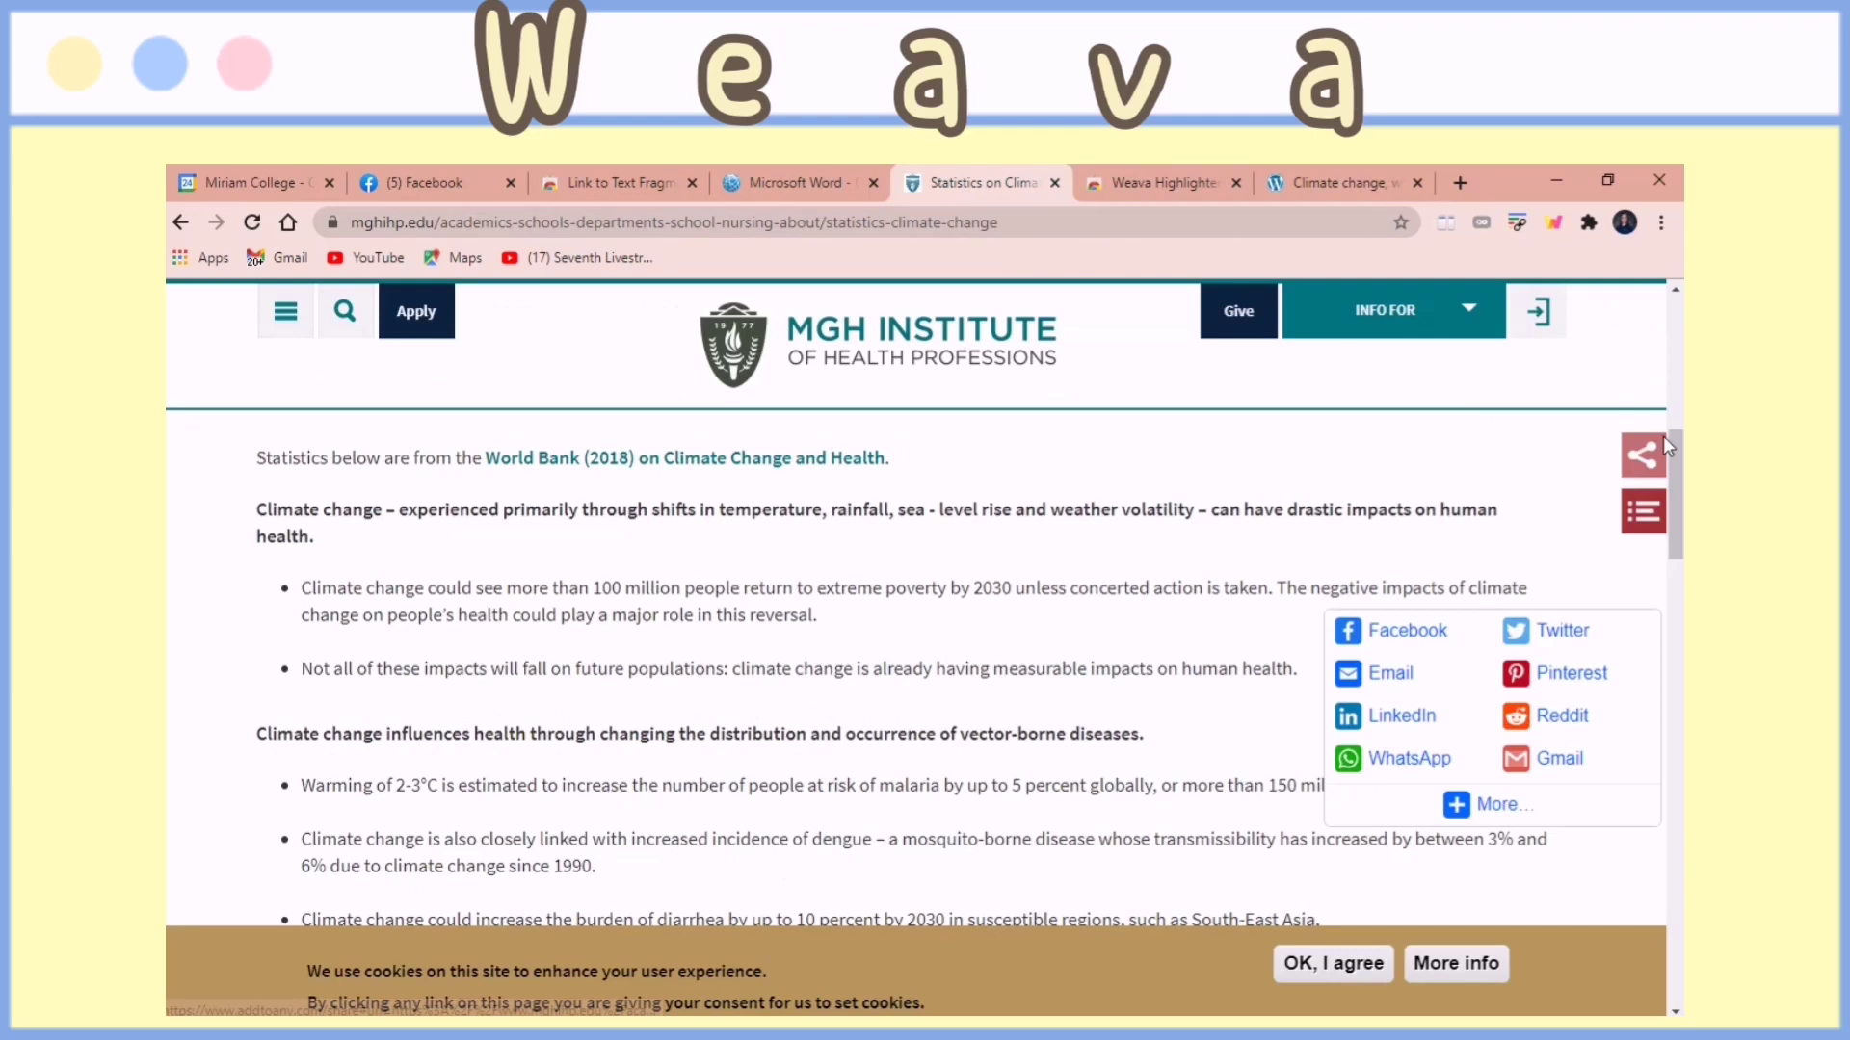
pyautogui.scroll(-5, 925, 627)
pyautogui.moveTo(301, 615); pyautogui.dragTo(742, 737)
pyautogui.rightClick(742, 688)
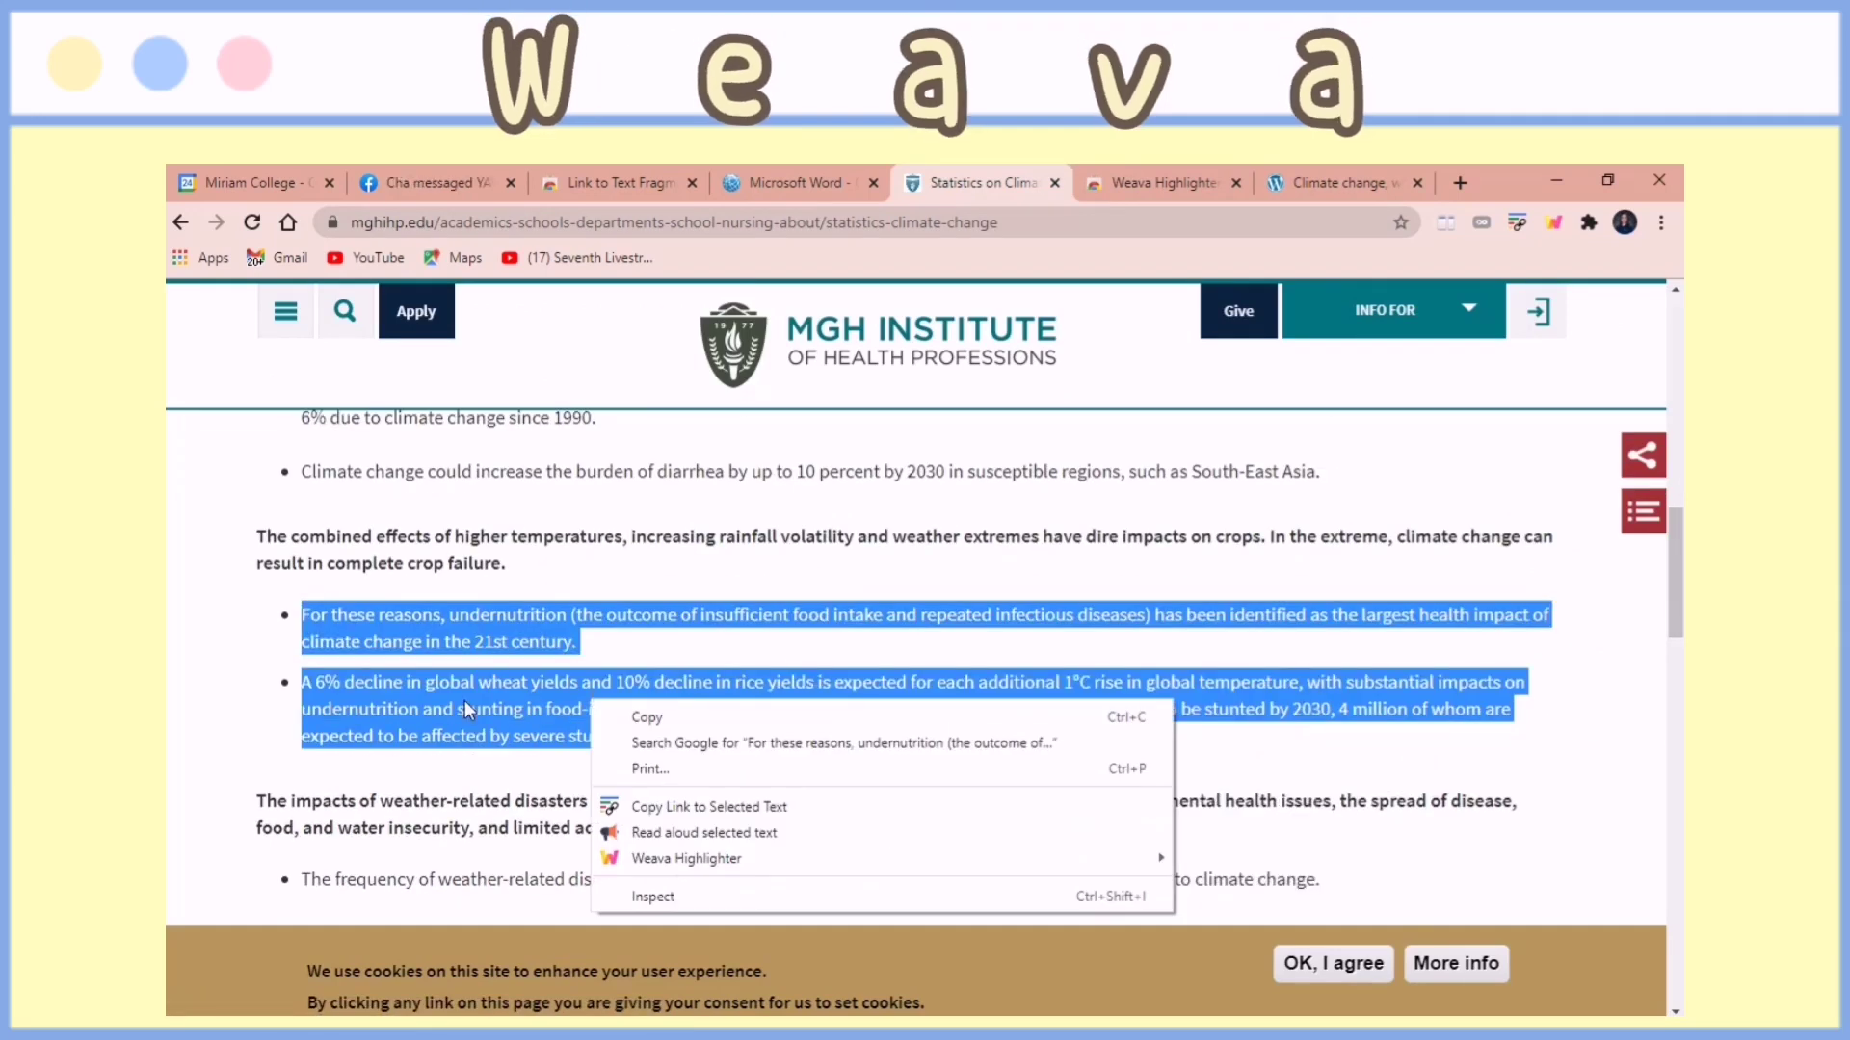
pyautogui.click(302, 615)
pyautogui.moveTo(302, 615); pyautogui.dragTo(985, 738)
pyautogui.click(994, 782)
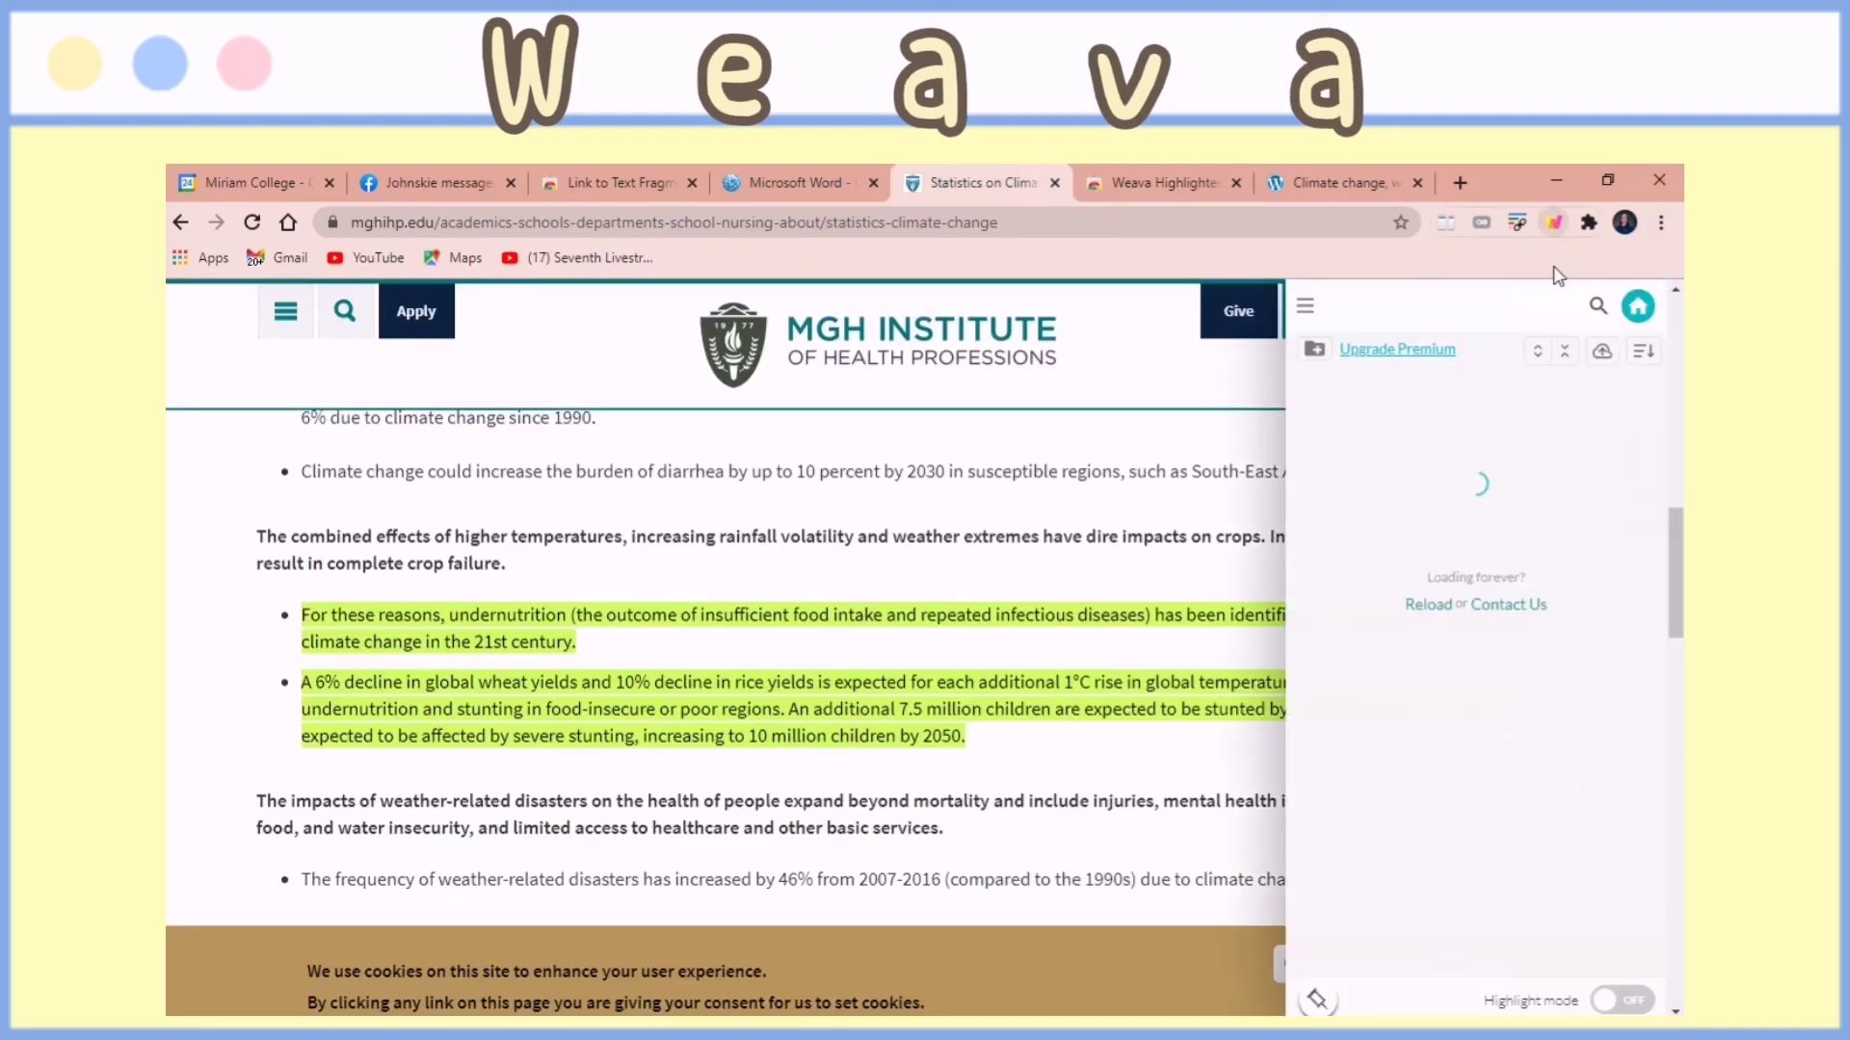
pyautogui.click(1304, 307)
pyautogui.click(1041, 392)
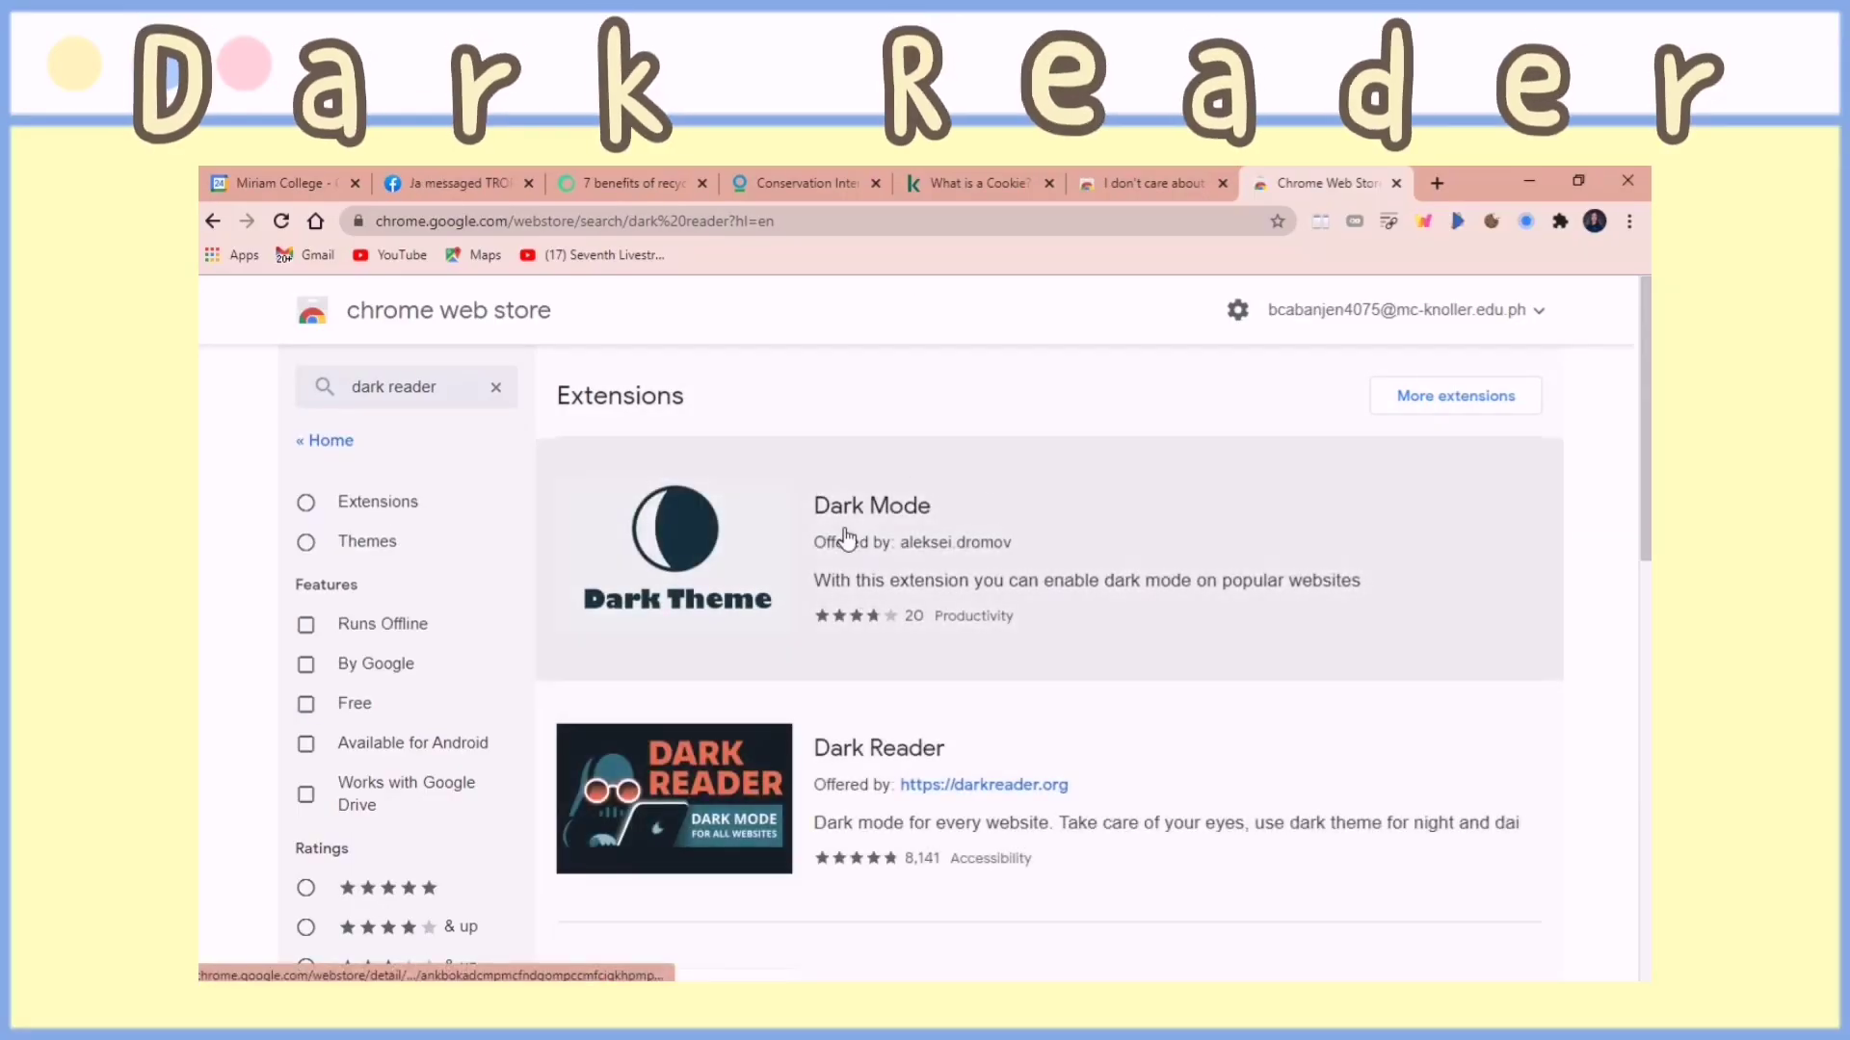
# - Install Dark Reader from its Web Store page and pin it to the toolbar
pyautogui.click(903, 761)
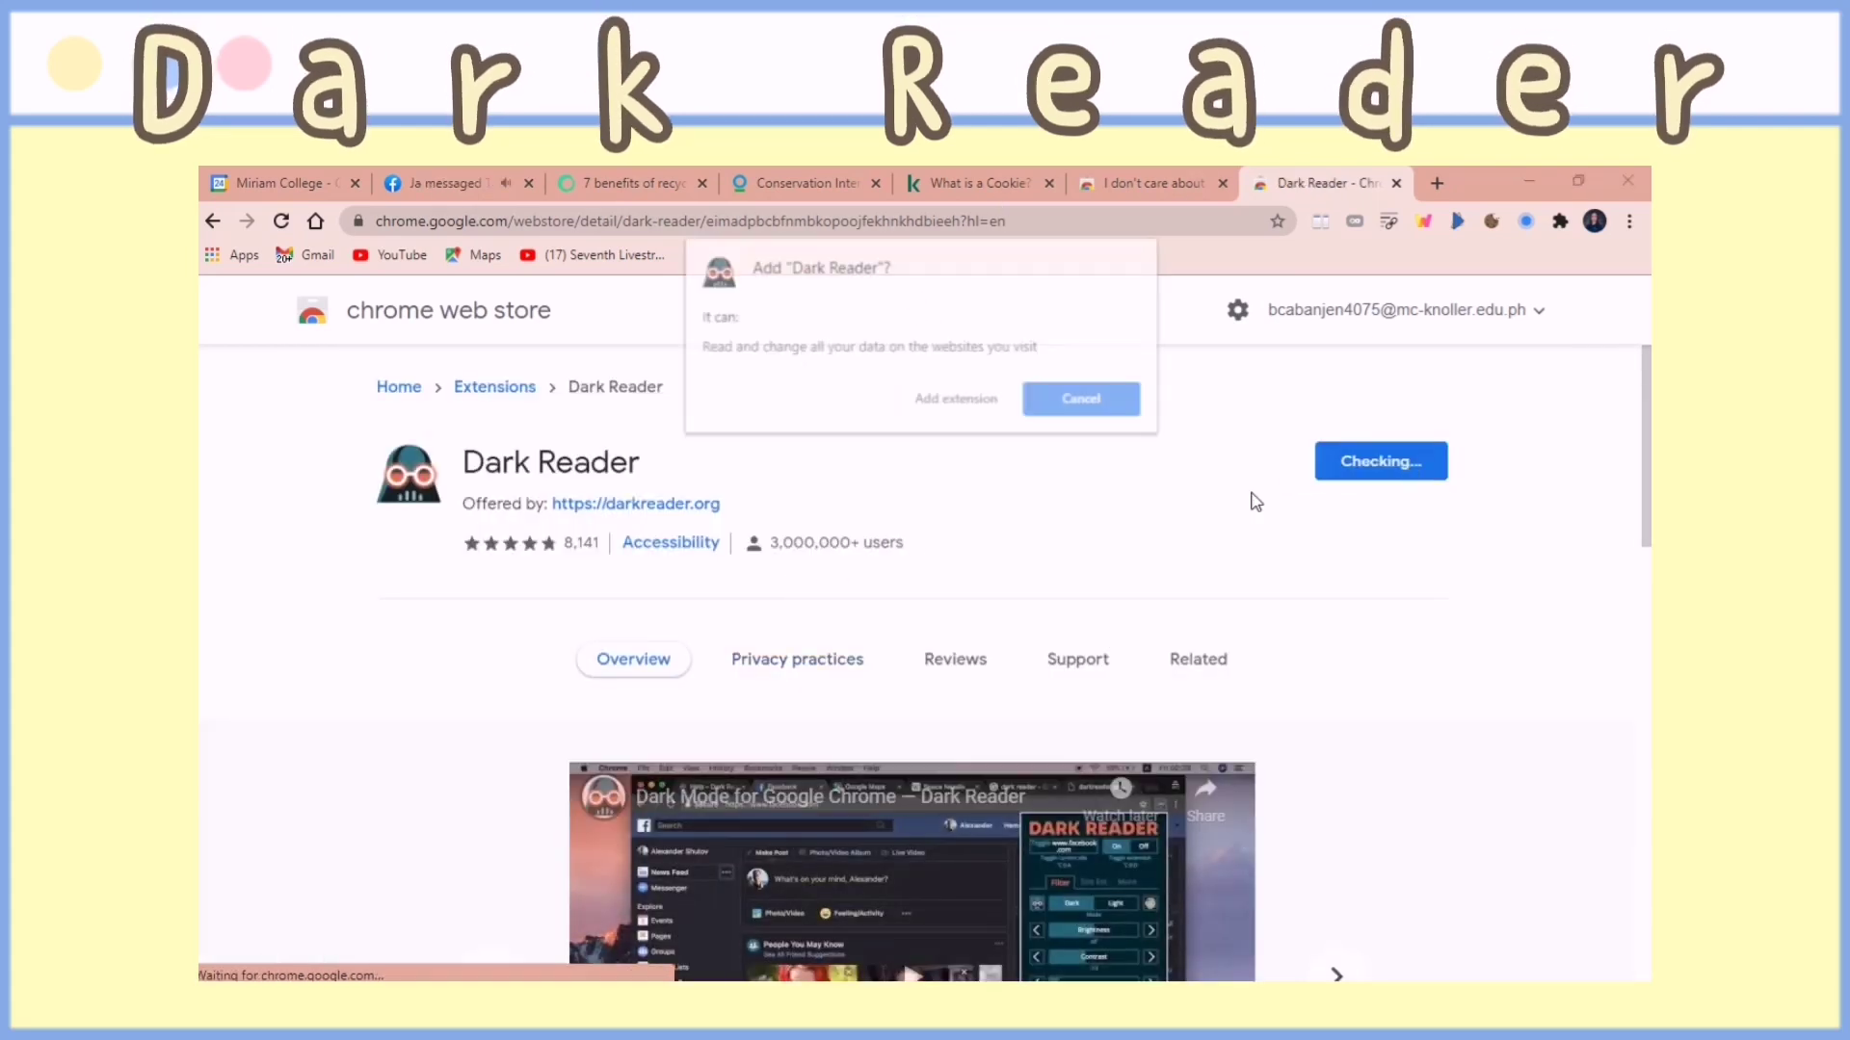
pyautogui.click(959, 402)
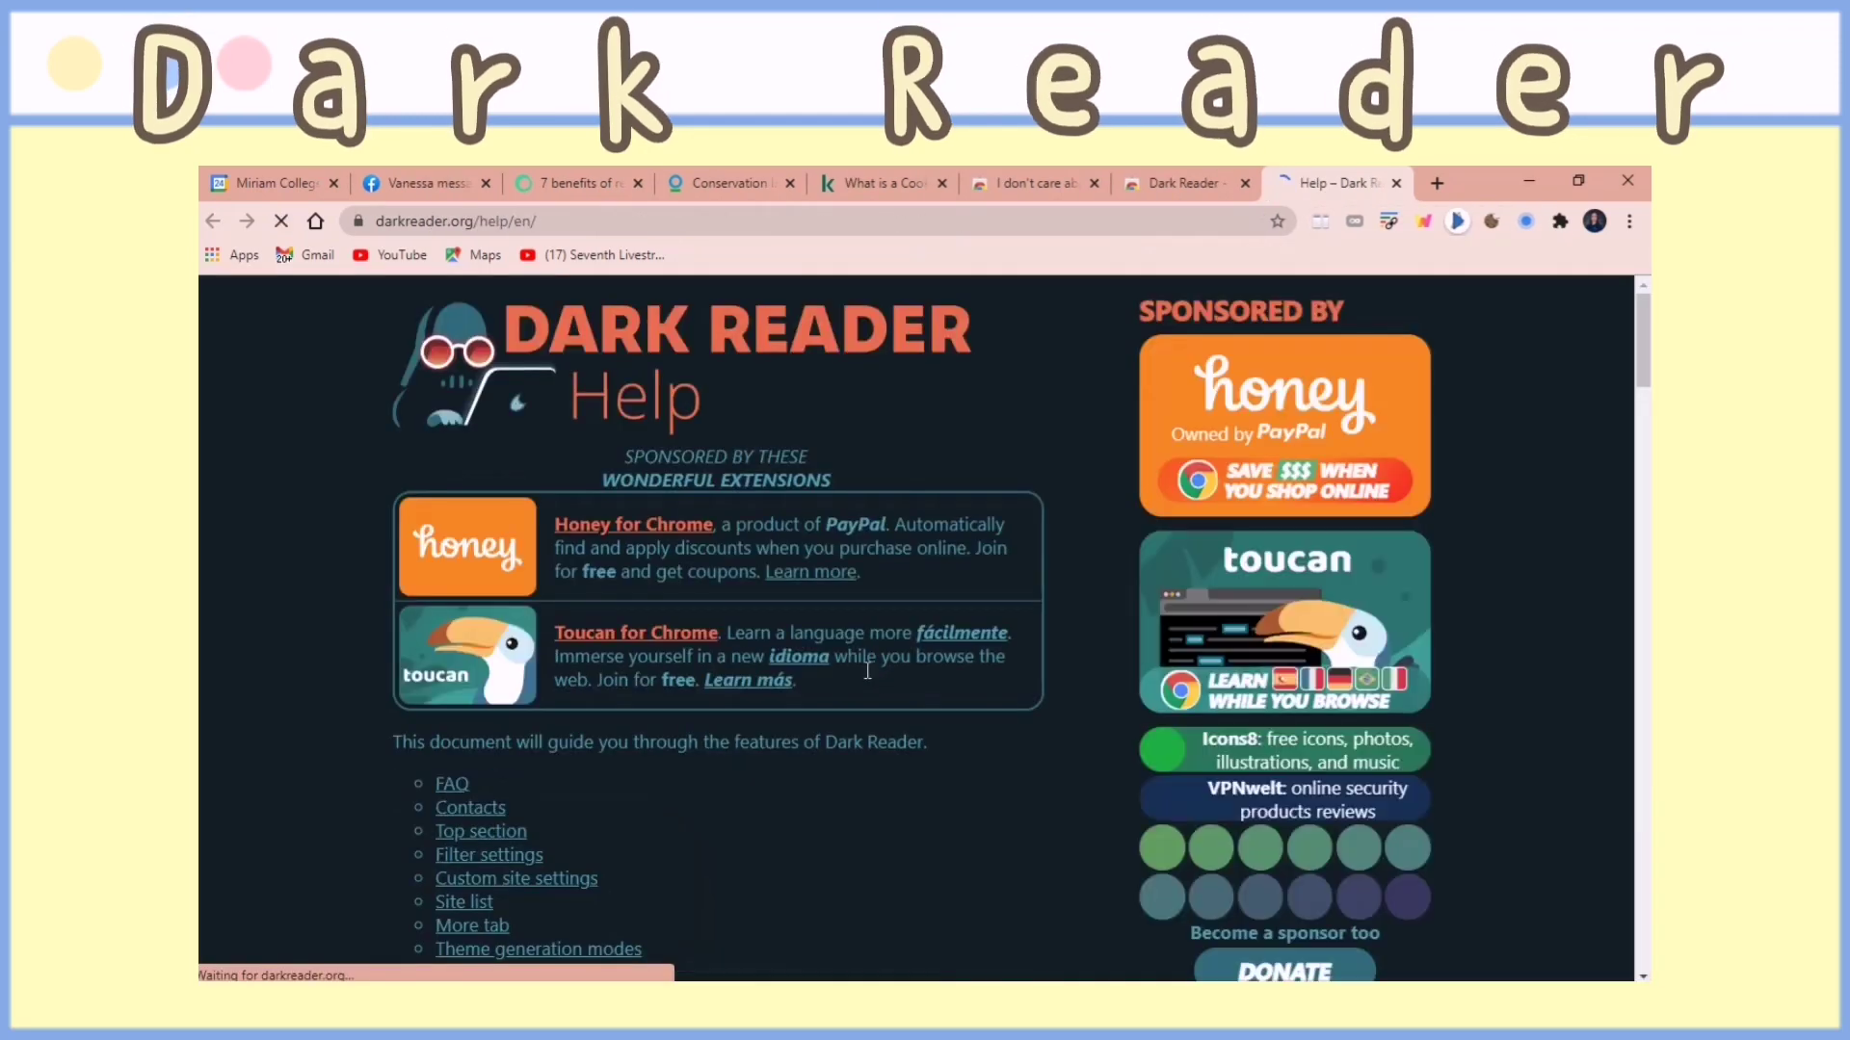
pyautogui.click(1560, 223)
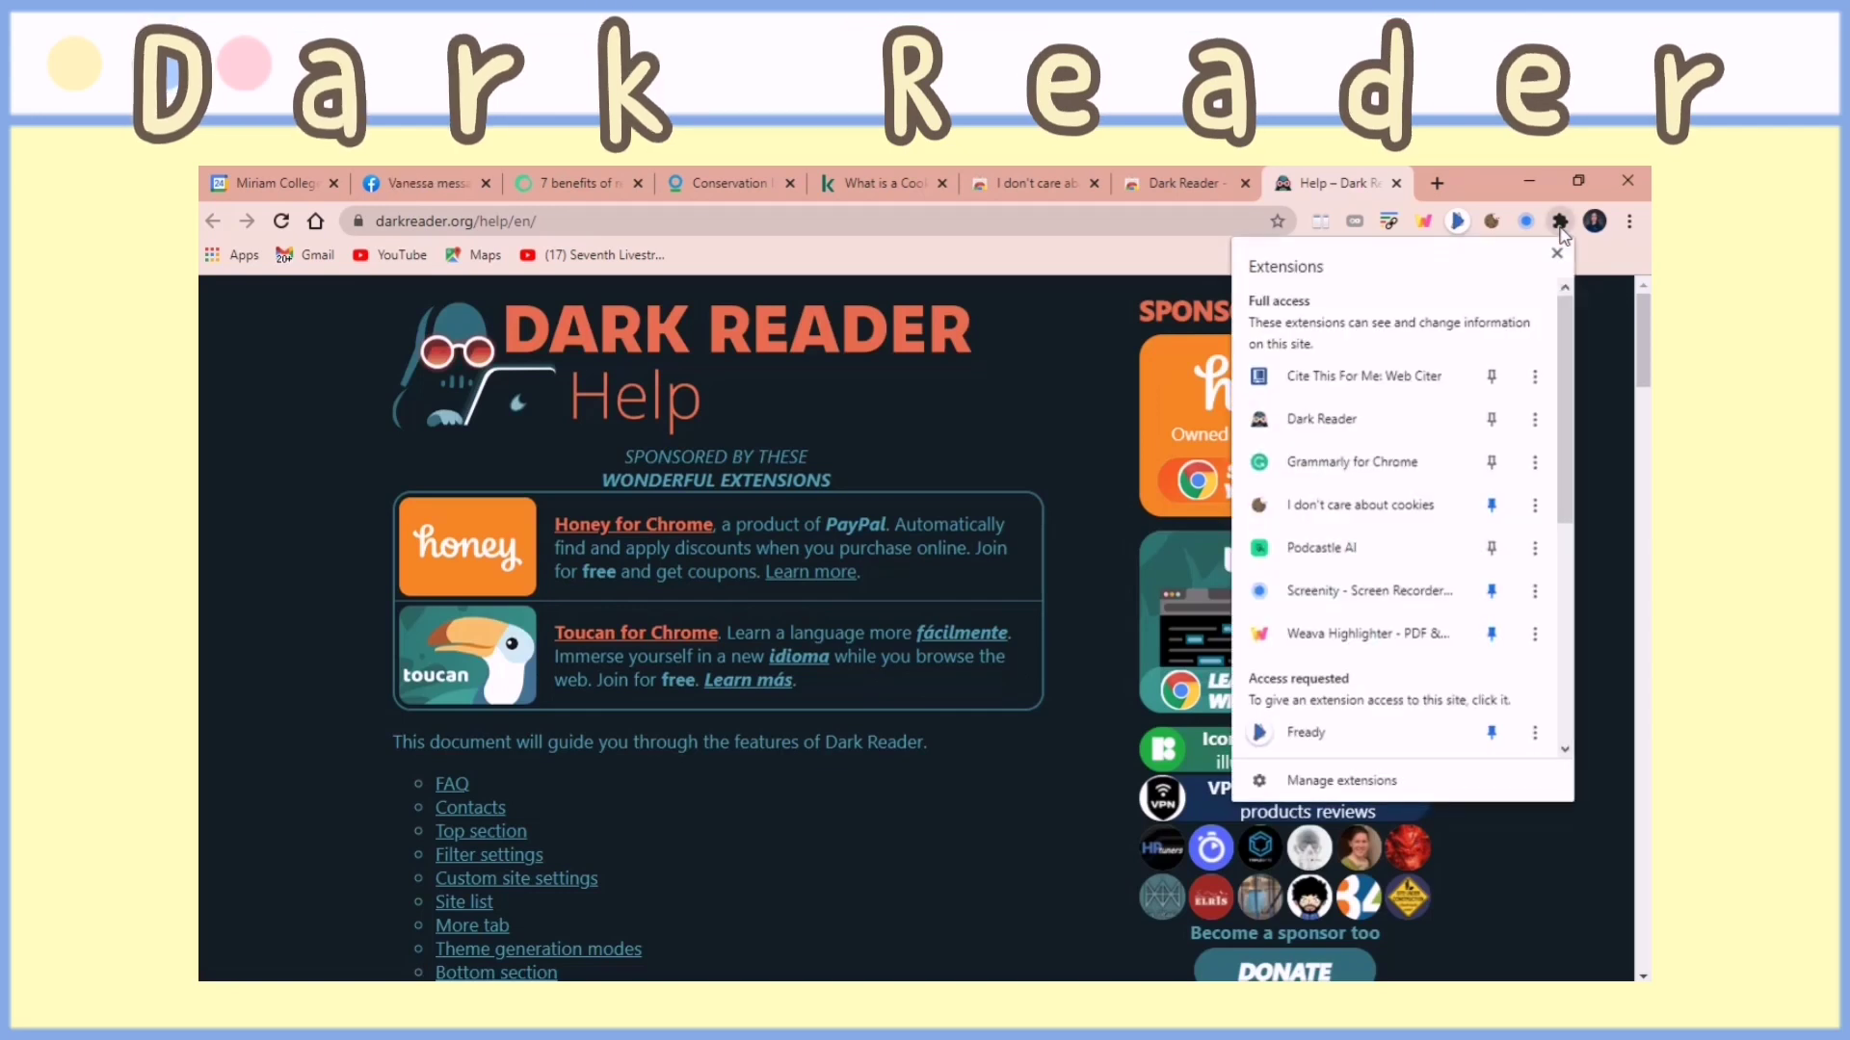
pyautogui.click(1492, 420)
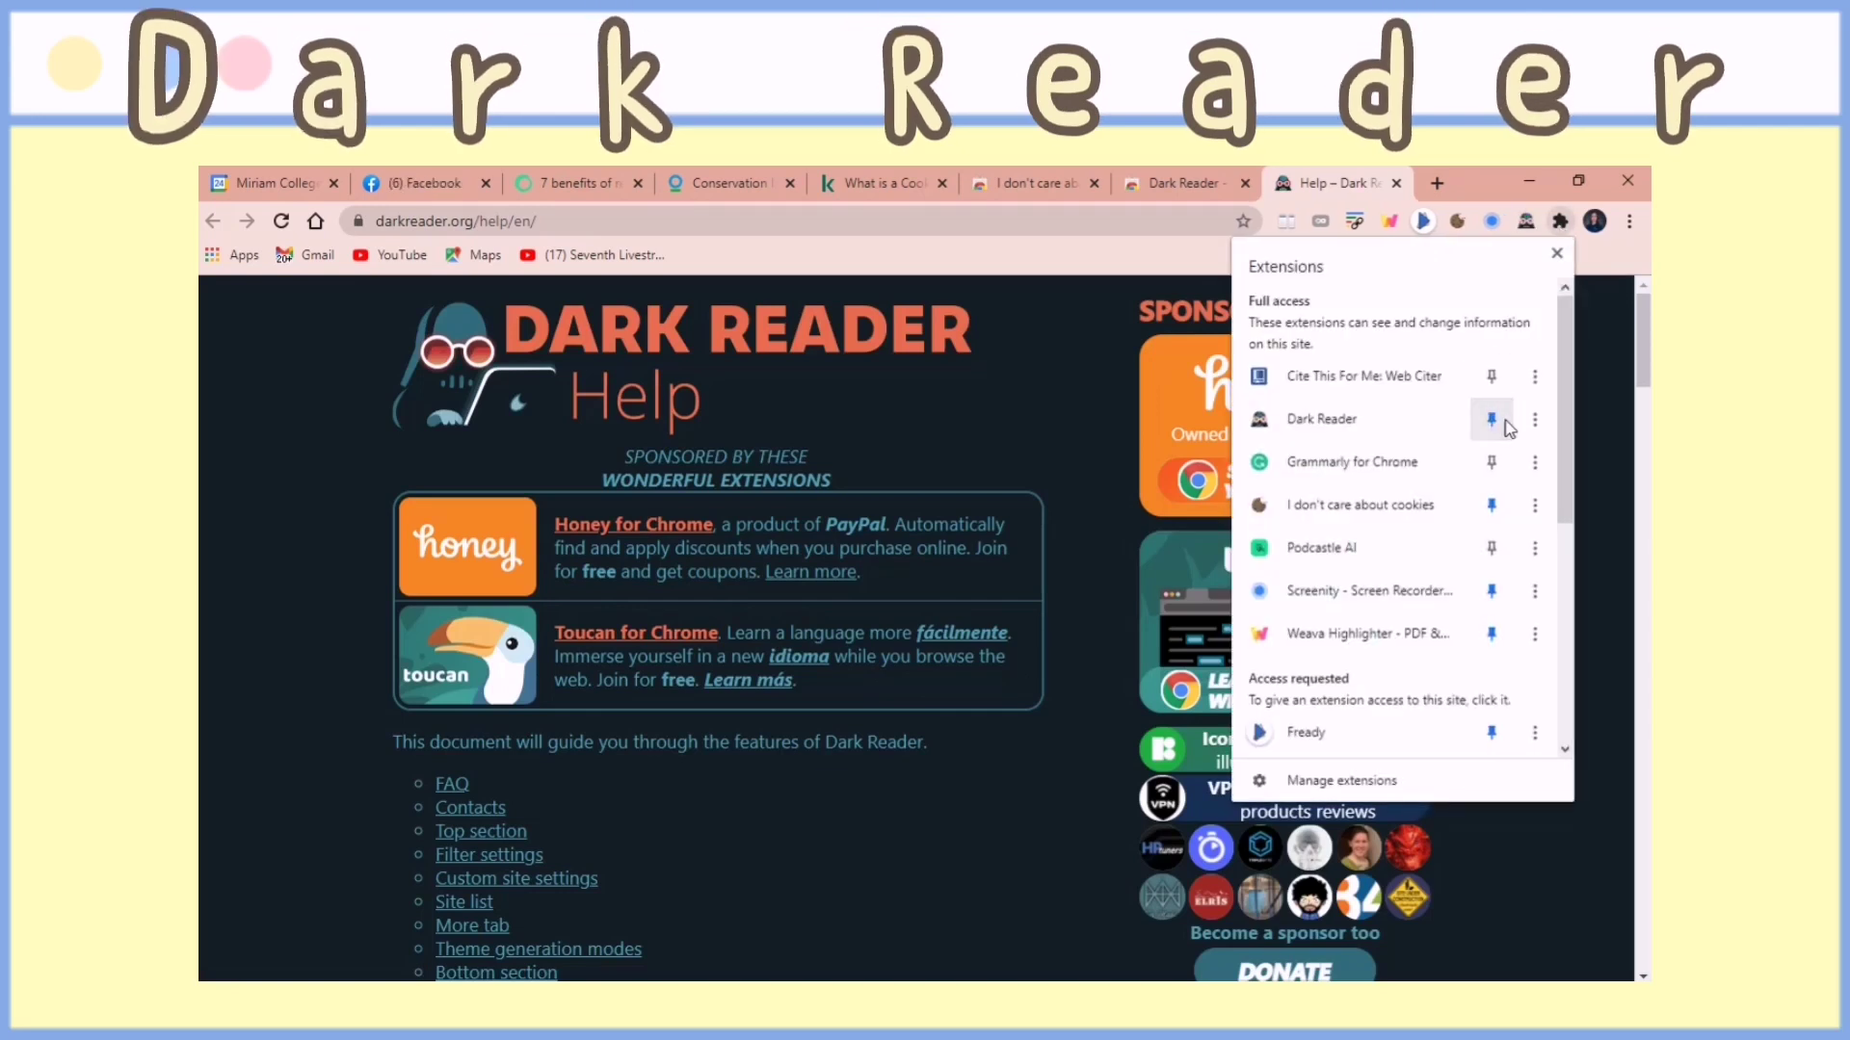
# - Move across the tabs to the What is a Cookie article, now shown in dark mode
pyautogui.click(1163, 188)
pyautogui.click(1031, 184)
pyautogui.click(896, 185)
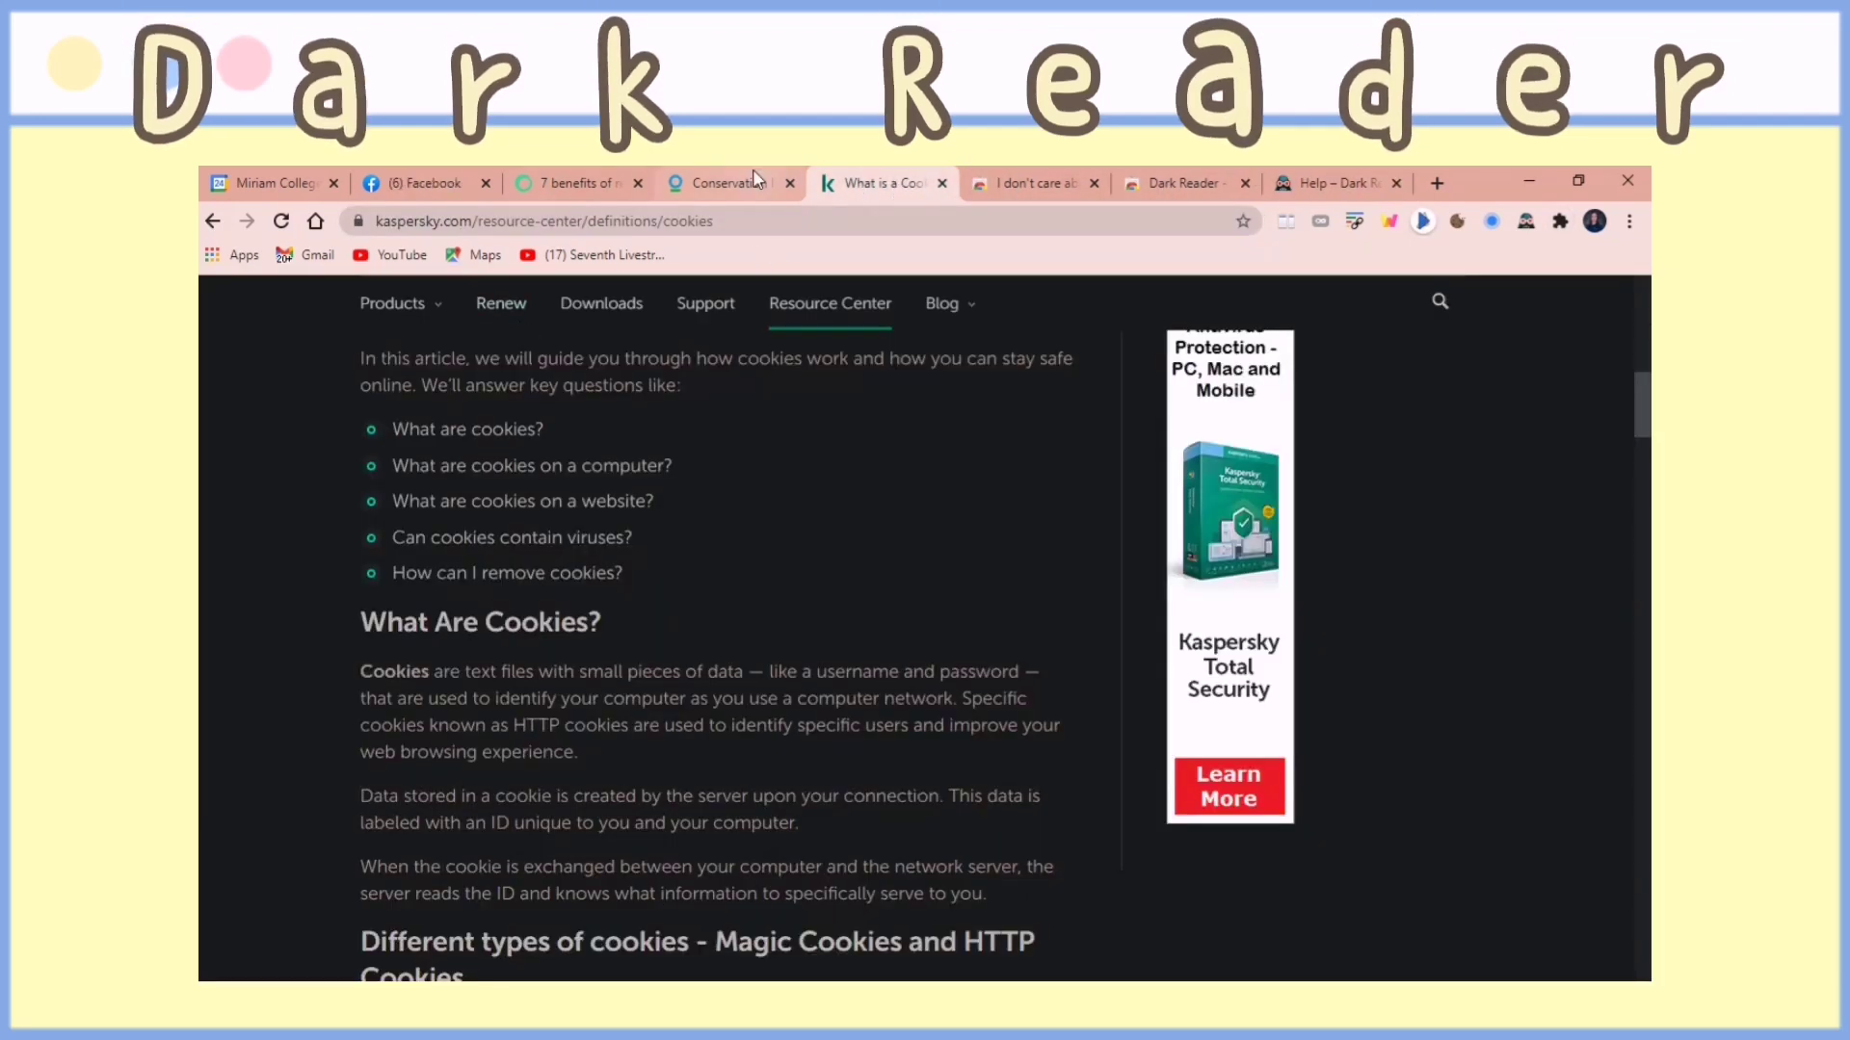
# - View the Conservation International, 7 benefits of recycling and Google Calendar tabs in dark mode
pyautogui.click(757, 181)
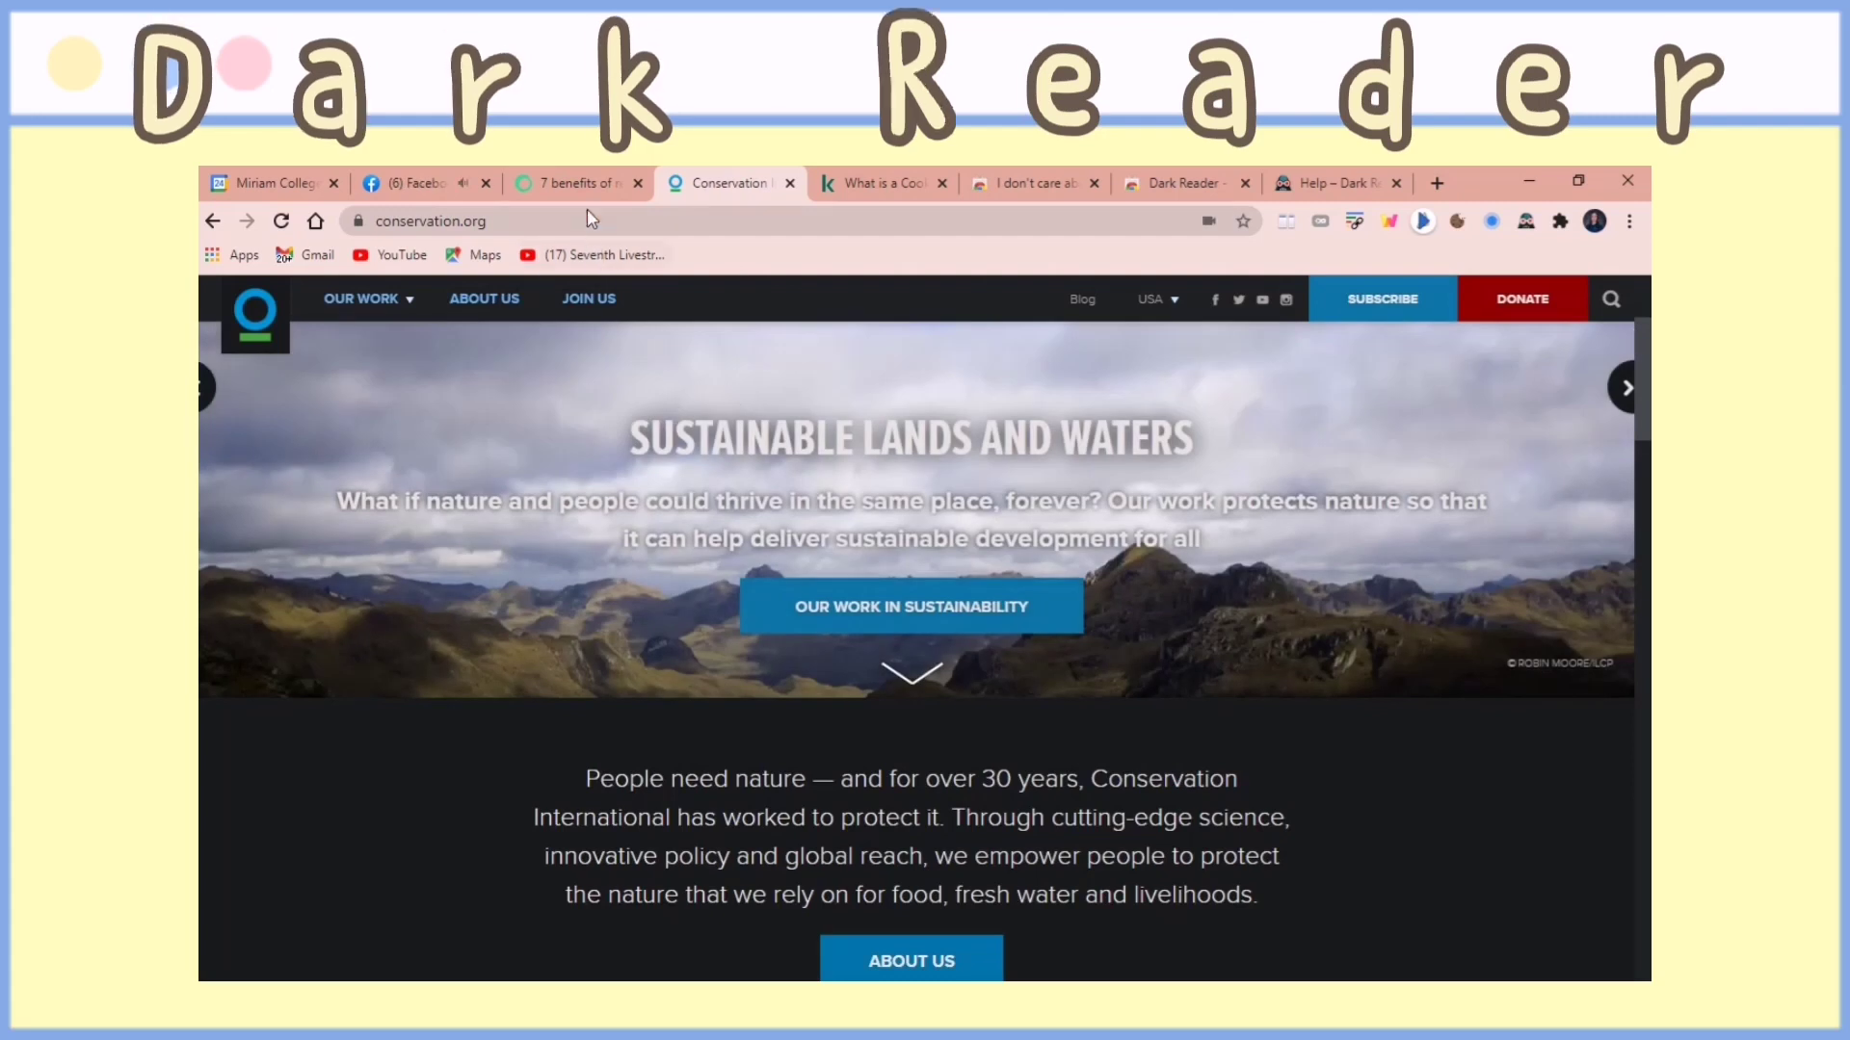
pyautogui.click(578, 183)
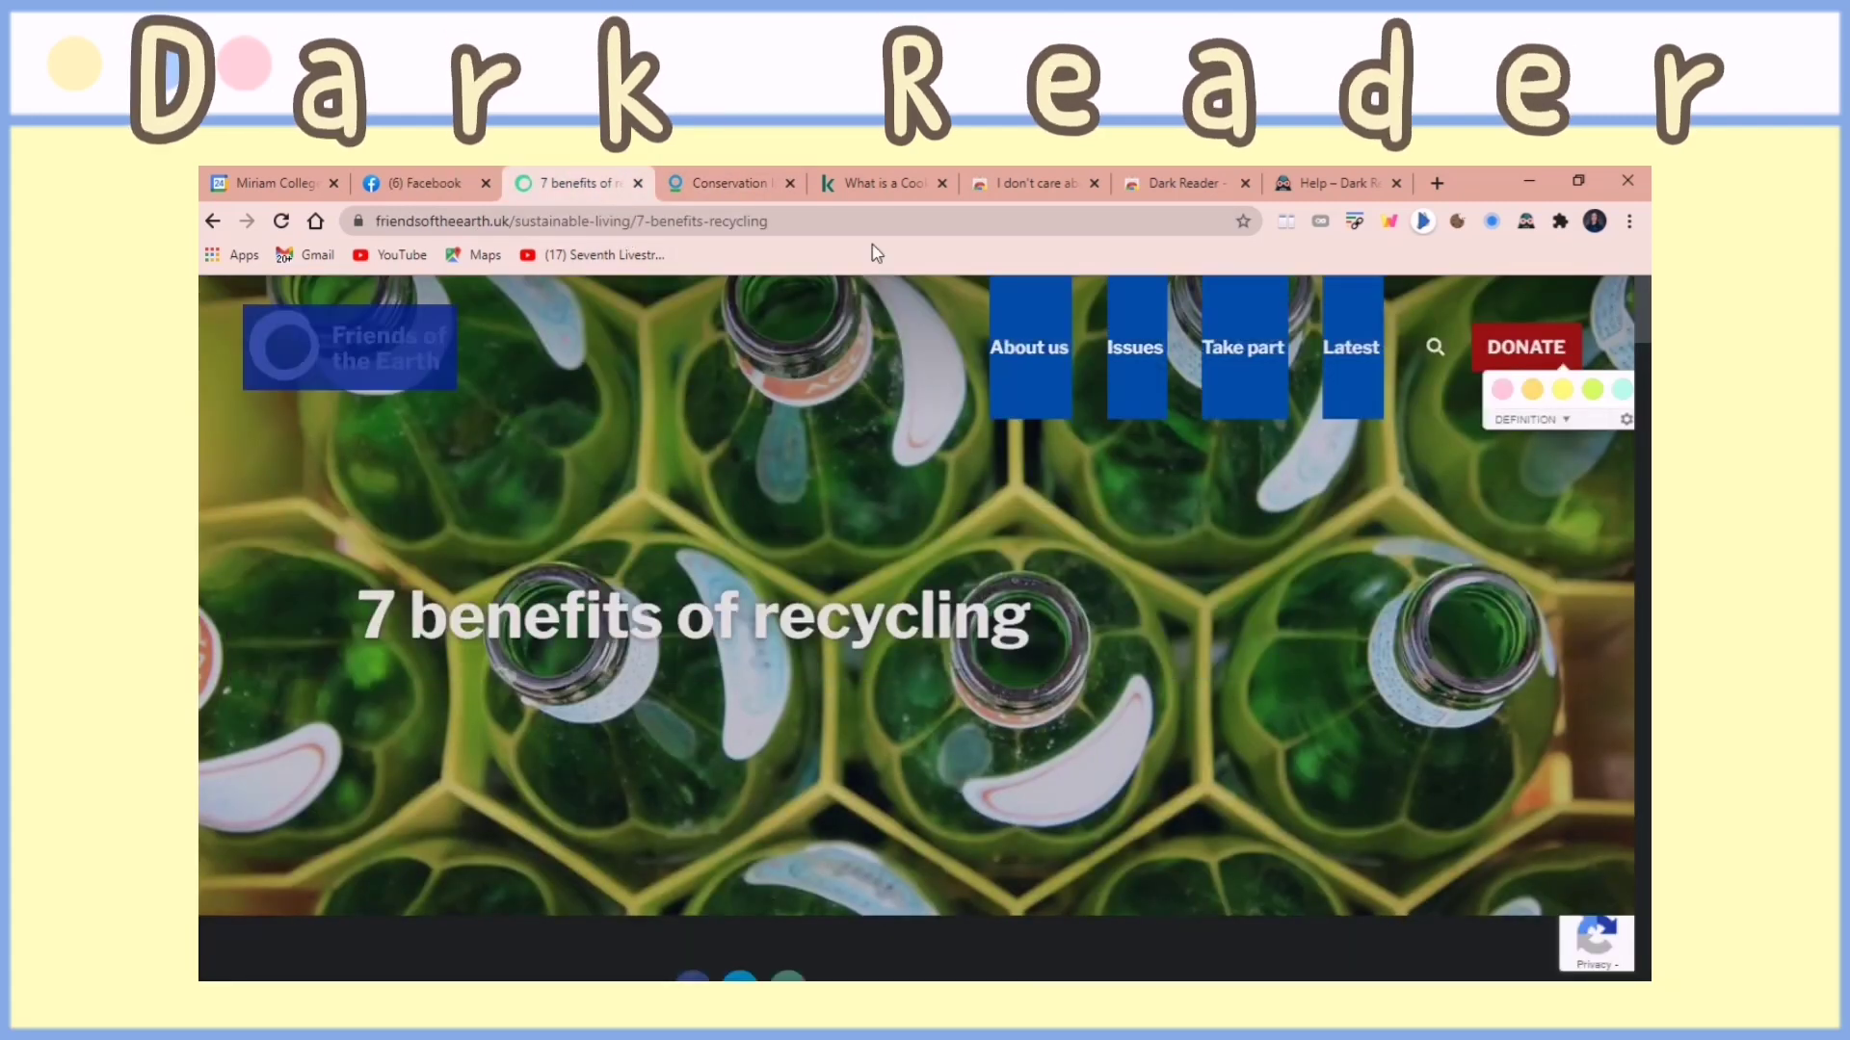
pyautogui.click(279, 184)
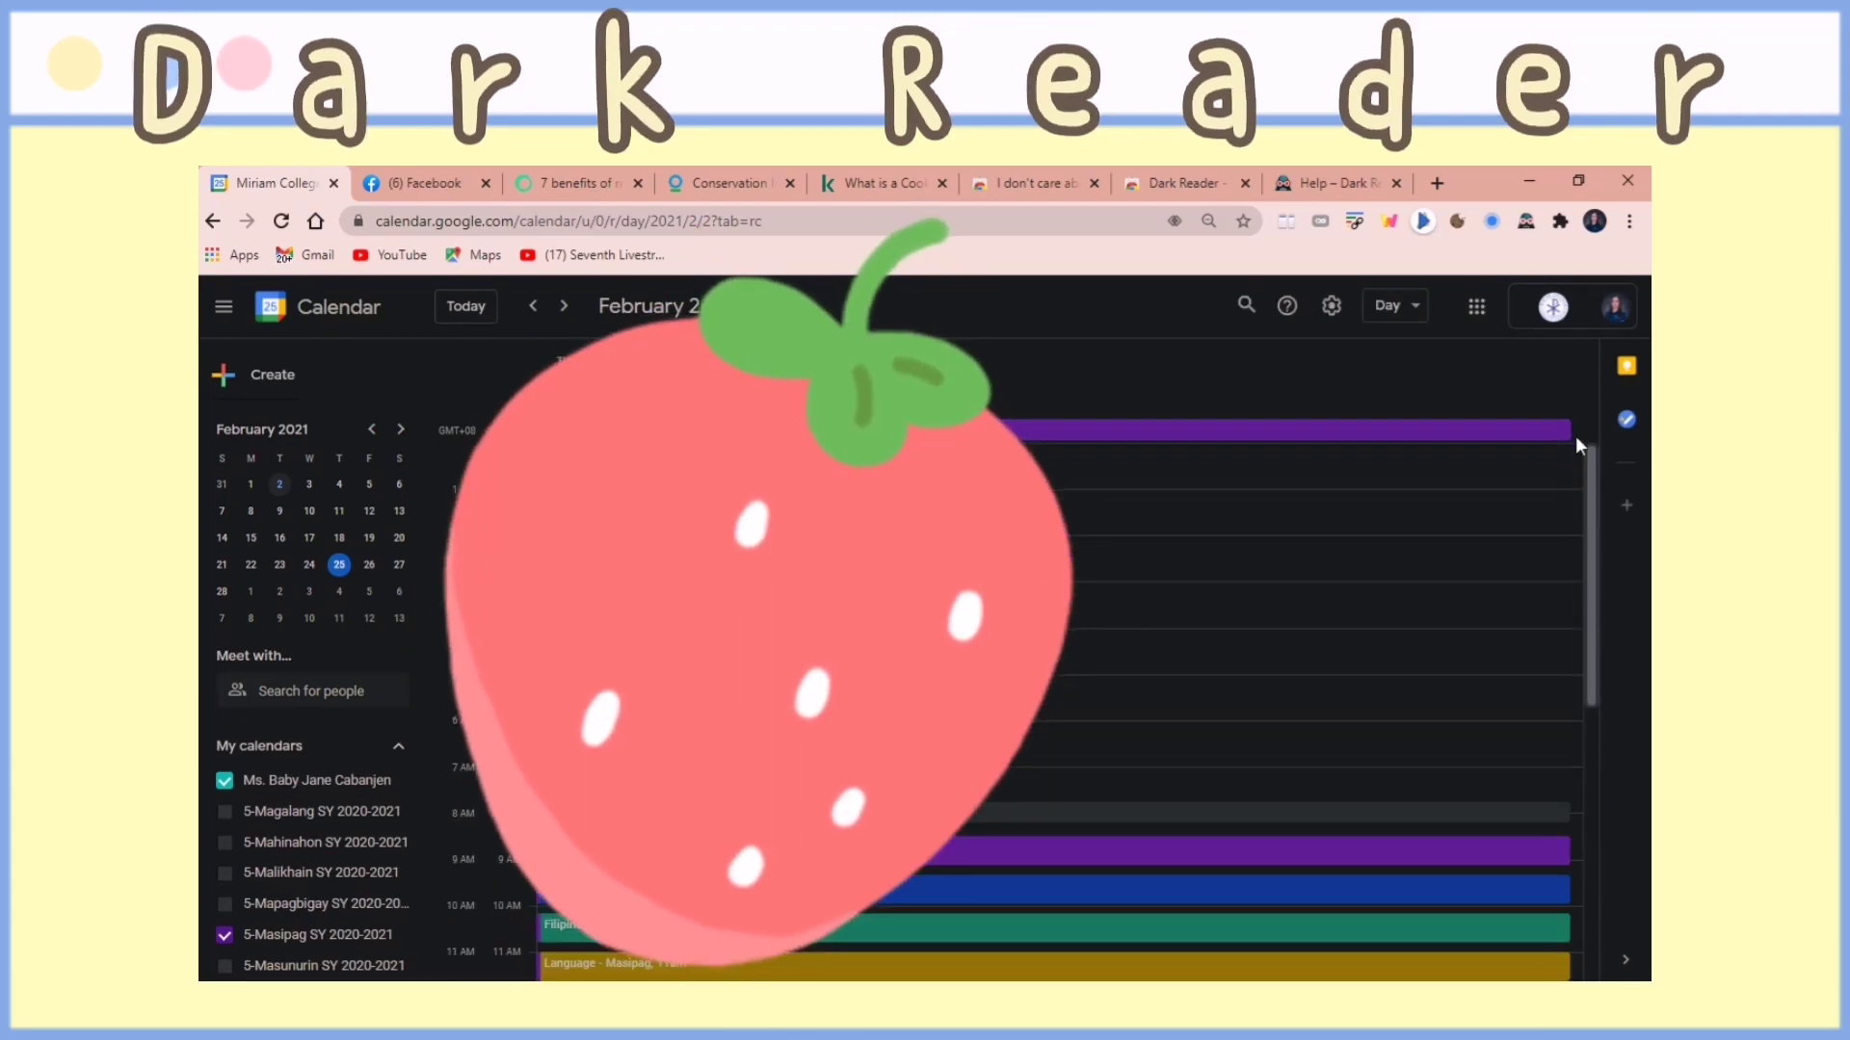
# - Open Gmail in a new tab from the Google apps grid, then return to the Dark Reader help page
pyautogui.click(1474, 307)
pyautogui.click(1483, 413)
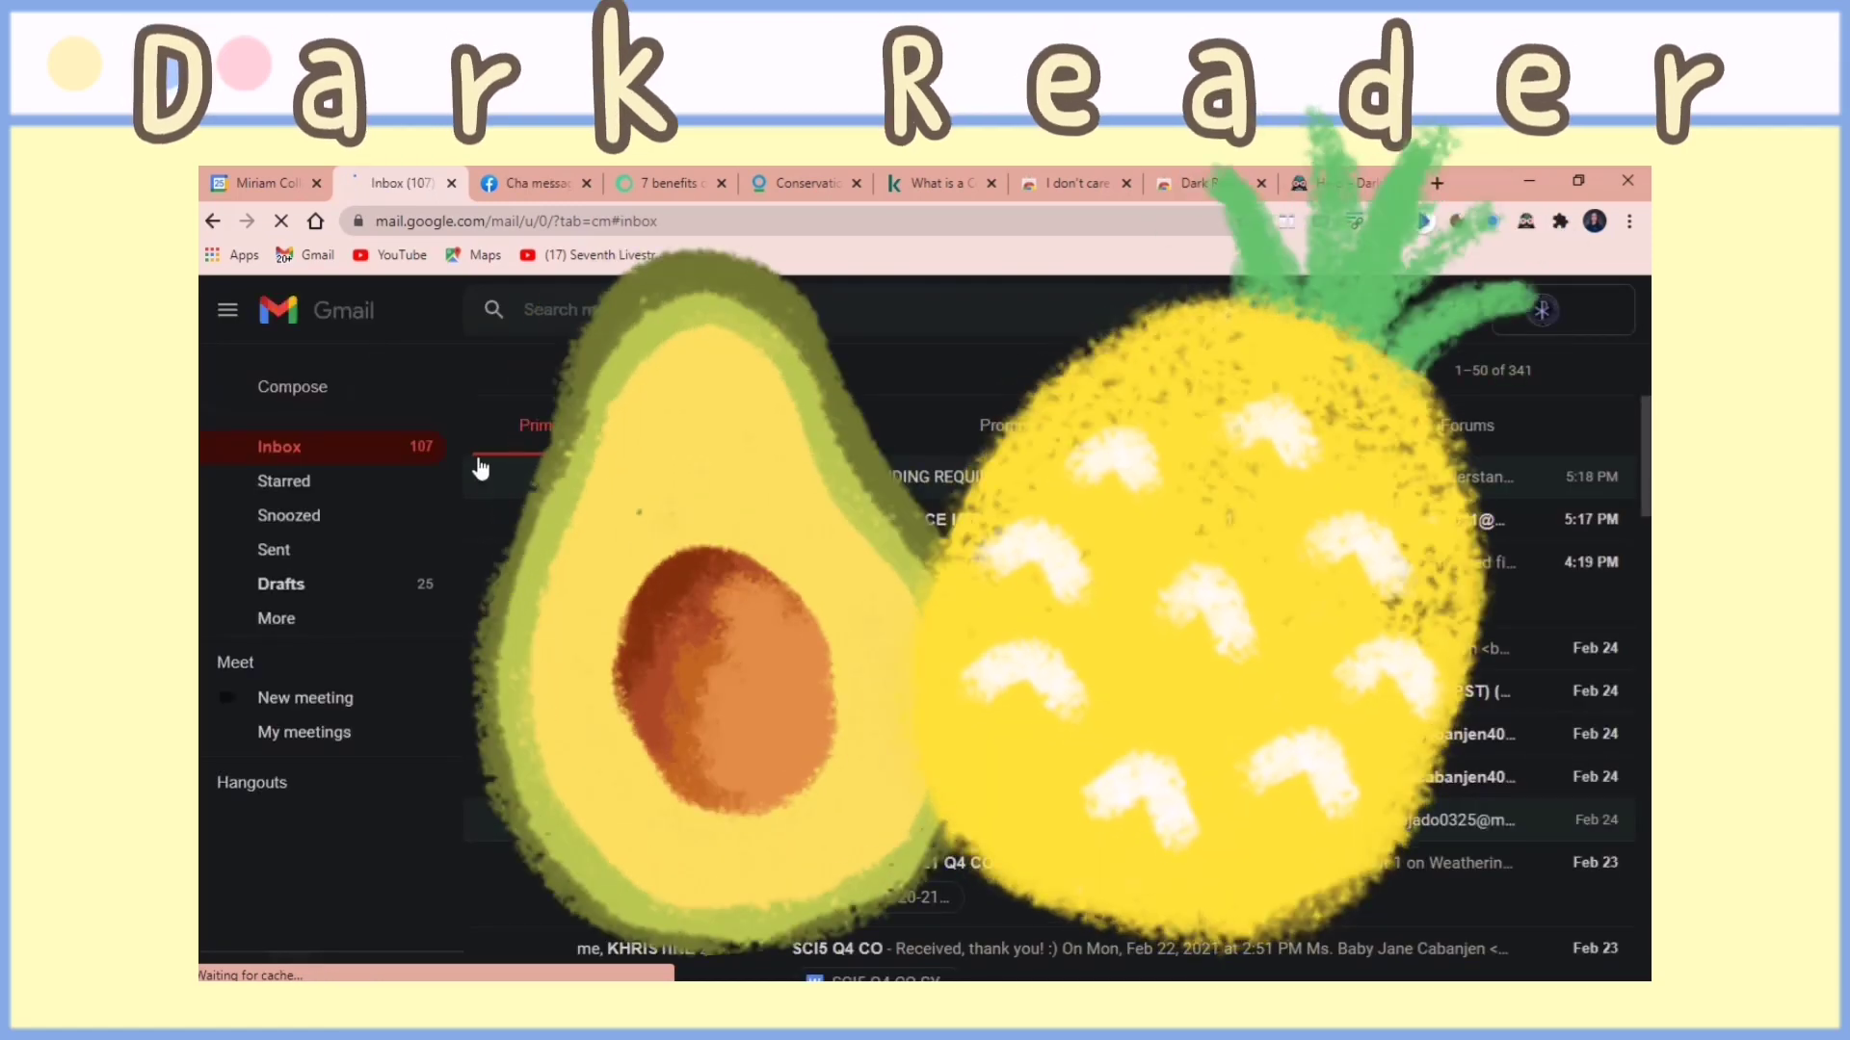
pyautogui.click(1344, 183)
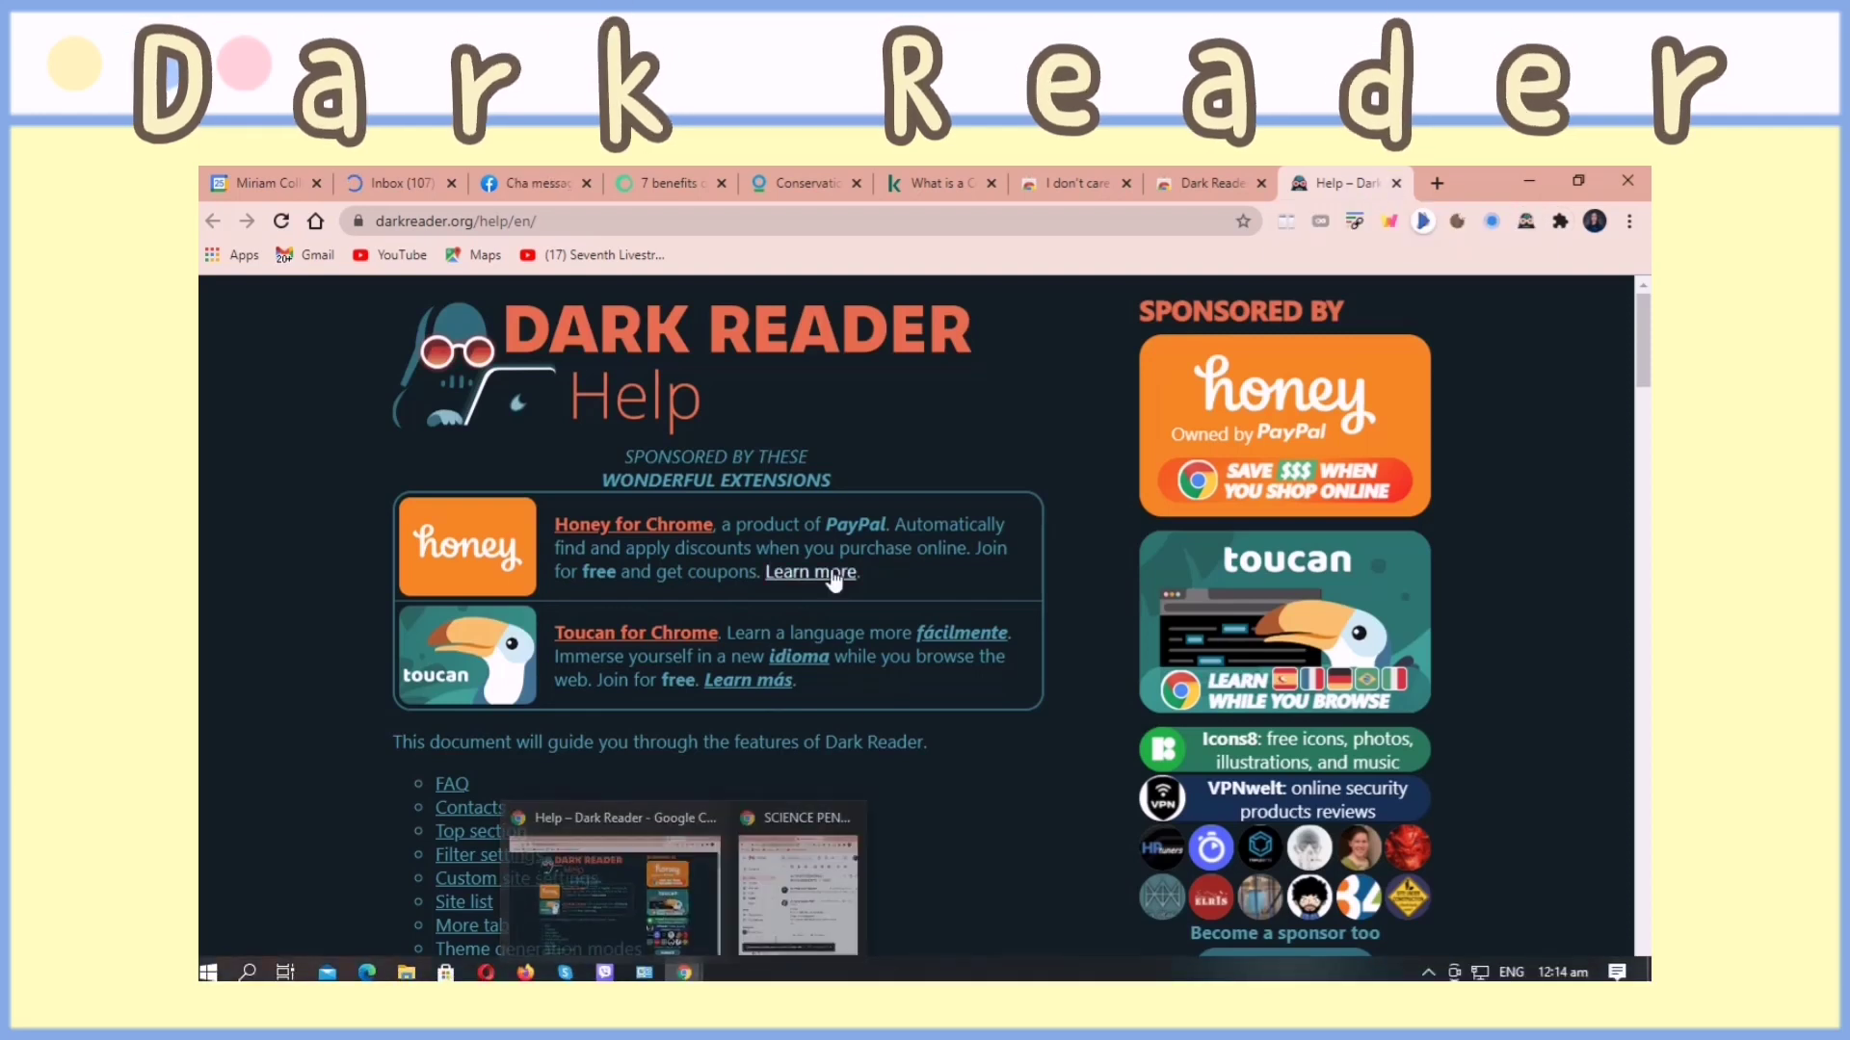
pyautogui.scroll(-6, 834, 578)
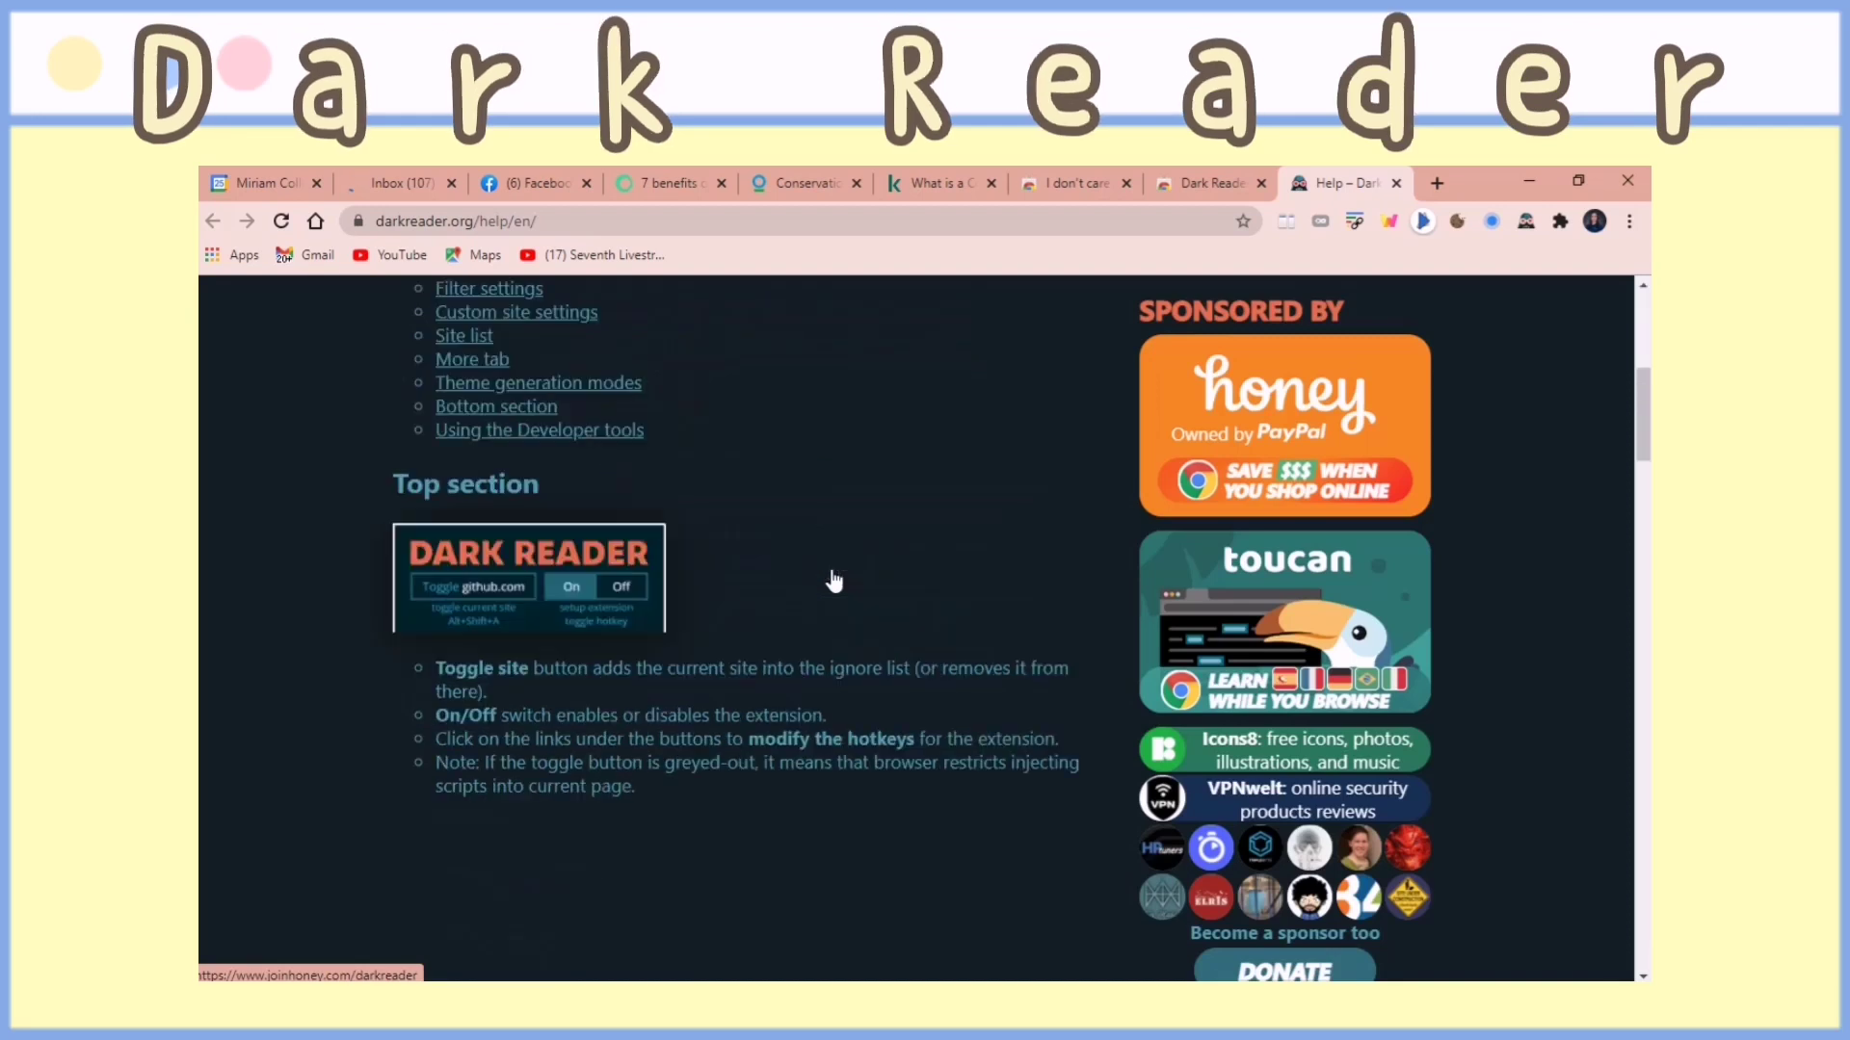